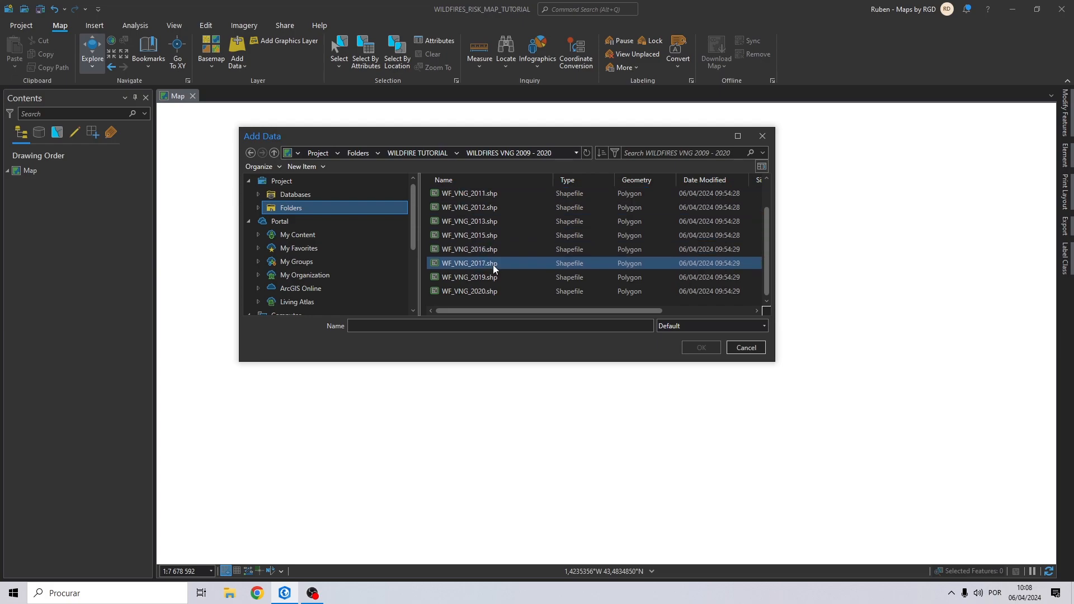
Add all the yearly wildfire shapefiles from WF_VNG_2009.shp to WF_VNG_2020.shp to the map
{"action": "left_click", "coordinate": [495, 291]}
{"action": "scroll", "coordinate": [485, 235], "scroll_direction": "up", "scroll_amount": 1}
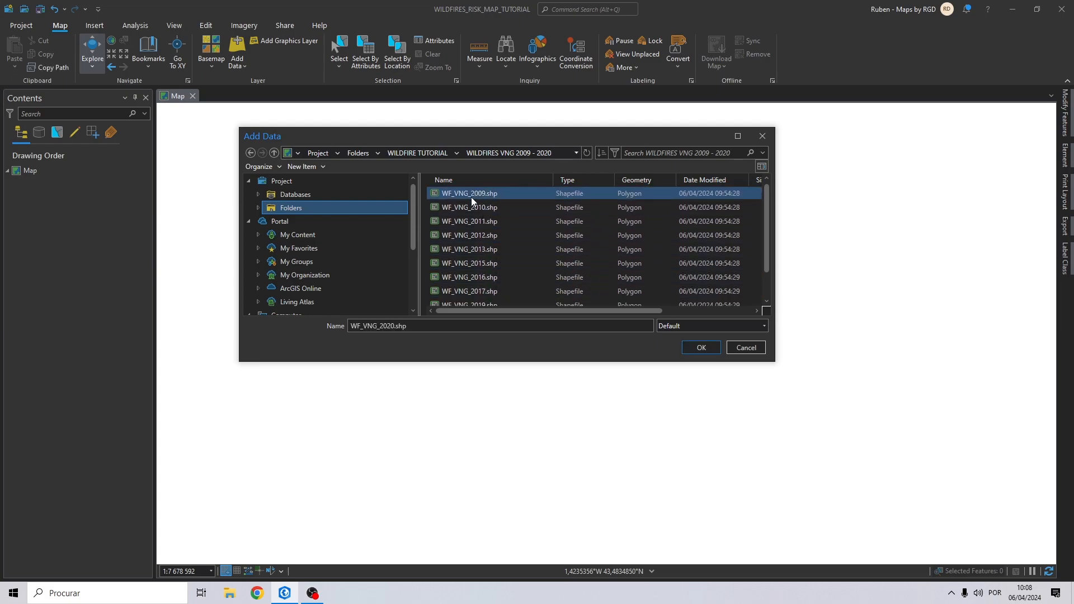
{"action": "left_click", "coordinate": [456, 190]}
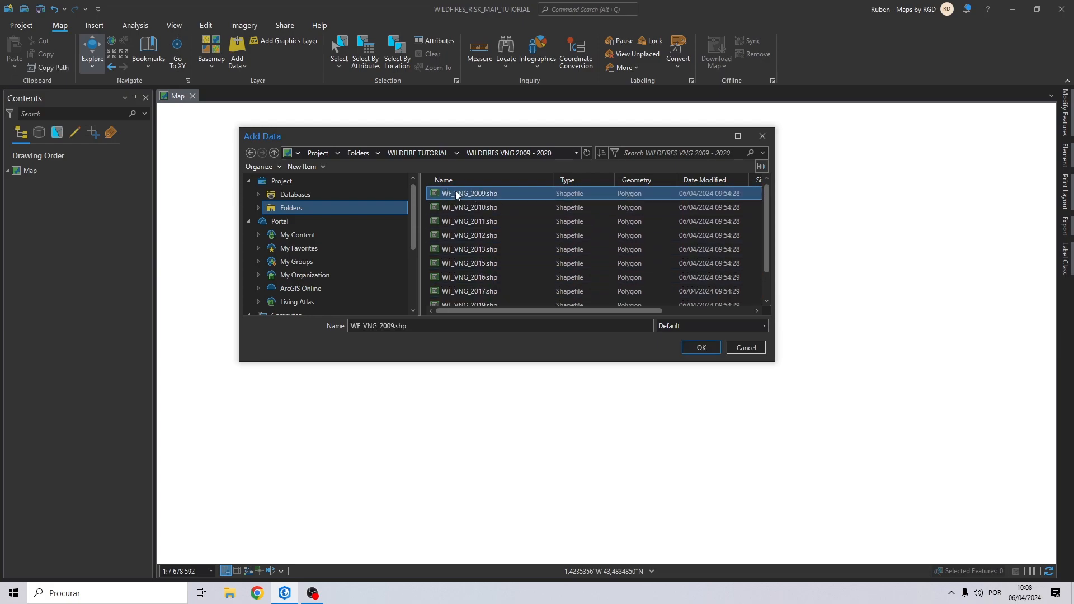
{"action": "scroll", "coordinate": [455, 193], "scroll_direction": "down", "scroll_amount": 1}
{"action": "left_click", "coordinate": [480, 290], "text": "shift"}
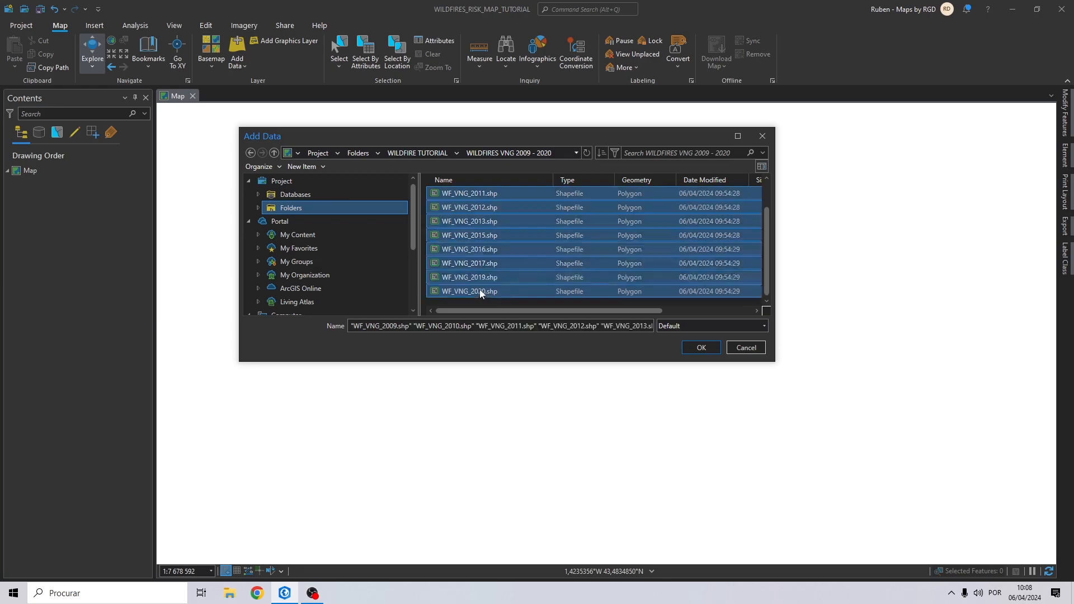
{"action": "scroll", "coordinate": [468, 233], "scroll_direction": "up", "scroll_amount": 1}
{"action": "left_click", "coordinate": [686, 343]}
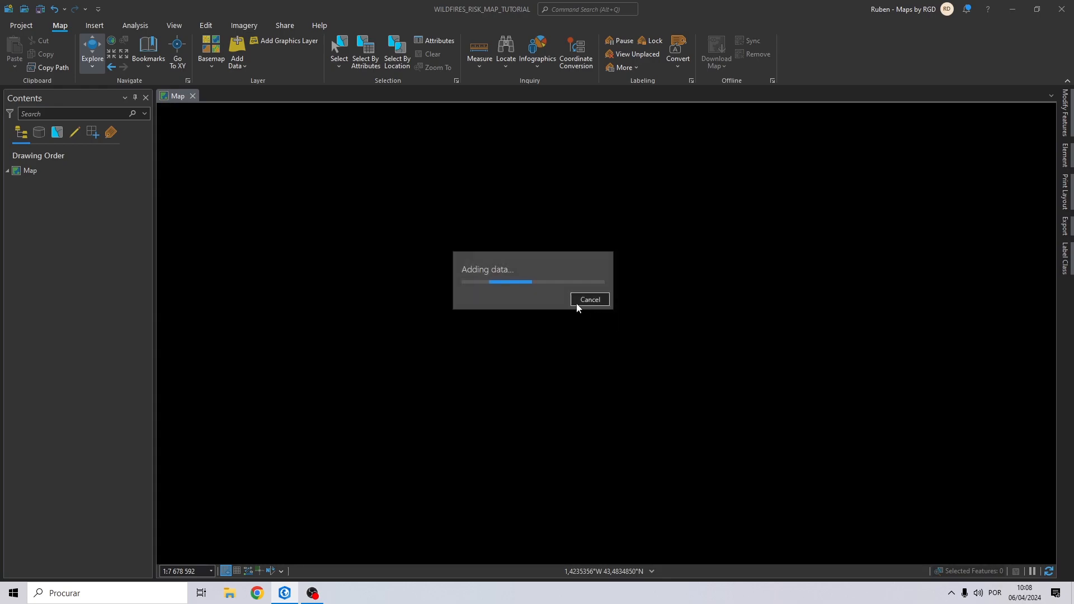
{"action": "left_click_drag", "start_coordinate": [697, 384], "coordinate": [631, 329]}
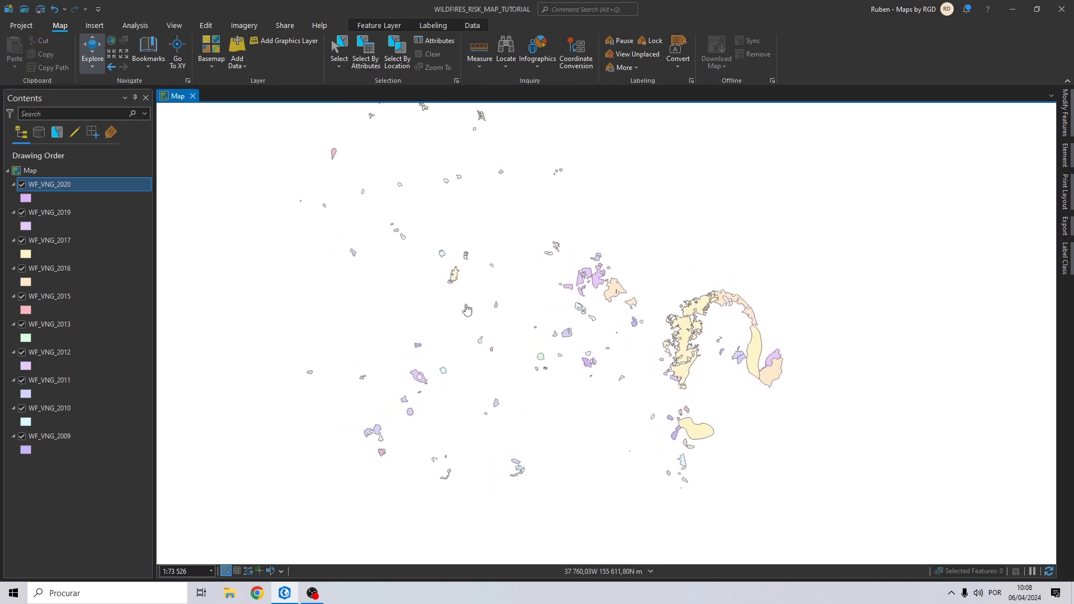
Add the VNG layer from the STUDY AREA folder and place it below all the wildfire layers in the drawing order
{"action": "left_click", "coordinate": [234, 54]}
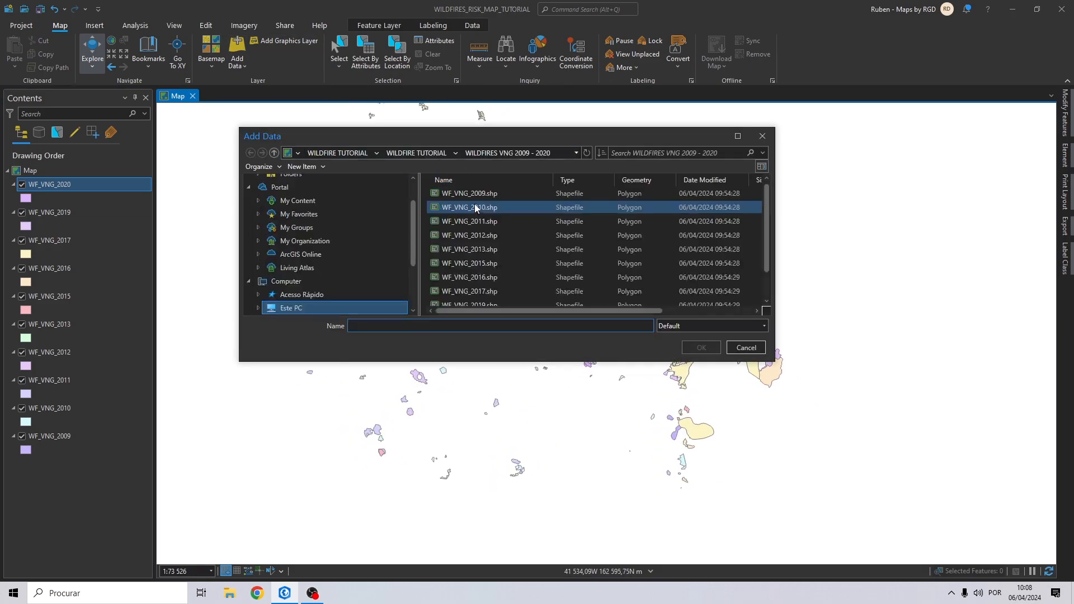
{"action": "left_click", "coordinate": [422, 154]}
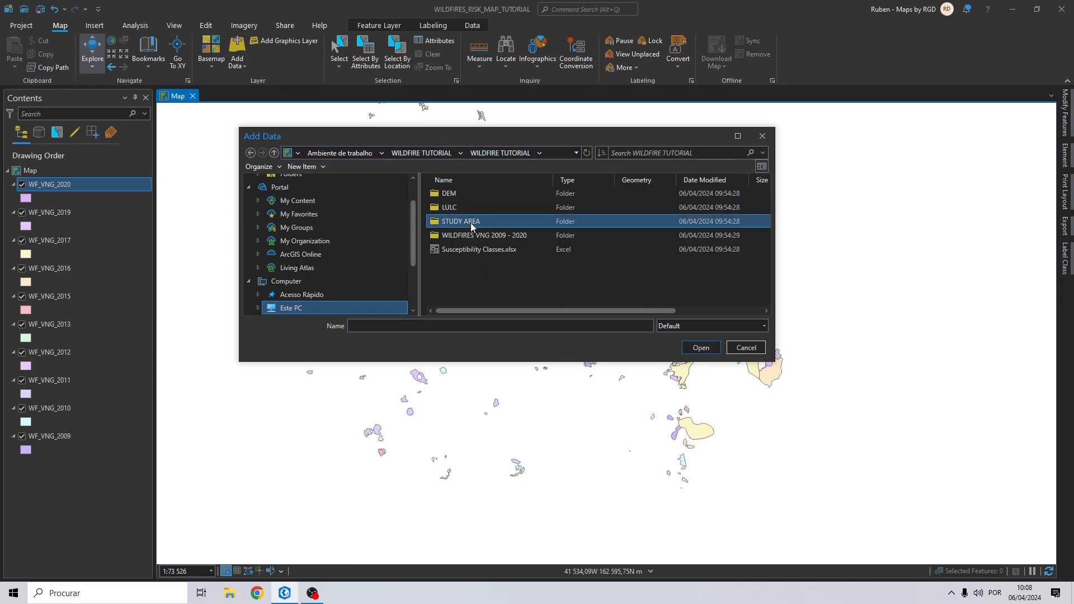
{"action": "double_click", "coordinate": [471, 223]}
{"action": "left_click", "coordinate": [451, 193]}
{"action": "left_click", "coordinate": [700, 348]}
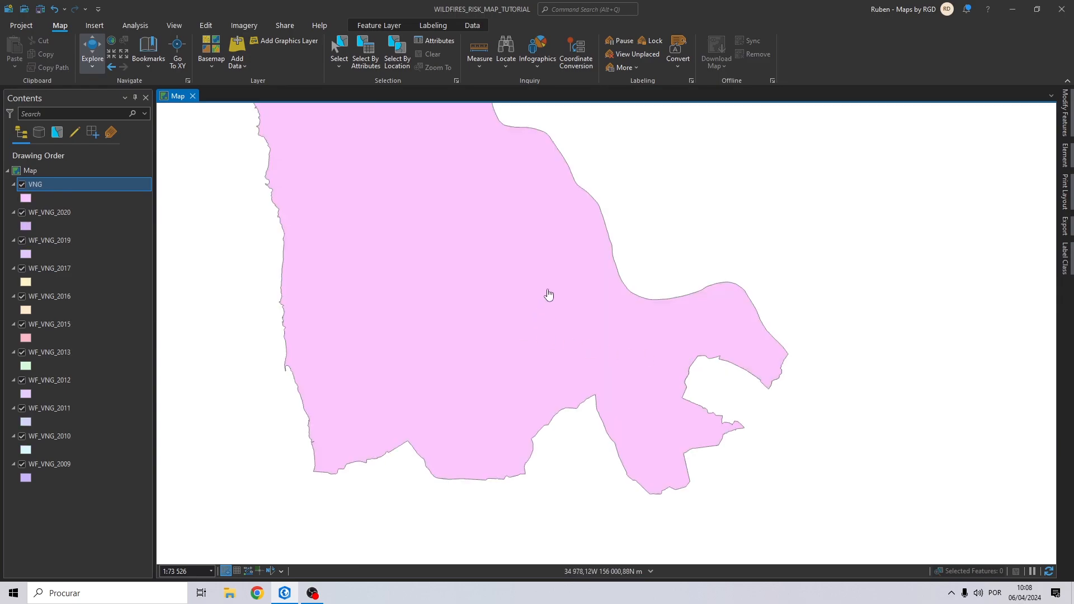
{"action": "left_click_drag", "start_coordinate": [49, 184], "coordinate": [39, 480]}
{"action": "scroll", "coordinate": [377, 269], "scroll_direction": "down", "scroll_amount": 1}
Style the VNG polygon with no fill color and a red outline 1 pt wide
{"action": "left_click", "coordinate": [35, 477]}
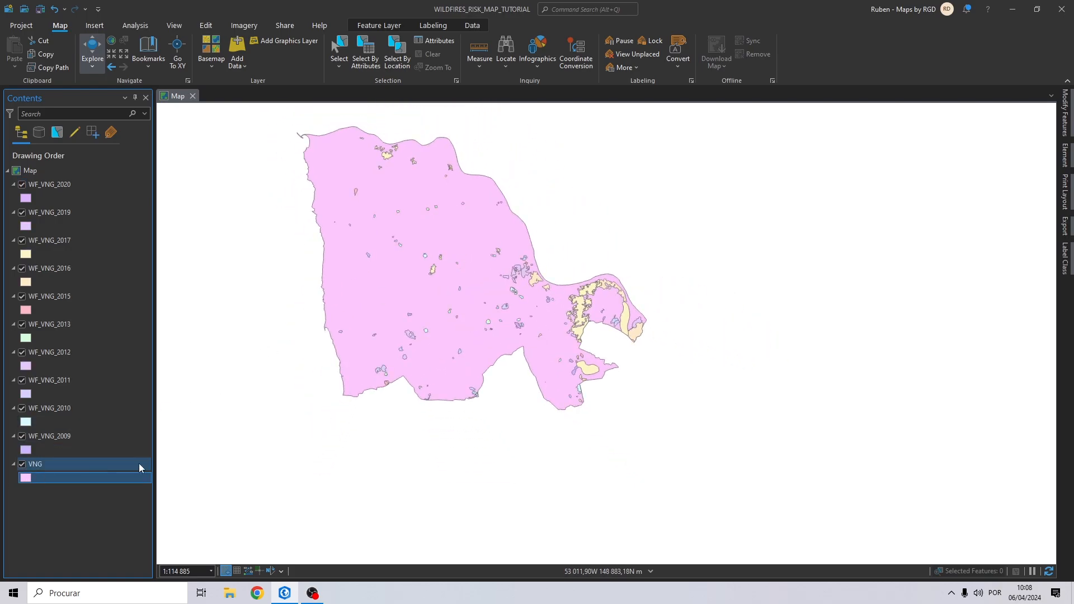
{"action": "left_click", "coordinate": [27, 479]}
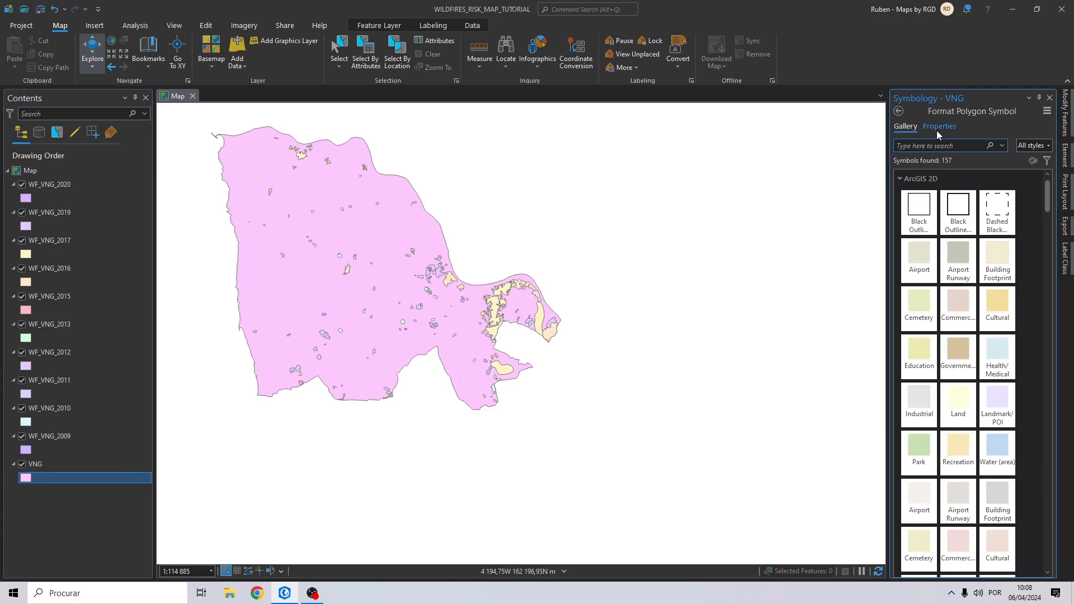
{"action": "left_click", "coordinate": [938, 127]}
{"action": "left_click", "coordinate": [1048, 198]}
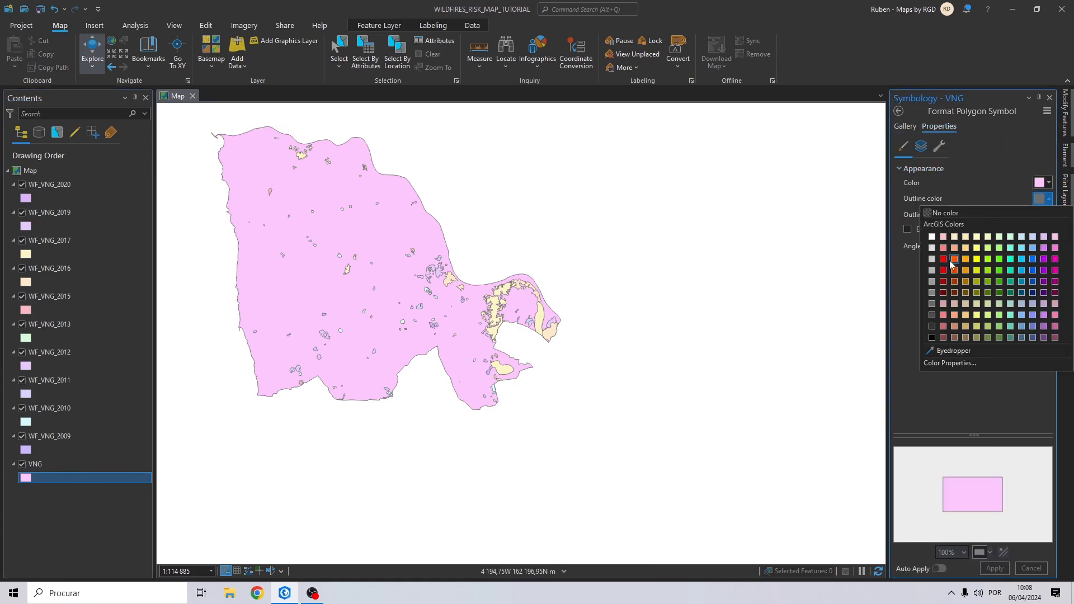
{"action": "left_click", "coordinate": [949, 263]}
{"action": "left_click", "coordinate": [1045, 185]}
{"action": "left_click", "coordinate": [956, 197]}
{"action": "left_click", "coordinate": [1048, 211]}
{"action": "left_click", "coordinate": [993, 567]}
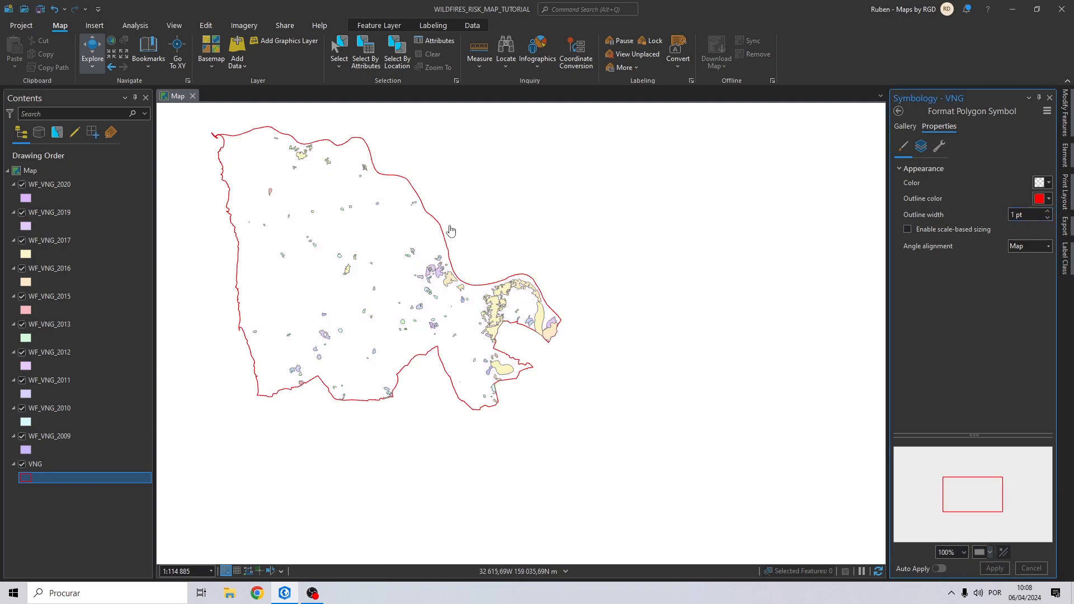
{"action": "left_click_drag", "start_coordinate": [371, 230], "coordinate": [463, 248]}
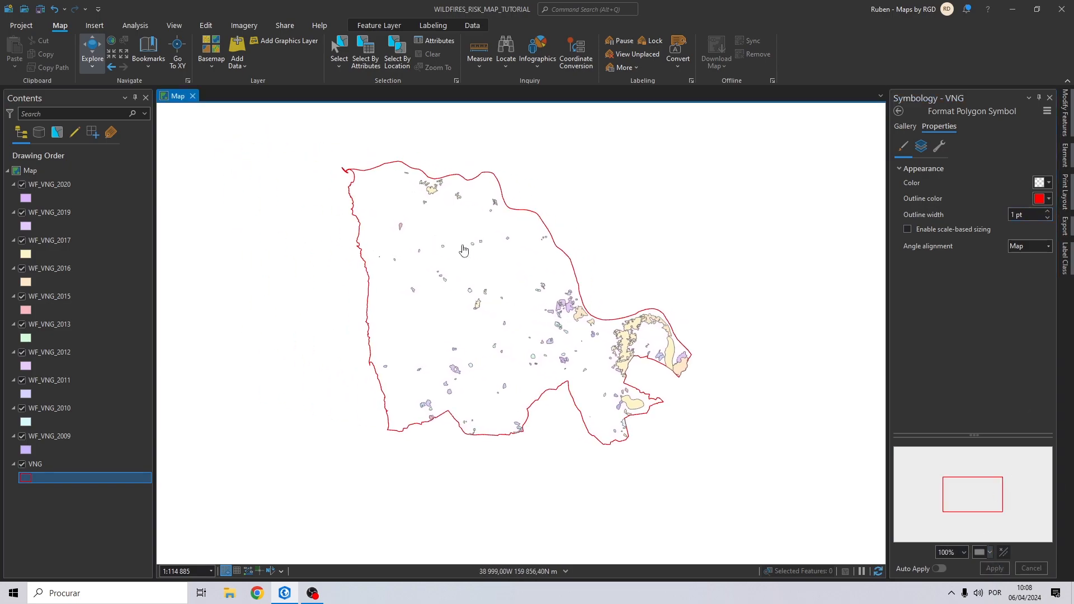
{"action": "left_click", "coordinate": [899, 113]}
{"action": "left_click", "coordinate": [1049, 98]}
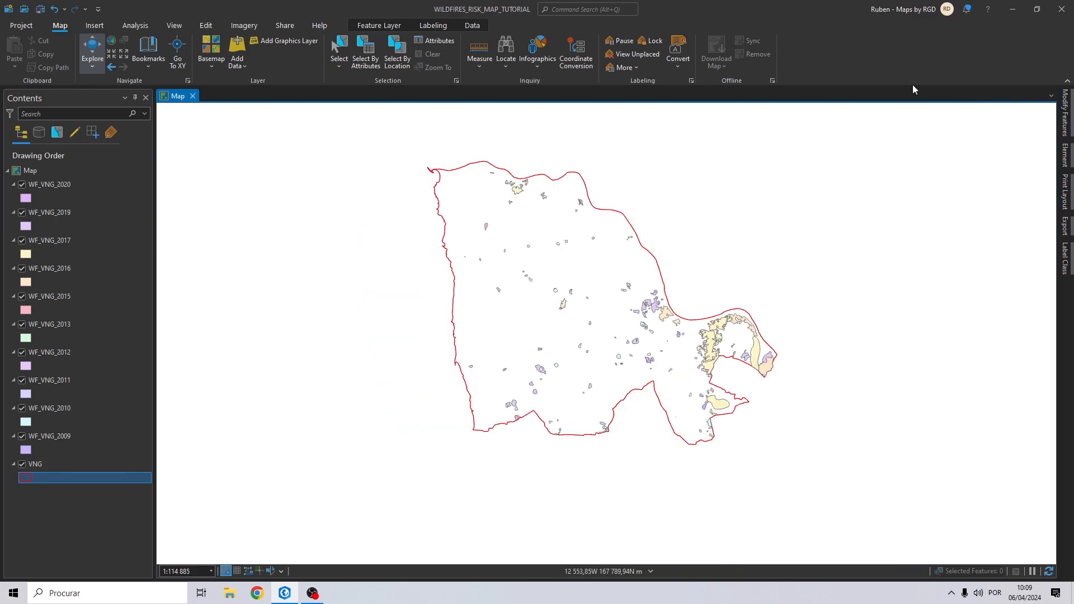
Find and open the Polygon to Raster geoprocessing tool
{"action": "left_click", "coordinate": [135, 25]}
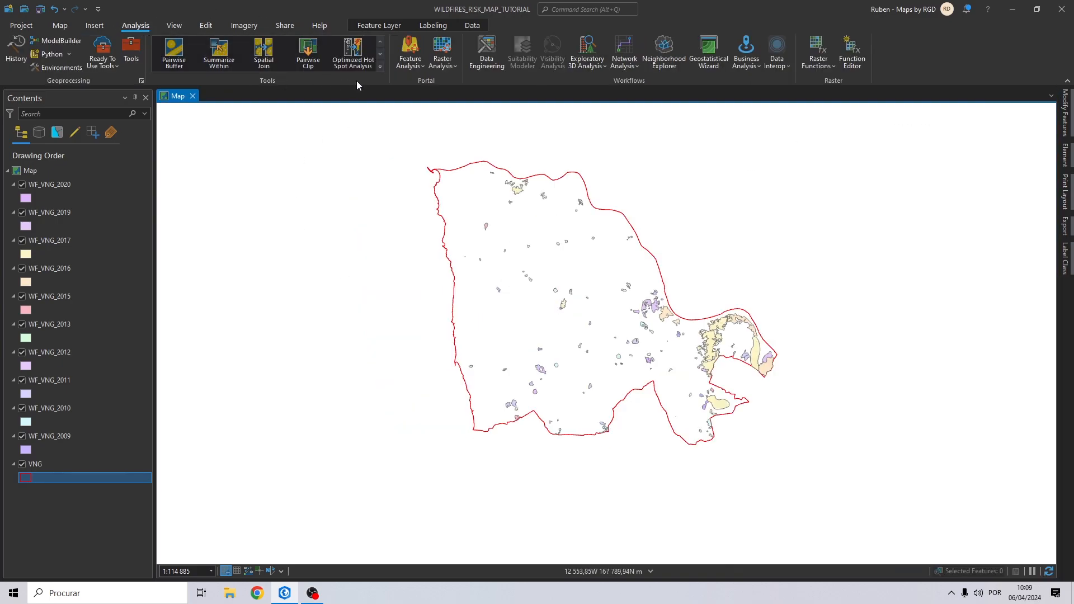
{"action": "left_click", "coordinate": [380, 68]}
{"action": "left_click", "coordinate": [278, 456]}
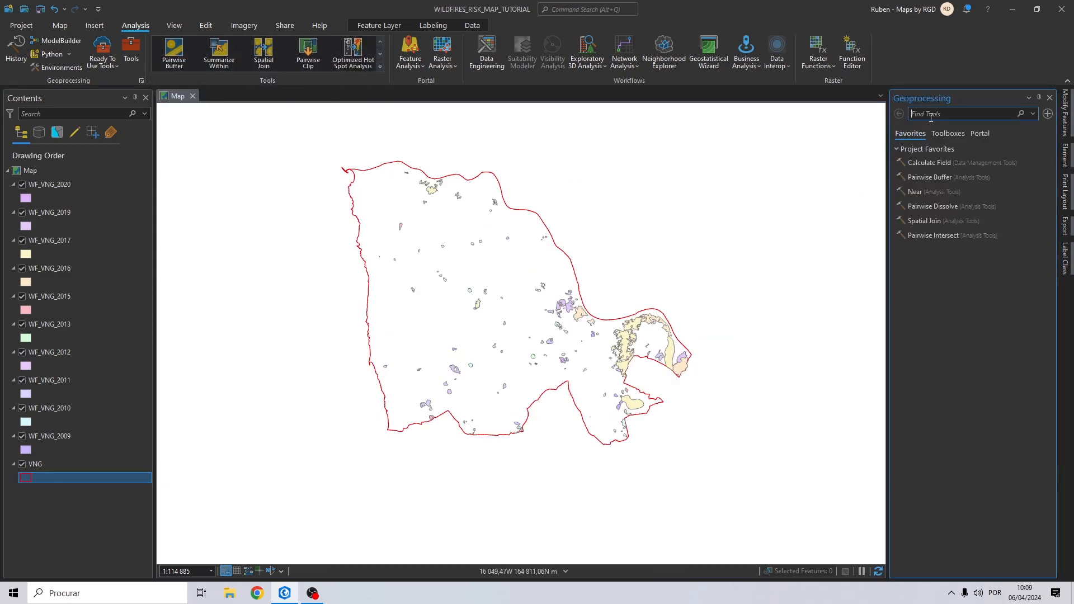
{"action": "type", "text": "POLYUGON TO RASTER"}
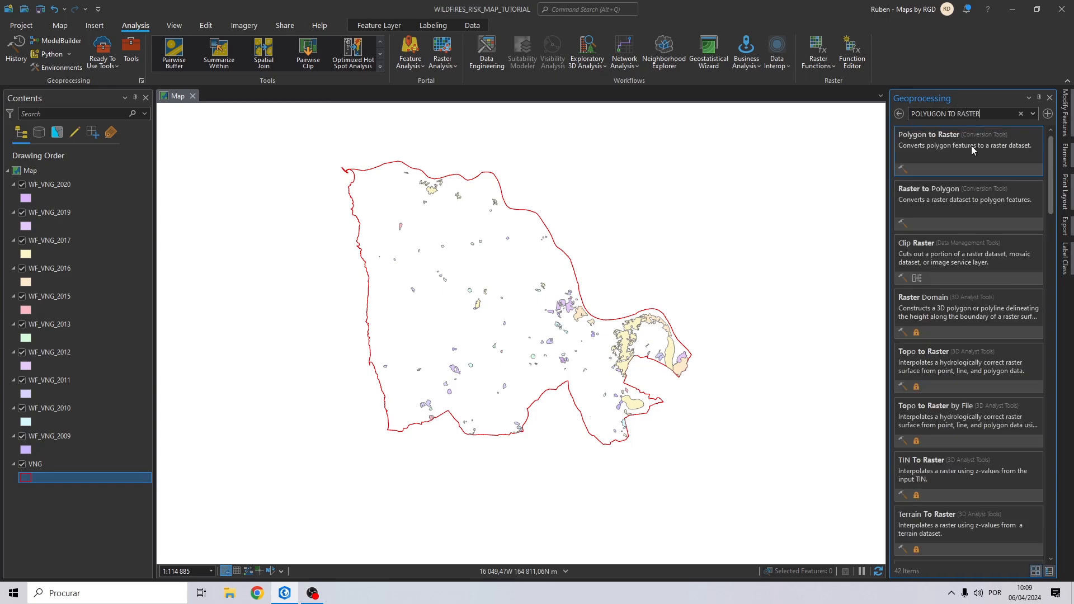
{"action": "left_click", "coordinate": [944, 156]}
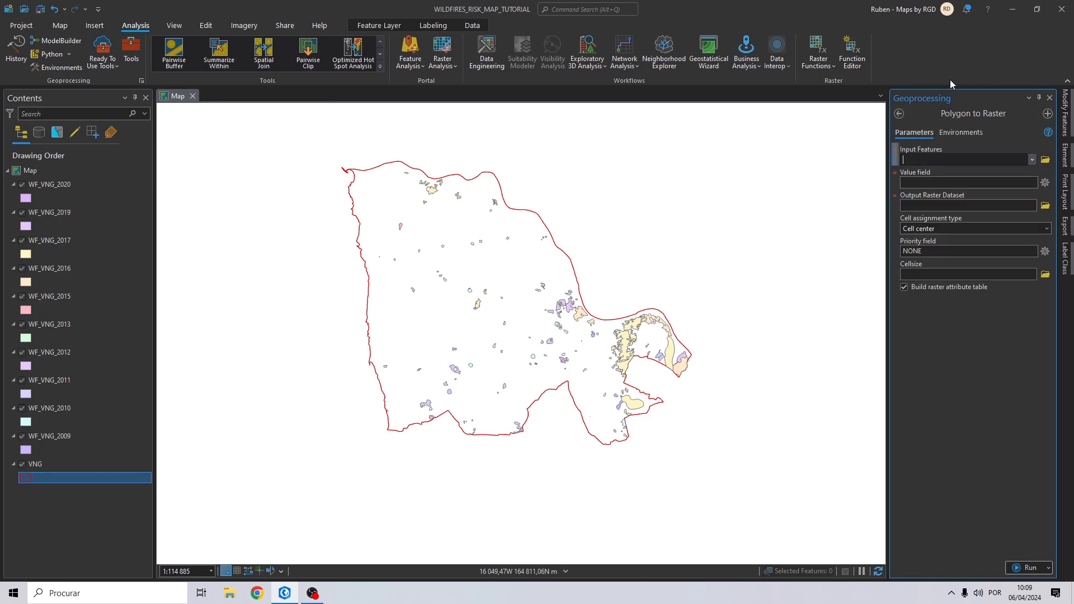
Set VNG as the input features and Municipio as the value field for the raster conversion
{"action": "left_click", "coordinate": [34, 464]}
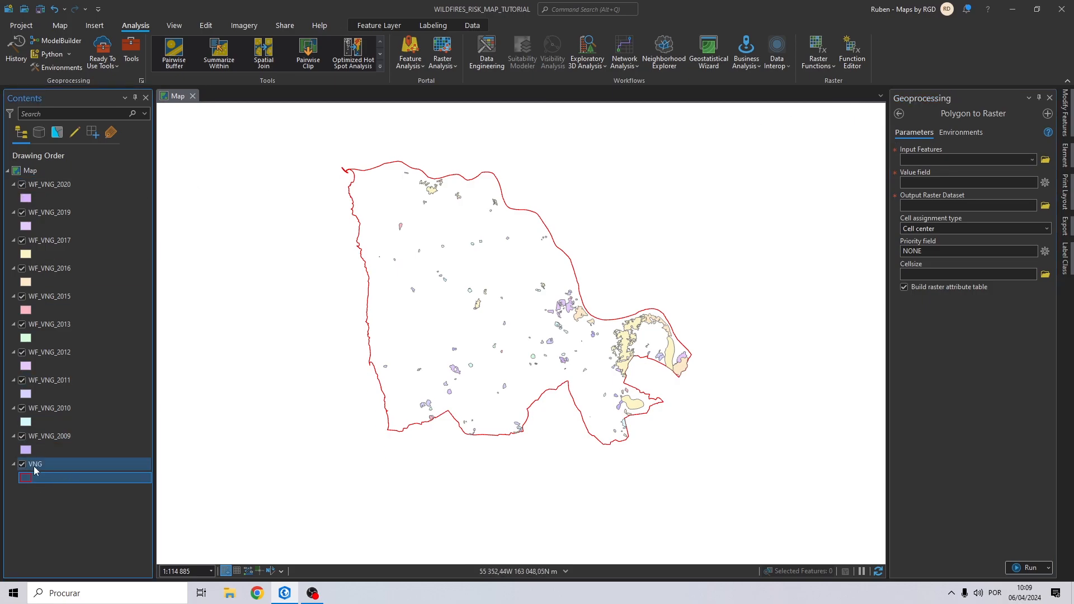
{"action": "left_click_drag", "start_coordinate": [38, 467], "coordinate": [944, 164]}
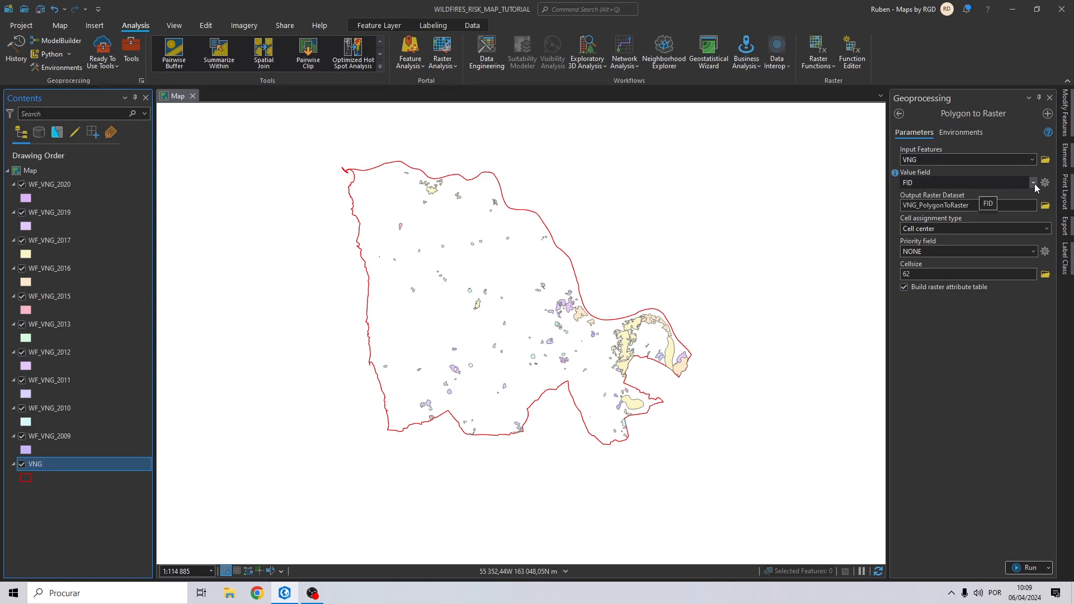
{"action": "left_click", "coordinate": [1034, 183]}
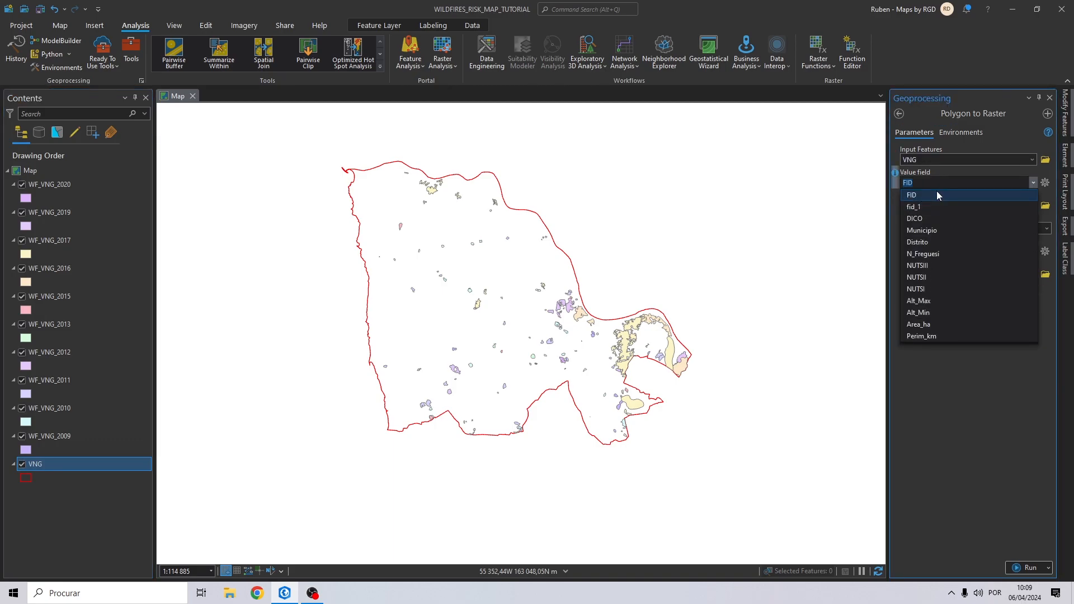
{"action": "left_click", "coordinate": [934, 231]}
Set the output raster dataset to VNG_MASK in the STUDY AREA folder of WILDFIRE TUTORIAL
{"action": "left_click", "coordinate": [1044, 205]}
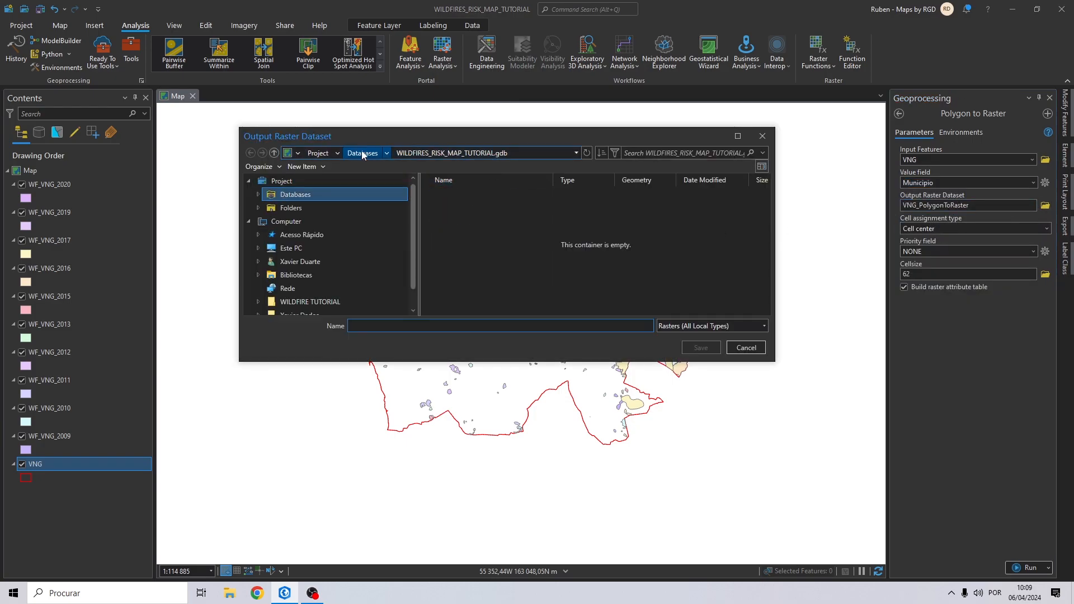
{"action": "left_click", "coordinate": [304, 206]}
{"action": "left_click", "coordinate": [454, 211]}
{"action": "double_click", "coordinate": [454, 211]}
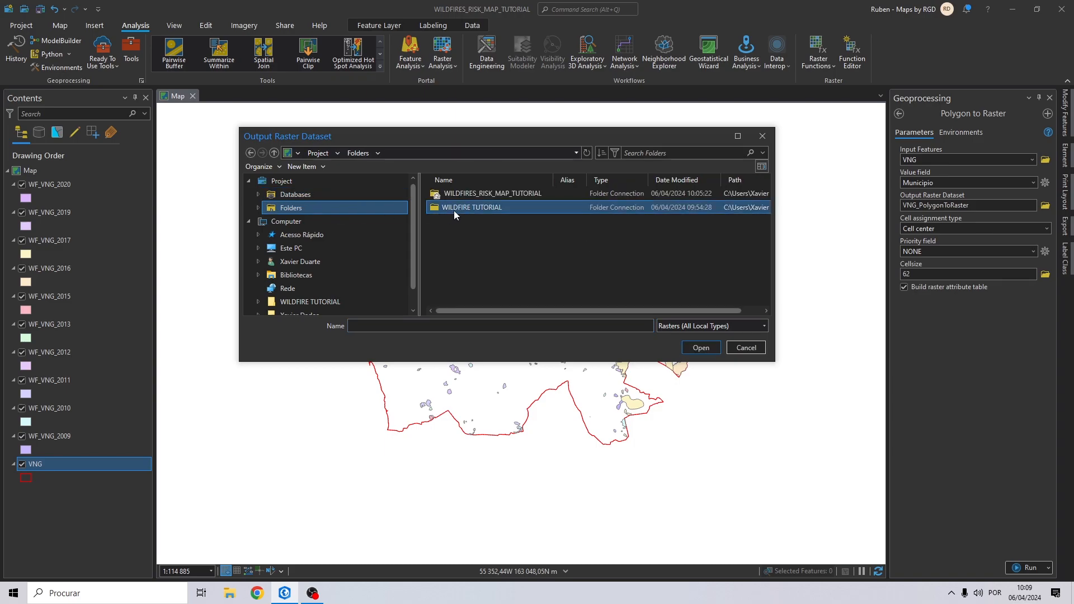
{"action": "right_click", "coordinate": [440, 260]}
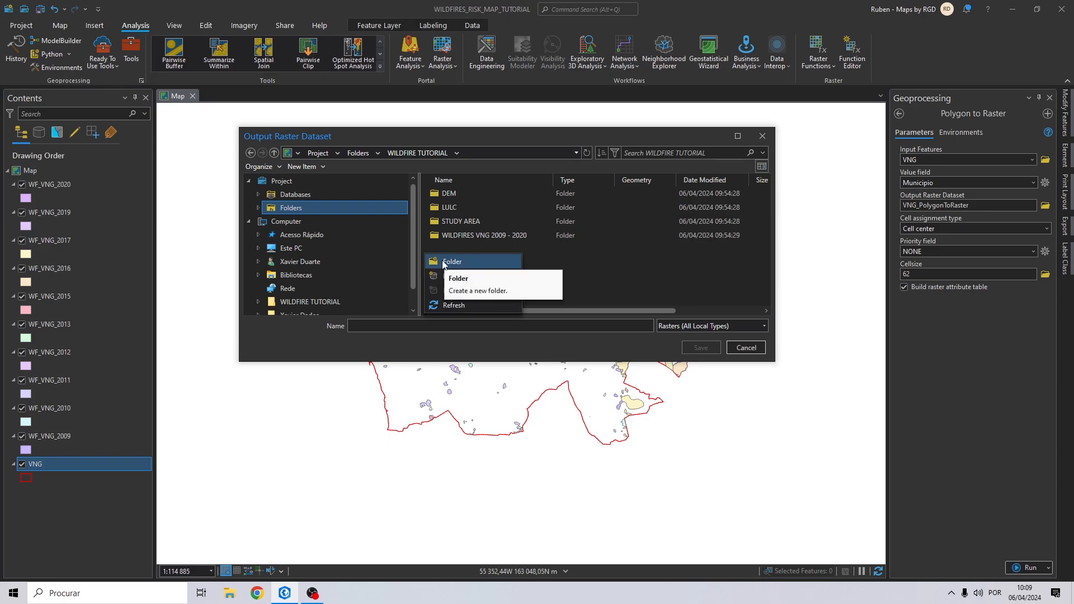
{"action": "left_click", "coordinate": [458, 220]}
{"action": "double_click", "coordinate": [458, 222]}
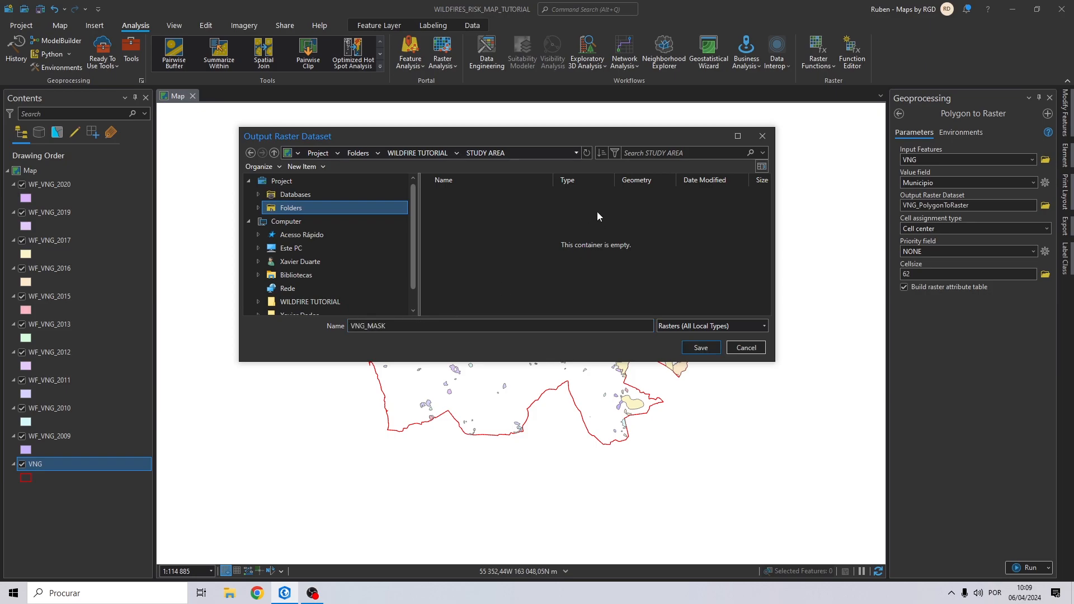
{"action": "left_click", "coordinate": [701, 348]}
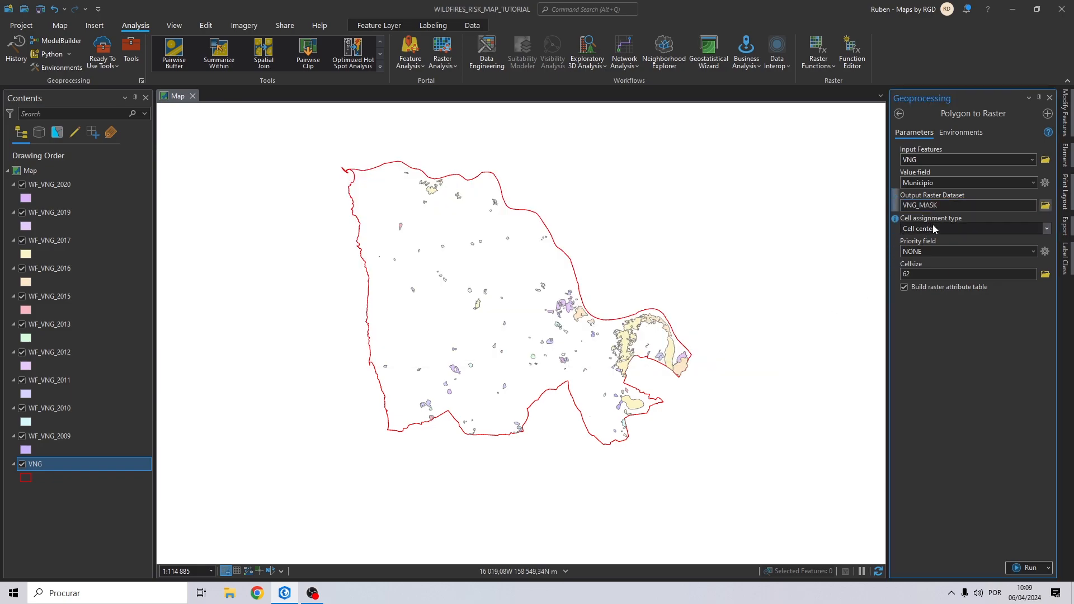
Set the cell size to 10 and the output coordinate system to ETRS_1989_Portugal_TM06
{"action": "left_click", "coordinate": [910, 273]}
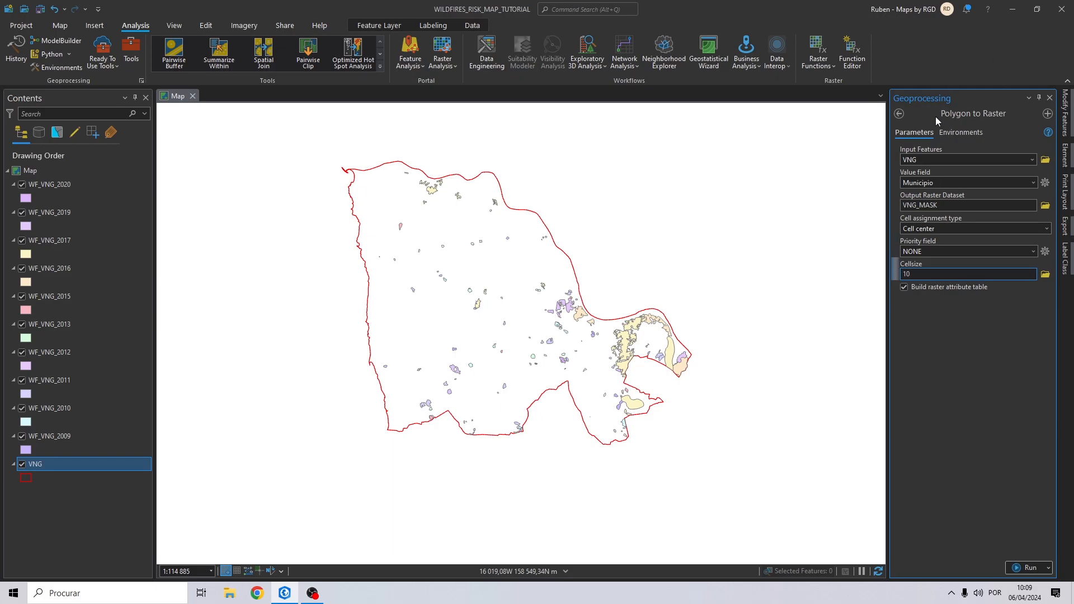
{"action": "left_click", "coordinate": [959, 133]}
{"action": "left_click", "coordinate": [1032, 173]}
{"action": "left_click", "coordinate": [989, 183]}
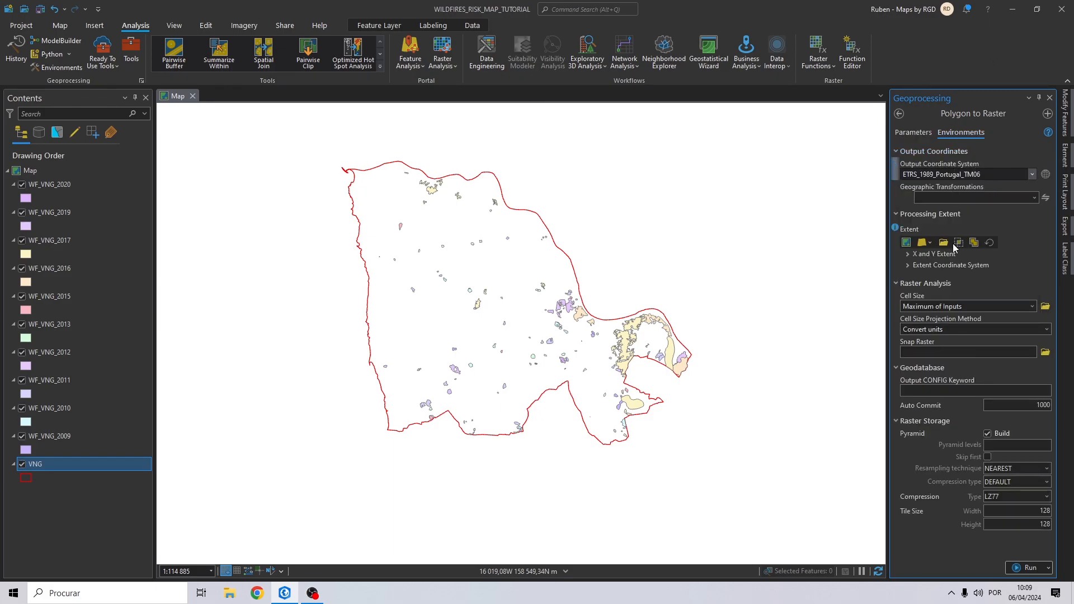
Match the processing extent to the VNG layer and run the Polygon to Raster conversion
{"action": "left_click", "coordinate": [917, 244]}
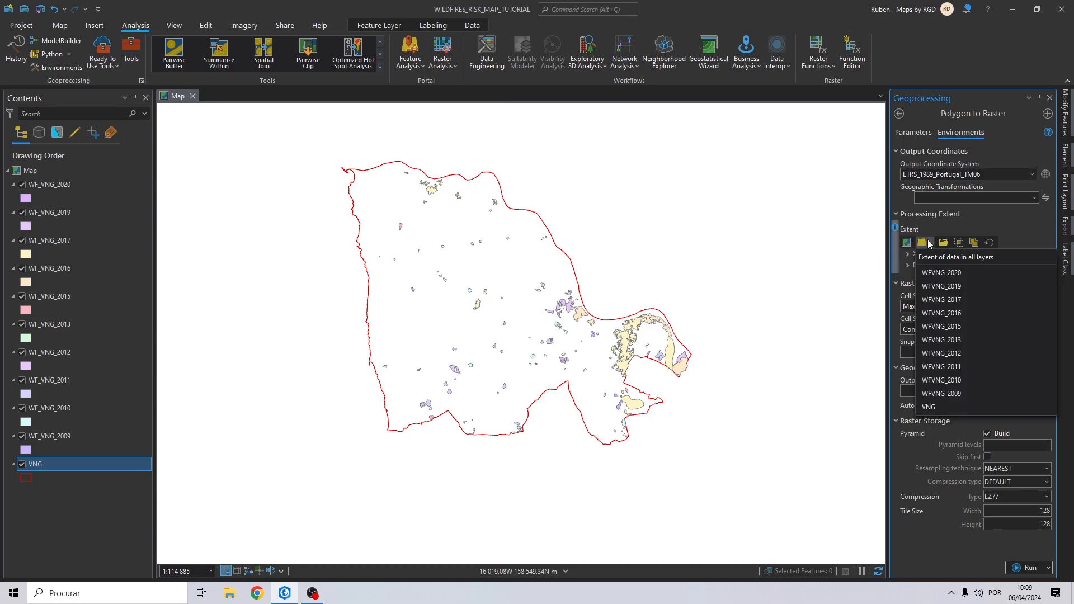
{"action": "left_click", "coordinate": [934, 408]}
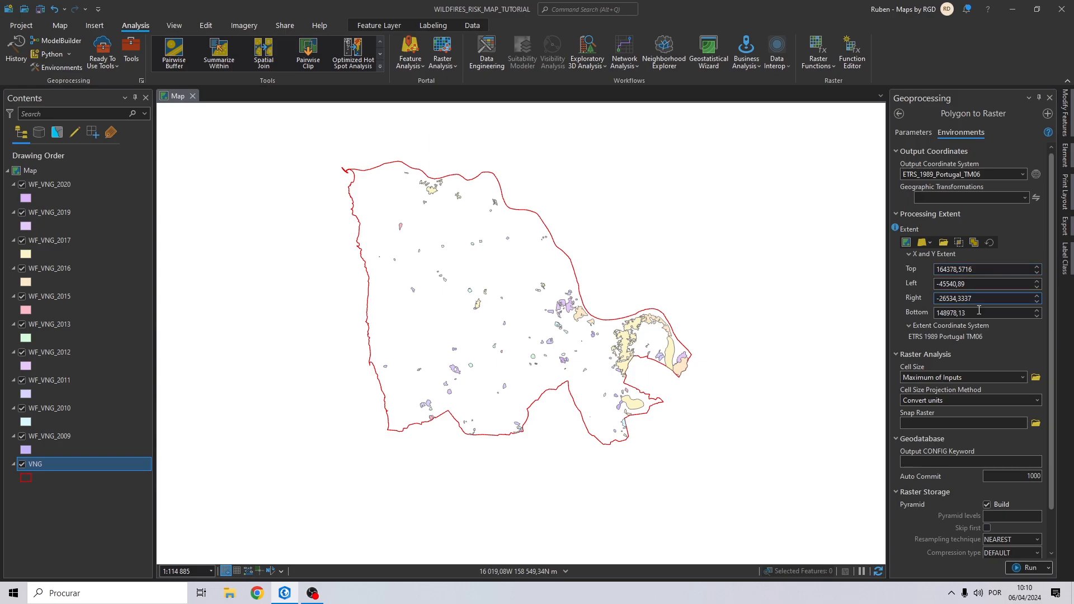
{"action": "left_click", "coordinate": [1020, 571]}
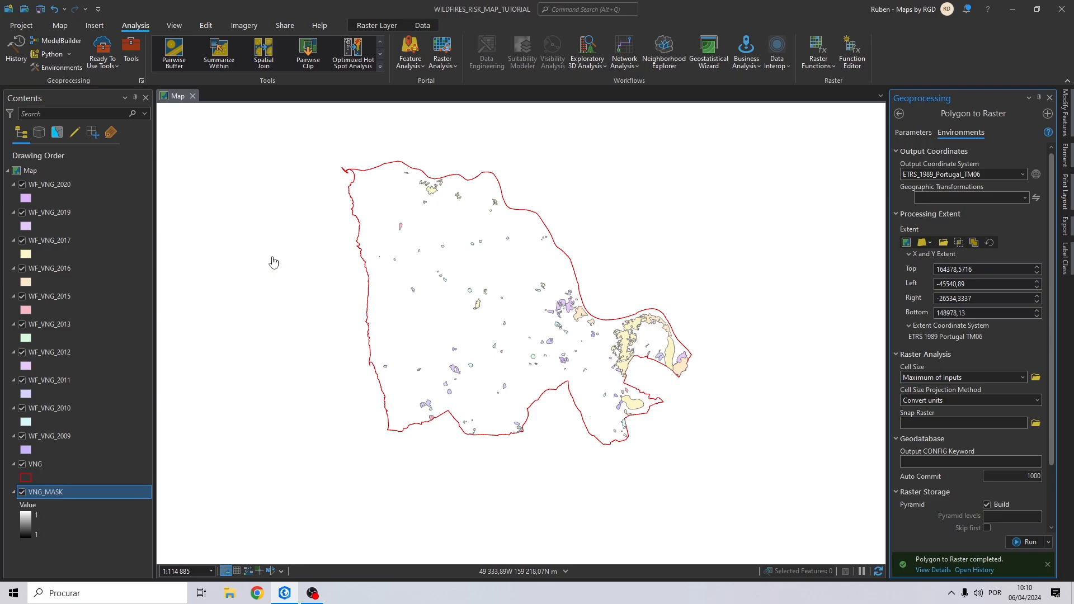
Move the VNG_MASK raster to the top of the drawing order and invert its color scheme
{"action": "left_click", "coordinate": [50, 491]}
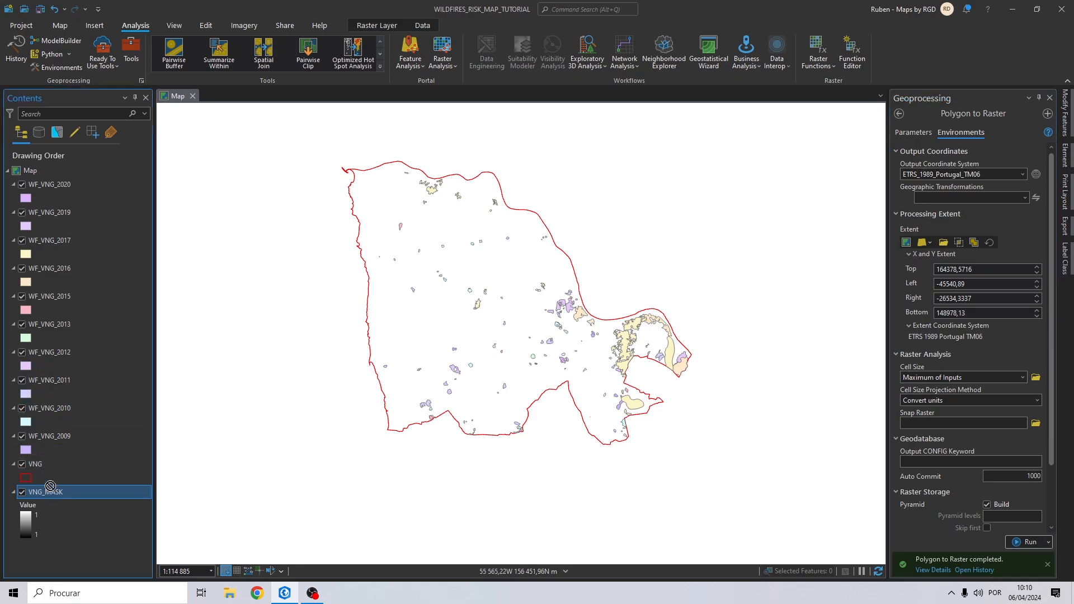
{"action": "left_click", "coordinate": [27, 170]}
{"action": "left_click_drag", "start_coordinate": [96, 501], "coordinate": [75, 182]}
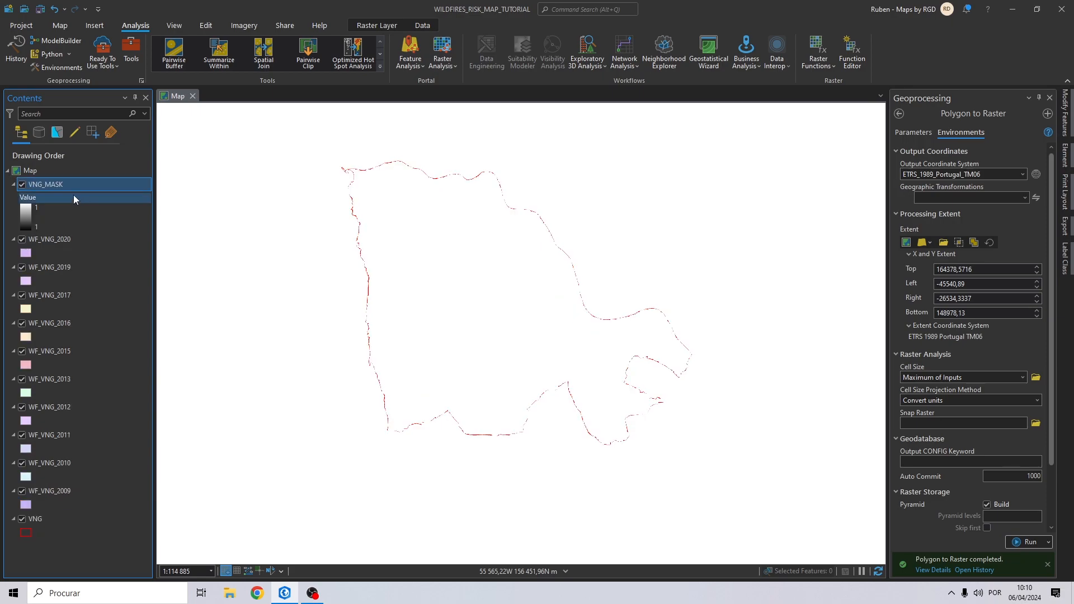
{"action": "left_click", "coordinate": [25, 216]}
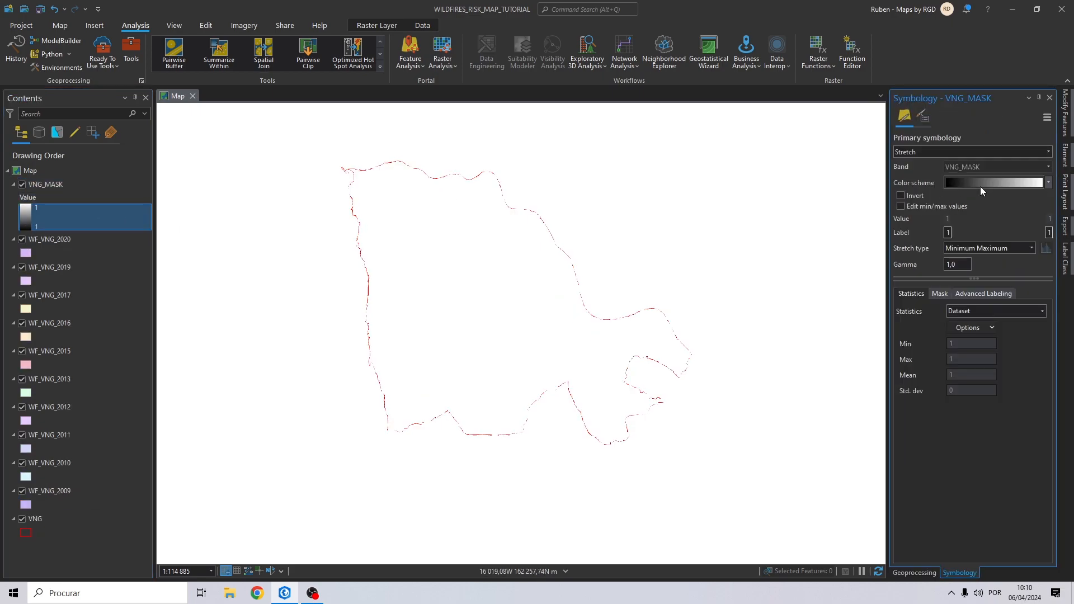
{"action": "left_click", "coordinate": [901, 195]}
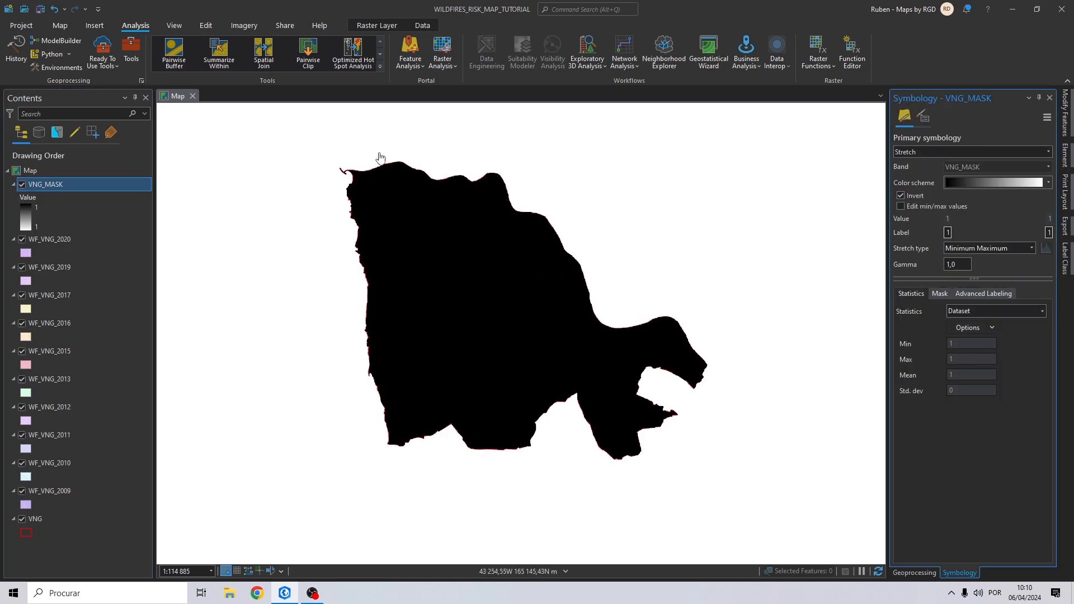
Measure the side length of one VNG_MASK raster cell along the northern edge of the study area
{"action": "scroll", "coordinate": [377, 249], "scroll_direction": "up", "scroll_amount": 10}
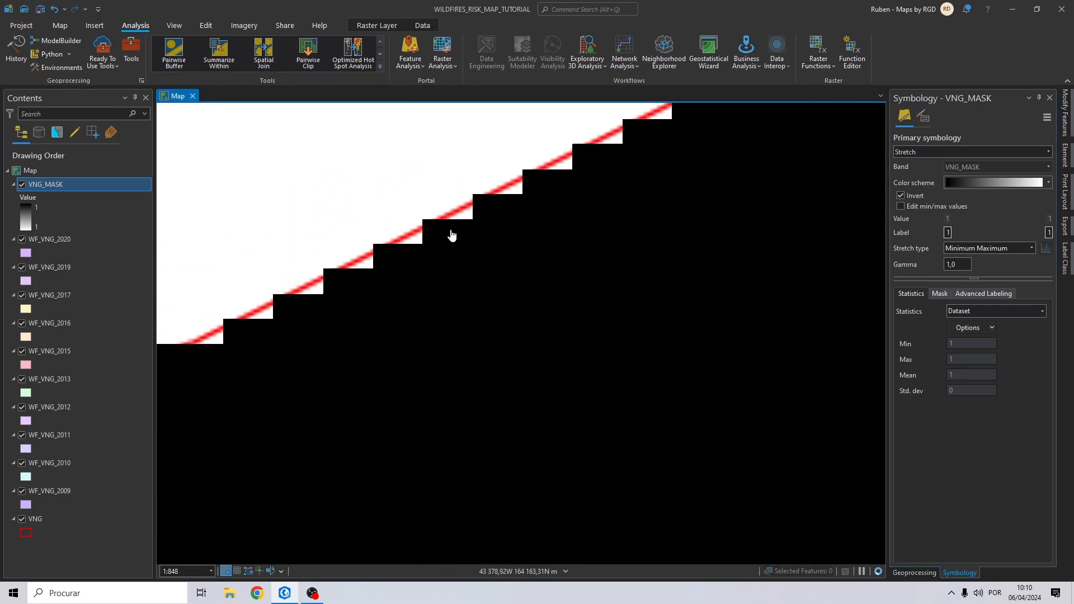
{"action": "left_click", "coordinate": [60, 25]}
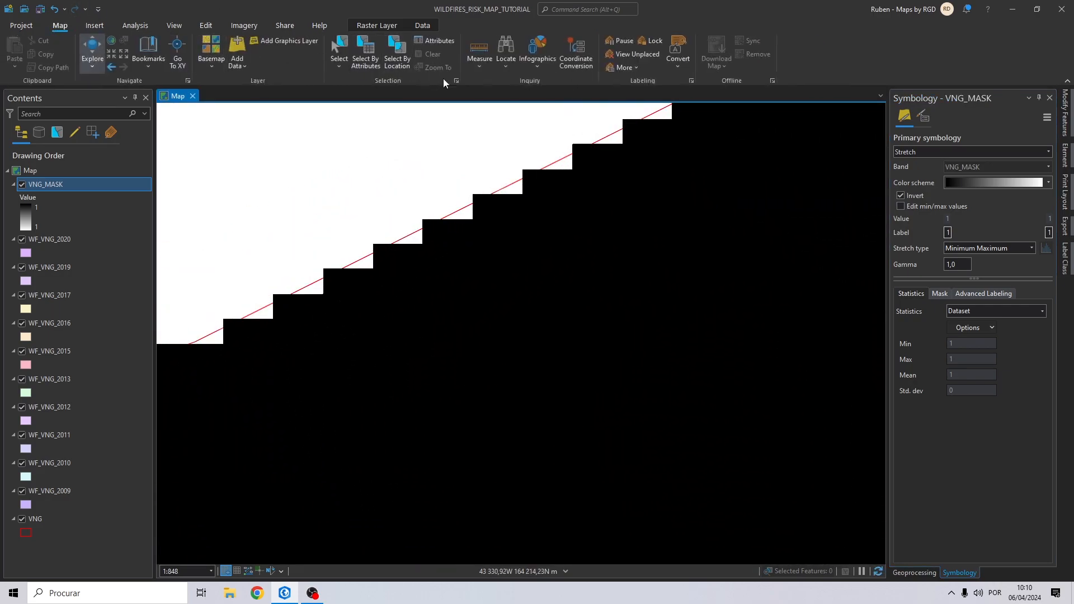
{"action": "left_click", "coordinate": [479, 48]}
{"action": "left_click", "coordinate": [473, 194]}
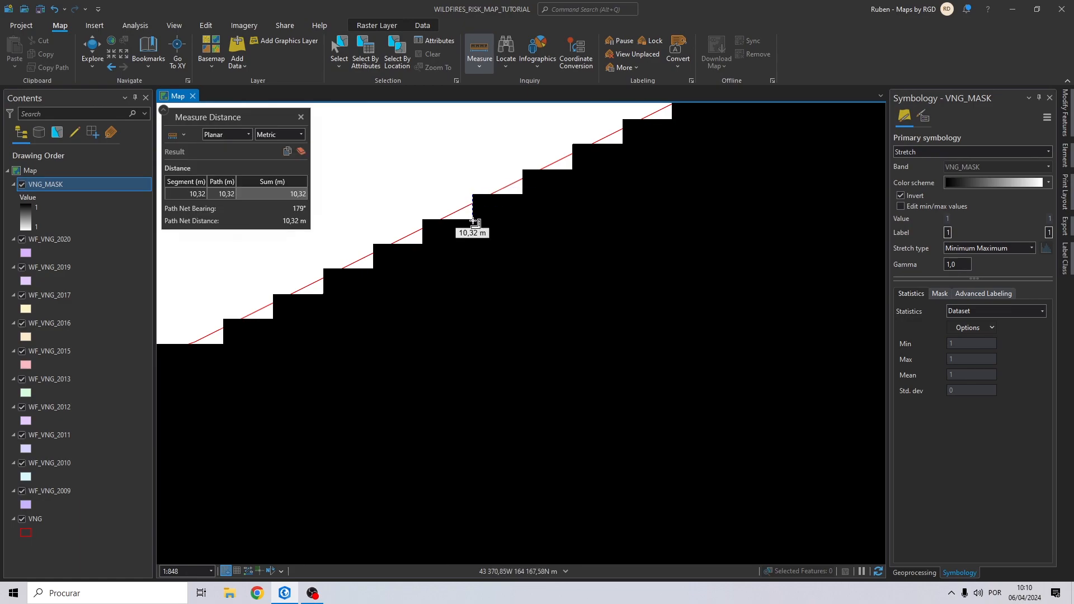
{"action": "left_click", "coordinate": [300, 117]}
Move the VNG_MASK raster below the VNG layer in the drawing order and turn off its visibility
{"action": "scroll", "coordinate": [490, 168], "scroll_direction": "down", "scroll_amount": 5}
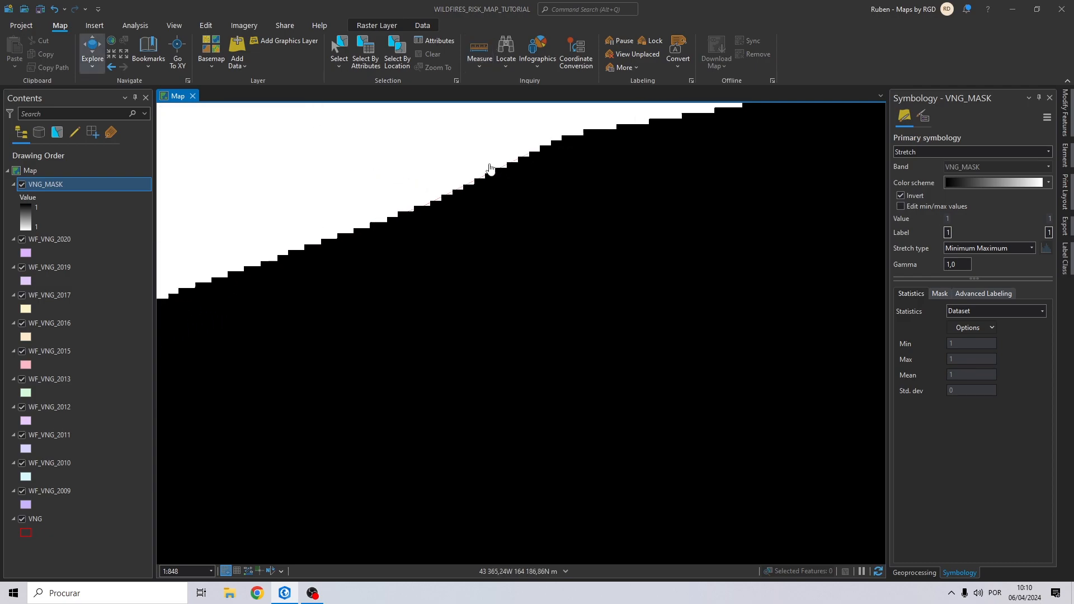
{"action": "scroll", "coordinate": [490, 168], "scroll_direction": "down", "scroll_amount": 2}
{"action": "left_click_drag", "start_coordinate": [45, 187], "coordinate": [45, 533]}
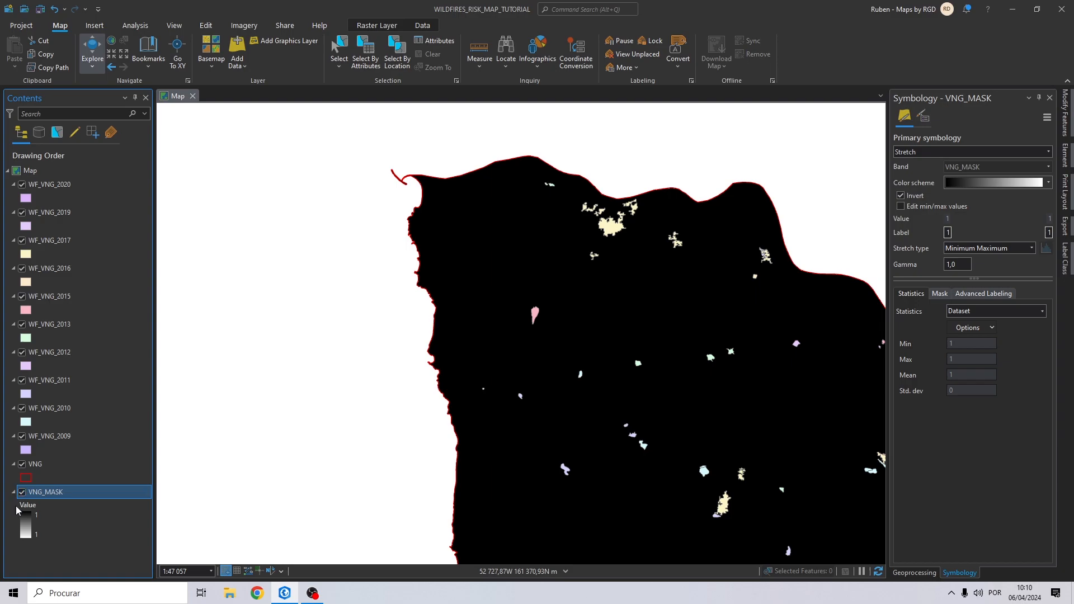
{"action": "left_click", "coordinate": [22, 493]}
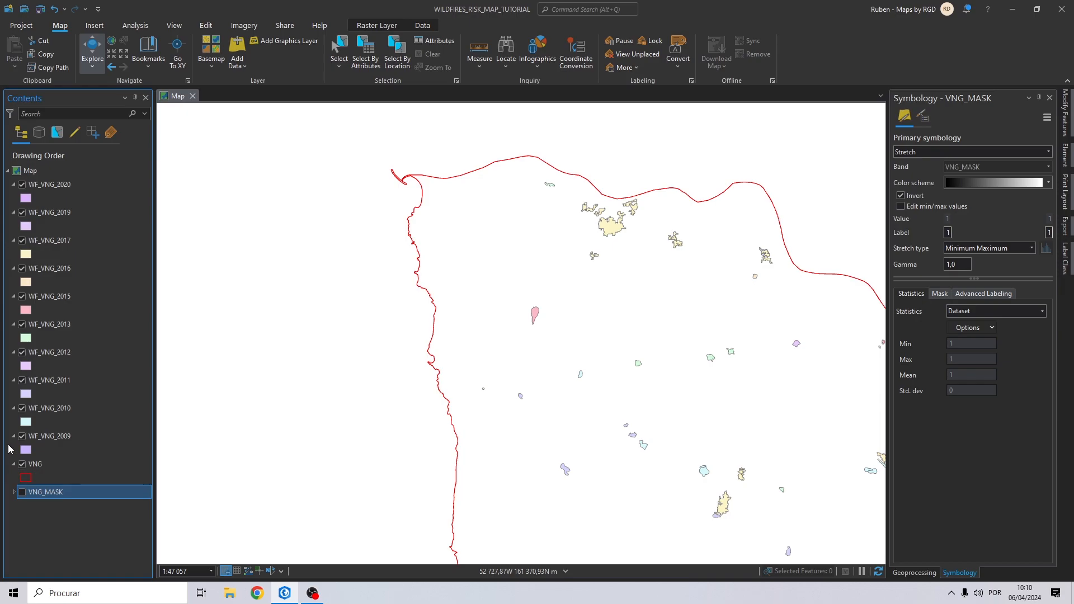
Select all wildfire layers from WF_VNG_2020 to WF_VNG_2009 and view their polygons across the whole study area
{"action": "left_click", "coordinate": [52, 191]}
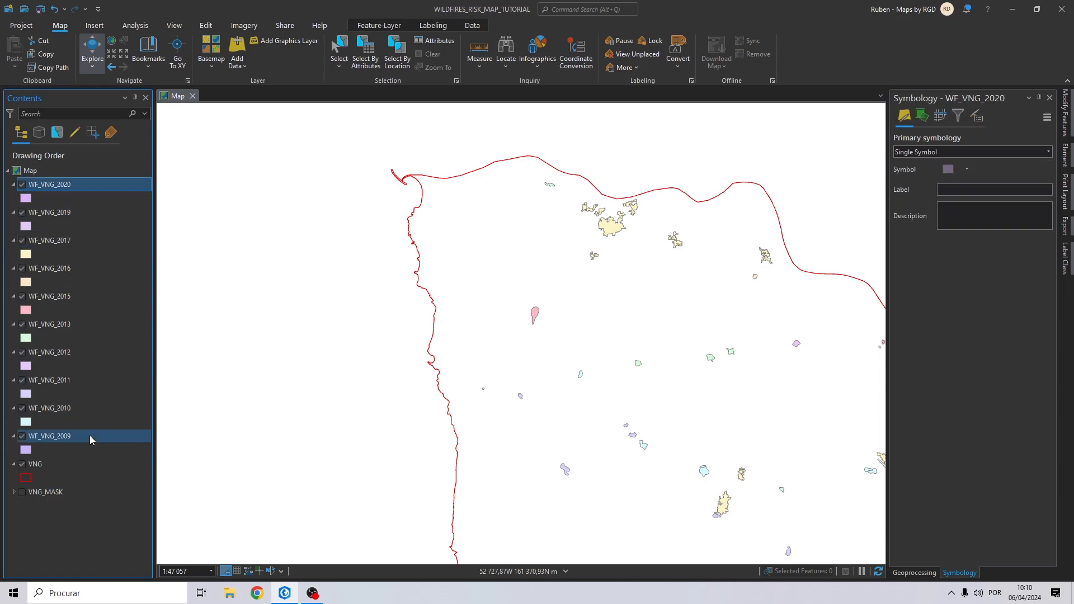
{"action": "left_click", "coordinate": [65, 436], "text": "shift"}
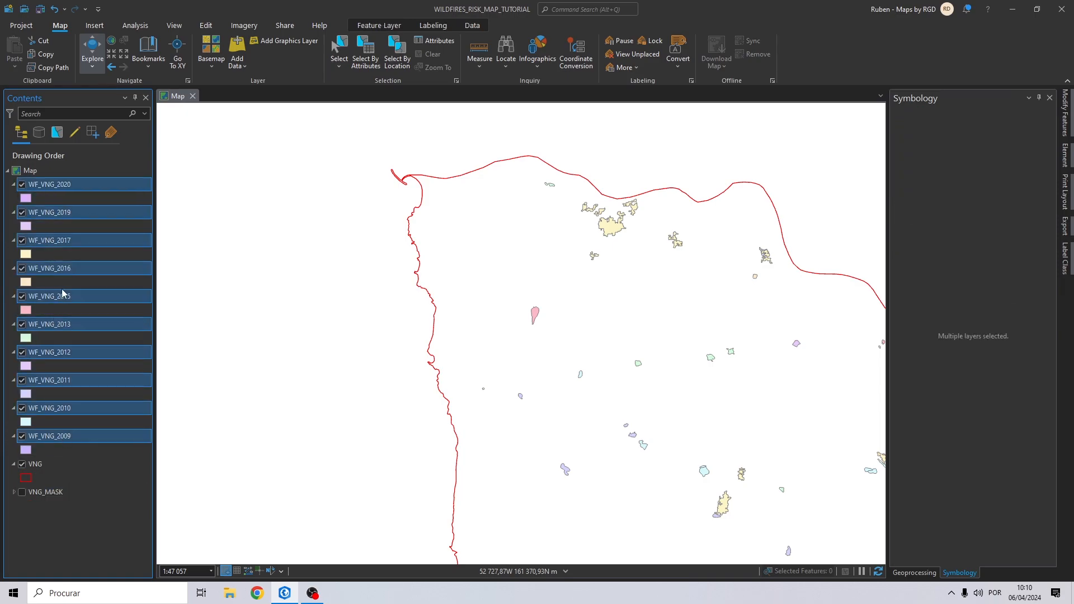
{"action": "scroll", "coordinate": [431, 276], "scroll_direction": "down", "scroll_amount": 5}
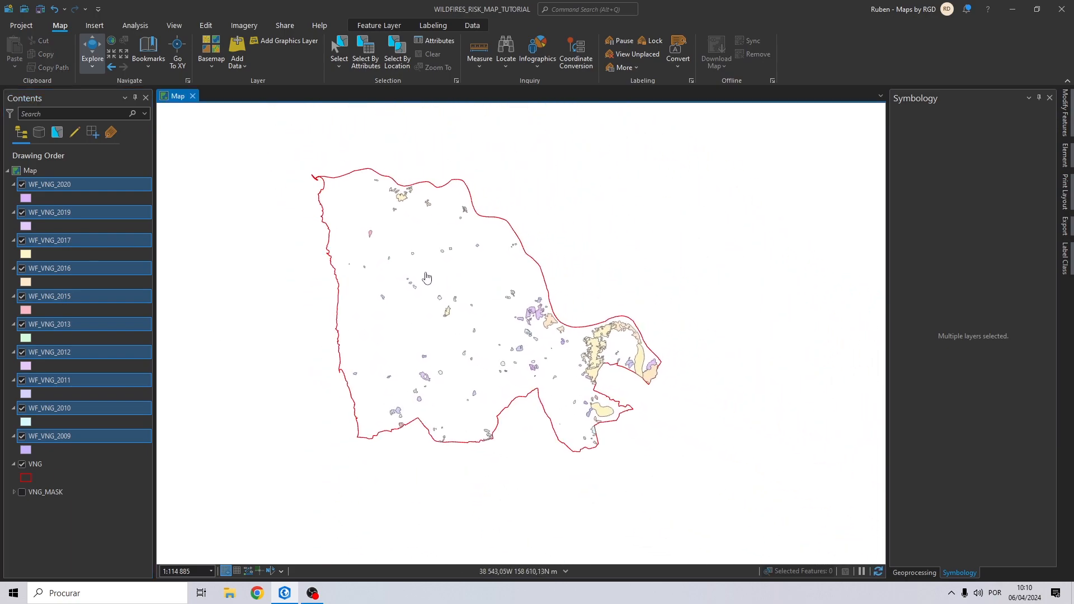
Find the Feature to Raster geoprocessing tool and open it
{"action": "left_click", "coordinate": [72, 431]}
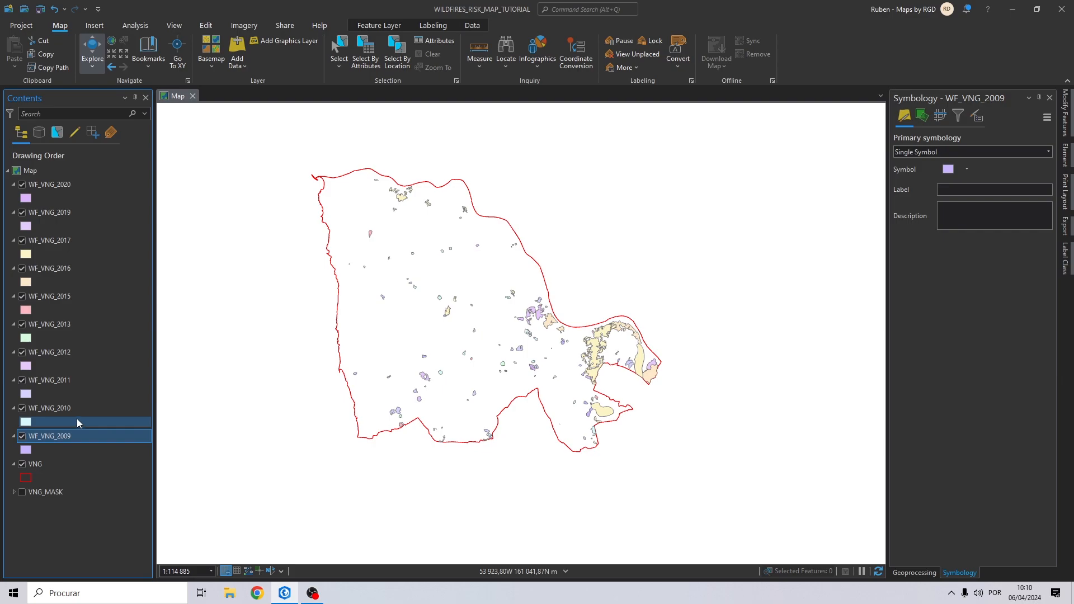
{"action": "left_click", "coordinate": [141, 25]}
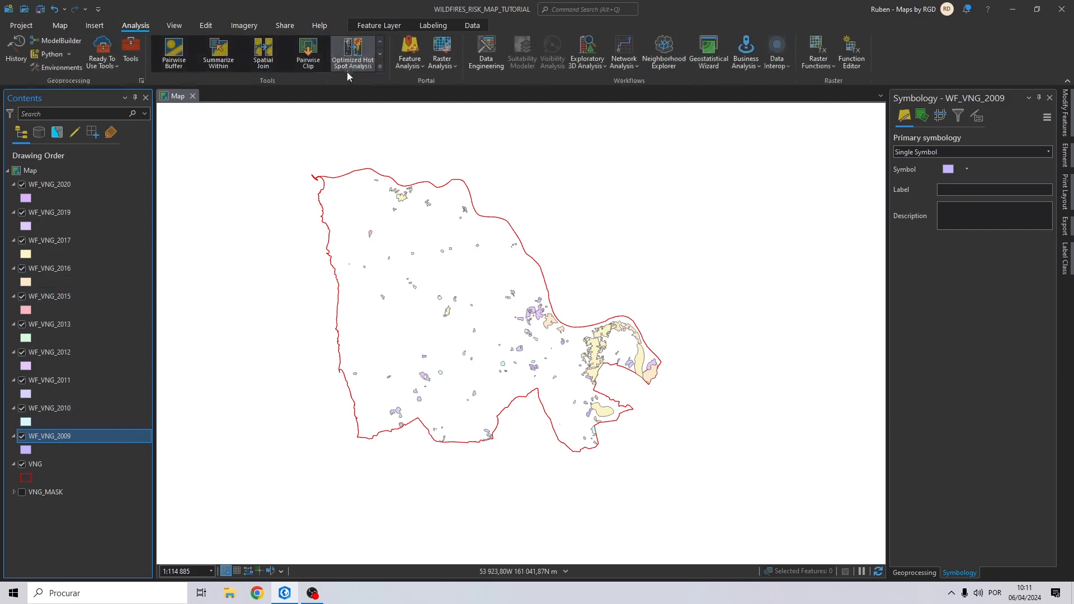
{"action": "left_click", "coordinate": [380, 66]}
{"action": "left_click", "coordinate": [203, 456]}
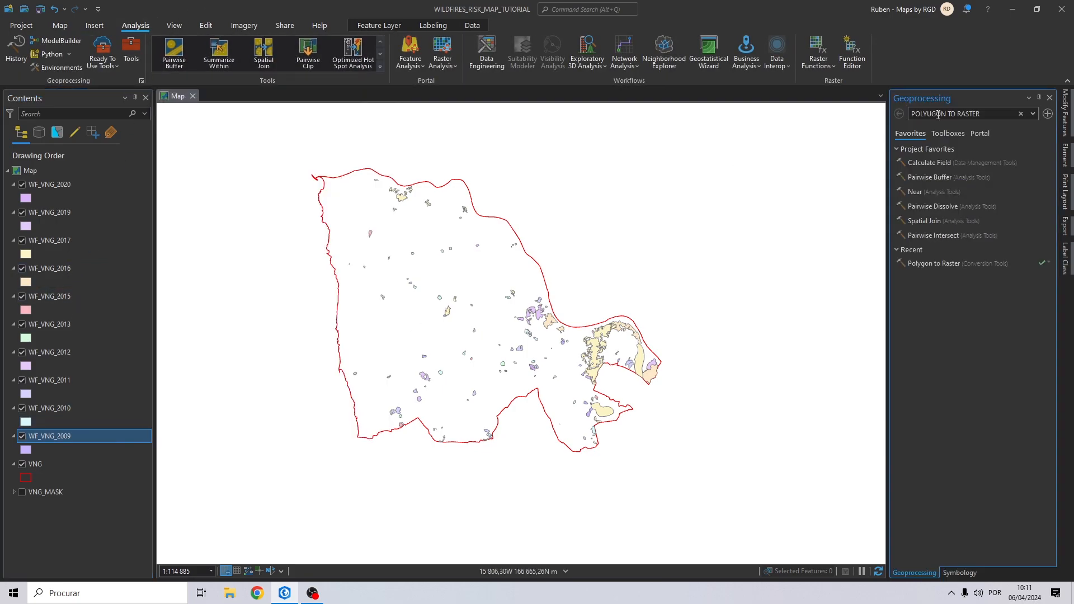
{"action": "type", "text": "FEATURE"}
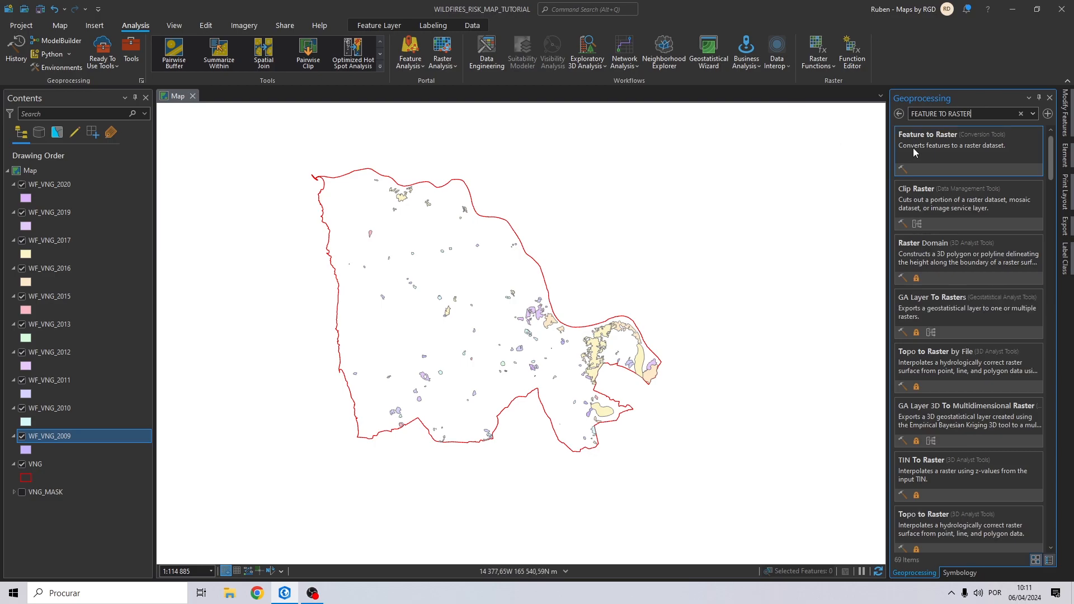
{"action": "left_click", "coordinate": [917, 148]}
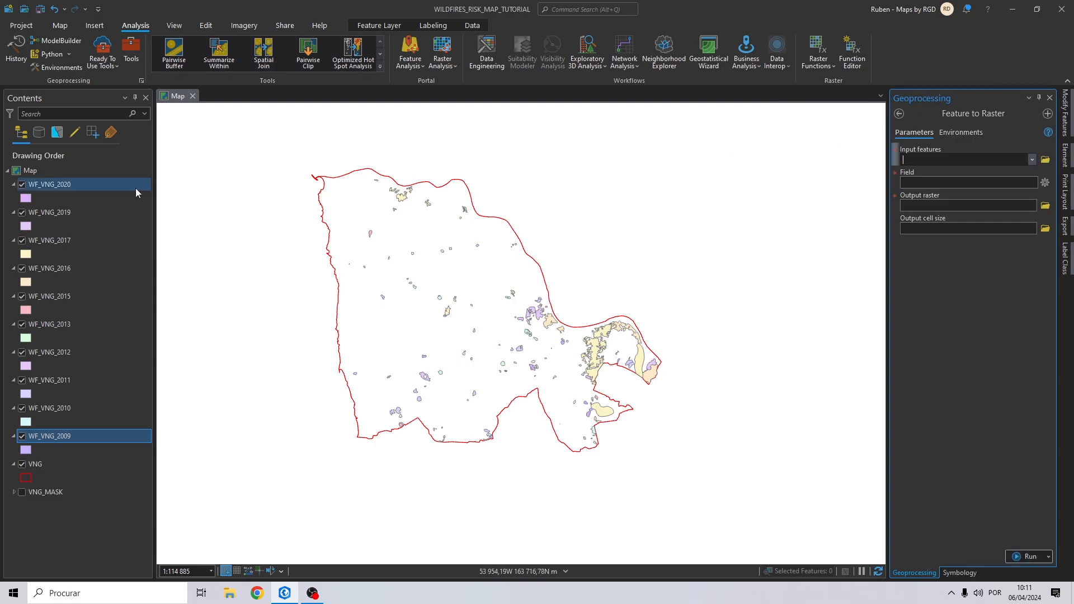
Use WF_VNG_2009 as the input features for the raster conversion and Ano as the field
{"action": "left_click_drag", "start_coordinate": [45, 437], "coordinate": [926, 158]}
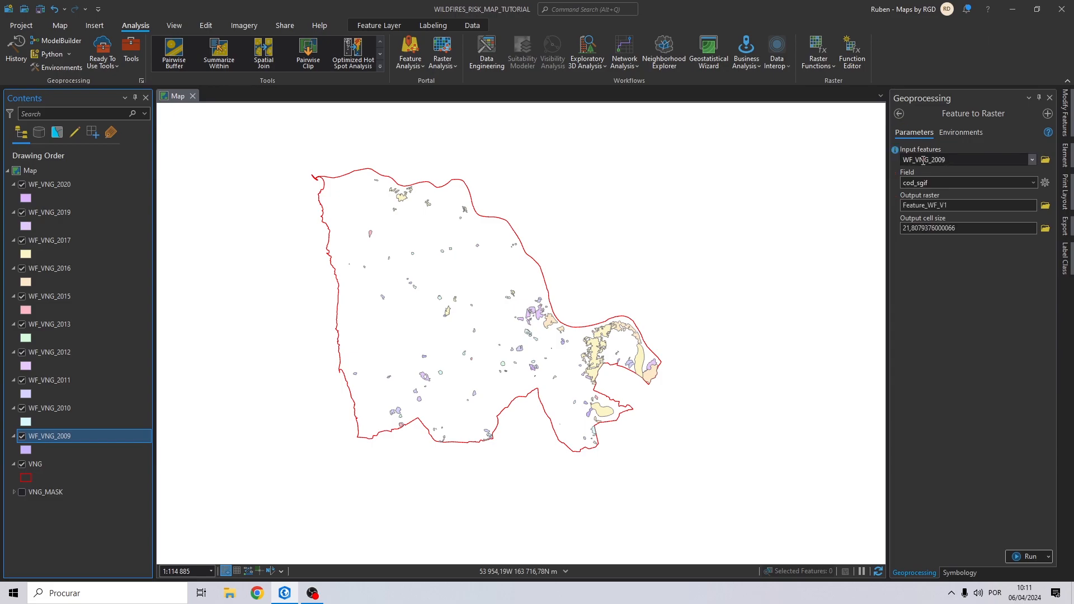
{"action": "left_click", "coordinate": [1033, 183]}
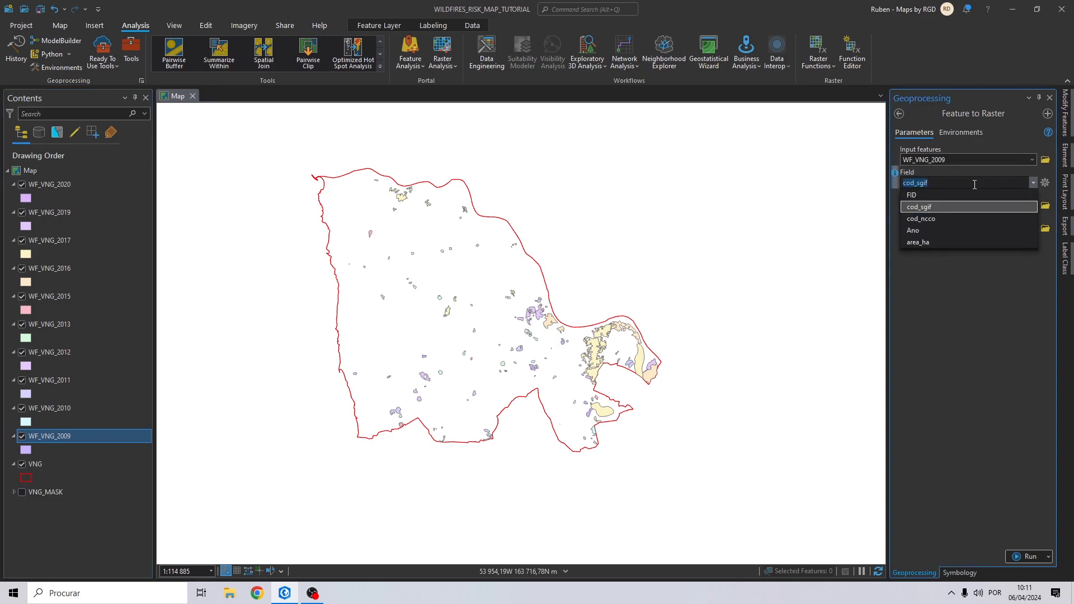
{"action": "left_click", "coordinate": [919, 231]}
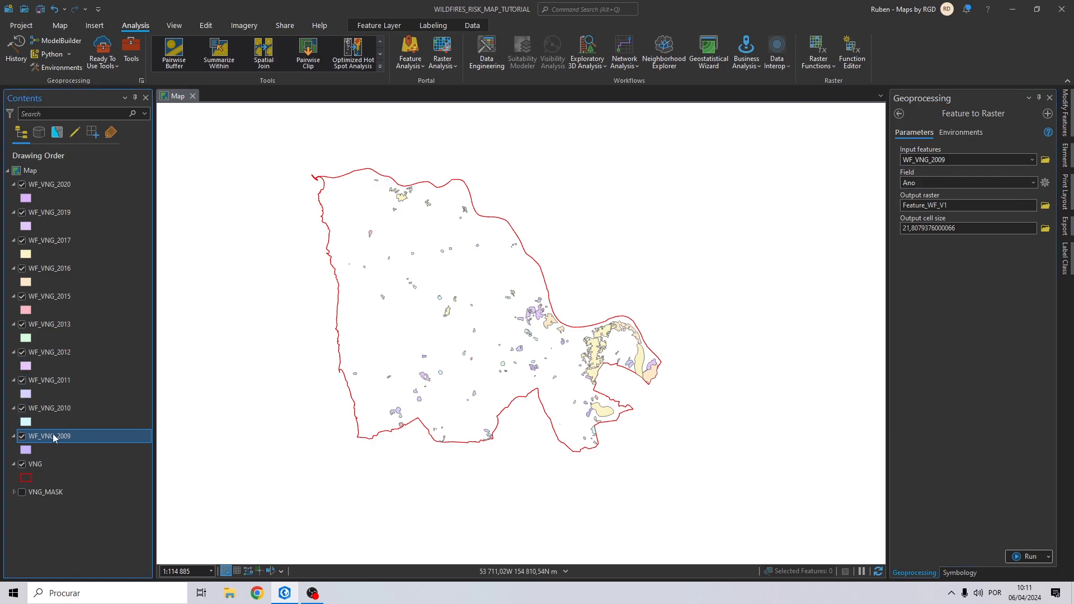
Examine the cod_ncco and Ano fields in the WF_VNG_2009 attribute table, then close the table
{"action": "right_click", "coordinate": [53, 436]}
{"action": "left_click", "coordinate": [102, 90]}
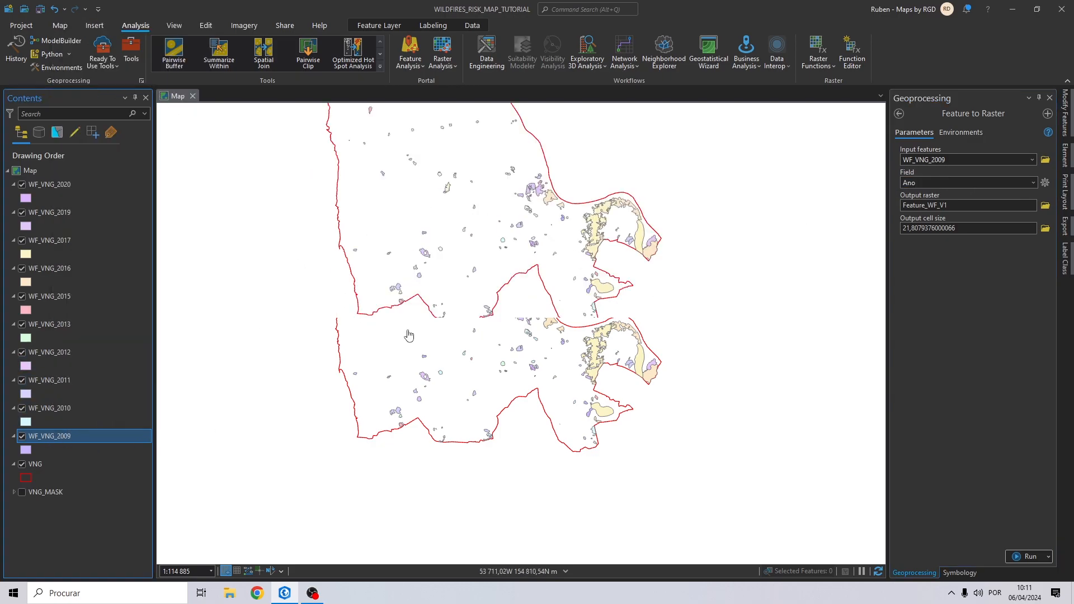
{"action": "left_click", "coordinate": [303, 375]}
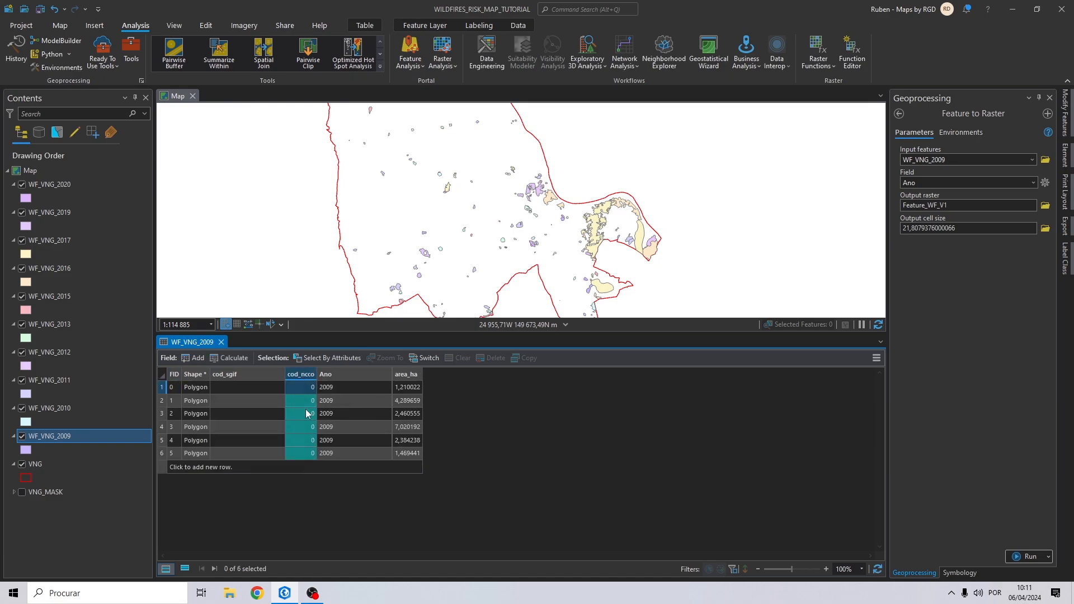
{"action": "left_click", "coordinate": [359, 374]}
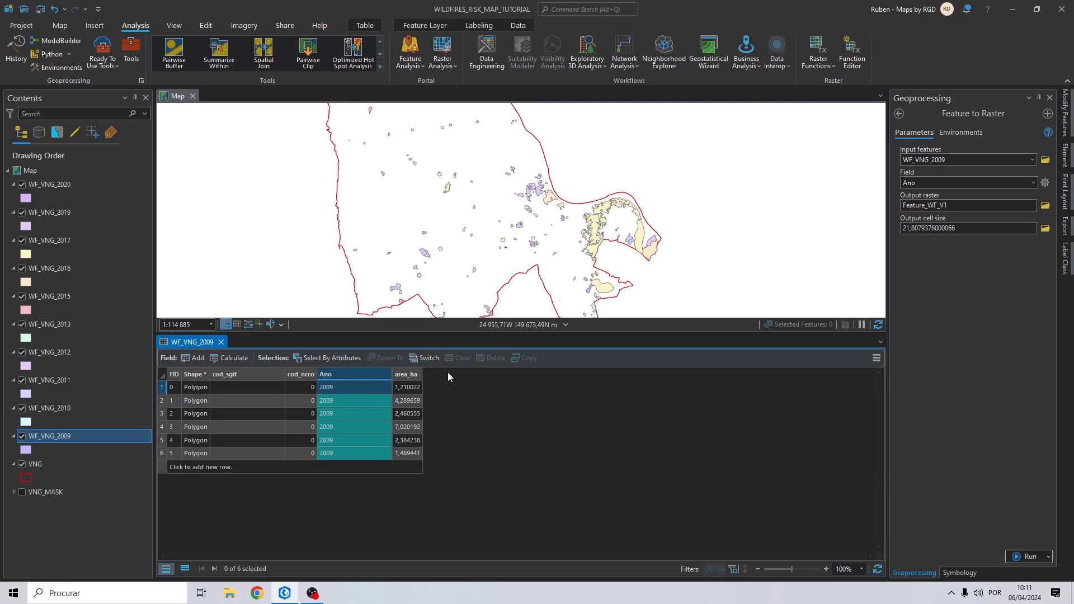
{"action": "left_click", "coordinate": [221, 341]}
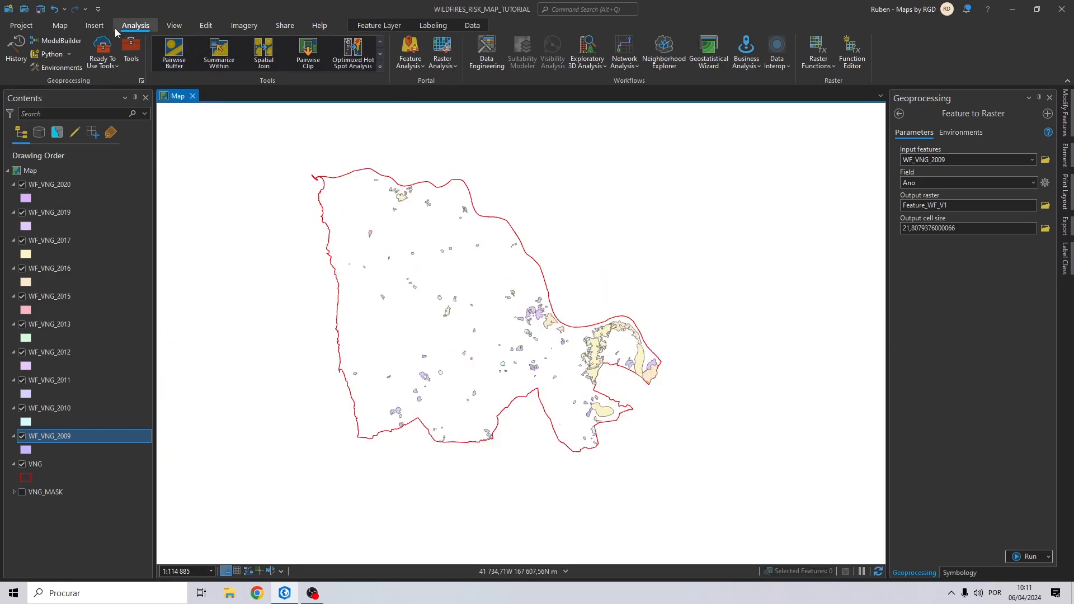
Set the output raster to WF_2009 in the WILDFIRES VNG 2009 - 2020 folder of WILDFIRE TUTORIAL
{"action": "left_click", "coordinate": [70, 27]}
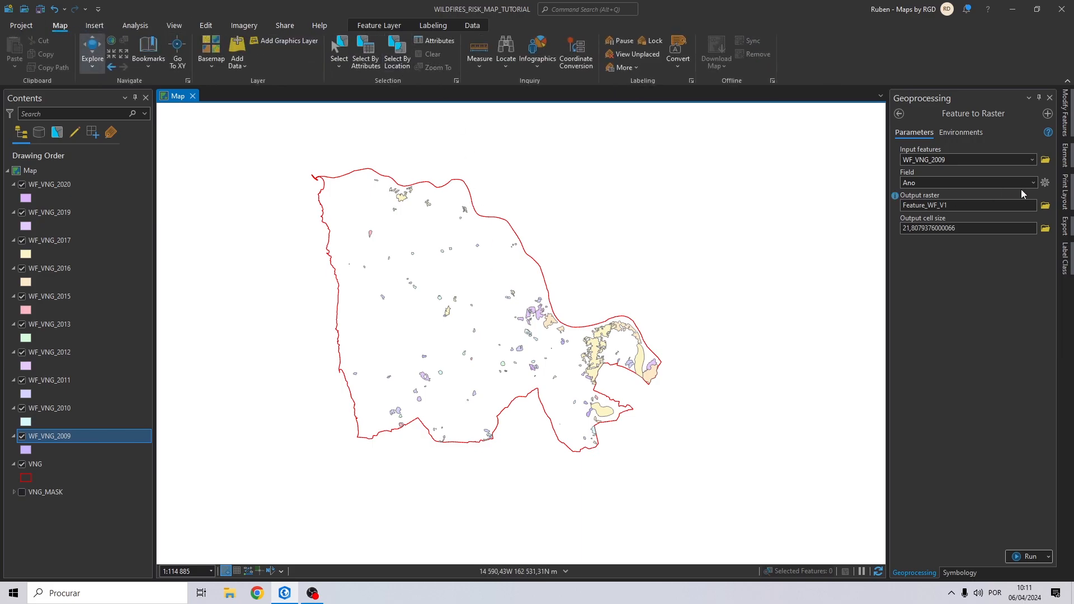
{"action": "left_click", "coordinate": [1044, 205]}
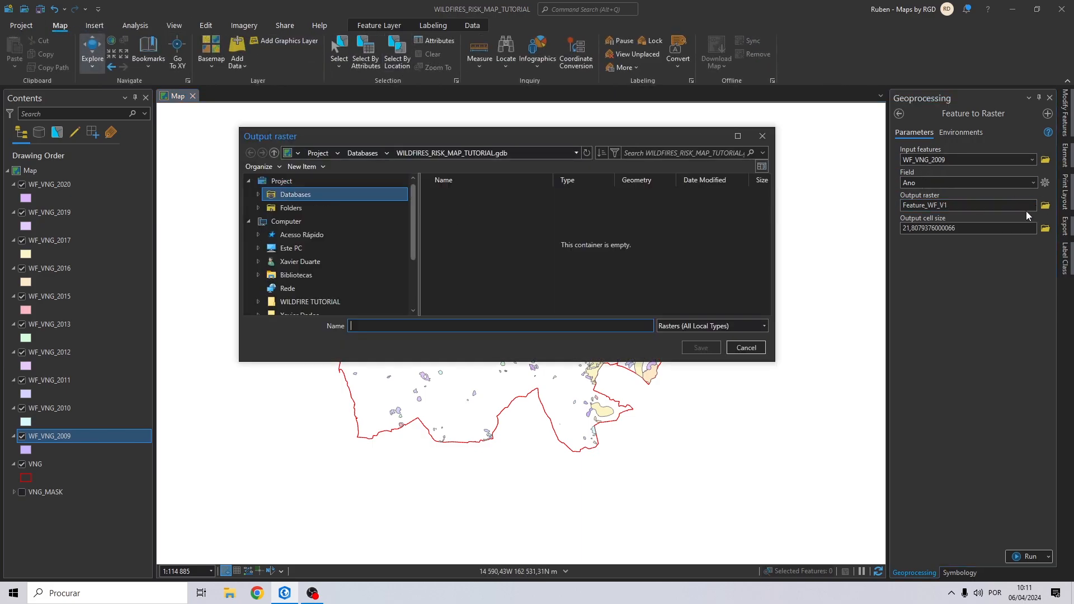
{"action": "left_click", "coordinate": [292, 208]}
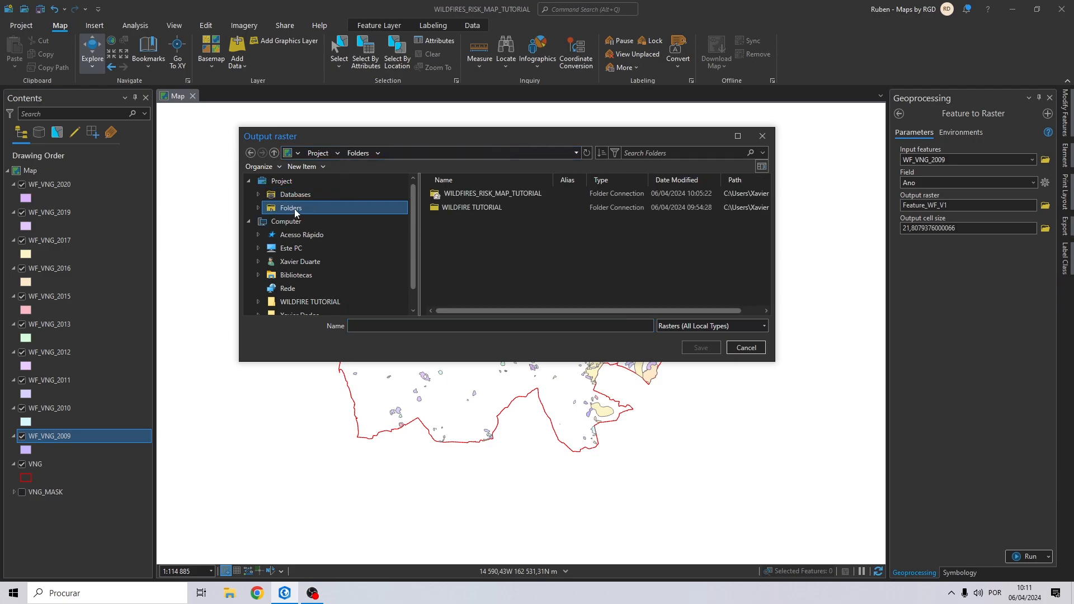
{"action": "double_click", "coordinate": [454, 208]}
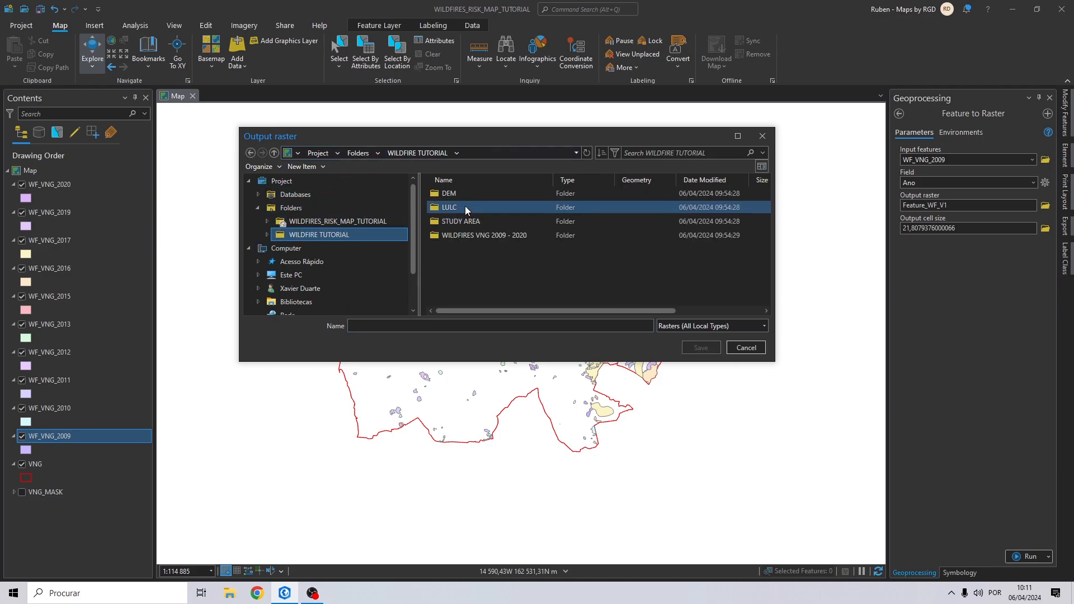
{"action": "left_click", "coordinate": [464, 236]}
{"action": "double_click", "coordinate": [464, 236]}
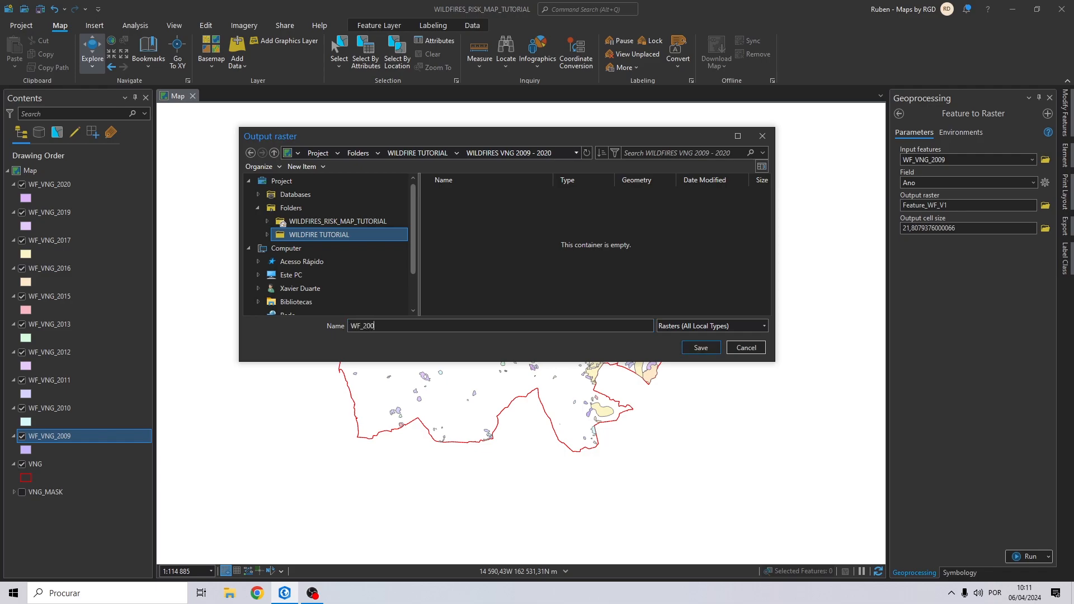
{"action": "left_click", "coordinate": [699, 349]}
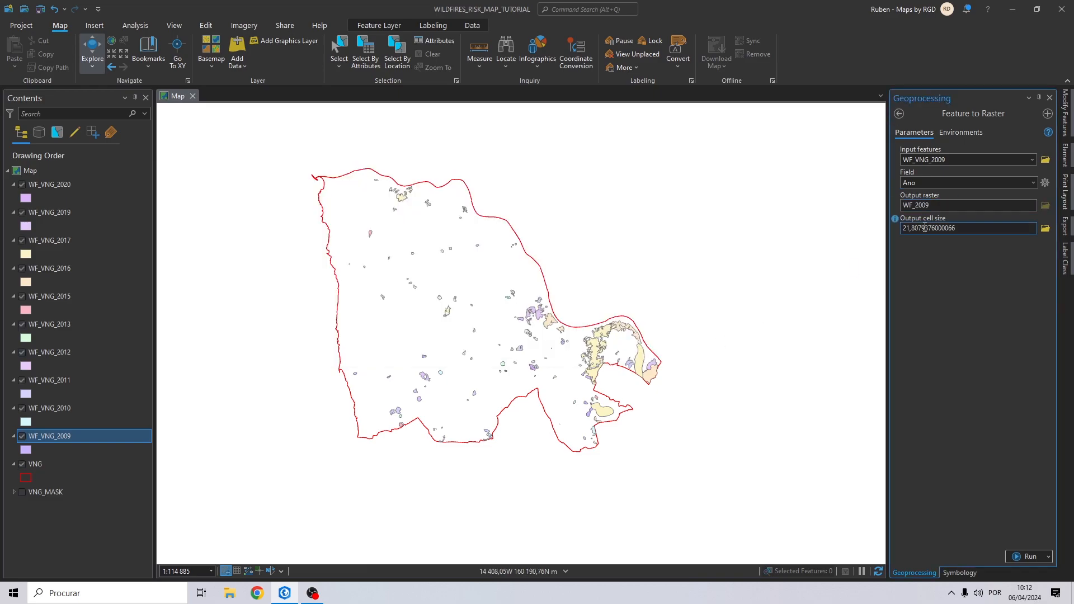
Set the output cell size to 10 and the output coordinate system to ETRS_1989_Portugal_TM06 for the Feature to Raster conversion
{"action": "type", "text": "10"}
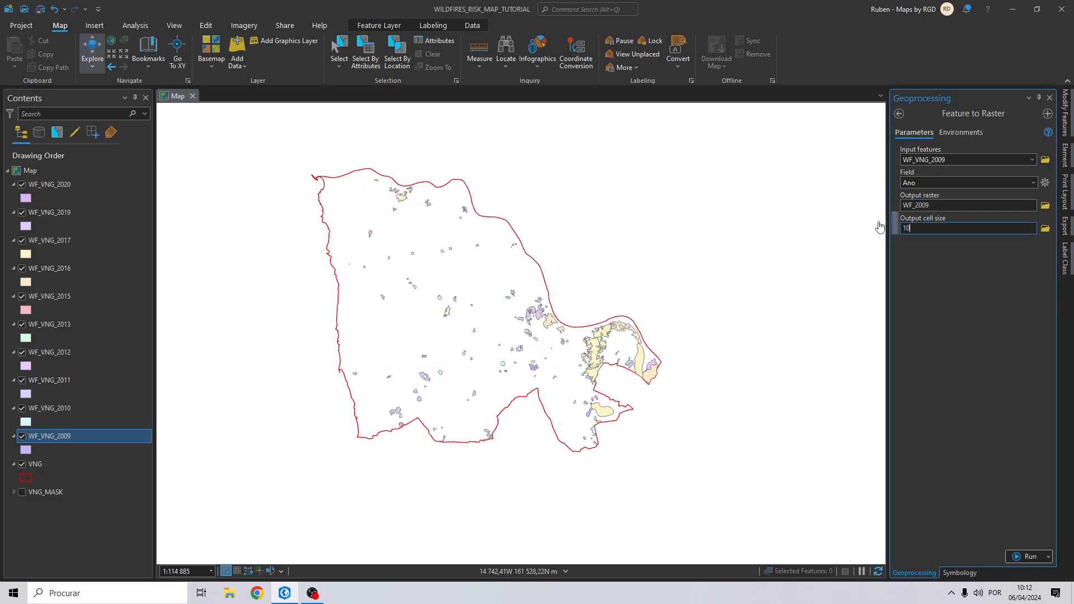
{"action": "left_click", "coordinate": [953, 132]}
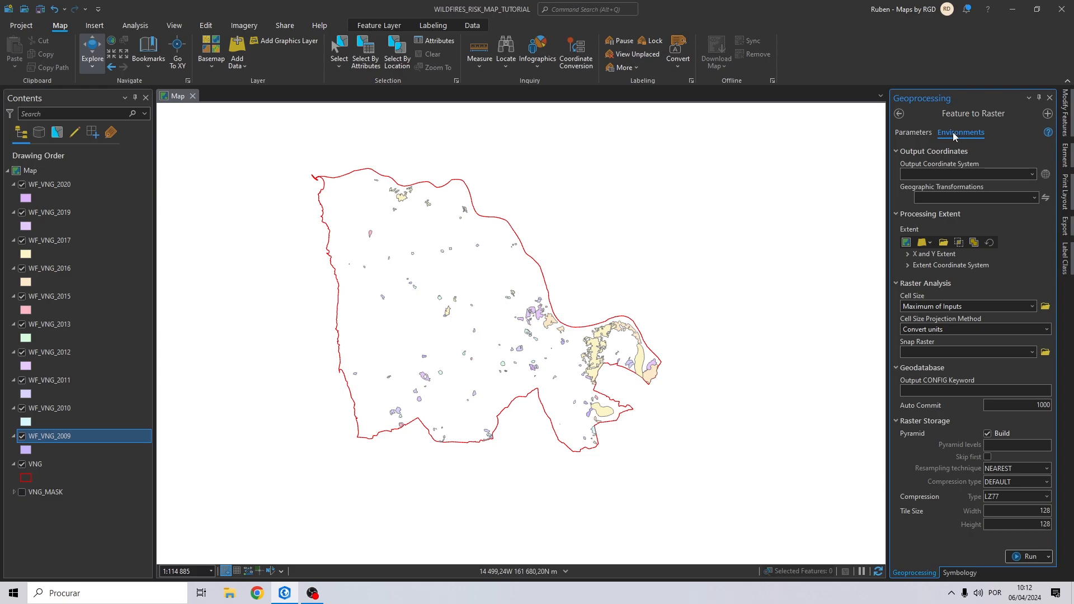
{"action": "left_click", "coordinate": [1033, 175]}
{"action": "left_click", "coordinate": [970, 200]}
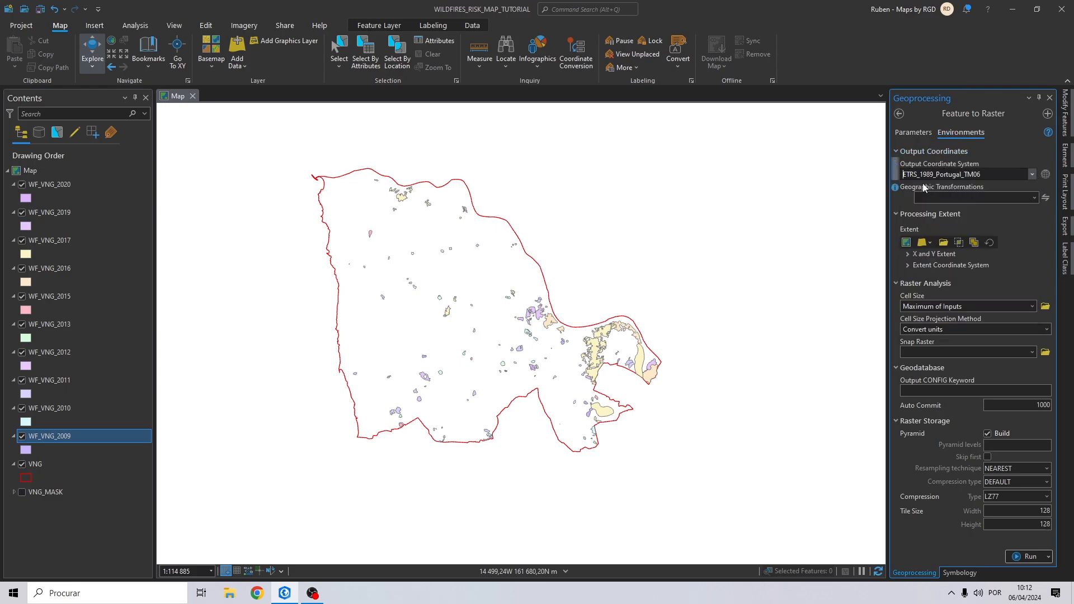
Match the processing extent to the VNG layer, use VNG_MASK as the snap raster, and return to the tool's parameters
{"action": "left_click", "coordinate": [924, 243]}
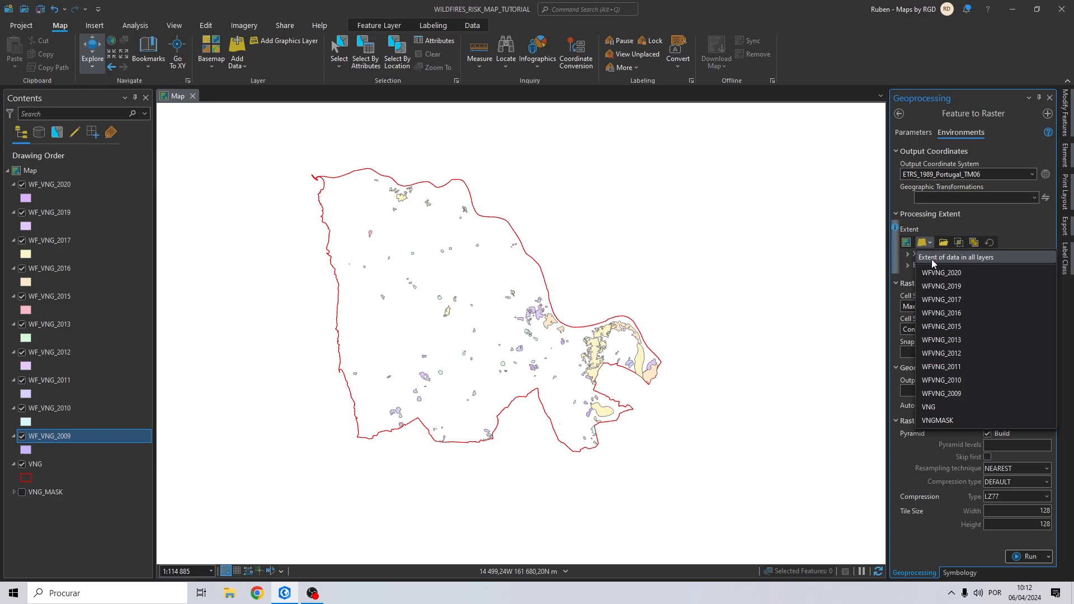
{"action": "left_click", "coordinate": [937, 407]}
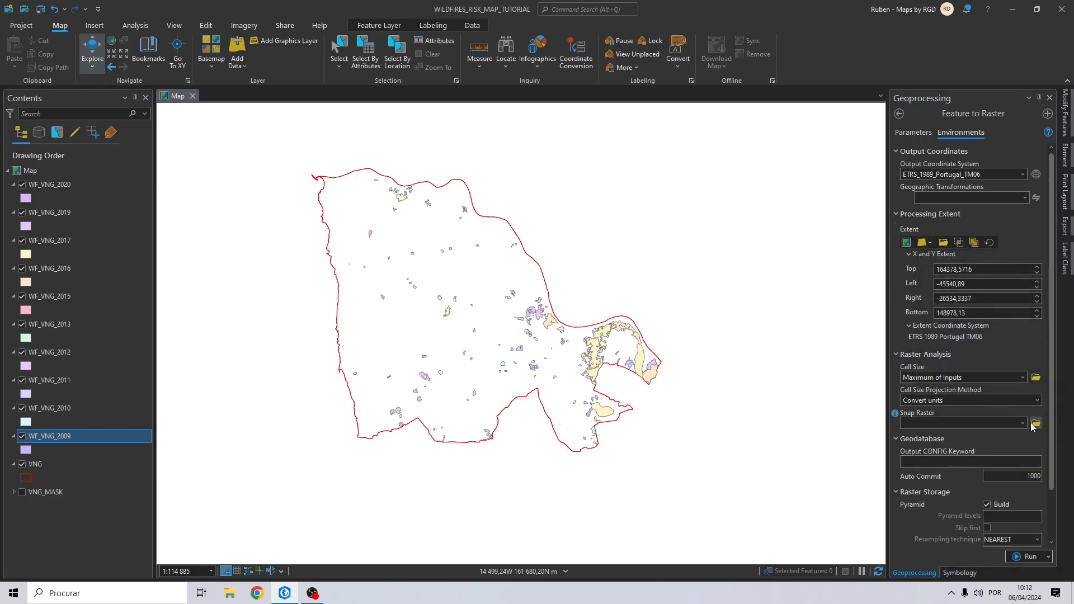
{"action": "left_click", "coordinate": [1022, 423]}
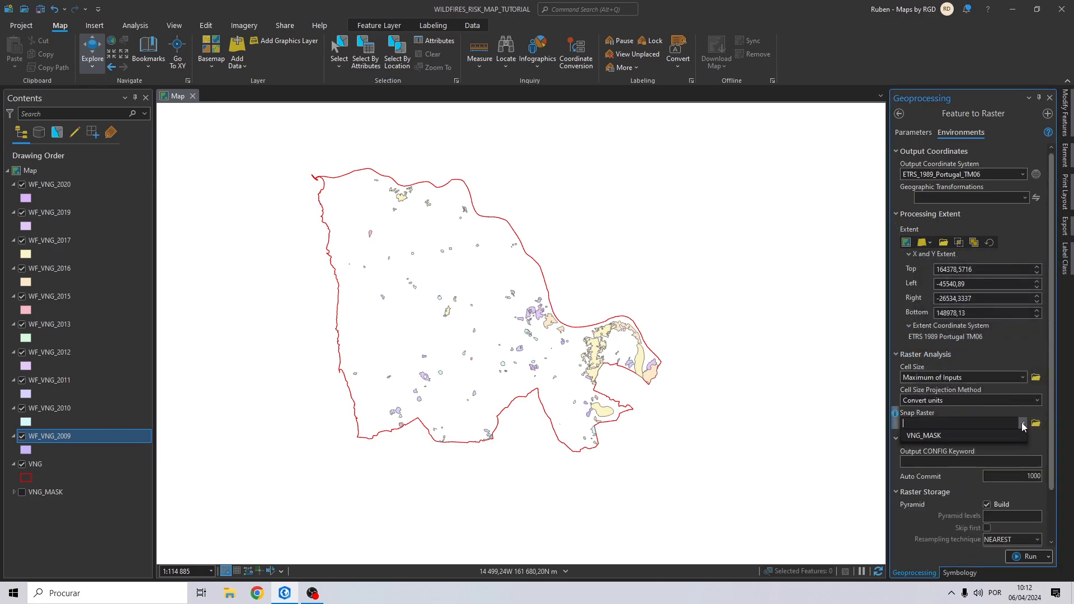
{"action": "left_click", "coordinate": [932, 436]}
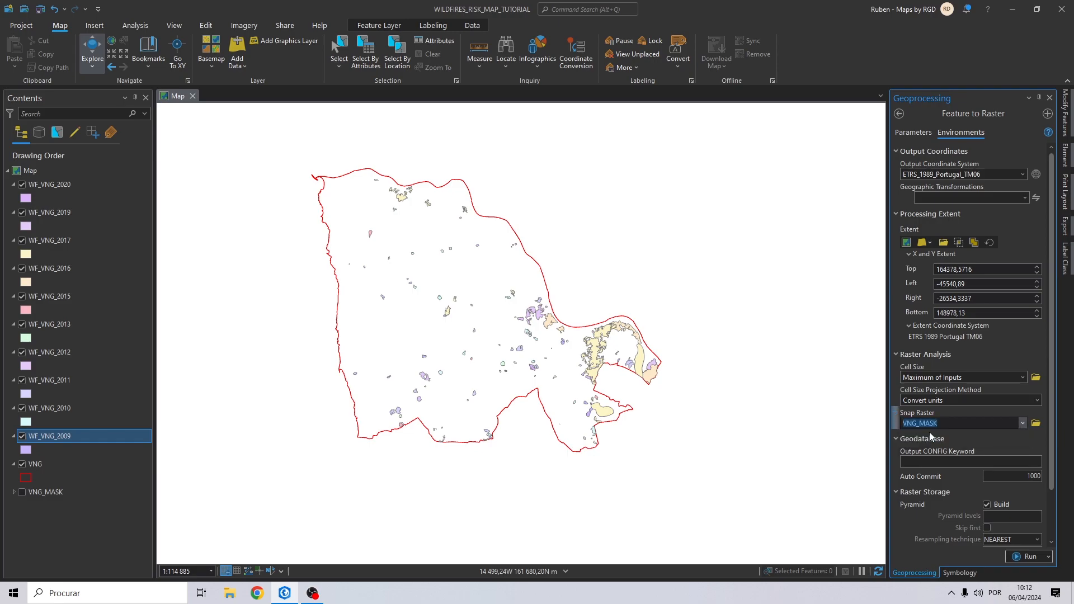
{"action": "left_click", "coordinate": [910, 133]}
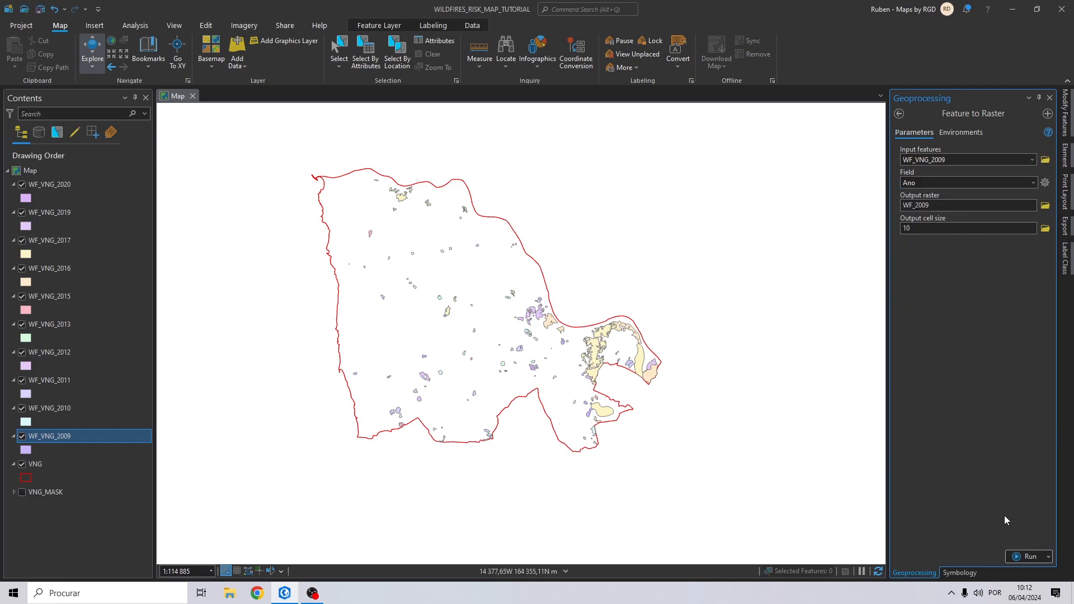
Run the Feature to Raster conversion for 2009 and place the WF_2009 raster between WF_VNG_2009 and VNG in the drawing order
{"action": "left_click", "coordinate": [1021, 556]}
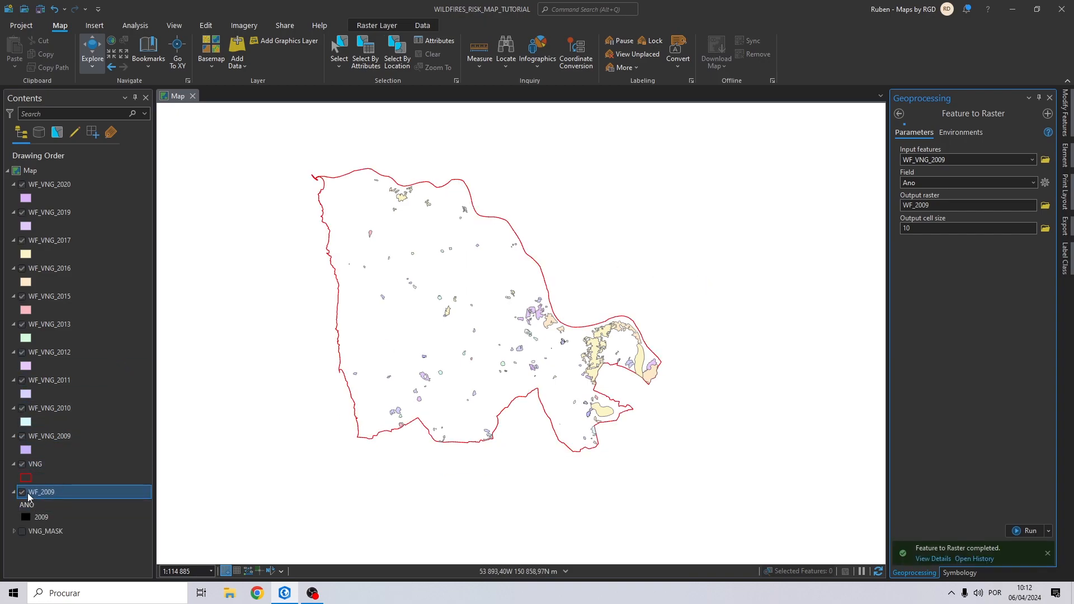
{"action": "left_click", "coordinate": [43, 495]}
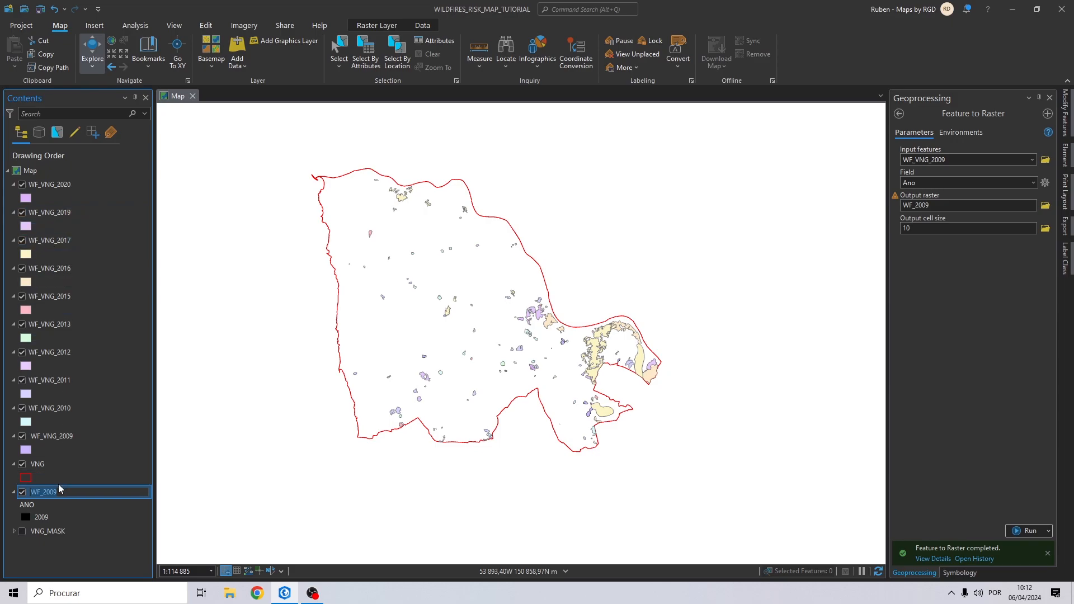
{"action": "left_click", "coordinate": [51, 509]}
{"action": "left_click_drag", "start_coordinate": [70, 495], "coordinate": [50, 185]}
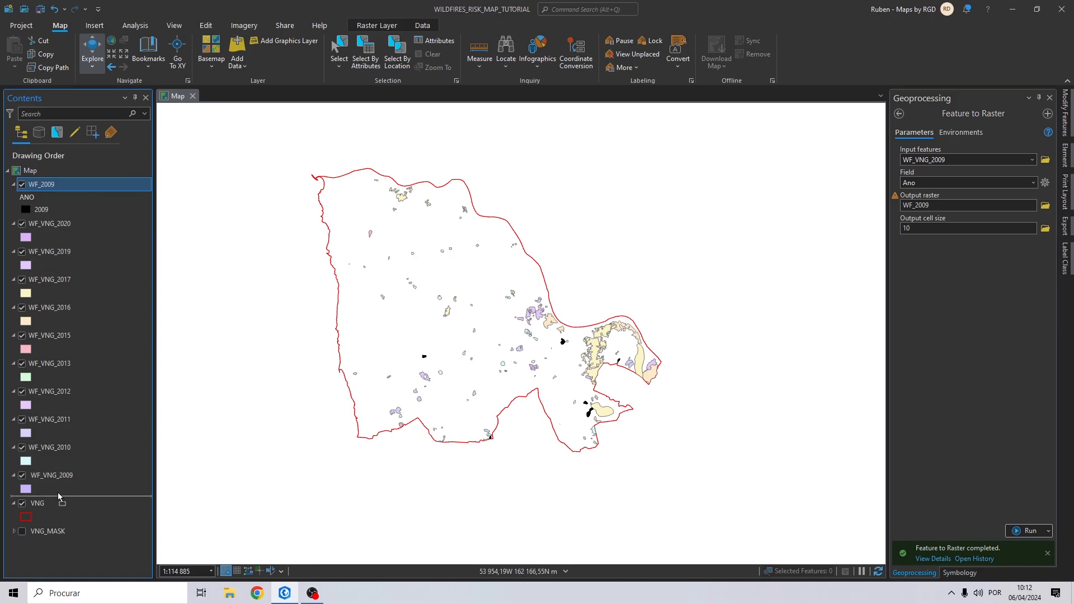
{"action": "left_click_drag", "start_coordinate": [57, 497], "coordinate": [57, 492]}
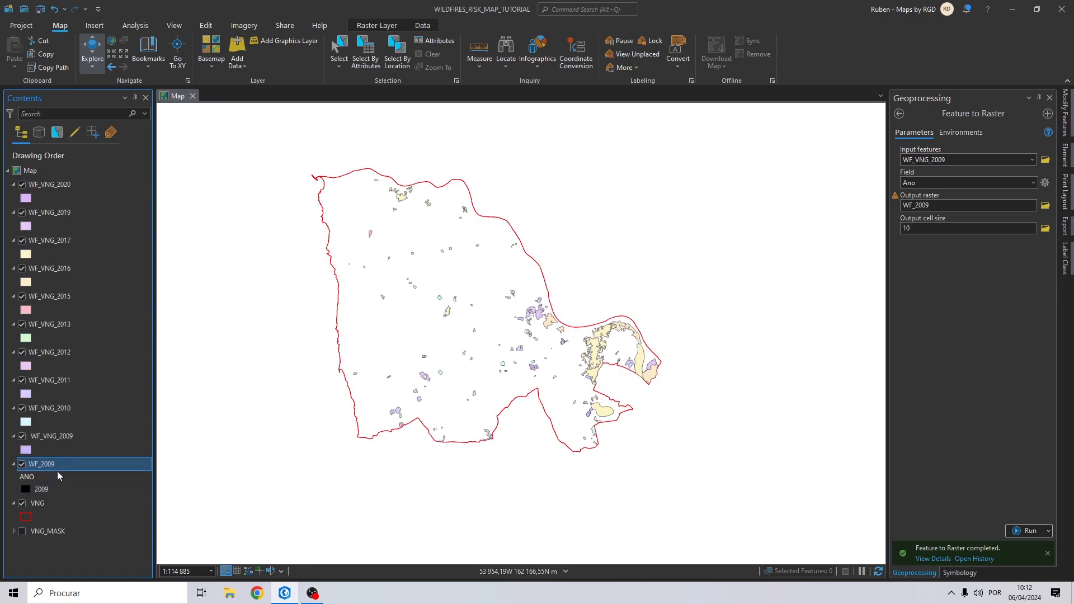
Remove the WF_VNG_2009 polygon layer from the map
{"action": "right_click", "coordinate": [58, 436]}
{"action": "left_click", "coordinate": [84, 60]}
{"action": "left_click", "coordinate": [119, 436]}
Set WF_VNG_2010 as the input features for Feature to Raster, with Ano as the field
{"action": "left_click", "coordinate": [48, 410]}
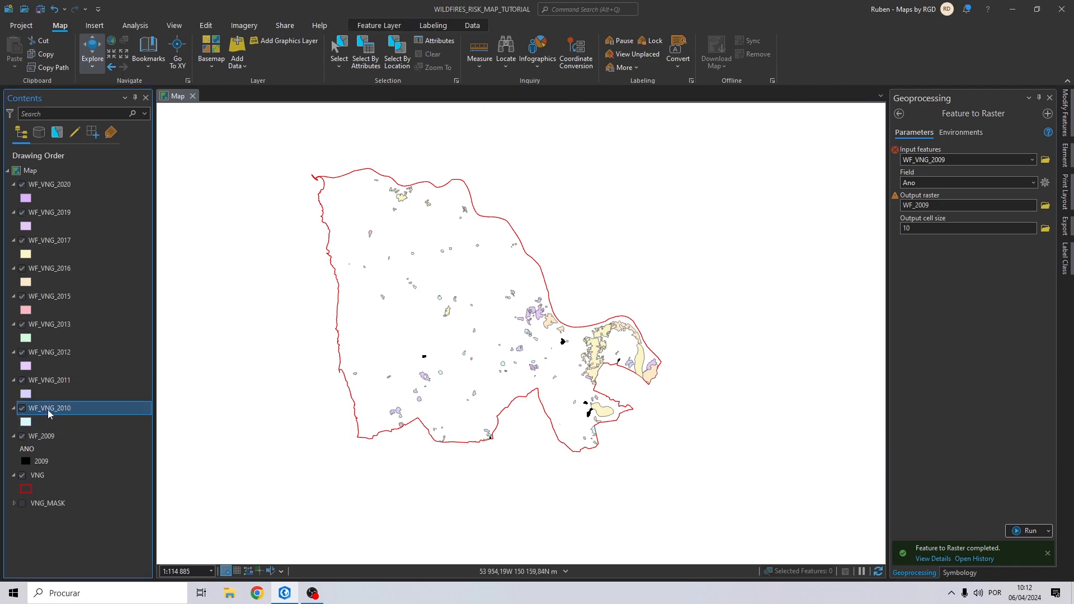
{"action": "left_click", "coordinate": [57, 435]}
{"action": "left_click", "coordinate": [49, 409]}
{"action": "left_click_drag", "start_coordinate": [602, 300], "coordinate": [957, 163]}
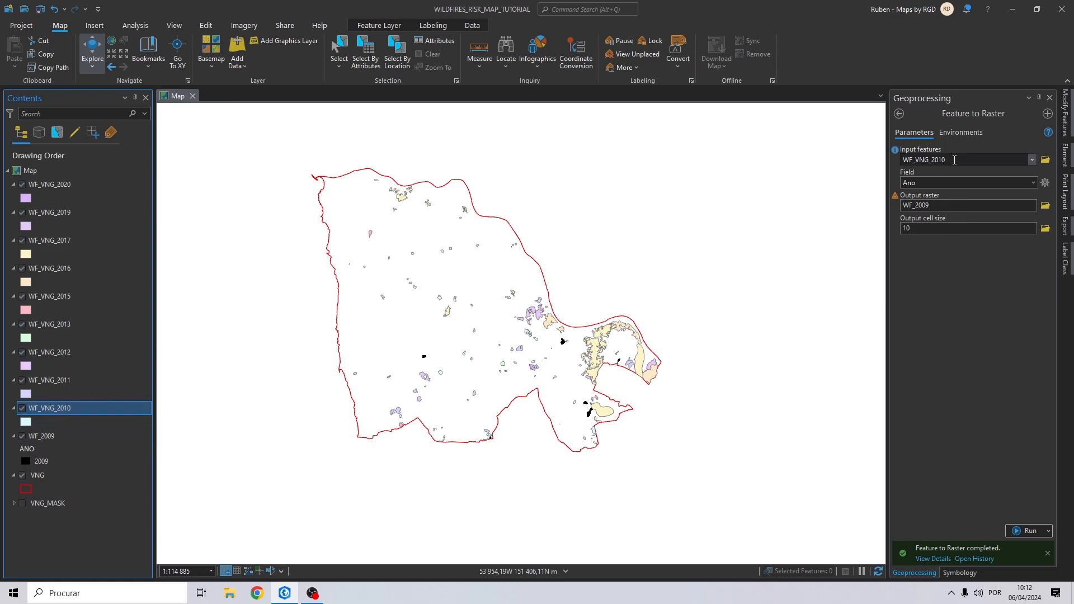
{"action": "left_click", "coordinate": [1033, 183]}
{"action": "left_click", "coordinate": [922, 234]}
Name the output raster WF_2010, check the coordinate system, extent and snap raster settings, and run the conversion
{"action": "left_click", "coordinate": [940, 205]}
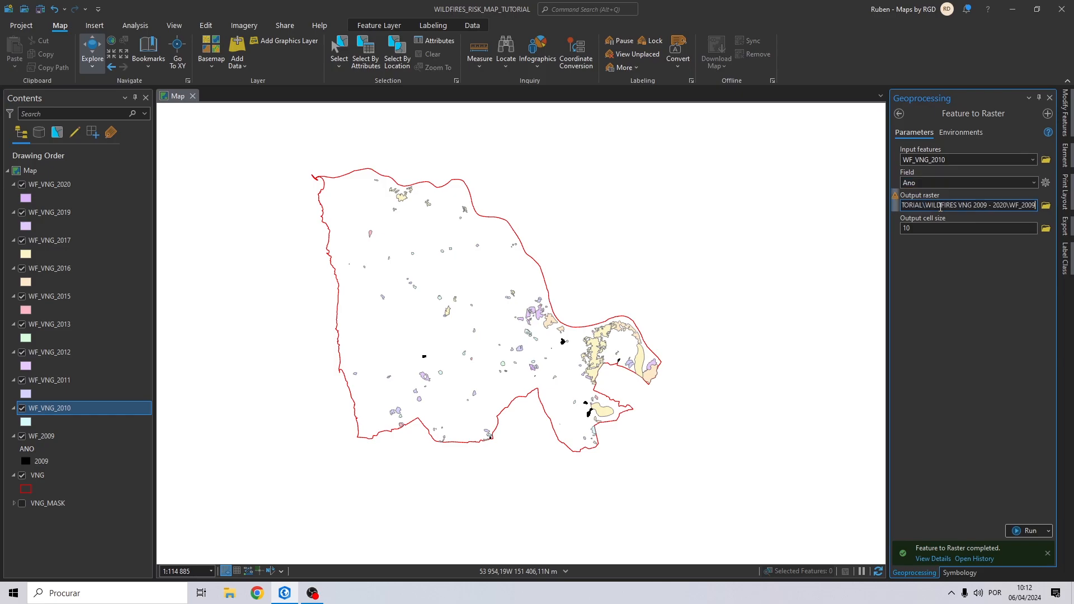
{"action": "key", "text": "BackSpace"}
{"action": "key", "text": "BackSpace"}
{"action": "type", "text": "10"}
{"action": "left_click", "coordinate": [978, 312]}
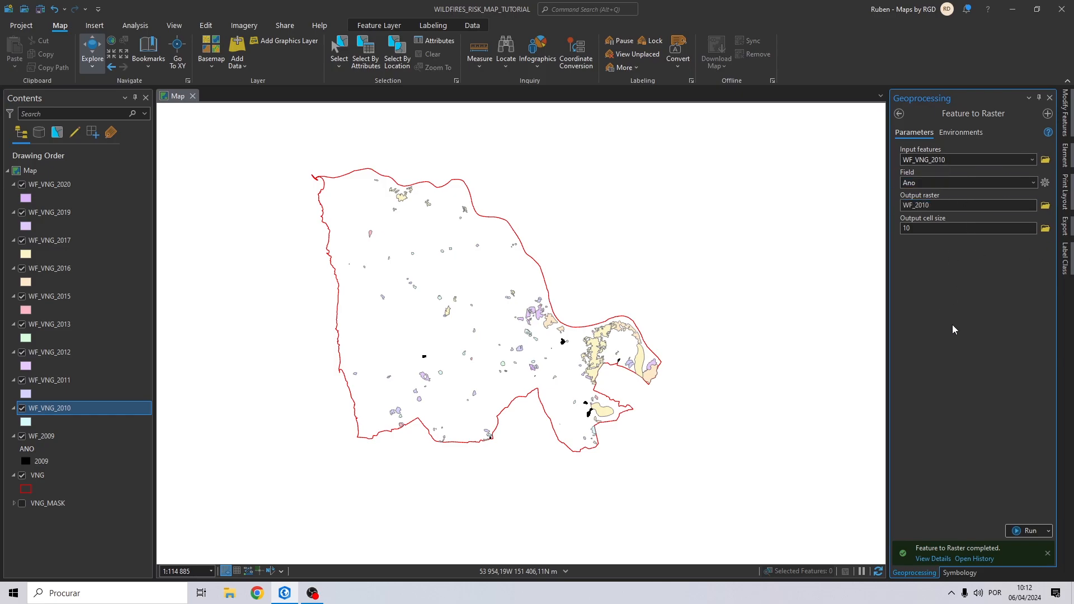
{"action": "left_click", "coordinate": [961, 131]}
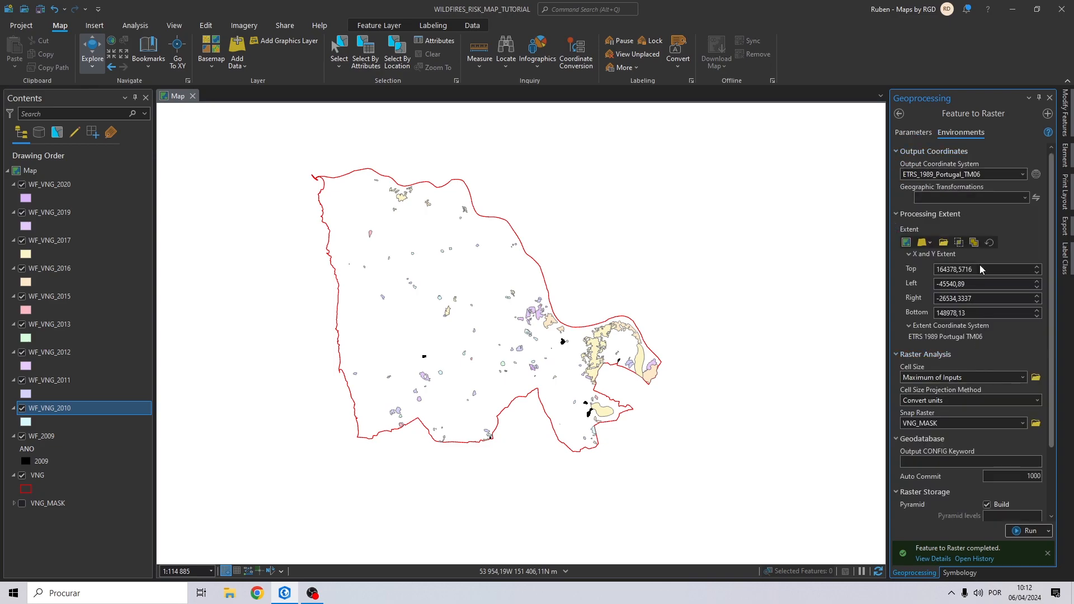
{"action": "left_click", "coordinate": [914, 132]}
{"action": "left_click", "coordinate": [1026, 530]}
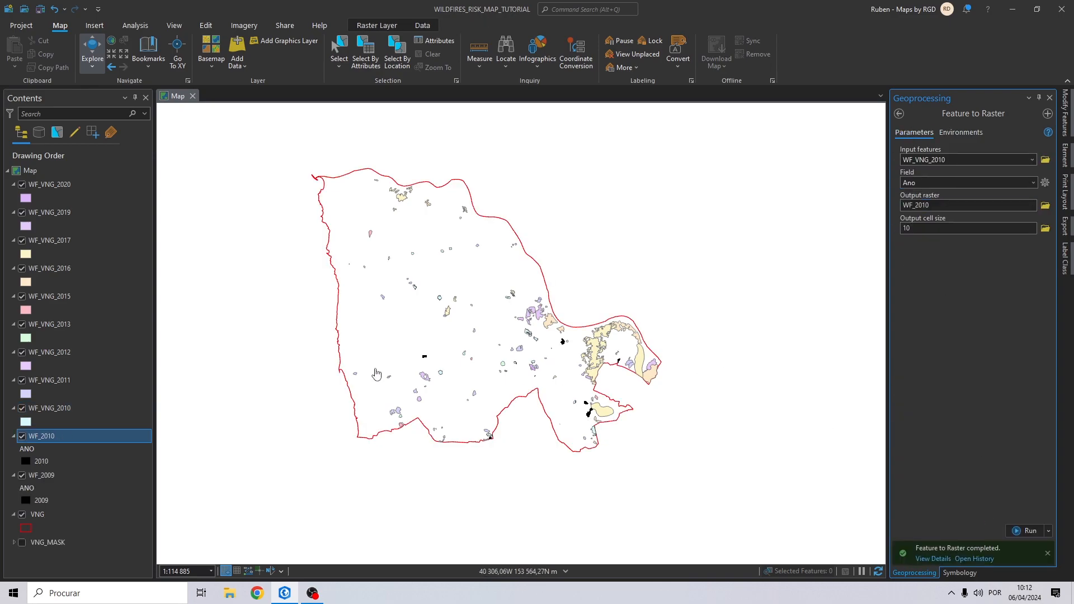
Convert WF_VNG_2011 to a raster named WF_2011 with the same field and 10 cell size
{"action": "left_click_drag", "start_coordinate": [60, 379], "coordinate": [965, 161]}
{"action": "left_click", "coordinate": [984, 204]}
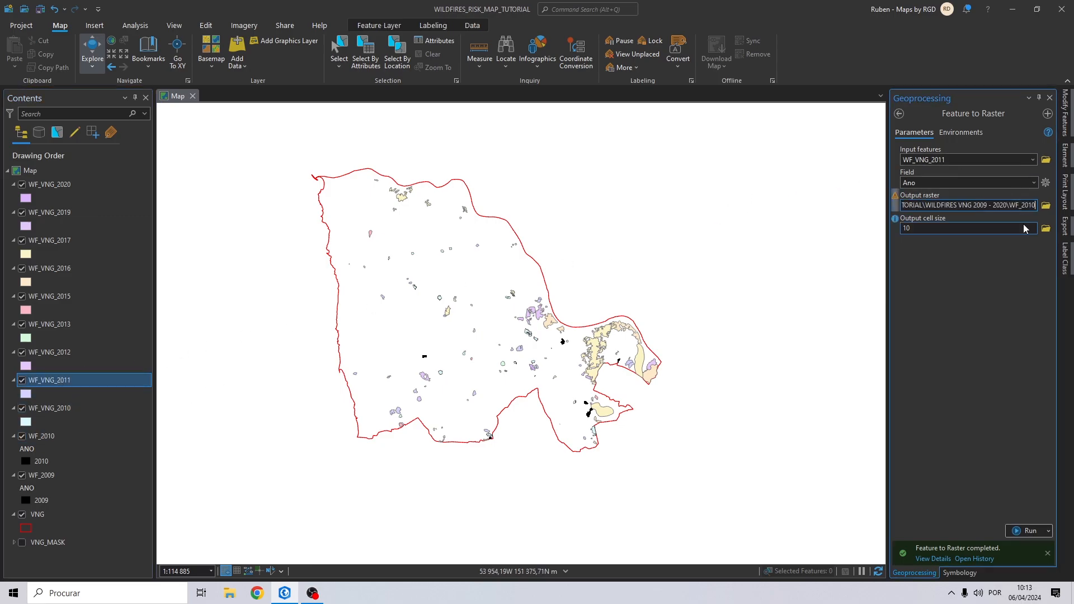
{"action": "left_click", "coordinate": [1026, 530]}
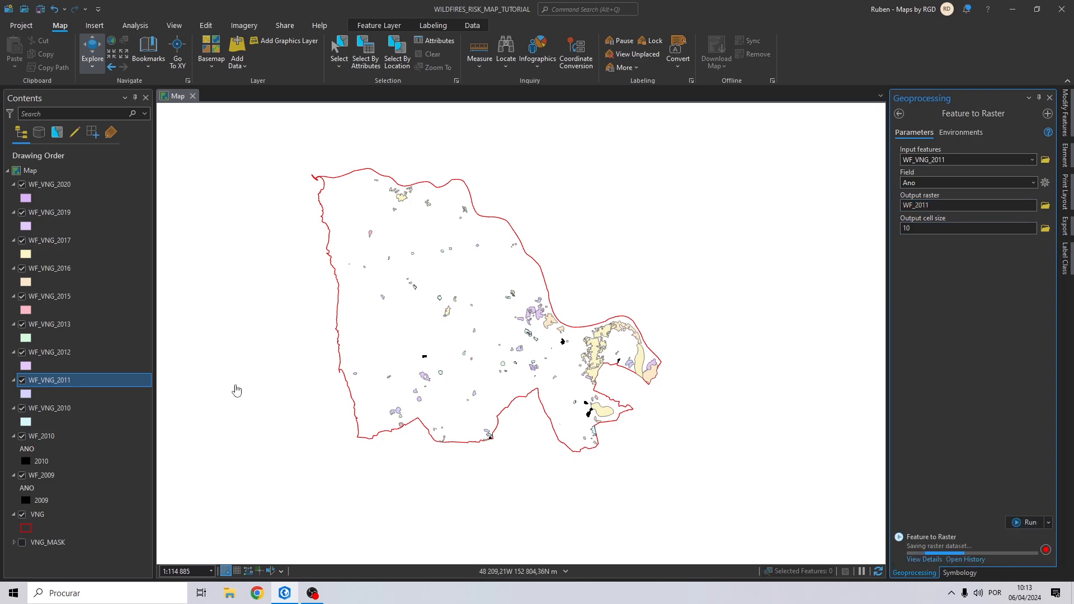
Convert WF_VNG_2012 to a raster named WF_2012 using the same conversion settings
{"action": "left_click_drag", "start_coordinate": [47, 354], "coordinate": [962, 161]}
{"action": "left_click", "coordinate": [963, 205]}
{"action": "key", "text": "BackSpace"}
{"action": "type", "text": "2"}
{"action": "left_click", "coordinate": [1021, 530]}
Convert WF_VNG_2013 to a raster named WF_2013 using the same conversion settings
{"action": "left_click_drag", "start_coordinate": [60, 325], "coordinate": [962, 161]}
{"action": "left_click", "coordinate": [1014, 205]}
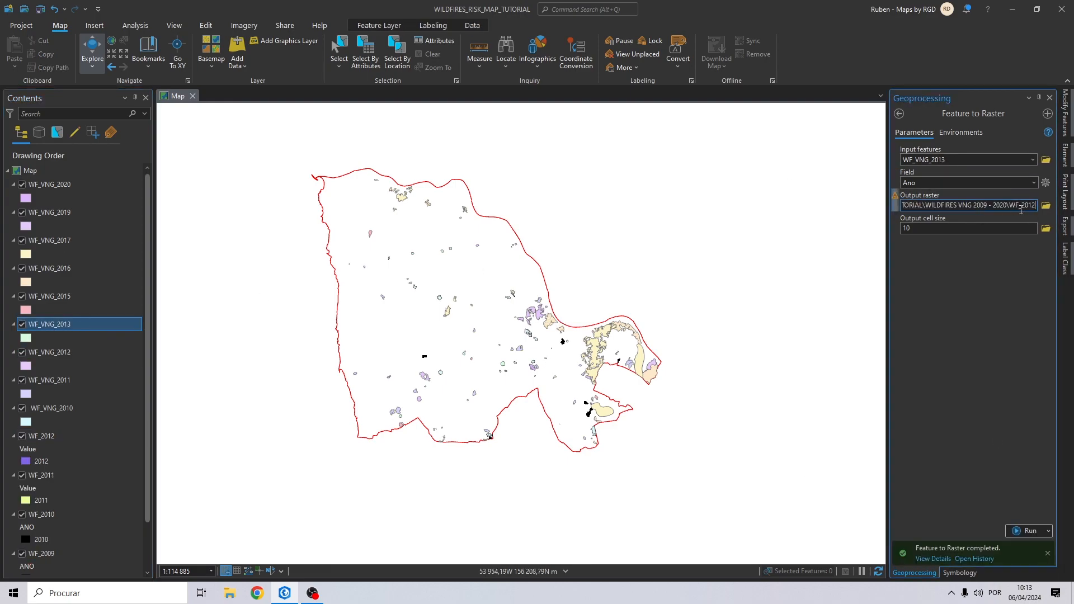
{"action": "key", "text": "BackSpace"}
{"action": "type", "text": "3"}
{"action": "left_click", "coordinate": [1021, 531]}
Convert WF_VNG_2015 to a raster named WF_2015 using the same conversion settings
{"action": "left_click", "coordinate": [37, 296]}
{"action": "left_click_drag", "start_coordinate": [76, 306], "coordinate": [962, 161]}
{"action": "left_click", "coordinate": [1014, 205]}
{"action": "key", "text": "BackSpace"}
{"action": "type", "text": "5"}
{"action": "left_click", "coordinate": [1021, 531]}
Convert WF_VNG_2016 to a raster named WF_2016 using the same conversion settings
{"action": "left_click", "coordinate": [50, 268]}
{"action": "left_click_drag", "start_coordinate": [50, 269], "coordinate": [962, 160]}
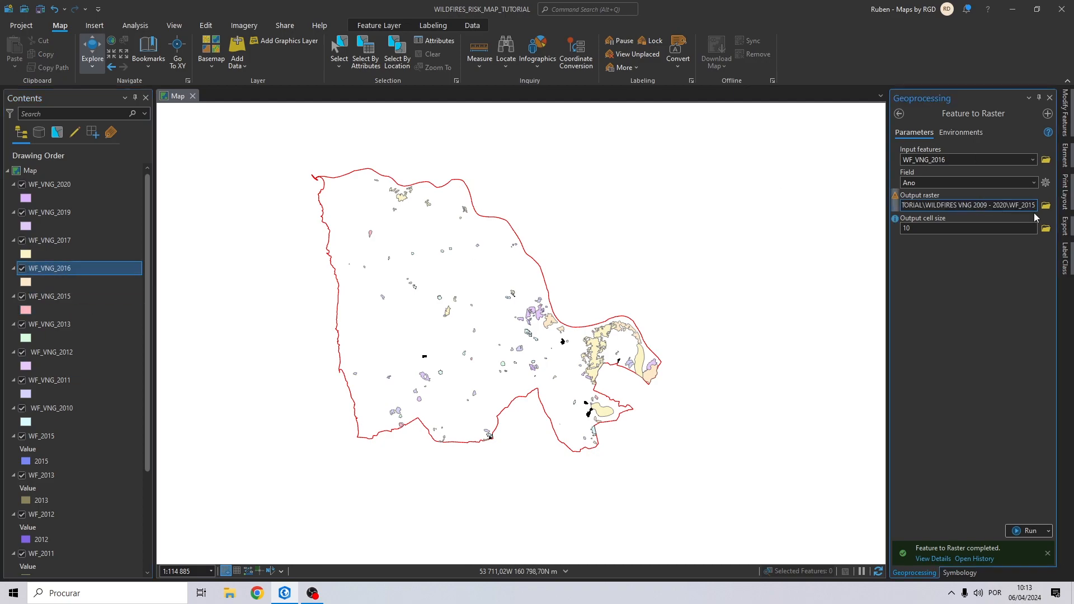
{"action": "left_click", "coordinate": [1014, 206]}
{"action": "key", "text": "BackSpace"}
{"action": "type", "text": "6"}
{"action": "left_click", "coordinate": [1021, 531]}
Convert WF_VNG_2017 to a raster named WF_2017 using the same conversion settings
{"action": "left_click", "coordinate": [50, 240]}
{"action": "left_click_drag", "start_coordinate": [49, 240], "coordinate": [962, 161]}
{"action": "left_click", "coordinate": [1014, 205]}
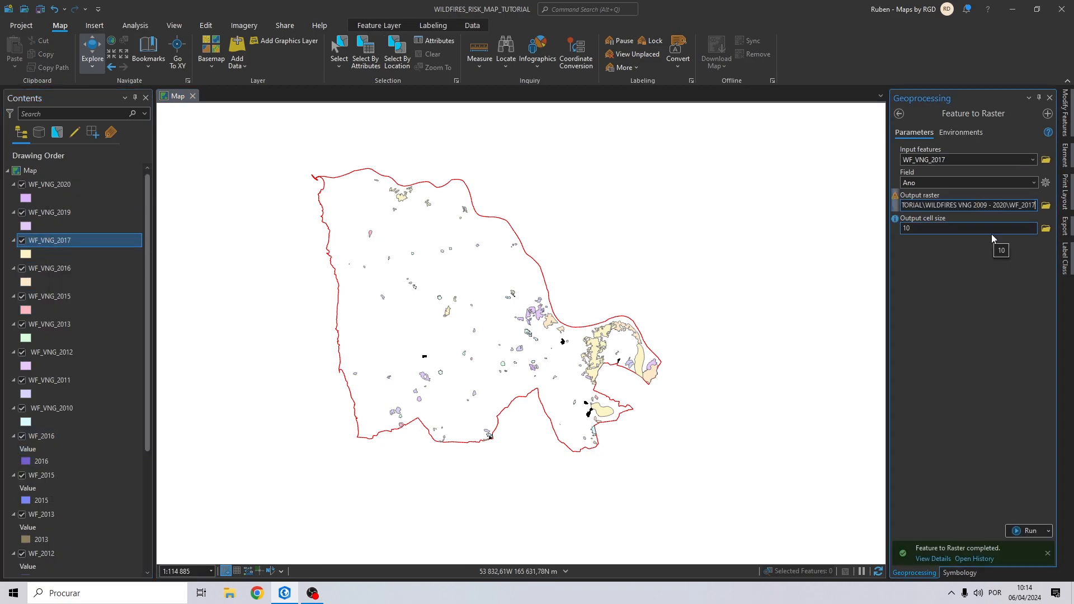
{"action": "key", "text": "BackSpace"}
{"action": "type", "text": "7"}
{"action": "left_click", "coordinate": [1022, 531]}
Convert WF_VNG_2019 to a raster named WF_2019 using the same conversion settings
{"action": "left_click_drag", "start_coordinate": [77, 212], "coordinate": [962, 160]}
{"action": "left_click", "coordinate": [1013, 205]}
{"action": "key", "text": "BackSpace"}
{"action": "type", "text": "9"}
{"action": "left_click", "coordinate": [1021, 530]}
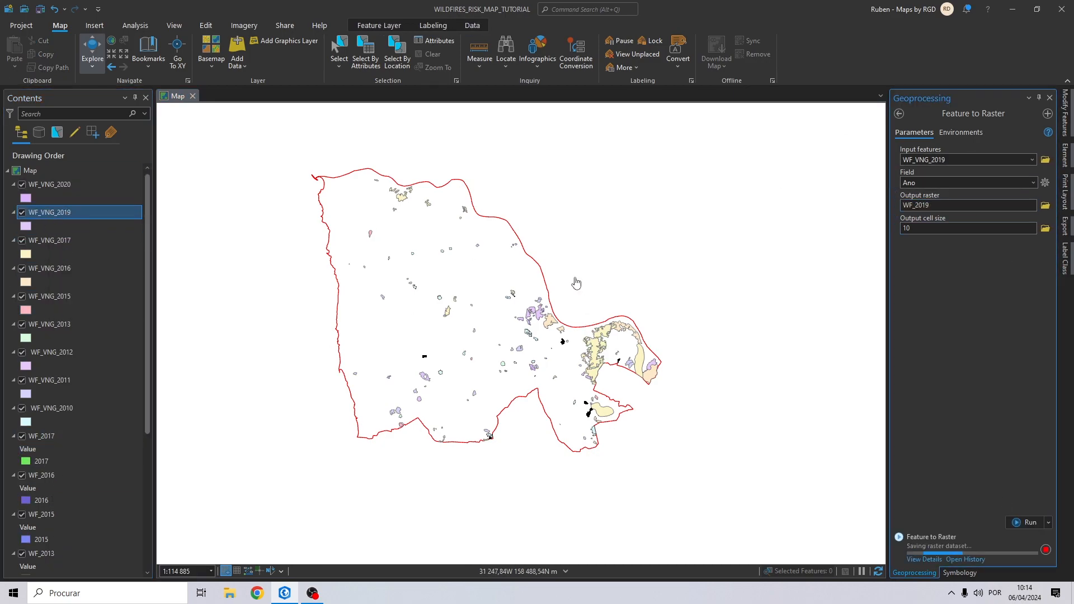
Convert WF_VNG_2020 to a raster named WF_2020 using the same conversion settings
{"action": "left_click_drag", "start_coordinate": [71, 187], "coordinate": [934, 163]}
{"action": "left_click", "coordinate": [1012, 205]}
{"action": "key", "text": "BackSpace"}
{"action": "type", "text": "009 - 2020\\"}
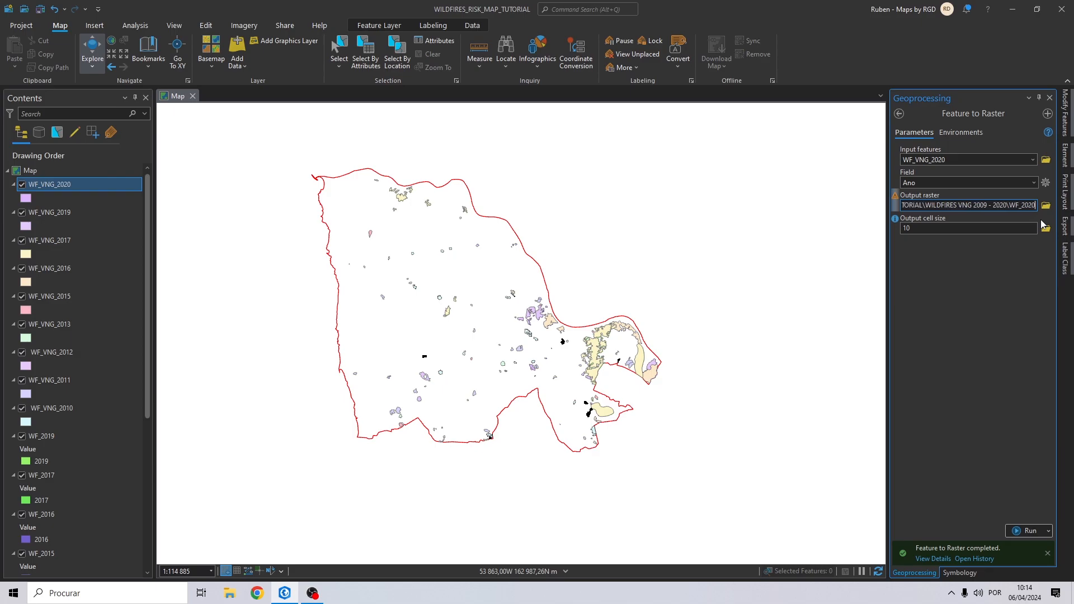
{"action": "left_click", "coordinate": [1028, 530]}
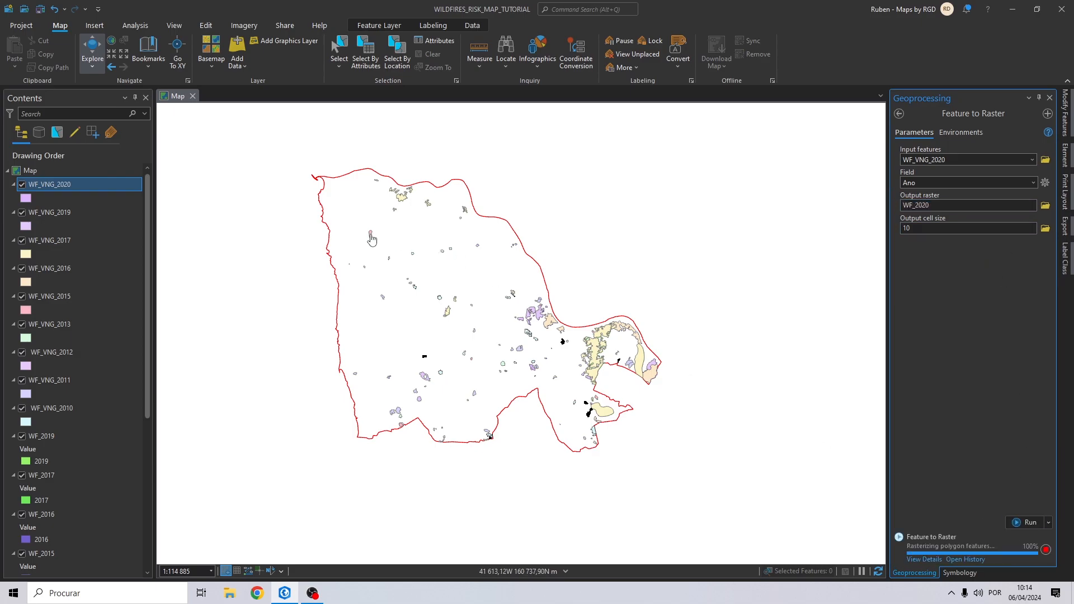
Remove all the polygon layers from WF_VNG_2010 through WF_VNG_2020 from the map
{"action": "left_click", "coordinate": [53, 408]}
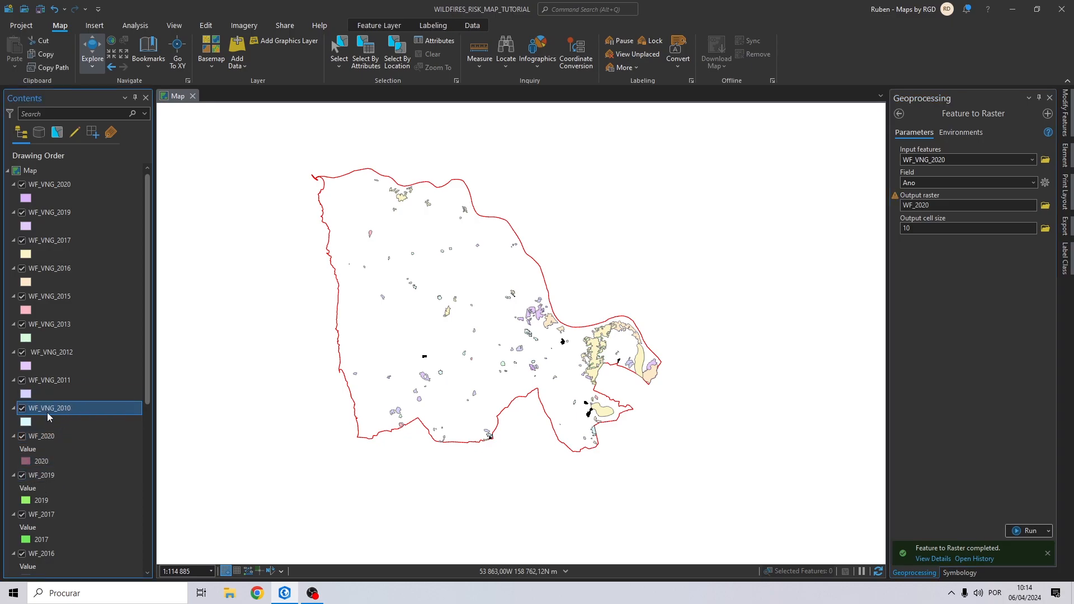
{"action": "left_click", "coordinate": [49, 184], "text": "shift"}
{"action": "right_click", "coordinate": [53, 187]}
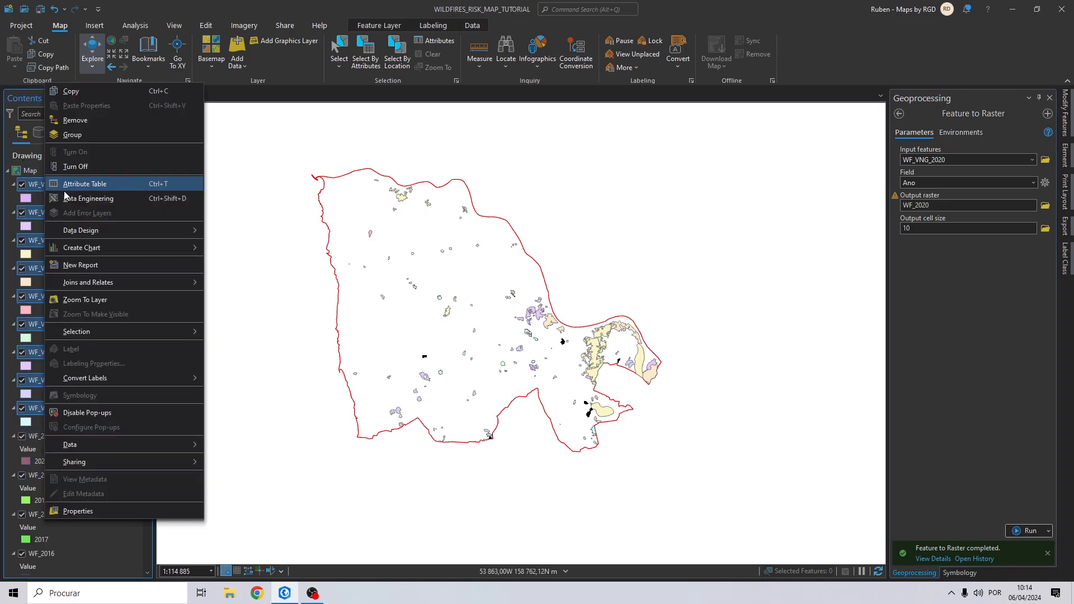
{"action": "left_click", "coordinate": [75, 120]}
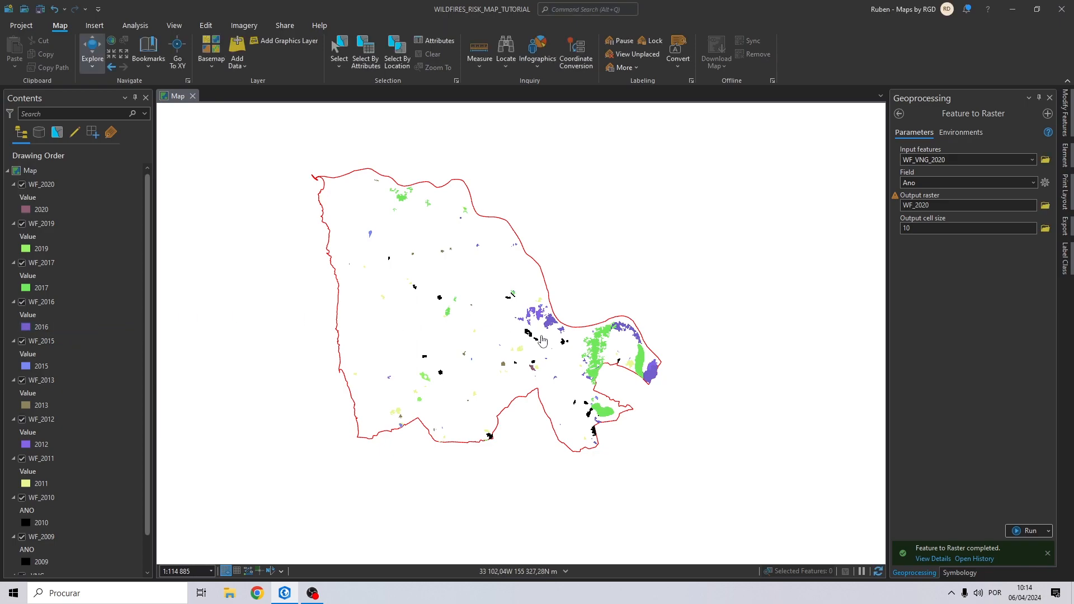
{"action": "scroll", "coordinate": [621, 362], "scroll_direction": "up", "scroll_amount": 5}
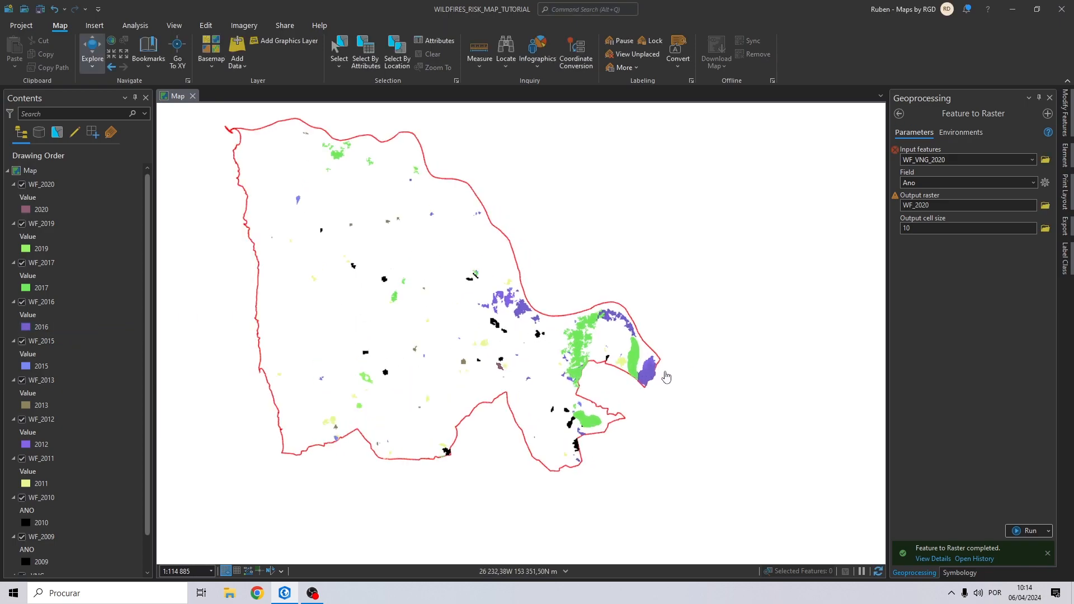
{"action": "scroll", "coordinate": [376, 302], "scroll_direction": "down", "scroll_amount": 5}
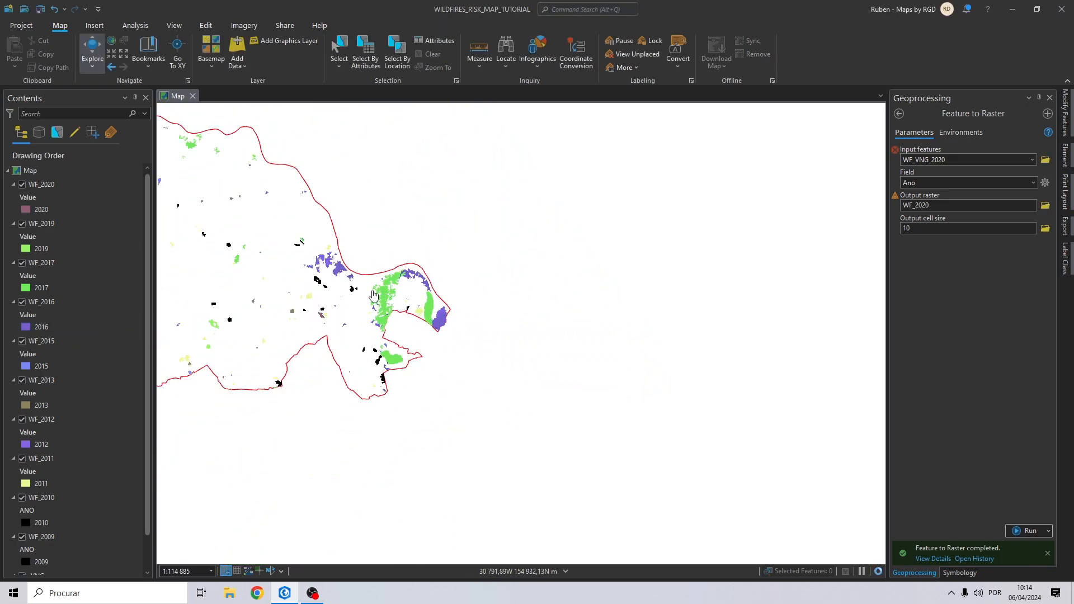
{"action": "left_click", "coordinate": [48, 189]}
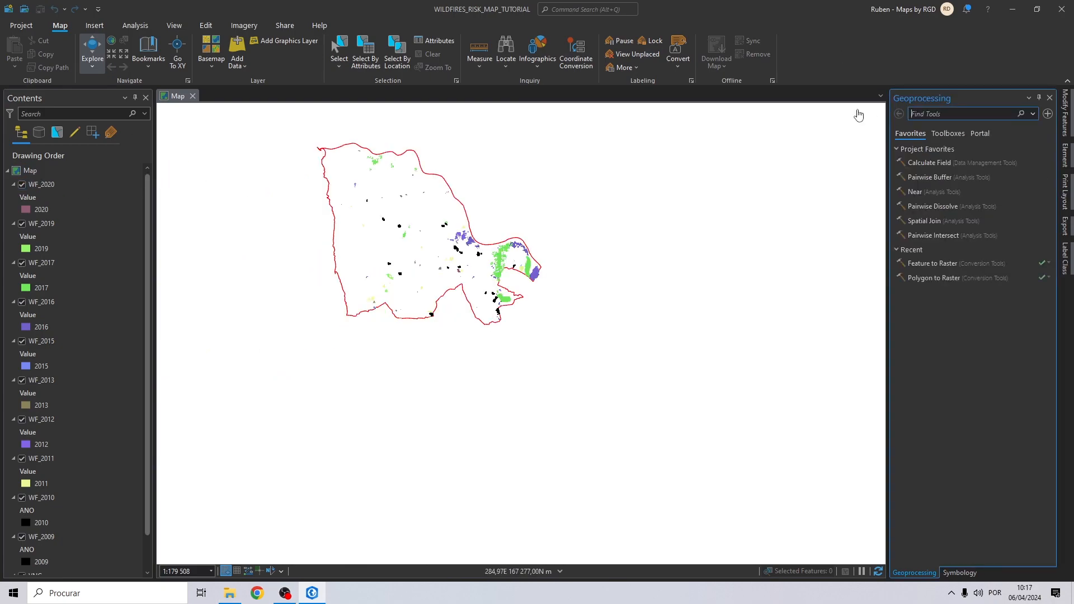
Find and open the Reclassify tool and set WF_2009 as its input raster
{"action": "type", "text": "reclassify"}
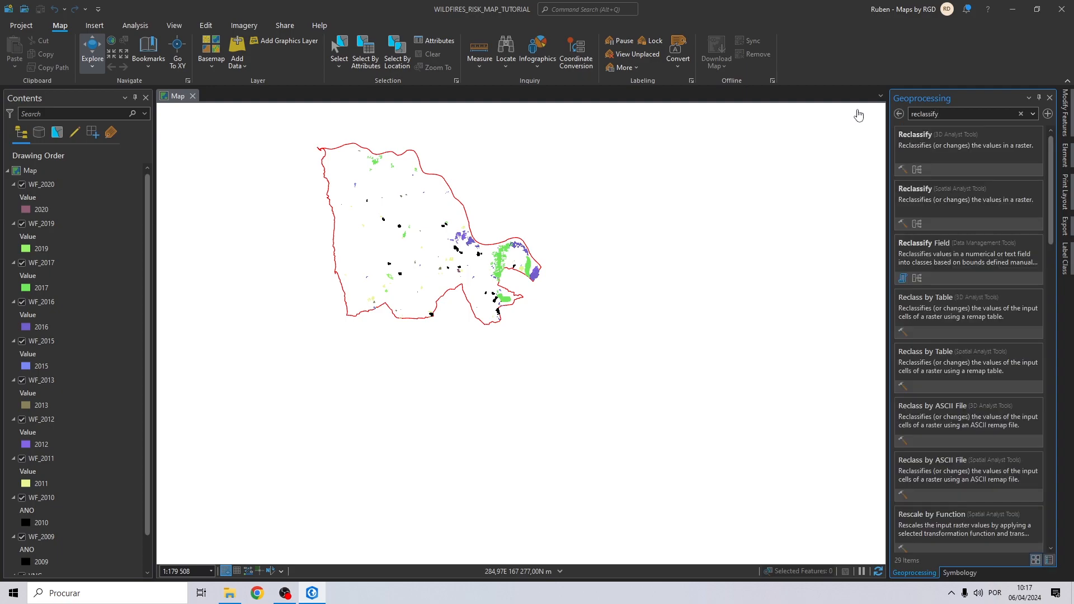
{"action": "left_click", "coordinate": [919, 160]}
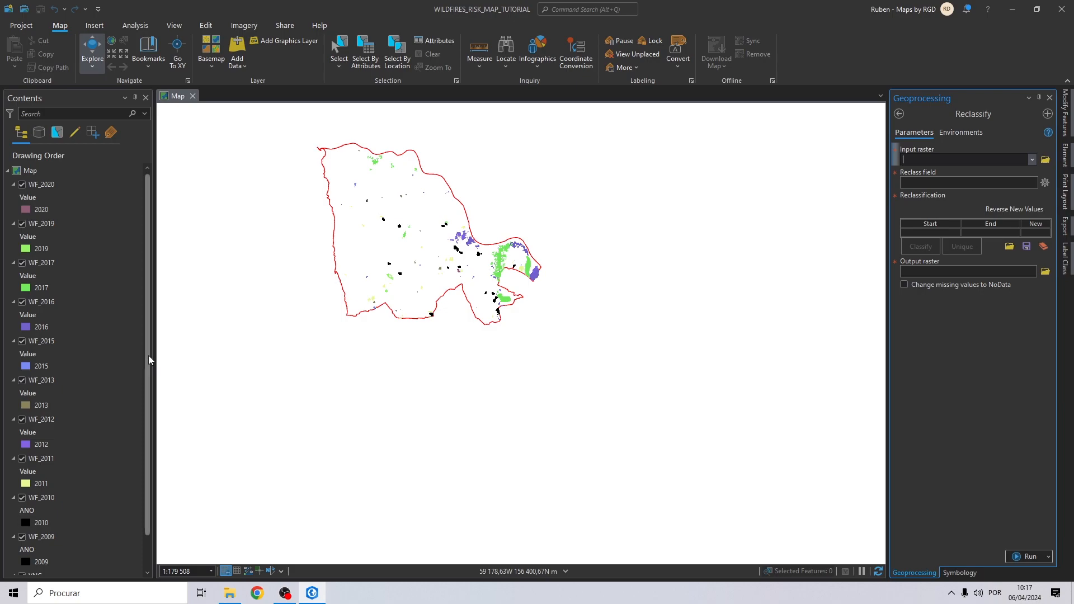
{"action": "scroll", "coordinate": [45, 494], "scroll_direction": "down", "scroll_amount": 1}
{"action": "left_click", "coordinate": [44, 496]}
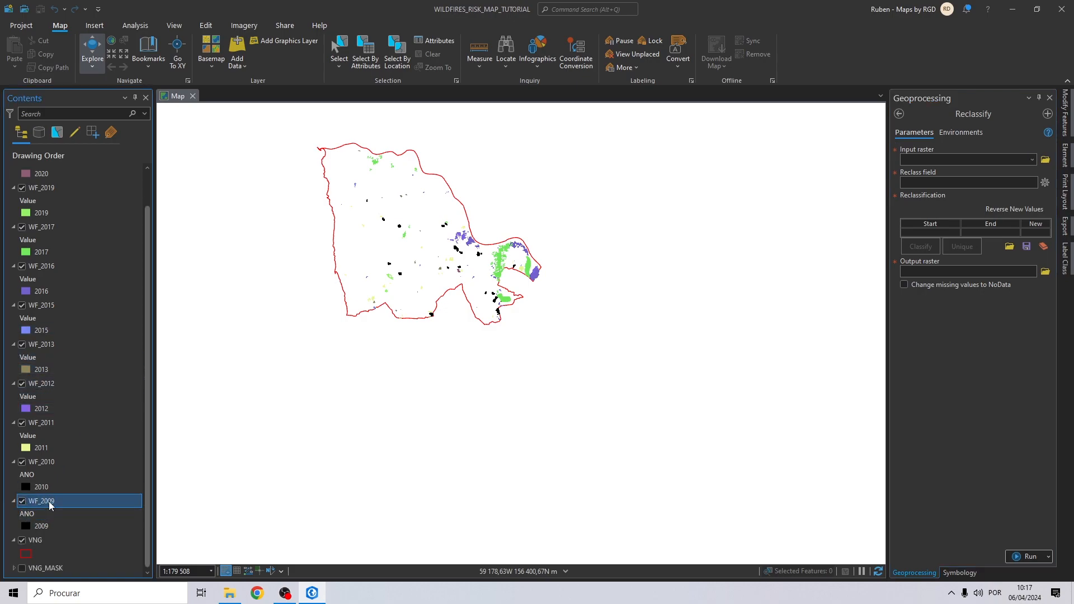
{"action": "left_click_drag", "start_coordinate": [928, 165], "coordinate": [928, 162]}
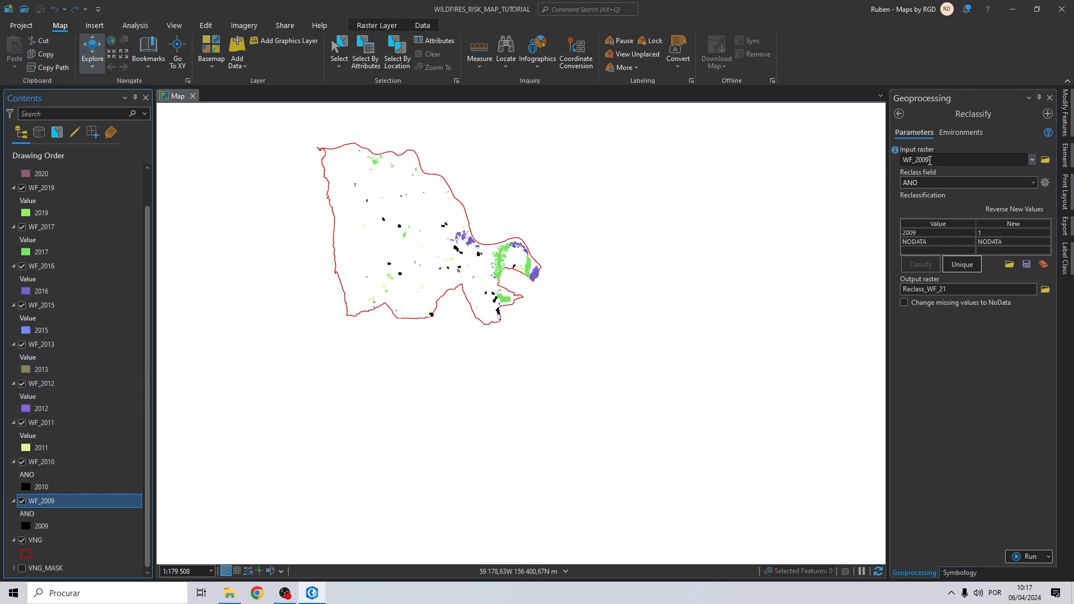
Set the reclass field to VALUE, load its unique values, and assign NODATA the new value 0
{"action": "left_click", "coordinate": [1033, 183]}
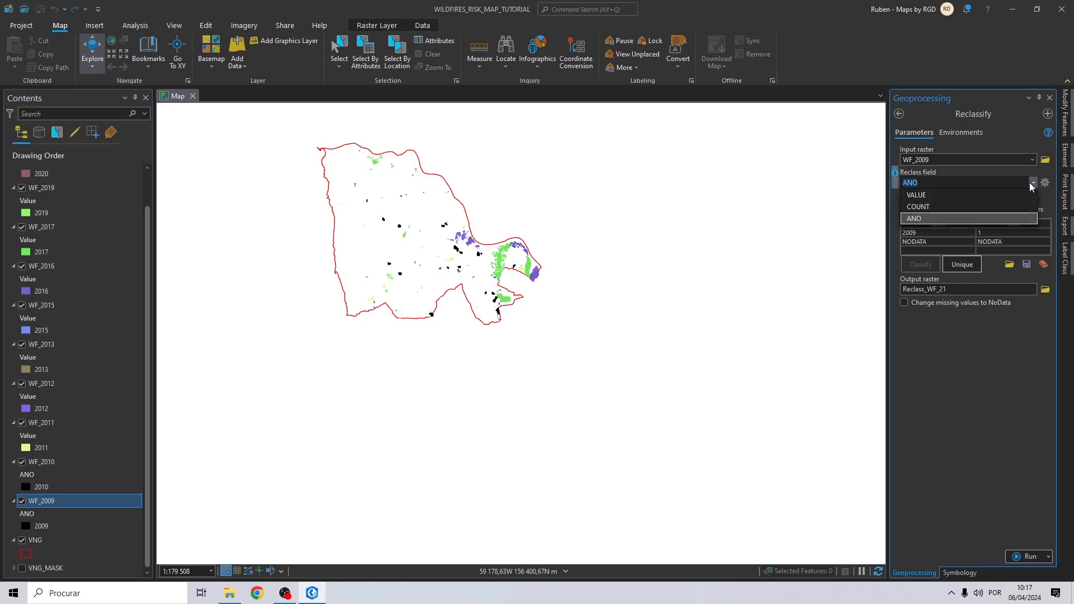
{"action": "left_click", "coordinate": [945, 195]}
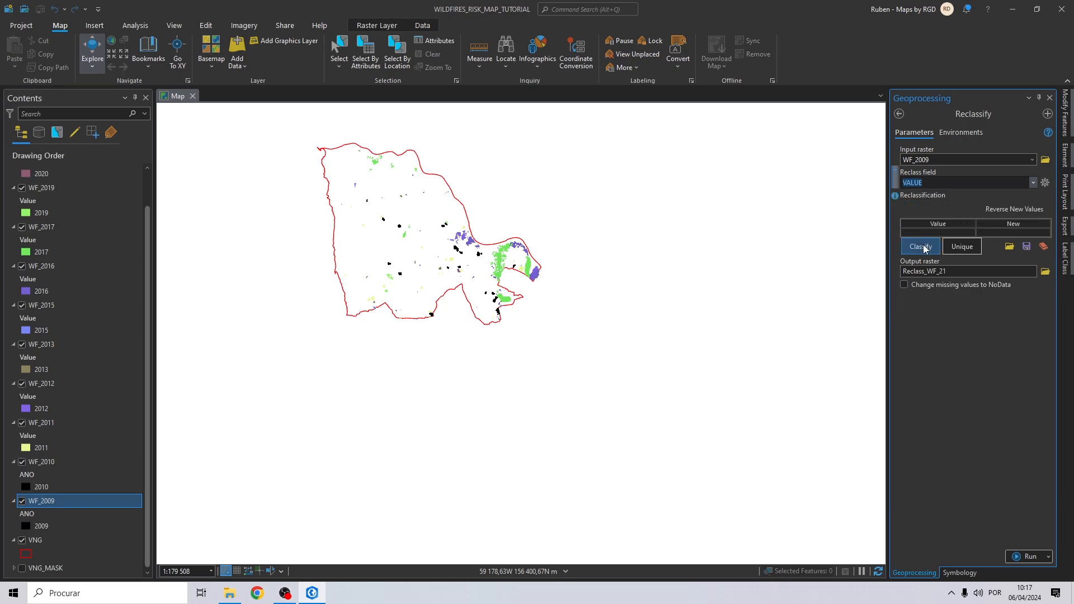
{"action": "left_click", "coordinate": [960, 246]}
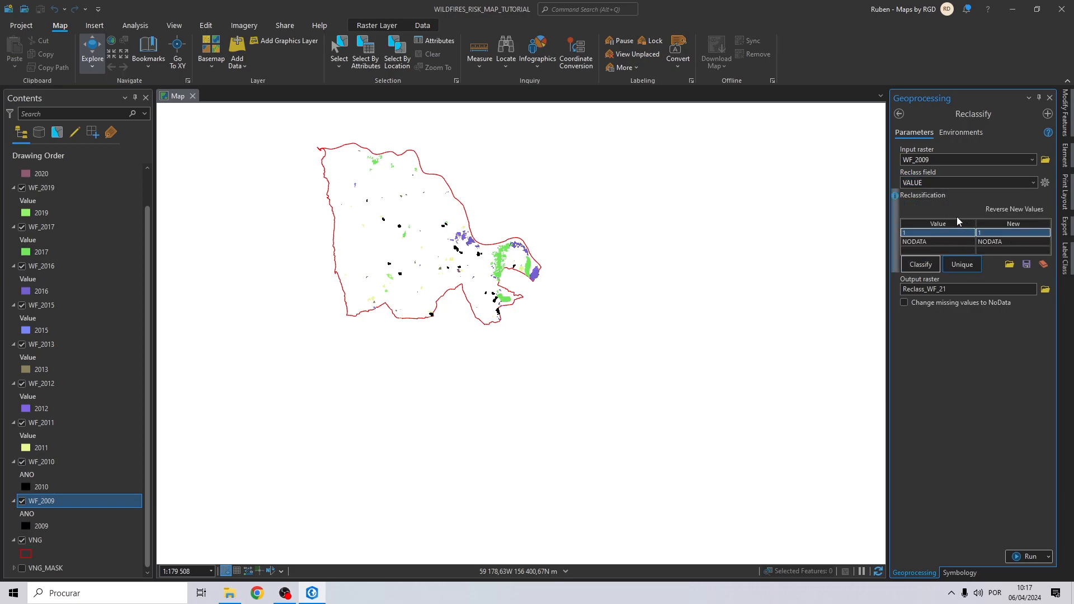
{"action": "left_click", "coordinate": [994, 240]}
{"action": "type", "text": "0"}
{"action": "key", "text": "Return"}
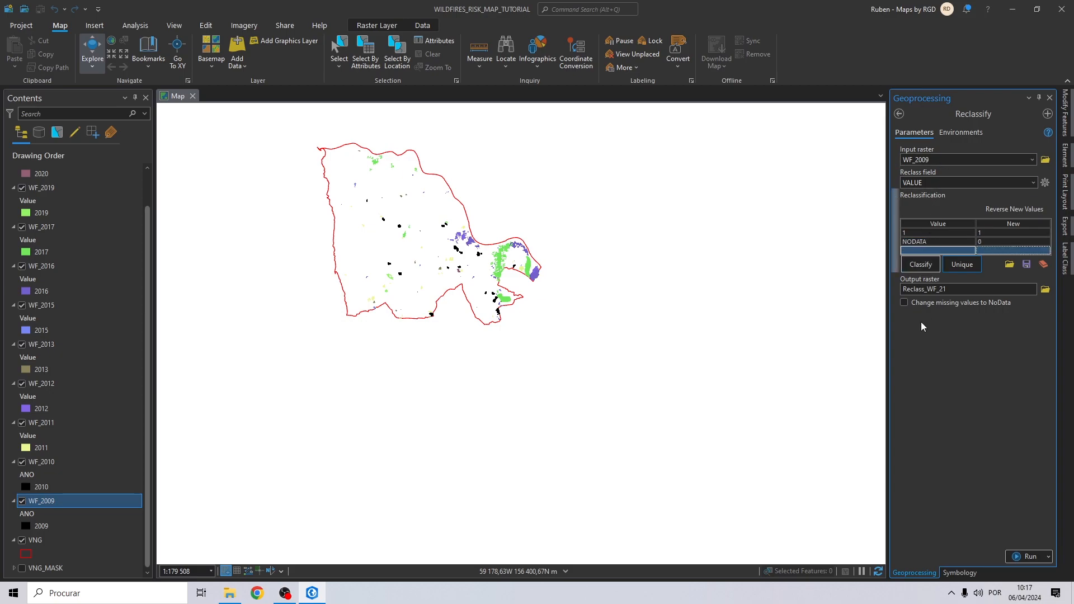
Set the output raster to r_wf_2009 in the WILDFIRES VNG 2009 - 2020 folder of WILDFIRE TUTORIAL
{"action": "left_click", "coordinate": [1046, 289]}
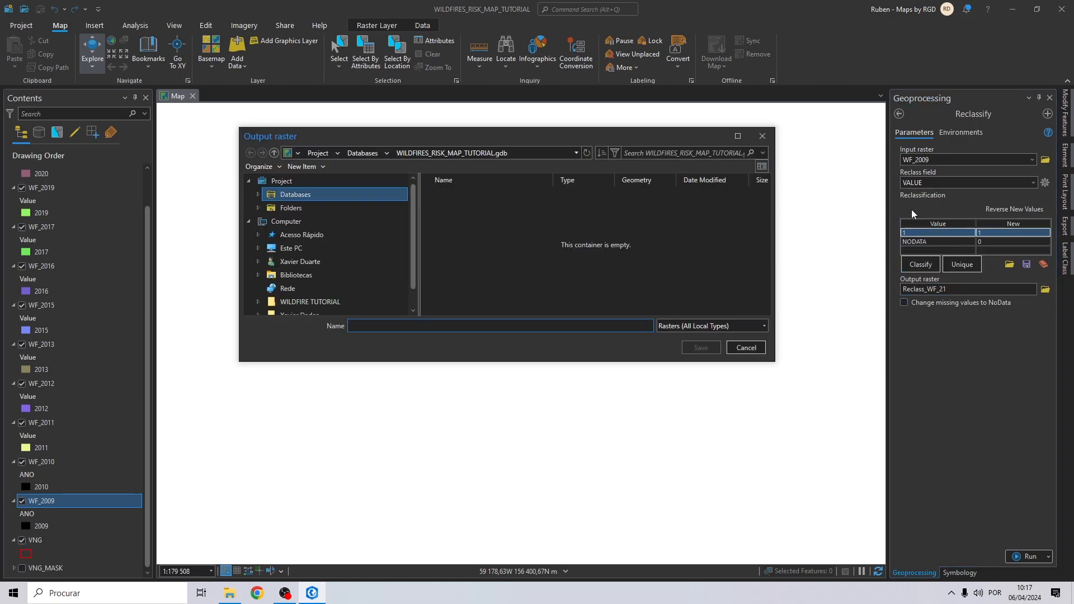
{"action": "left_click", "coordinate": [303, 207]}
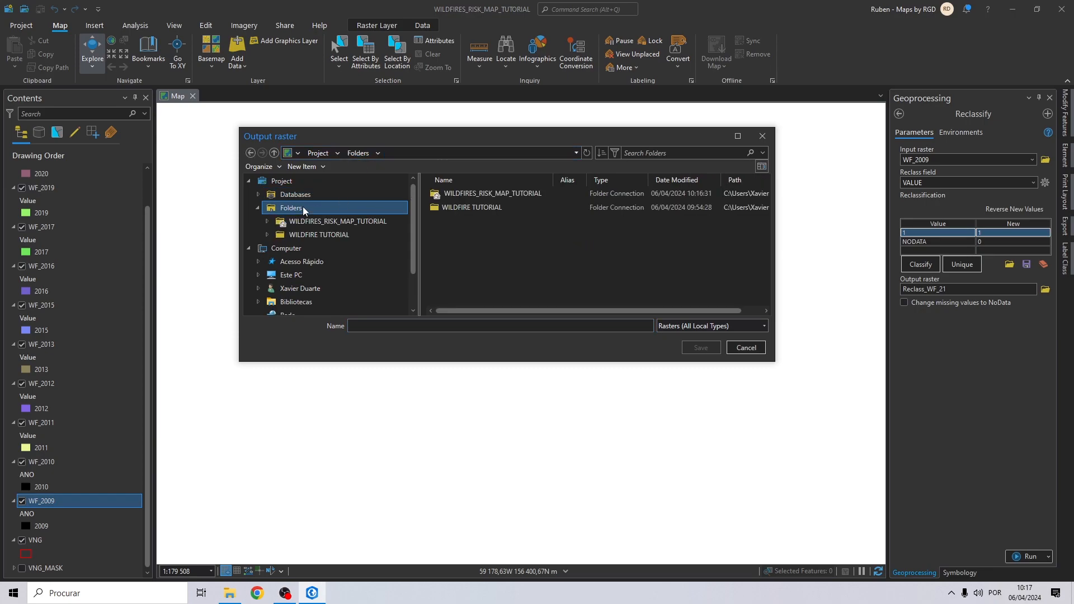
{"action": "double_click", "coordinate": [459, 209]}
{"action": "double_click", "coordinate": [464, 234]}
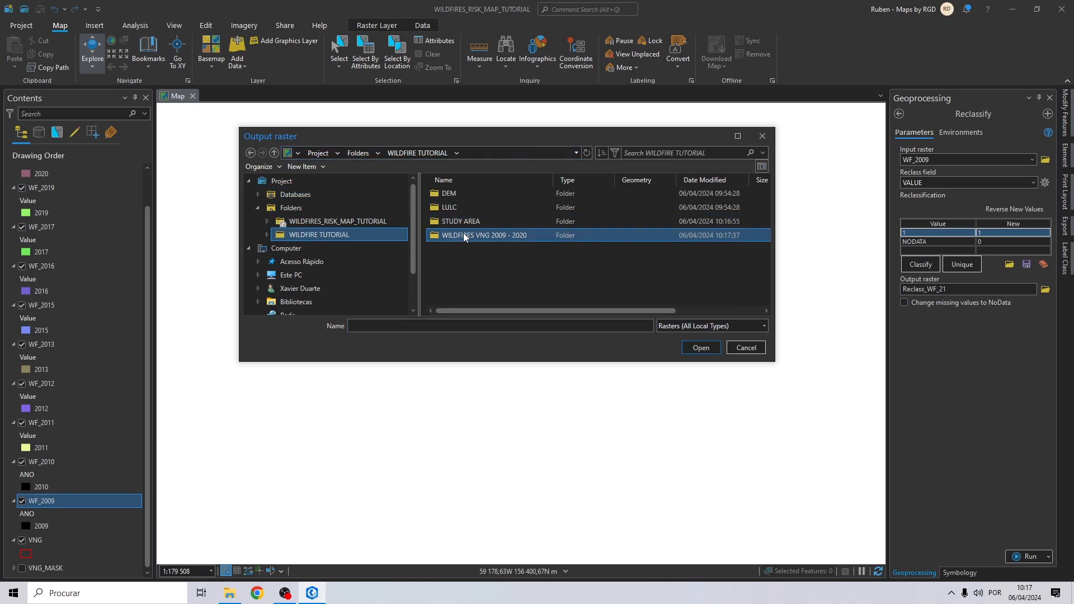
{"action": "scroll", "coordinate": [476, 277], "scroll_direction": "down", "scroll_amount": 1}
{"action": "scroll", "coordinate": [477, 277], "scroll_direction": "up", "scroll_amount": 1}
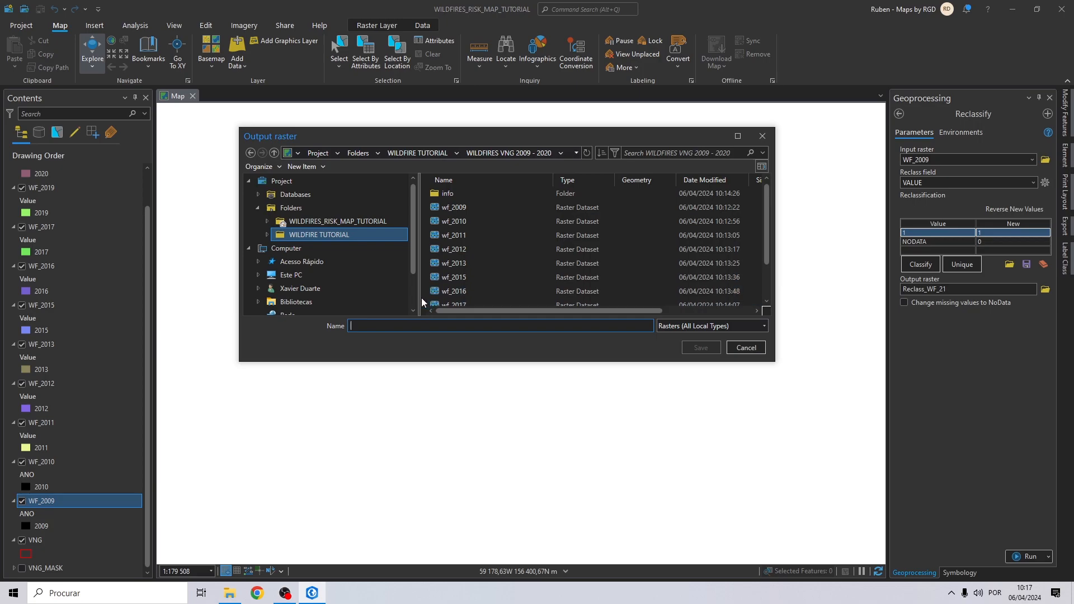
{"action": "type", "text": "rwf_2009"}
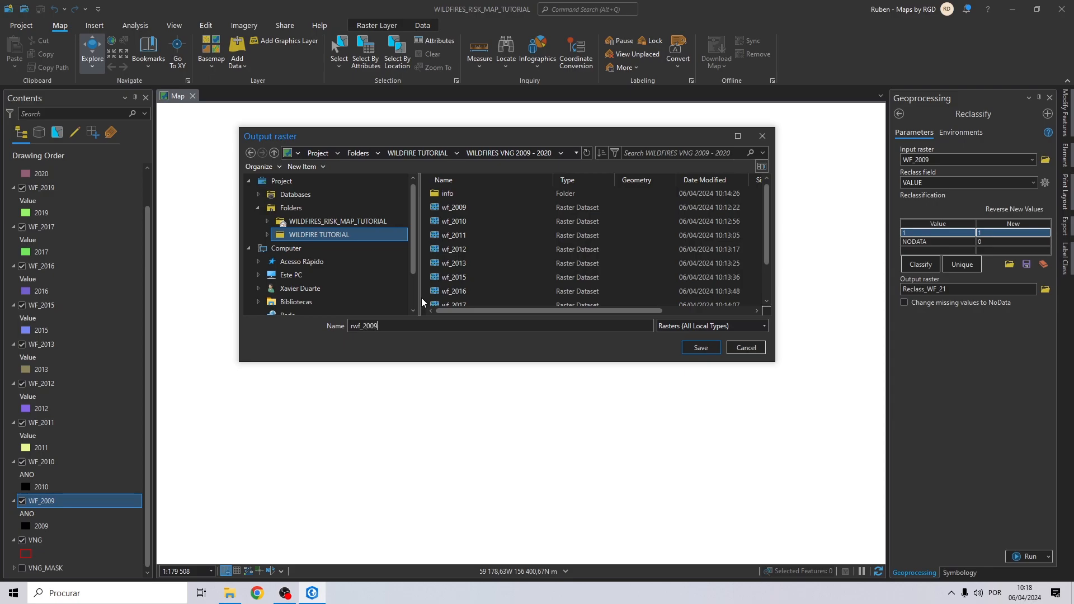
{"action": "type", "text": "_"}
{"action": "left_click", "coordinate": [700, 347]}
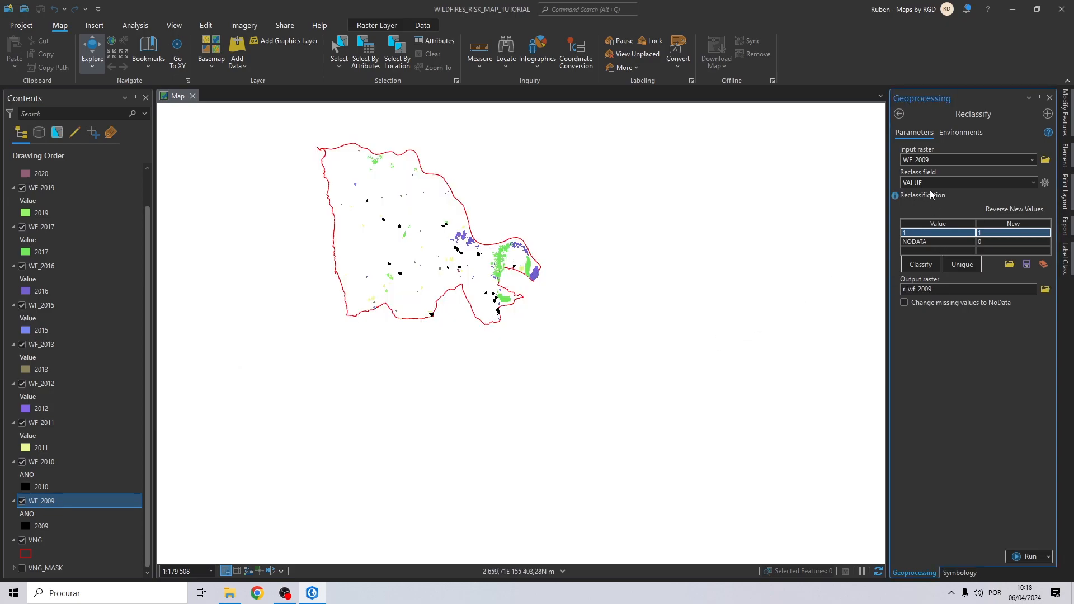
Set the Reclassify environment's output coordinate system to ETRS_1989_Portugal_TM06 and take the processing extent from a map layer
{"action": "left_click", "coordinate": [961, 132]}
{"action": "left_click", "coordinate": [1032, 174]}
{"action": "left_click", "coordinate": [935, 185]}
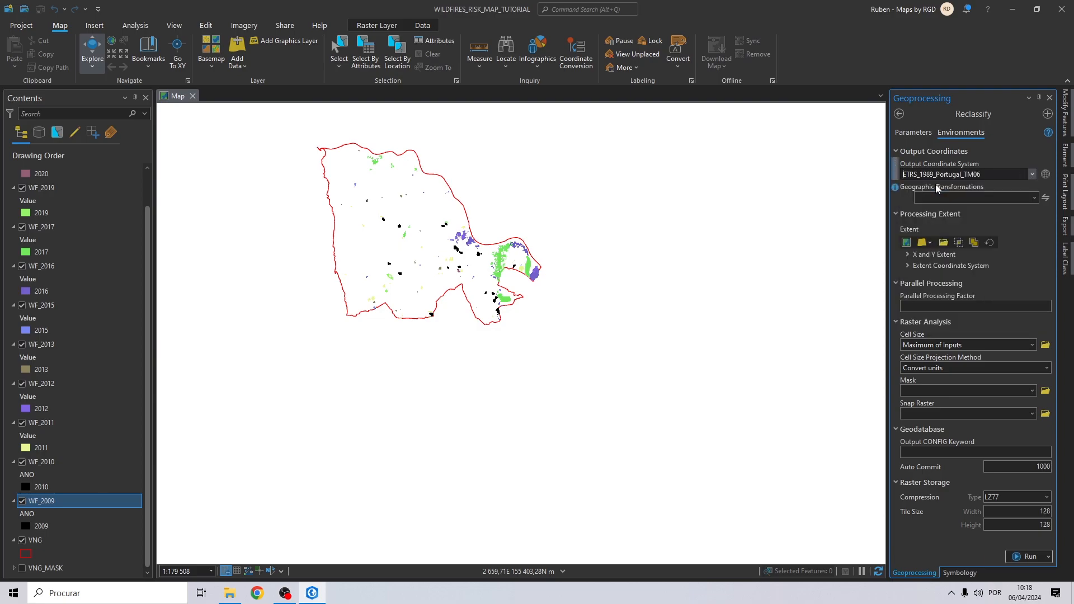
{"action": "left_click", "coordinate": [926, 244]}
{"action": "left_click", "coordinate": [937, 405]}
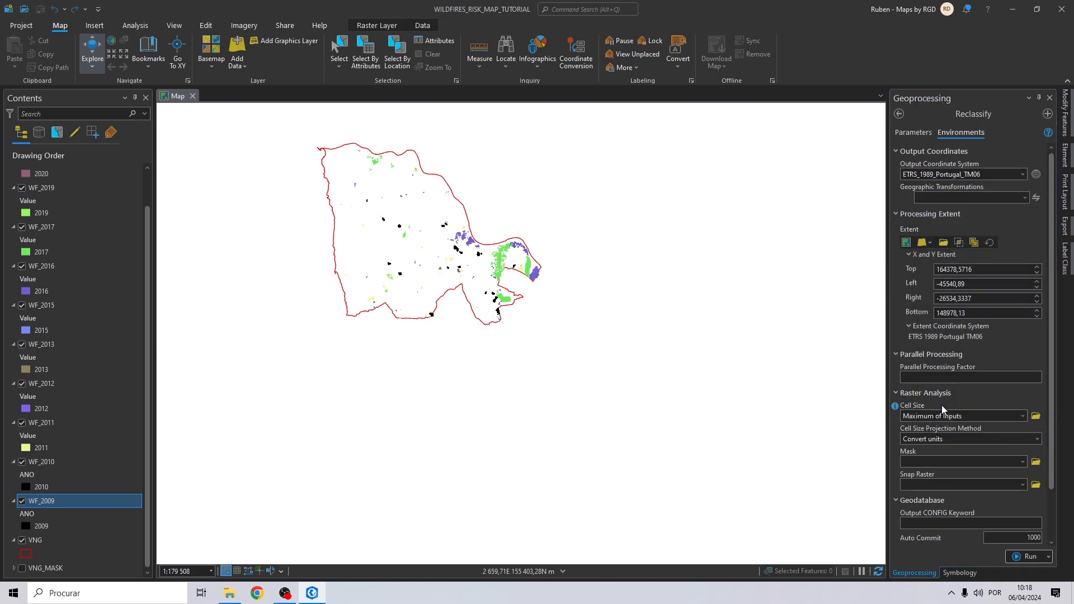
Set both the mask and the snap raster to VNG_MASK, and run the WF_2009 reclassification
{"action": "scroll", "coordinate": [950, 391], "scroll_direction": "down", "scroll_amount": 2}
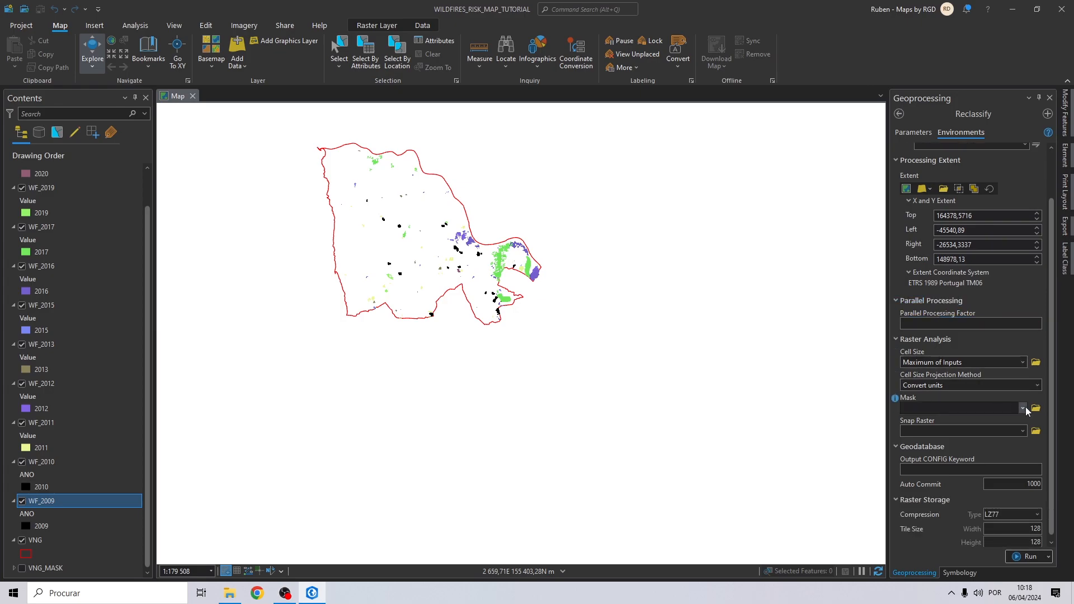
{"action": "left_click", "coordinate": [1023, 408]}
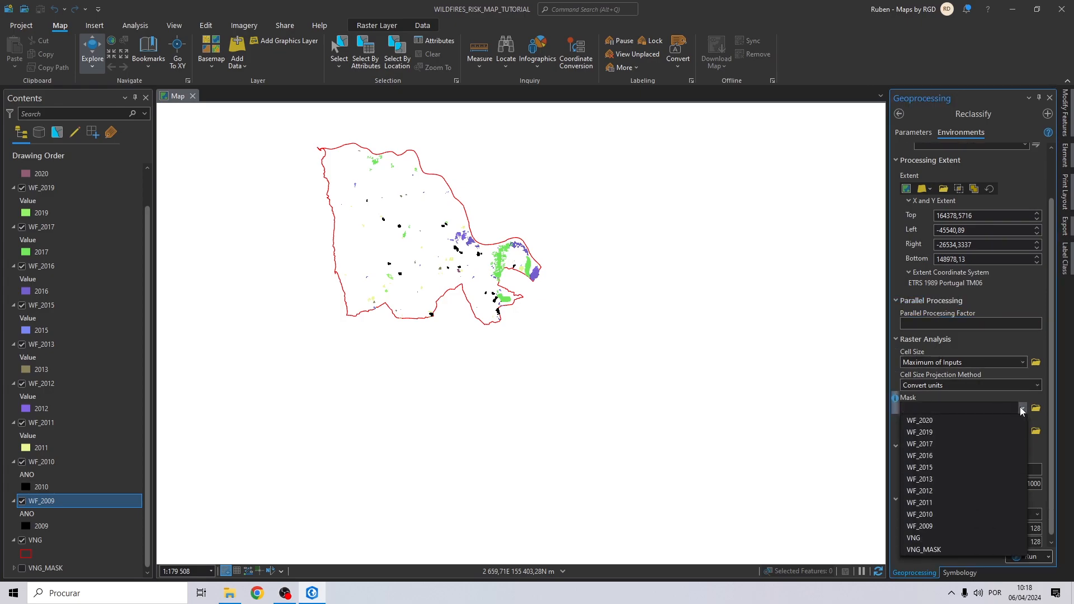
{"action": "left_click", "coordinate": [926, 548]}
{"action": "left_click", "coordinate": [1022, 429]}
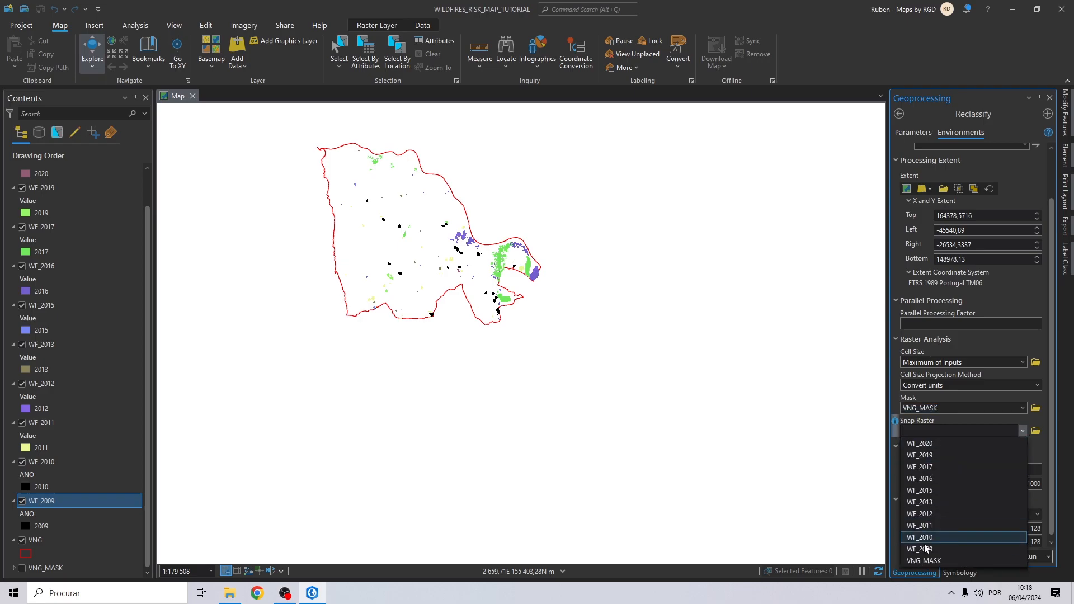
{"action": "left_click", "coordinate": [923, 560]}
{"action": "left_click", "coordinate": [905, 131]}
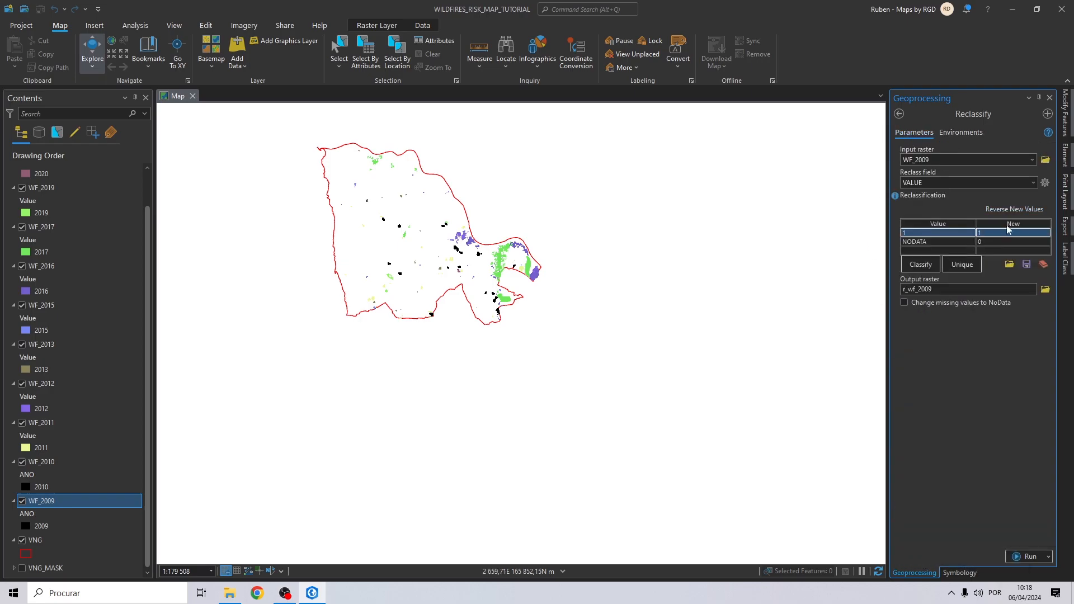
{"action": "left_click", "coordinate": [1023, 560]}
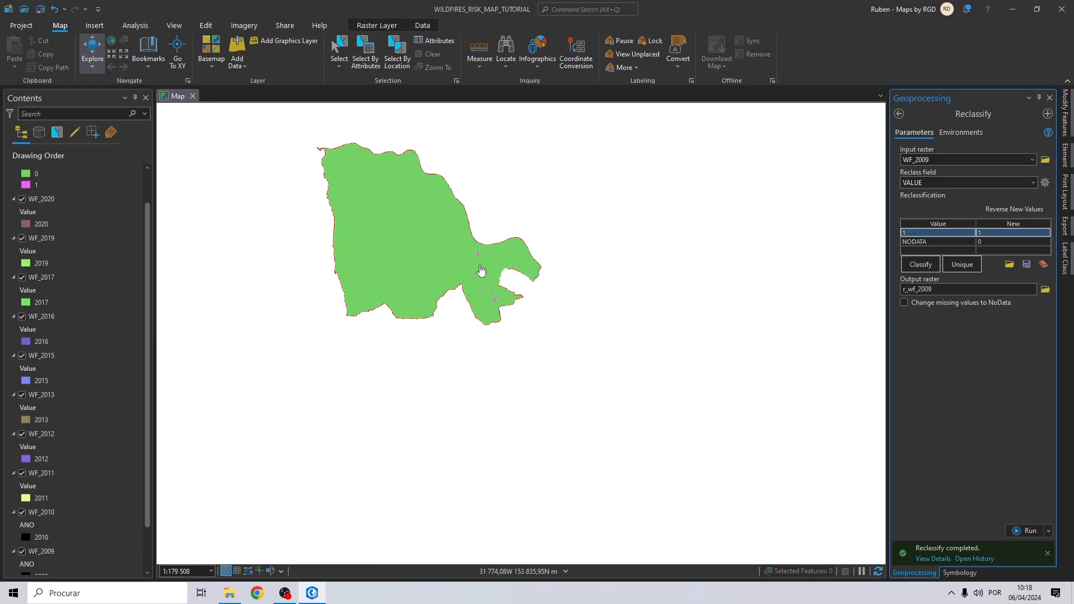
Remove the original WF_2009 raster layer from the map
{"action": "scroll", "coordinate": [18, 193], "scroll_direction": "up", "scroll_amount": 2}
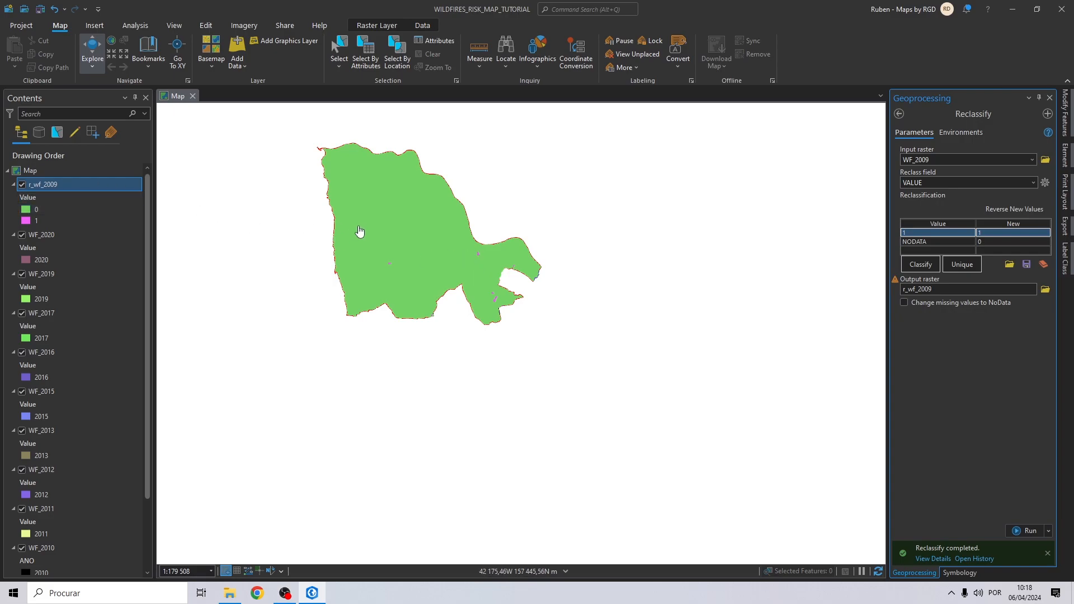
{"action": "scroll", "coordinate": [68, 479], "scroll_direction": "down", "scroll_amount": 2}
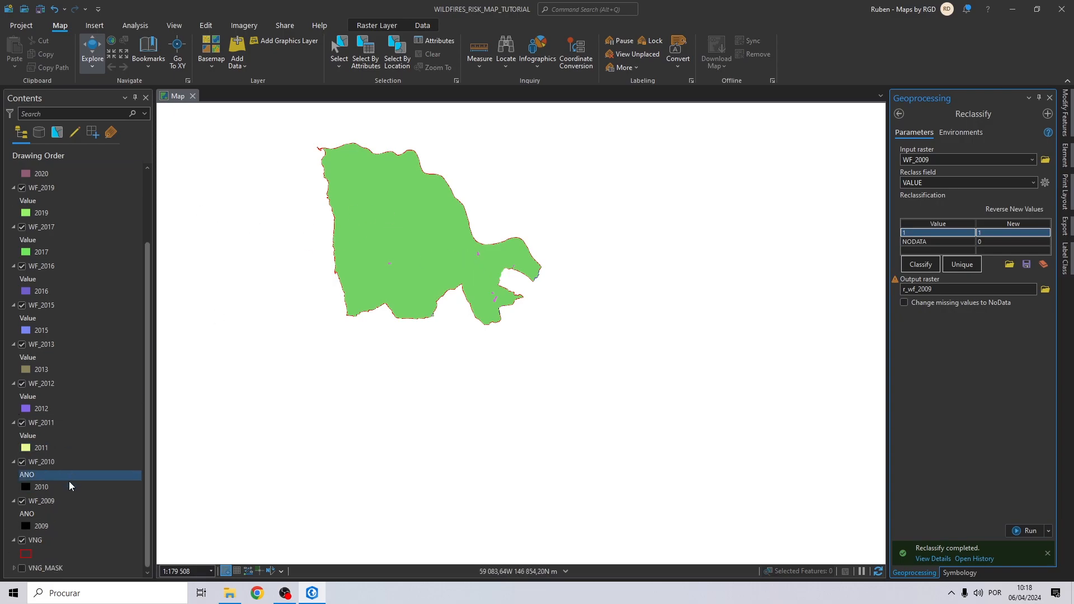
{"action": "left_click", "coordinate": [43, 501]}
{"action": "left_click", "coordinate": [58, 153]}
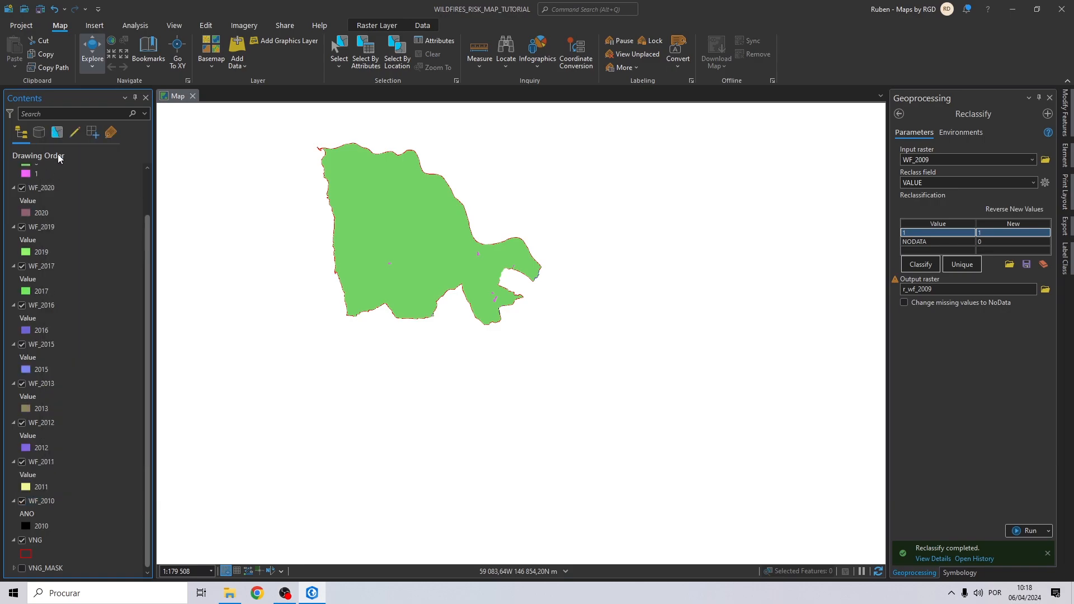
Set WF_2010 as the Reclassify input, load its unique values, and assign NODATA the new value 0
{"action": "left_click", "coordinate": [34, 500]}
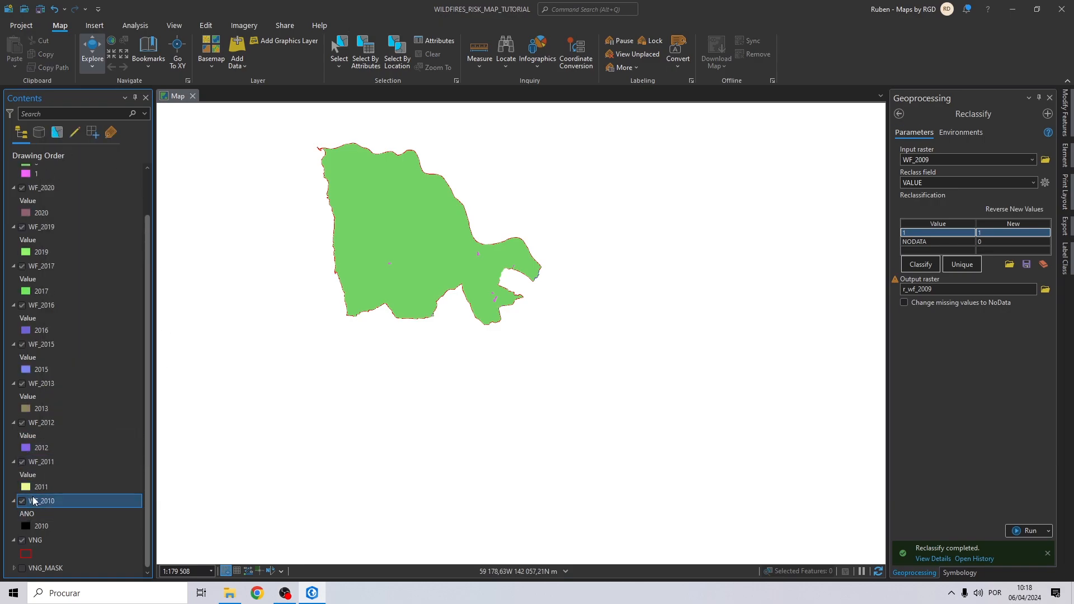
{"action": "left_click", "coordinate": [65, 501]}
{"action": "left_click", "coordinate": [56, 461]}
{"action": "left_click", "coordinate": [63, 500]}
{"action": "left_click_drag", "start_coordinate": [969, 156], "coordinate": [960, 156]}
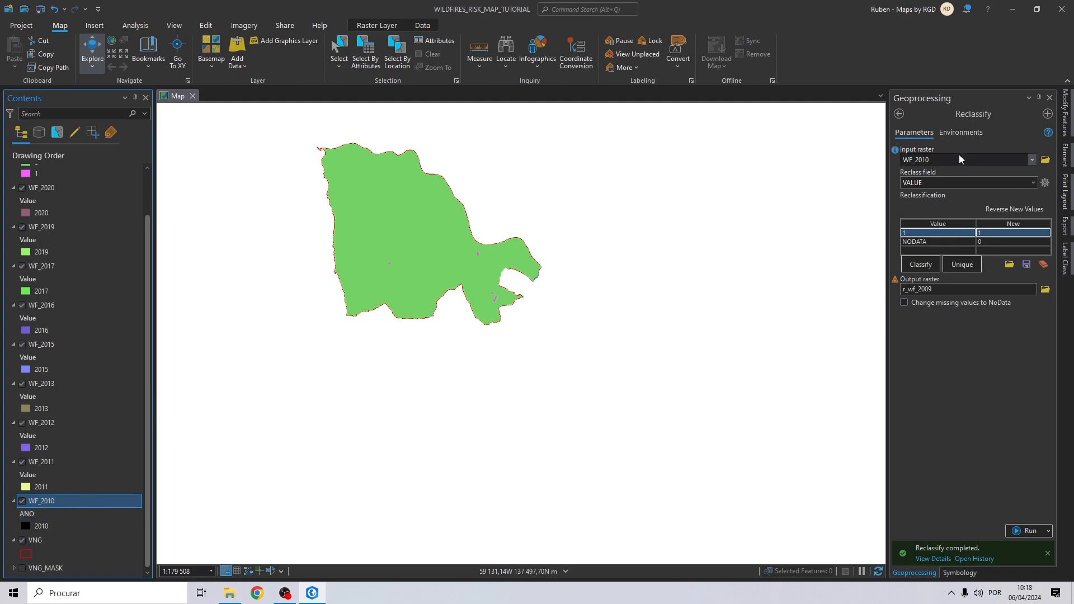
{"action": "left_click", "coordinate": [960, 264]}
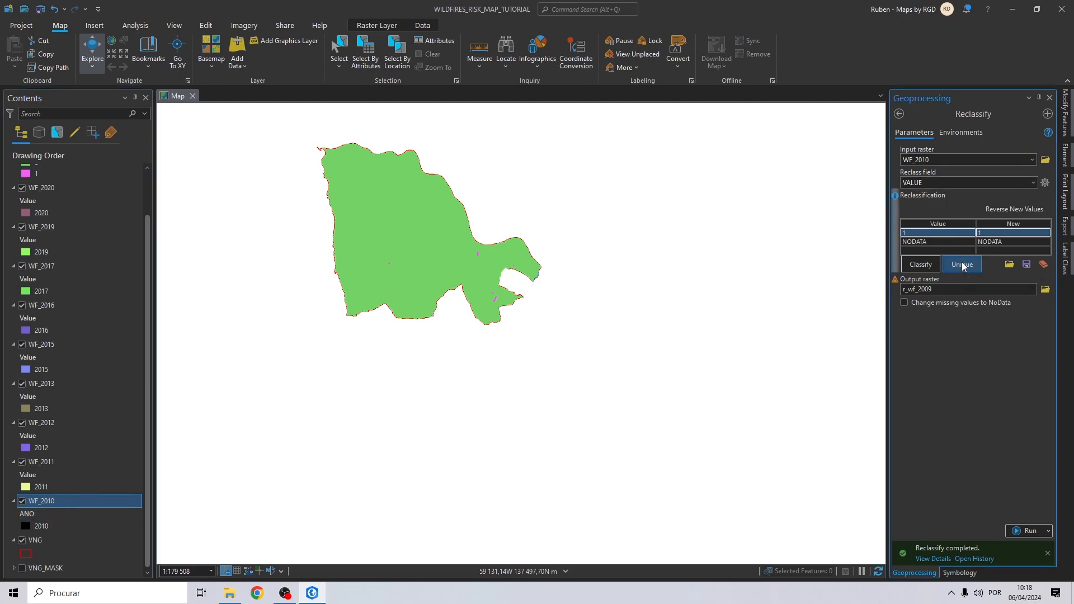
{"action": "left_click", "coordinate": [1005, 241]}
{"action": "type", "text": "0"}
{"action": "key", "text": "Return"}
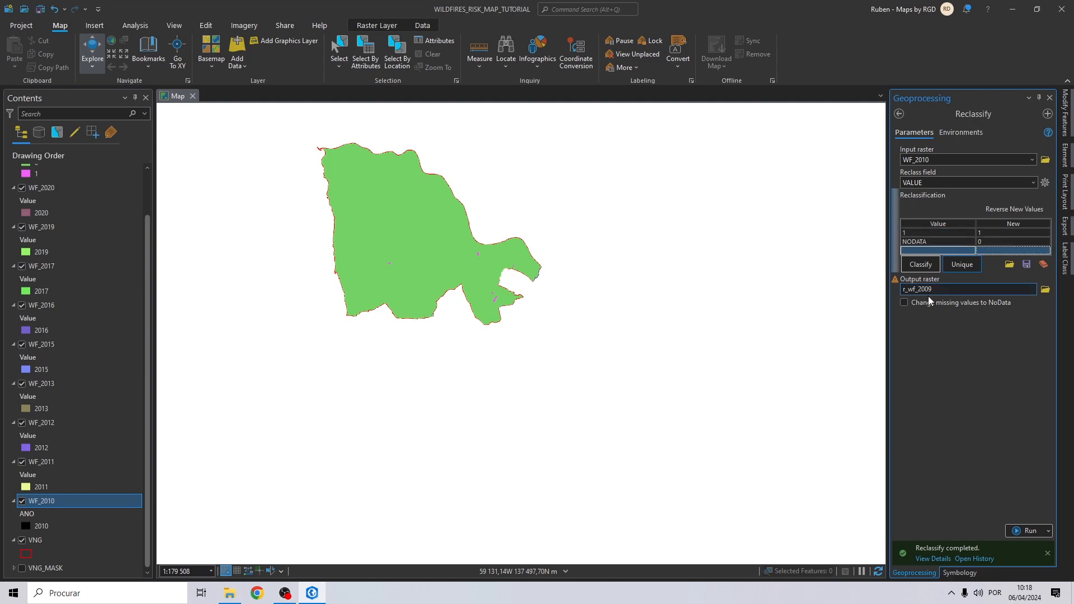
Name the output raster r_wf_2010 in the same folder and run the reclassification
{"action": "left_click", "coordinate": [981, 291]}
{"action": "left_click", "coordinate": [1034, 293]}
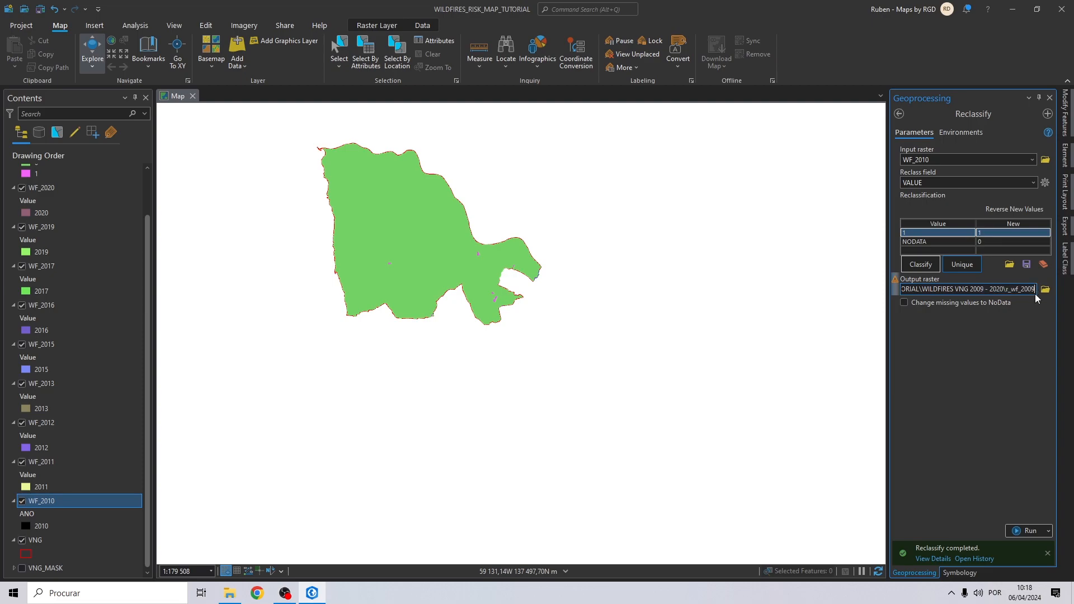
{"action": "key", "text": "BackSpace"}
{"action": "type", "text": "0"}
{"action": "left_click", "coordinate": [1027, 531]}
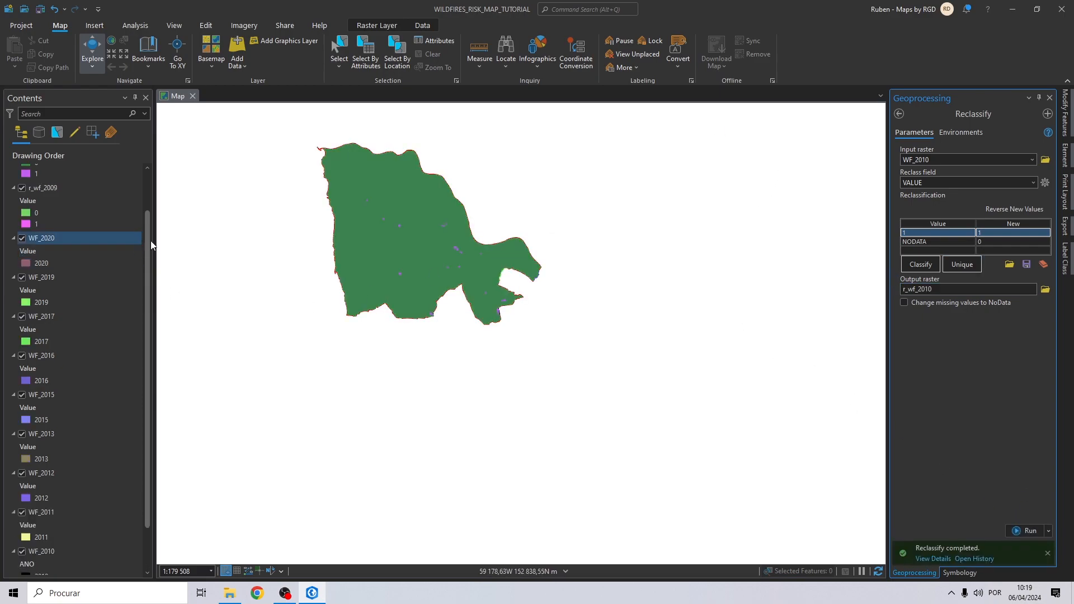
Remove the original WF_2010 raster layer from the map
{"action": "scroll", "coordinate": [84, 492], "scroll_direction": "down", "scroll_amount": 1}
{"action": "left_click", "coordinate": [95, 504]}
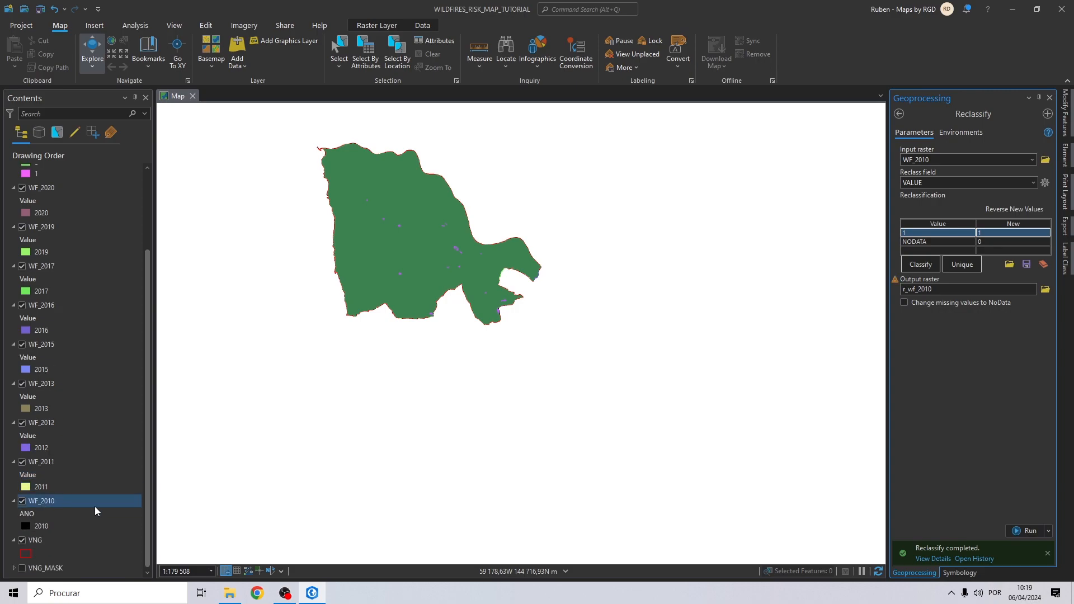
{"action": "right_click", "coordinate": [55, 499]}
{"action": "left_click", "coordinate": [75, 156]}
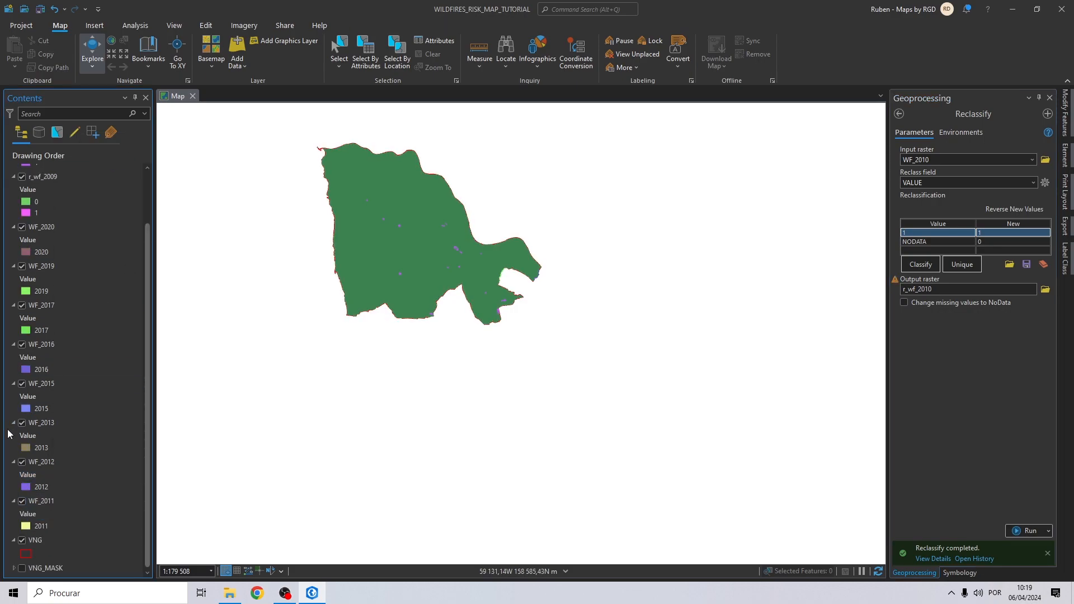
Reclassify WF_2011 with value 2011 as 1 and NODATA as 0, saving the output as r_wf_2011
{"action": "left_click_drag", "start_coordinate": [42, 500], "coordinate": [35, 500]}
{"action": "left_click_drag", "start_coordinate": [36, 500], "coordinate": [965, 160]}
{"action": "left_click", "coordinate": [1032, 290]}
{"action": "key", "text": "BackSpace"}
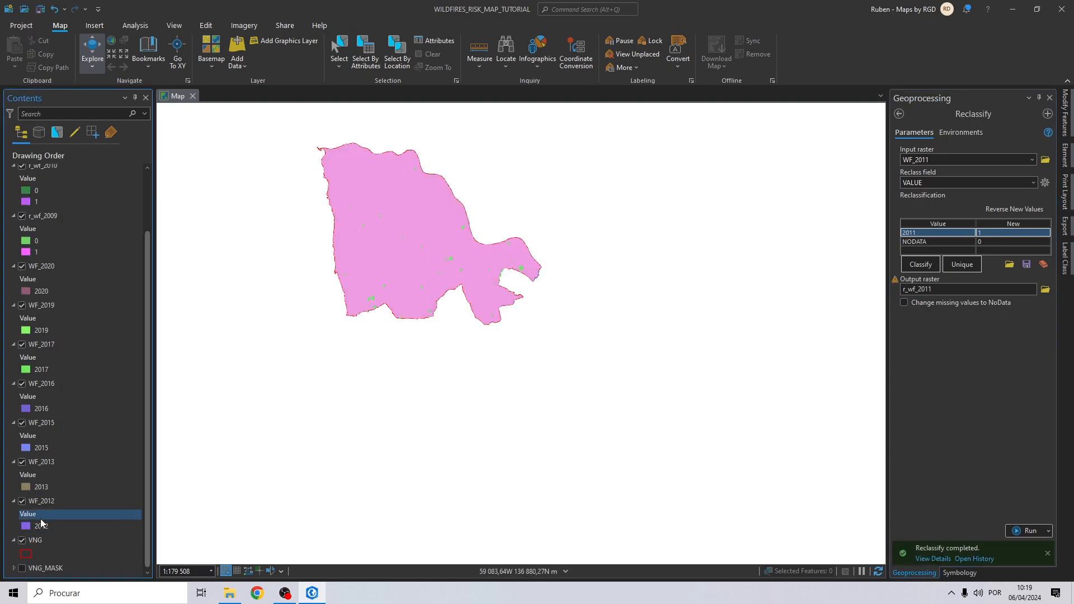
Reclassify WF_2012 to r_wf_2012 with 2012 as 1 and NODATA as 0, and remove the original WF_2012 layer
{"action": "left_click_drag", "start_coordinate": [39, 520], "coordinate": [964, 160]}
{"action": "left_click_drag", "start_coordinate": [988, 289], "coordinate": [1032, 288]}
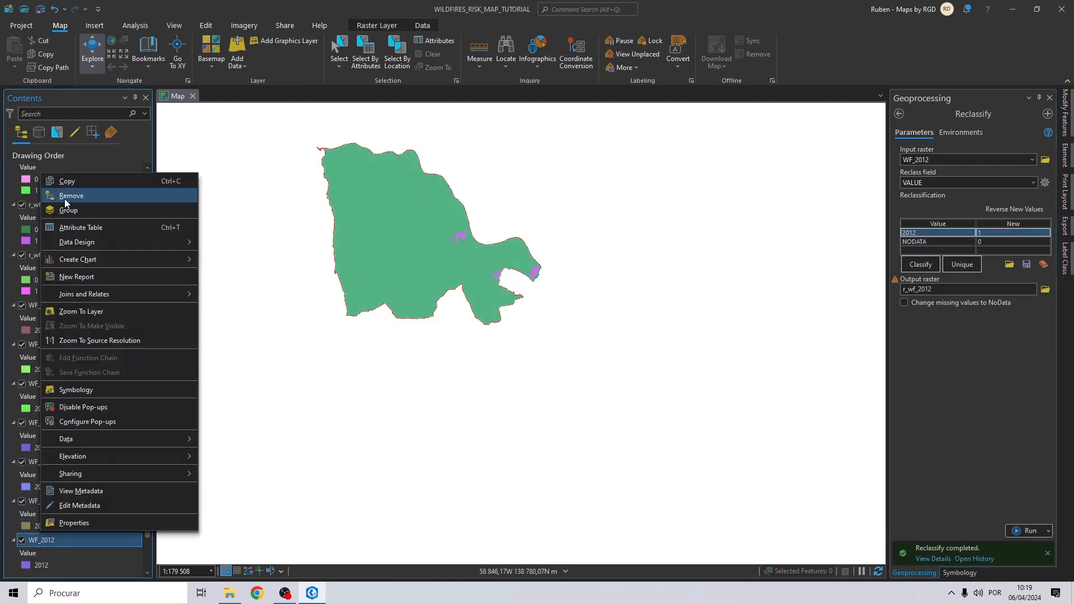
{"action": "left_click", "coordinate": [67, 196]}
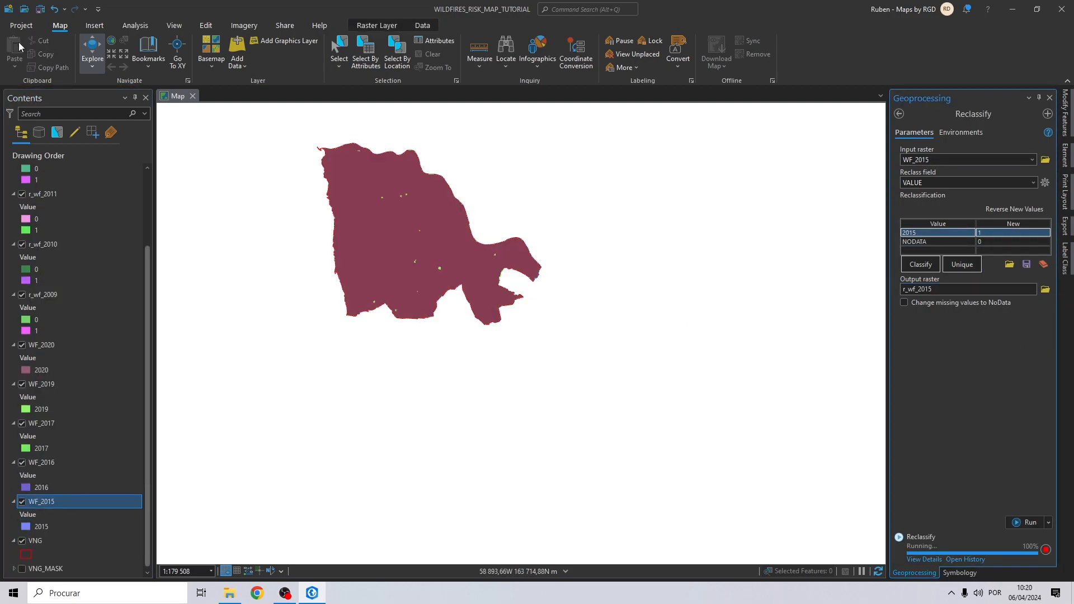
Set WF_2019 as the Reclassify input, load its unique values, and assign NODATA the new value 0
{"action": "left_click", "coordinate": [32, 513]}
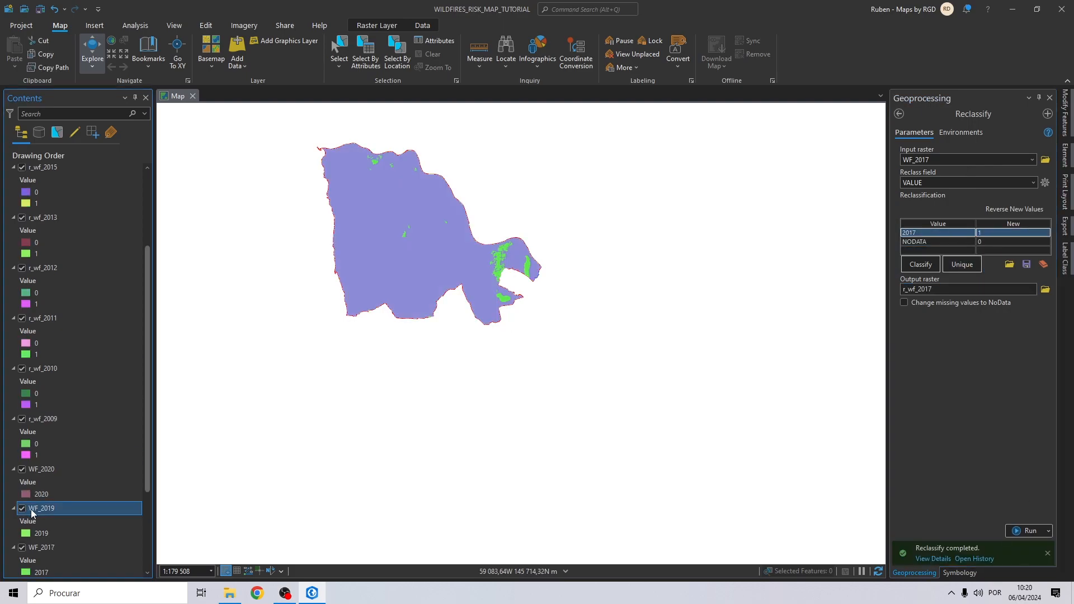
{"action": "left_click_drag", "start_coordinate": [951, 163], "coordinate": [952, 165]}
{"action": "left_click", "coordinate": [1013, 241]}
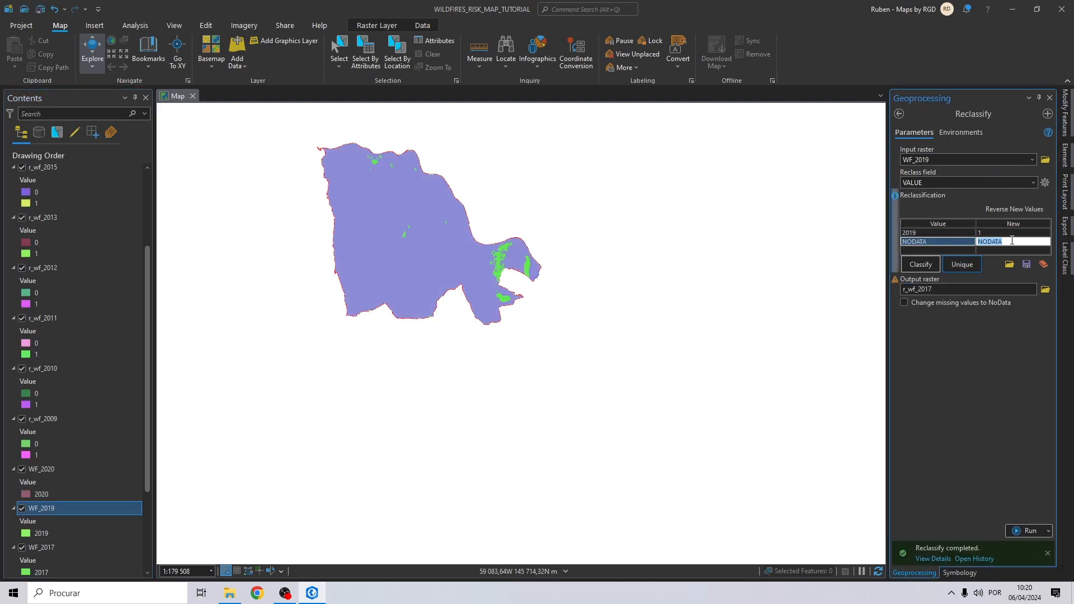
{"action": "type", "text": "0"}
{"action": "left_click", "coordinate": [1009, 249]}
Name the output raster r_wf_2019 in the same folder and run the reclassification
{"action": "left_click", "coordinate": [992, 287]}
{"action": "key", "text": "BackSpace"}
{"action": "type", "text": "9 - 2020\\"}
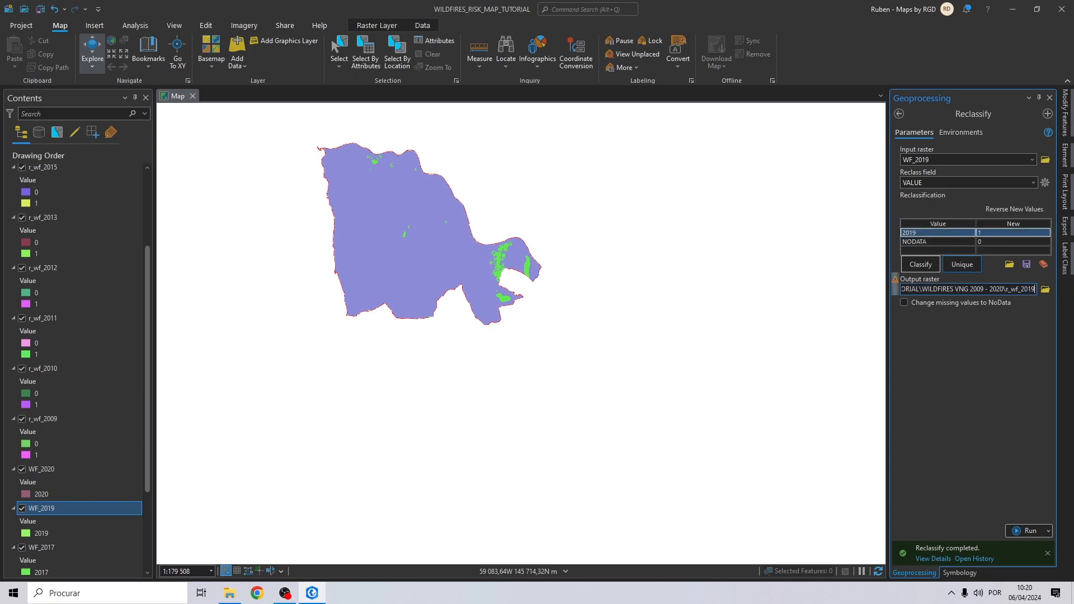
{"action": "left_click", "coordinate": [1018, 531]}
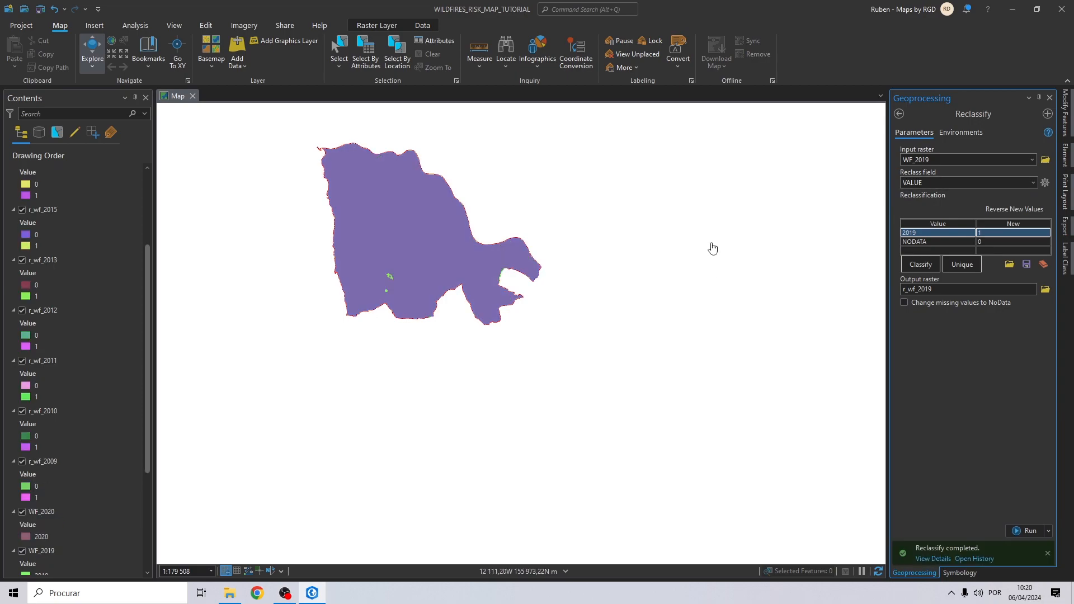
Set WF_2020 as the Reclassify input, load its unique values, and assign NODATA the new value 0
{"action": "left_click", "coordinate": [38, 513]}
{"action": "left_click_drag", "start_coordinate": [34, 511], "coordinate": [255, 439]}
{"action": "left_click_drag", "start_coordinate": [898, 161], "coordinate": [924, 168]}
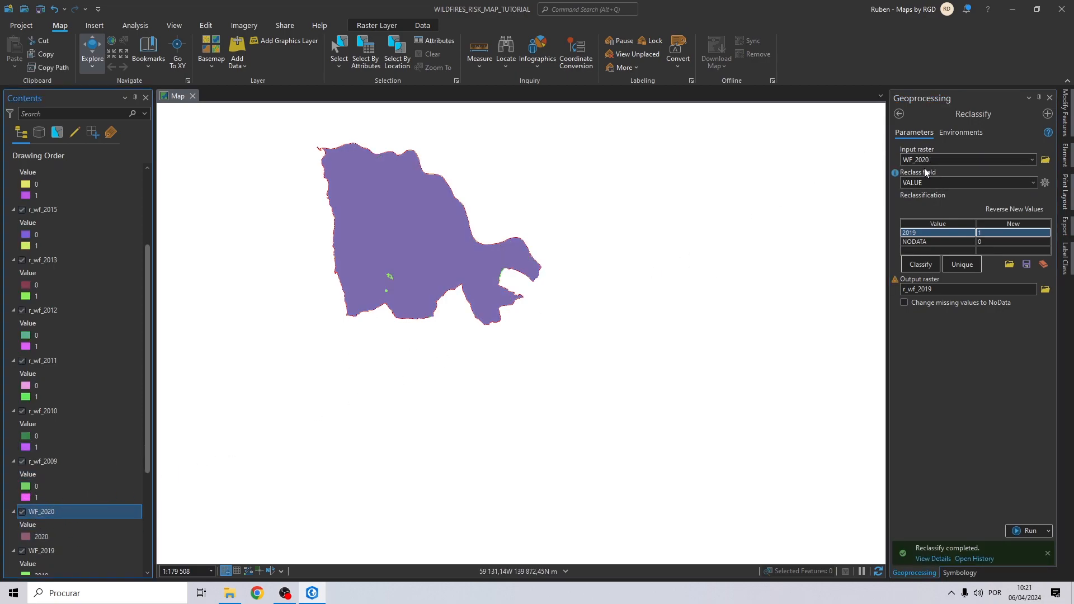
{"action": "left_click", "coordinate": [961, 265]}
{"action": "left_click", "coordinate": [1001, 241]}
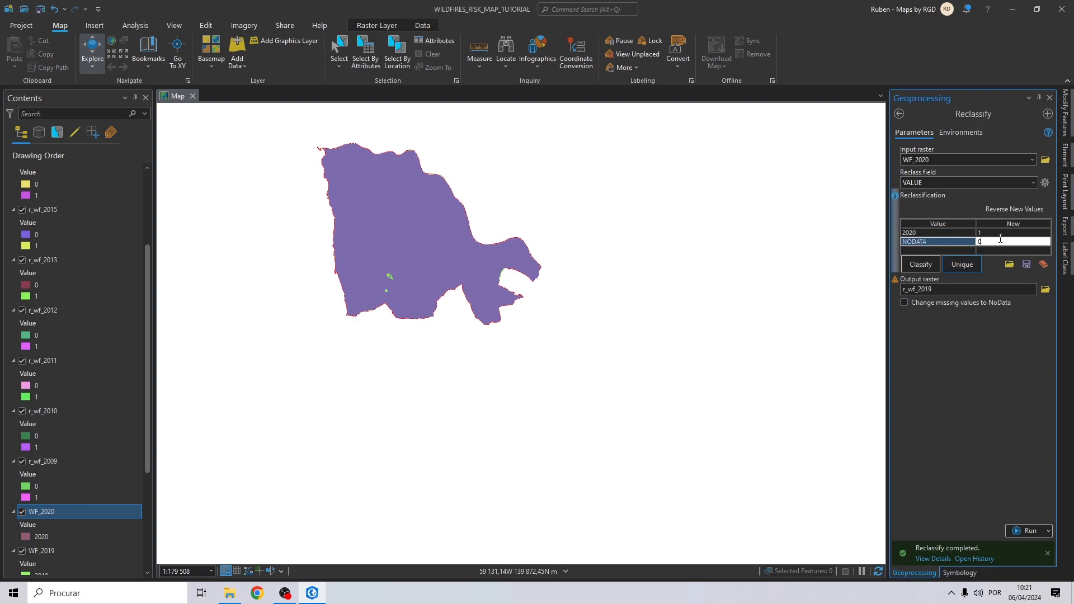
{"action": "key", "text": "Return"}
Name the output raster r_wf_2020 in the same folder and run the reclassification
{"action": "left_click", "coordinate": [993, 290]}
{"action": "key", "text": "BackSpace"}
{"action": "key", "text": "BackSpace"}
{"action": "type", "text": "20"}
{"action": "left_click", "coordinate": [1027, 530]}
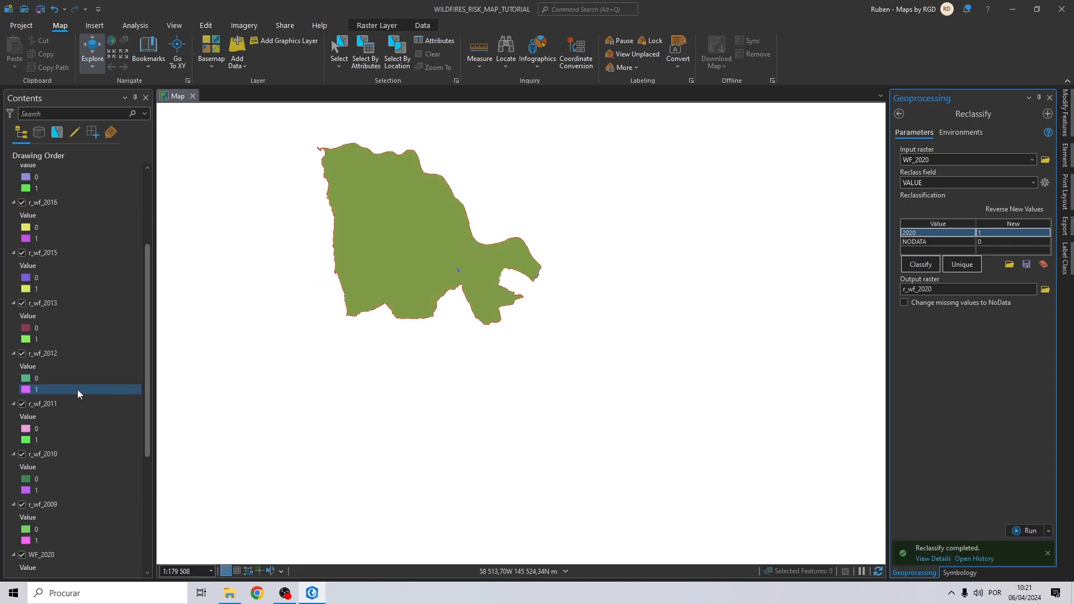
{"action": "scroll", "coordinate": [56, 235], "scroll_direction": "up", "scroll_amount": 3}
{"action": "scroll", "coordinate": [52, 189], "scroll_direction": "down", "scroll_amount": 5}
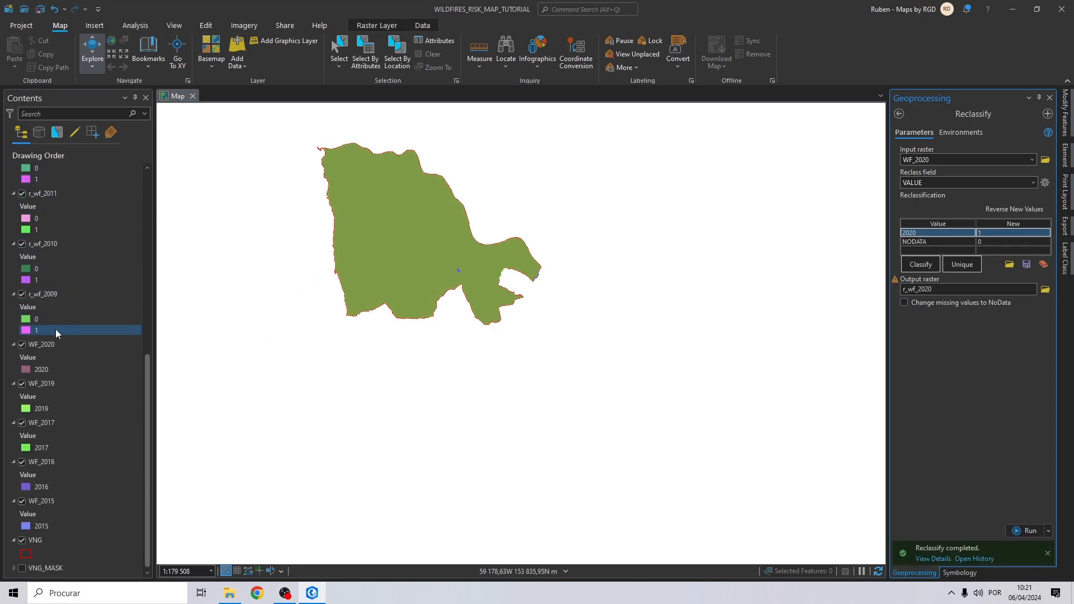
Remove the original WF_2015, WF_2016, WF_2017, WF_2019 and WF_2020 raster layers from the map
{"action": "left_click", "coordinate": [52, 500]}
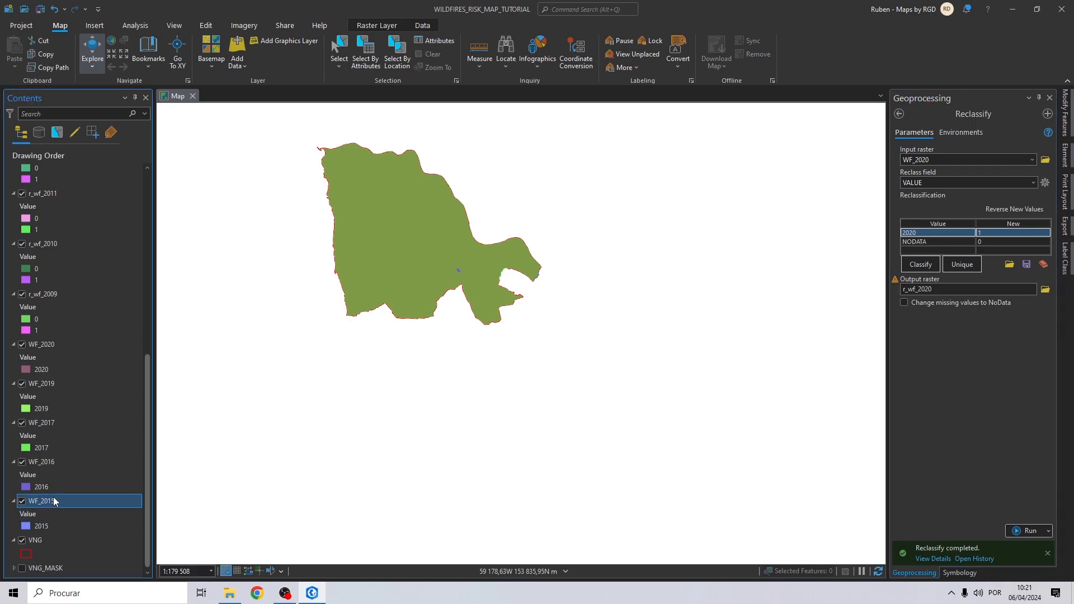
{"action": "left_click", "coordinate": [51, 342], "text": "shift"}
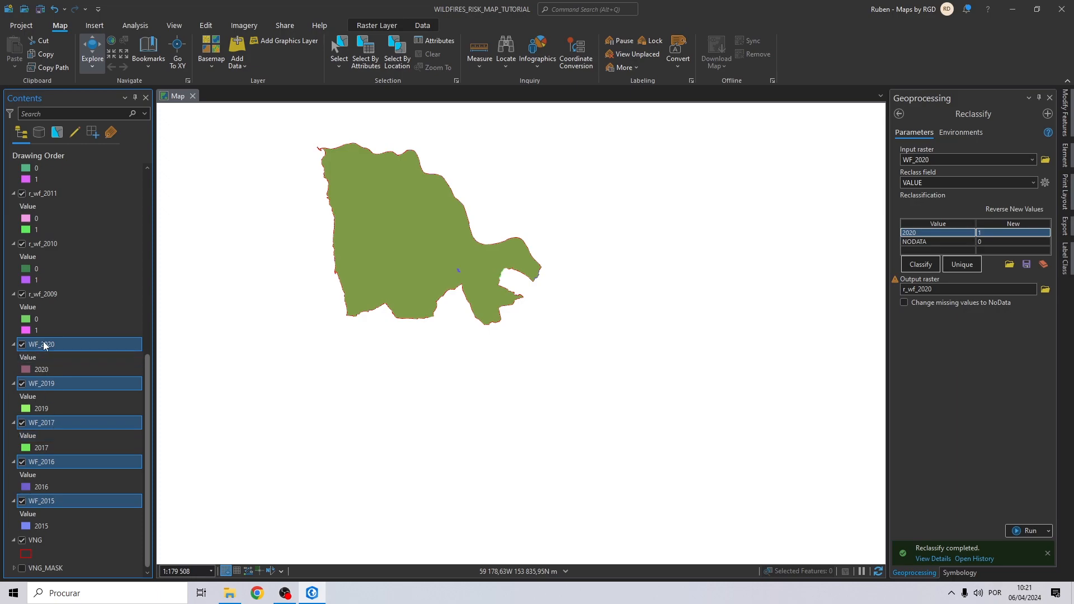
{"action": "right_click", "coordinate": [45, 387]}
{"action": "left_click", "coordinate": [82, 23]}
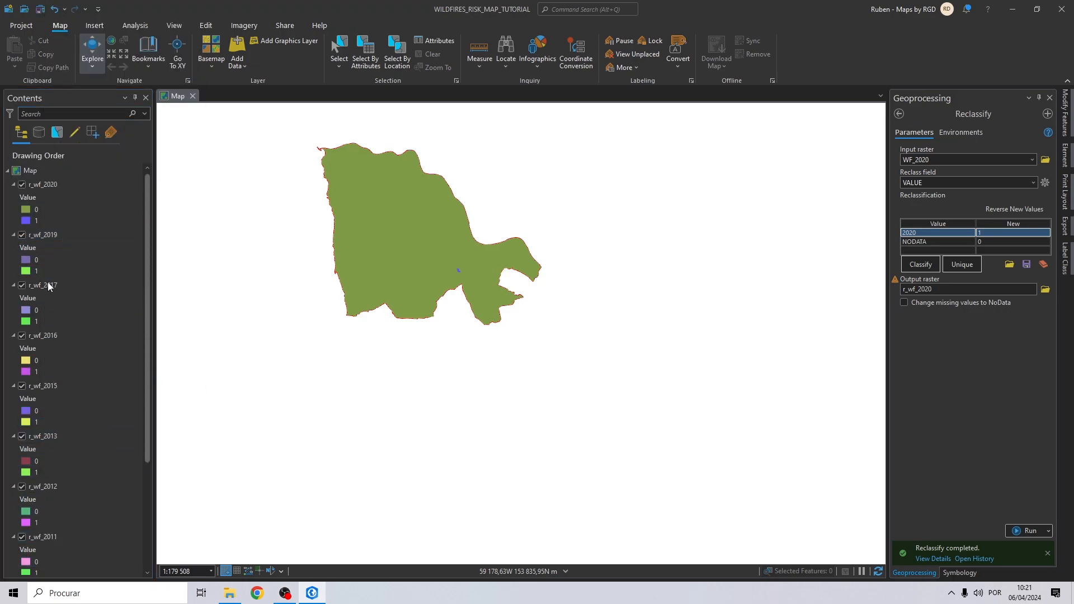
Find the Raster Calculator tool and start its expression with "r_wf_2009" + "r_wf_2010" + "r_wf_2011" + "r_wf_2012"
{"action": "left_click", "coordinate": [900, 115]}
{"action": "left_click", "coordinate": [952, 119]}
{"action": "type", "text": "raster calculator"}
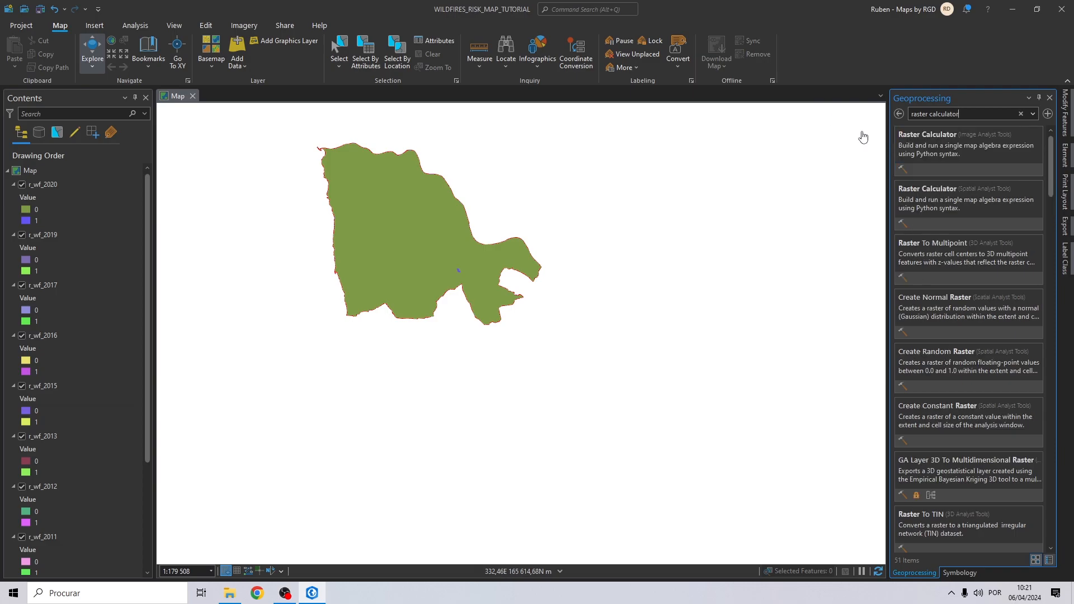
{"action": "left_click", "coordinate": [917, 137]}
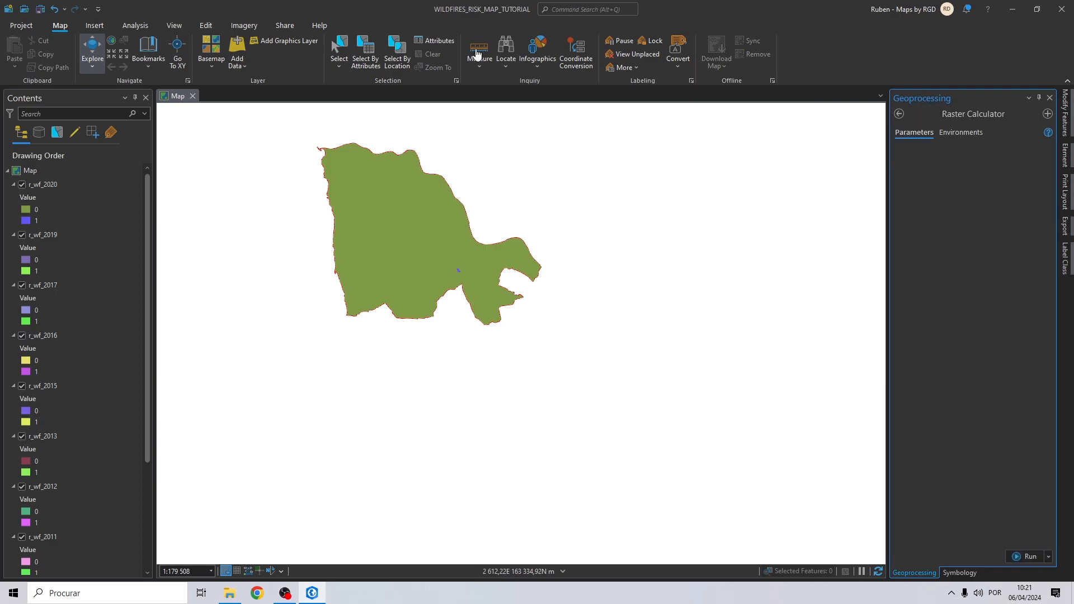
{"action": "scroll", "coordinate": [924, 179], "scroll_direction": "down", "scroll_amount": 2}
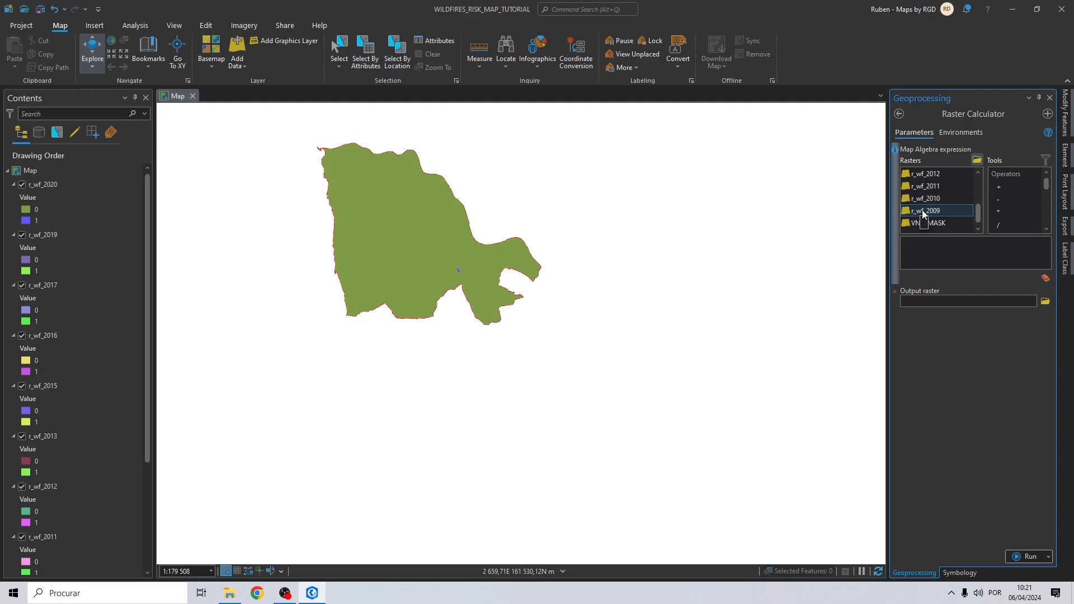
{"action": "double_click", "coordinate": [922, 211]}
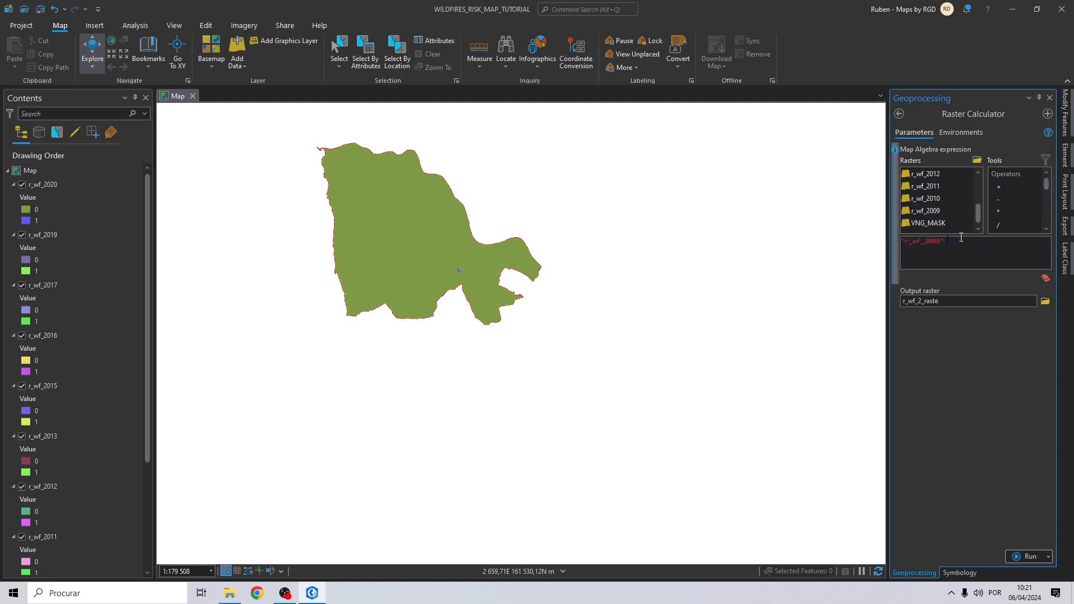
{"action": "double_click", "coordinate": [1016, 188]}
{"action": "double_click", "coordinate": [940, 199]}
{"action": "double_click", "coordinate": [1009, 188]}
{"action": "double_click", "coordinate": [942, 187]}
{"action": "double_click", "coordinate": [1007, 186]}
{"action": "double_click", "coordinate": [926, 173]}
Continue the sum expression by adding r_wf_2013, r_wf_2015, r_wf_2016 and r_wf_2017
{"action": "left_click", "coordinate": [977, 173]}
{"action": "left_click", "coordinate": [977, 174]}
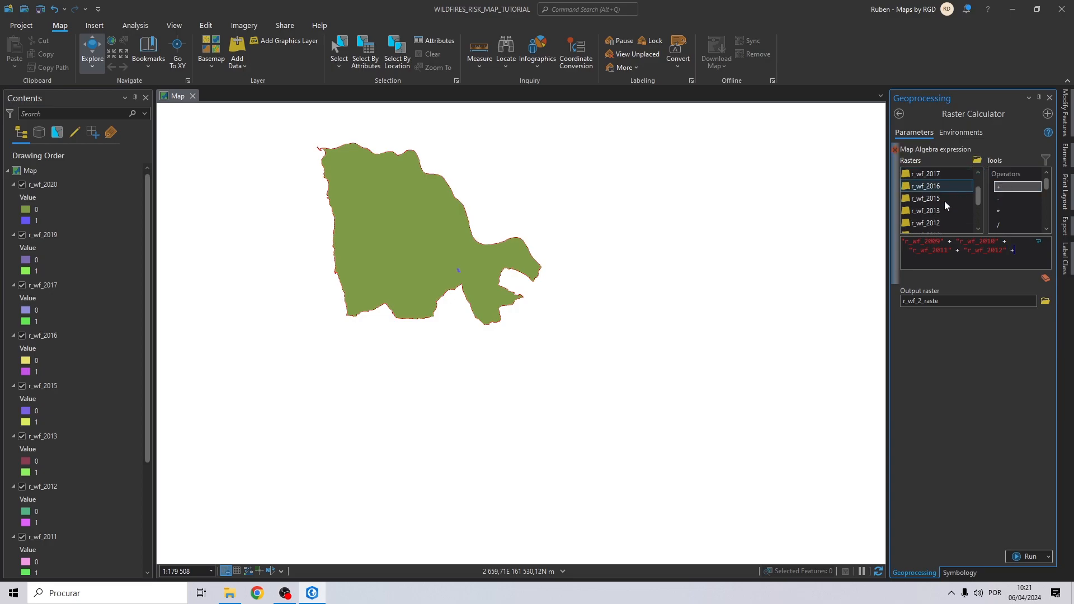
{"action": "double_click", "coordinate": [938, 211]}
{"action": "double_click", "coordinate": [1017, 186]}
{"action": "double_click", "coordinate": [945, 198]}
{"action": "double_click", "coordinate": [996, 186]}
{"action": "double_click", "coordinate": [946, 186]}
{"action": "double_click", "coordinate": [1001, 185]}
{"action": "double_click", "coordinate": [941, 173]}
{"action": "double_click", "coordinate": [1003, 186]}
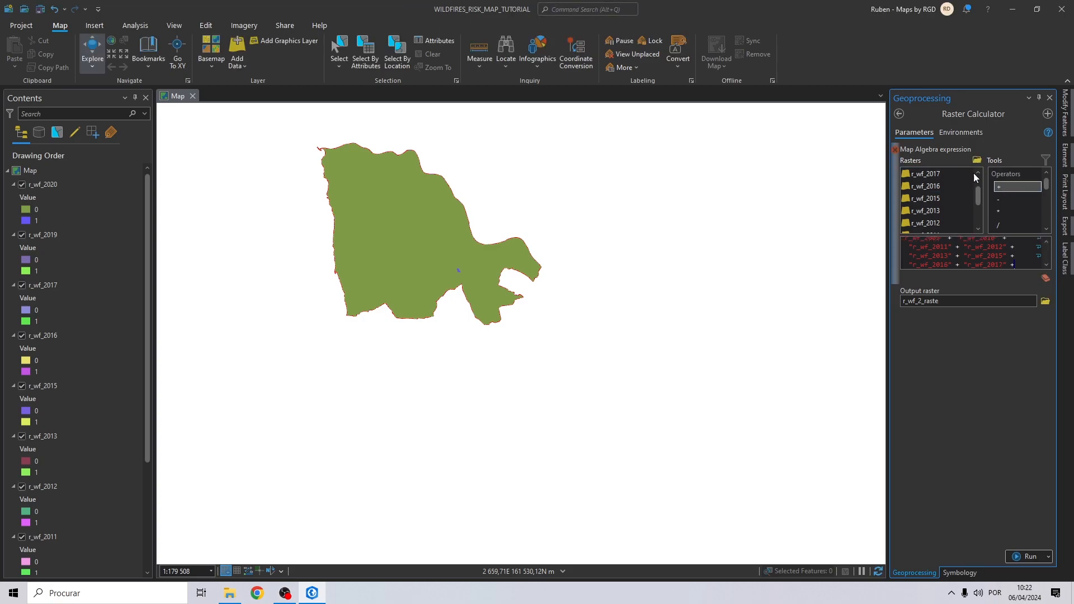
Complete the sum expression by adding r_wf_2019 and r_wf_2020
{"action": "left_click", "coordinate": [978, 171]}
{"action": "double_click", "coordinate": [939, 186]}
{"action": "double_click", "coordinate": [999, 186]}
{"action": "double_click", "coordinate": [933, 174]}
Set the calculation's output coordinate system to ETRS_1989_Portugal_TM06 and its processing extent to the VNG layer
{"action": "left_click", "coordinate": [958, 134]}
{"action": "left_click", "coordinate": [1031, 173]}
{"action": "left_click", "coordinate": [957, 182]}
{"action": "left_click", "coordinate": [923, 243]}
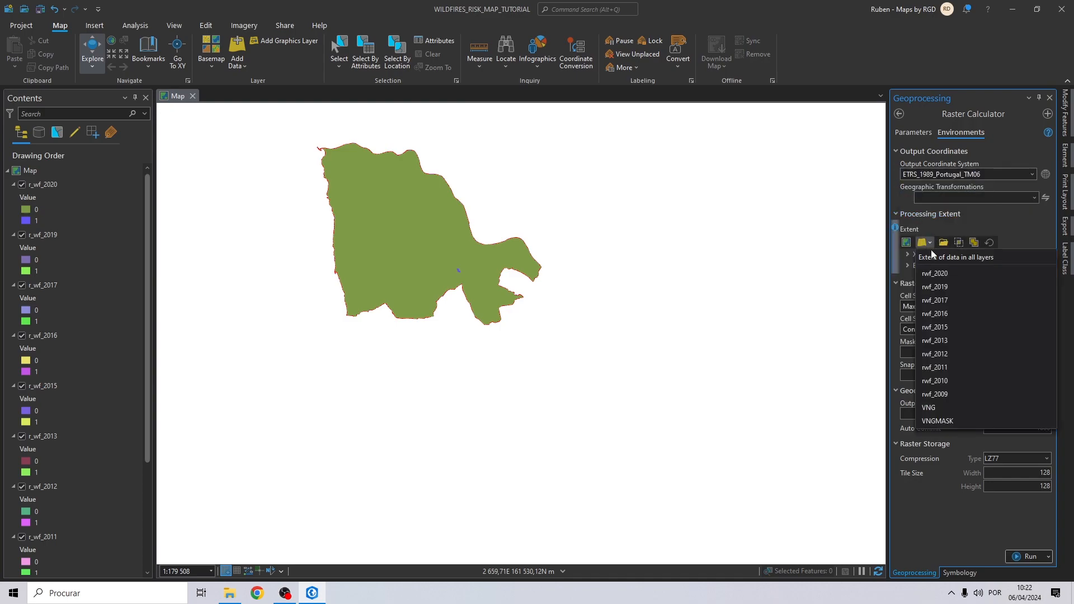
{"action": "left_click", "coordinate": [929, 408]}
Set both the mask and the snap raster of the wildfire sum to VNG_MASK
{"action": "left_click", "coordinate": [1024, 425]}
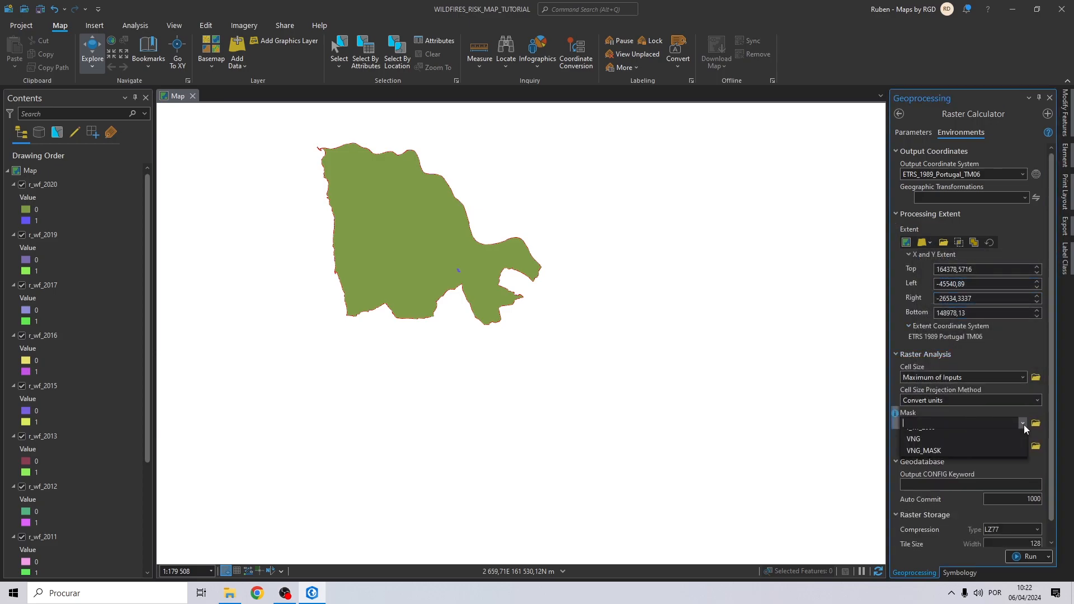
{"action": "left_click", "coordinate": [928, 565]}
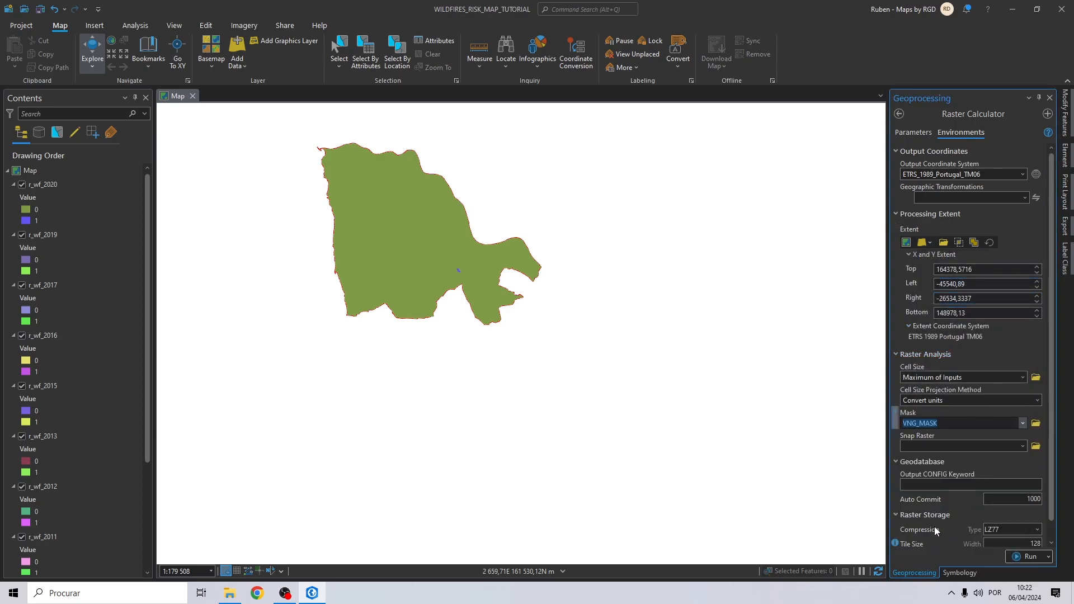
{"action": "left_click", "coordinate": [1022, 445]}
{"action": "left_click", "coordinate": [937, 559]}
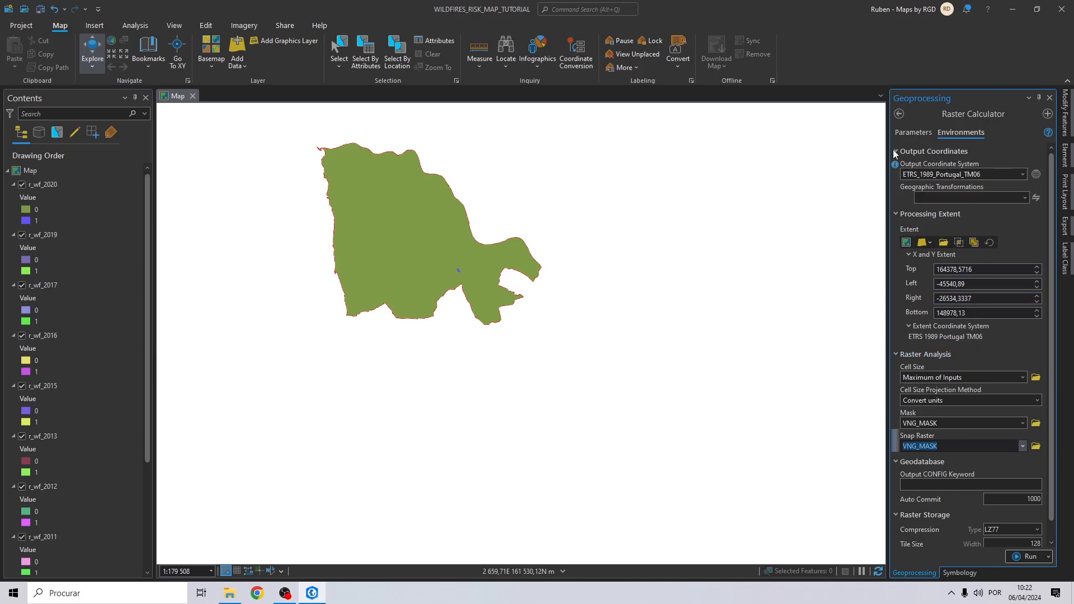
Name the output raster SUM_WF_VNG in the WILDFIRES VNG 2009 - 2020 folder and run the calculation
{"action": "left_click", "coordinate": [900, 132]}
{"action": "left_click", "coordinate": [1045, 302]}
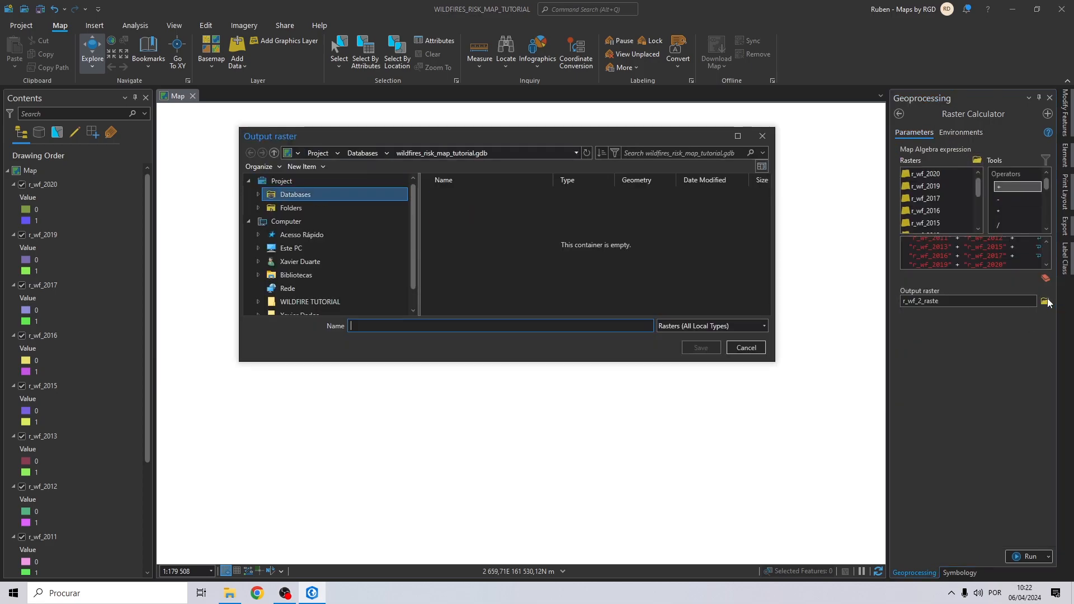
{"action": "left_click", "coordinate": [296, 209]}
{"action": "double_click", "coordinate": [472, 207]}
{"action": "left_click", "coordinate": [477, 236]}
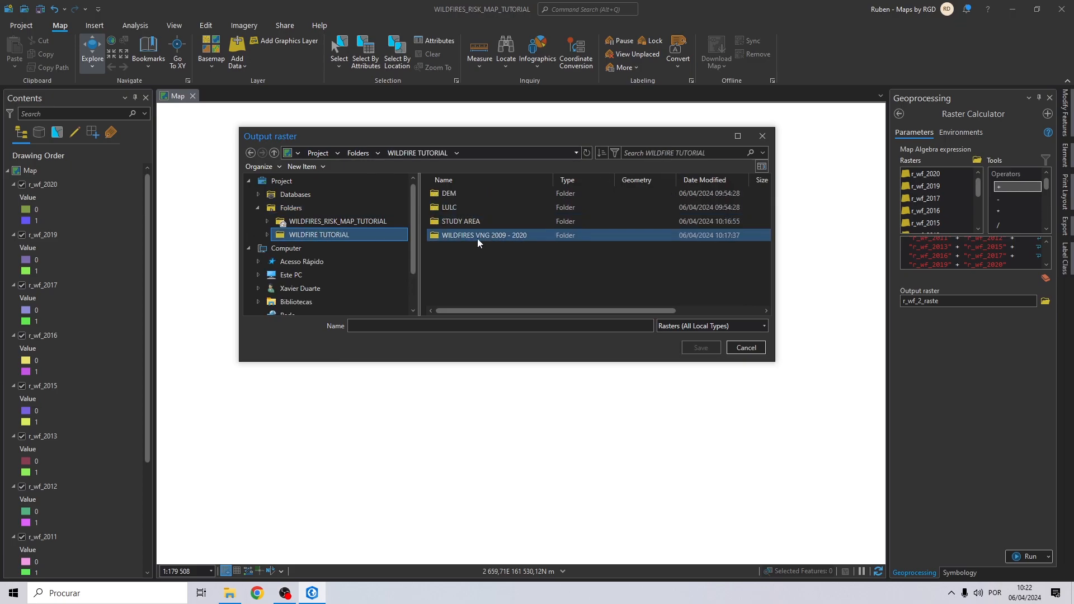
{"action": "double_click", "coordinate": [472, 236]}
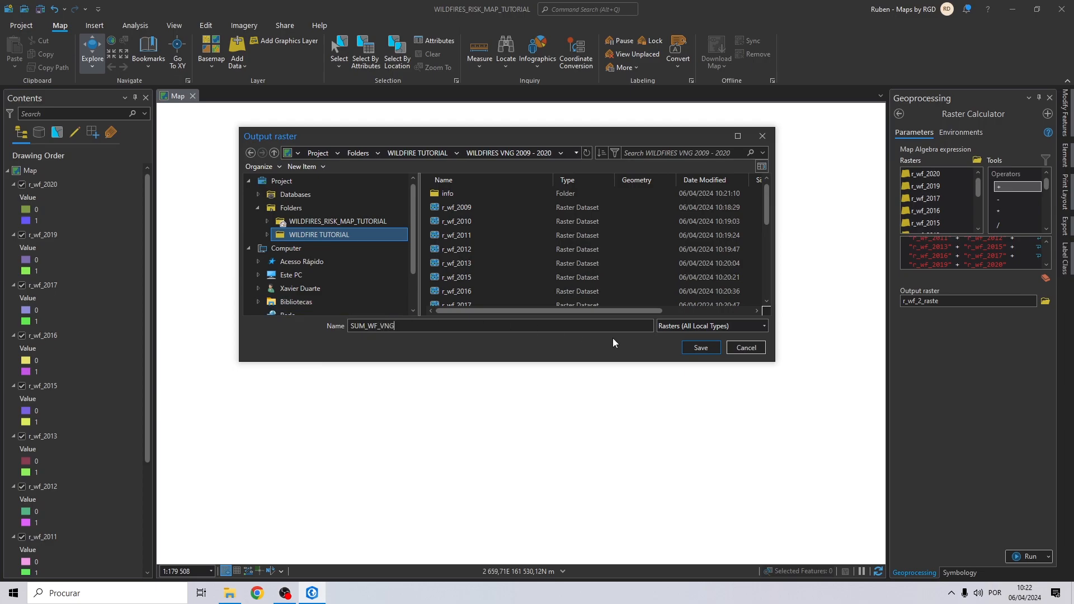
{"action": "left_click", "coordinate": [700, 348]}
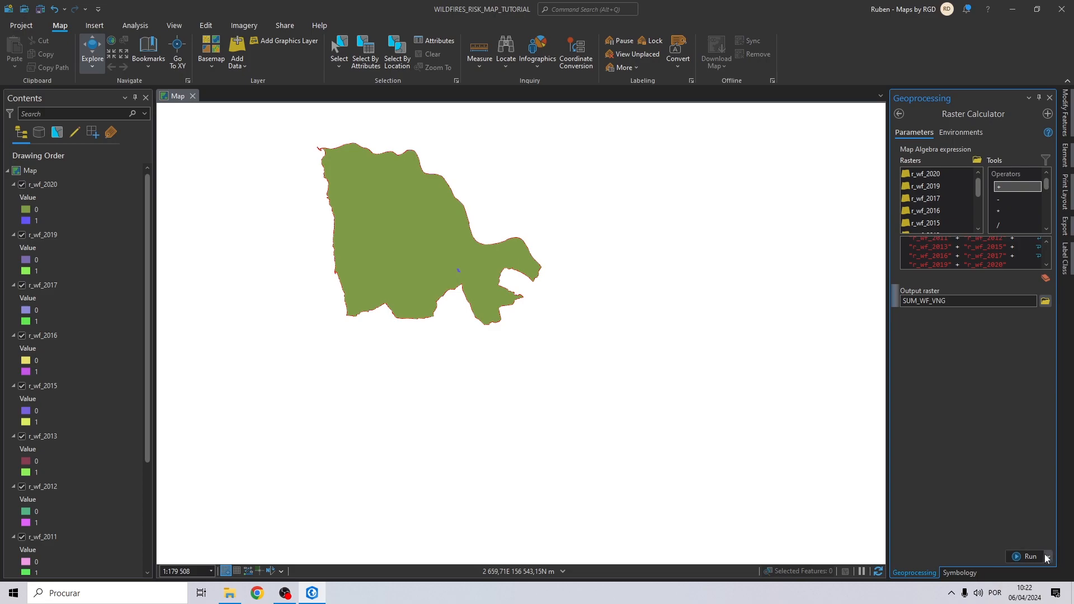
{"action": "left_click", "coordinate": [1028, 556]}
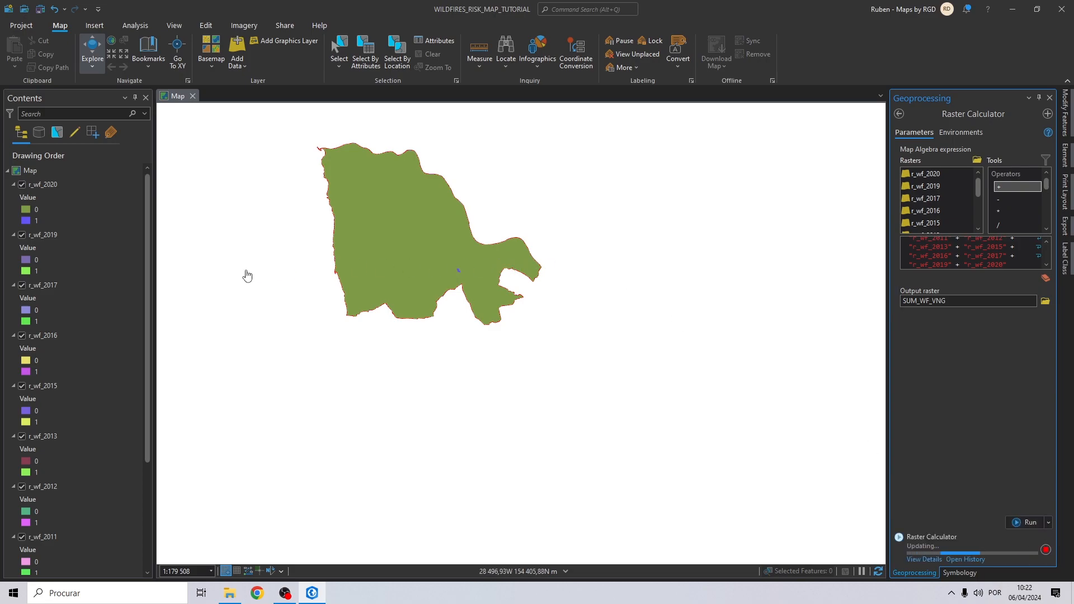
Remove all the reclassified yearly layers, from r_wf_2009 to r_wf_2020, from the map
{"action": "left_click", "coordinate": [45, 257]}
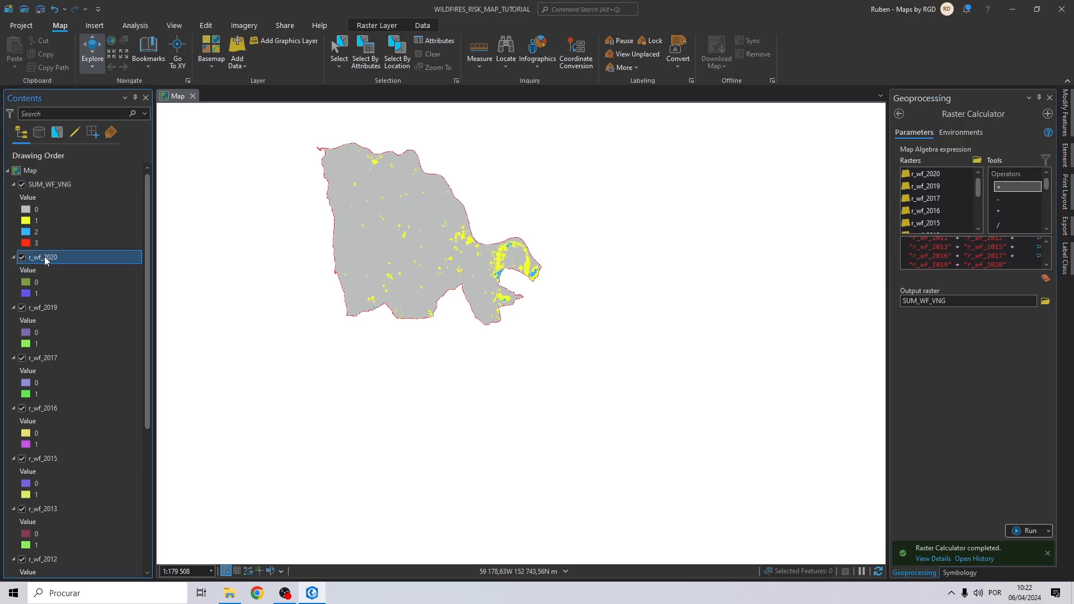
{"action": "scroll", "coordinate": [64, 329], "scroll_direction": "down", "scroll_amount": 2}
{"action": "scroll", "coordinate": [65, 329], "scroll_direction": "down", "scroll_amount": 6}
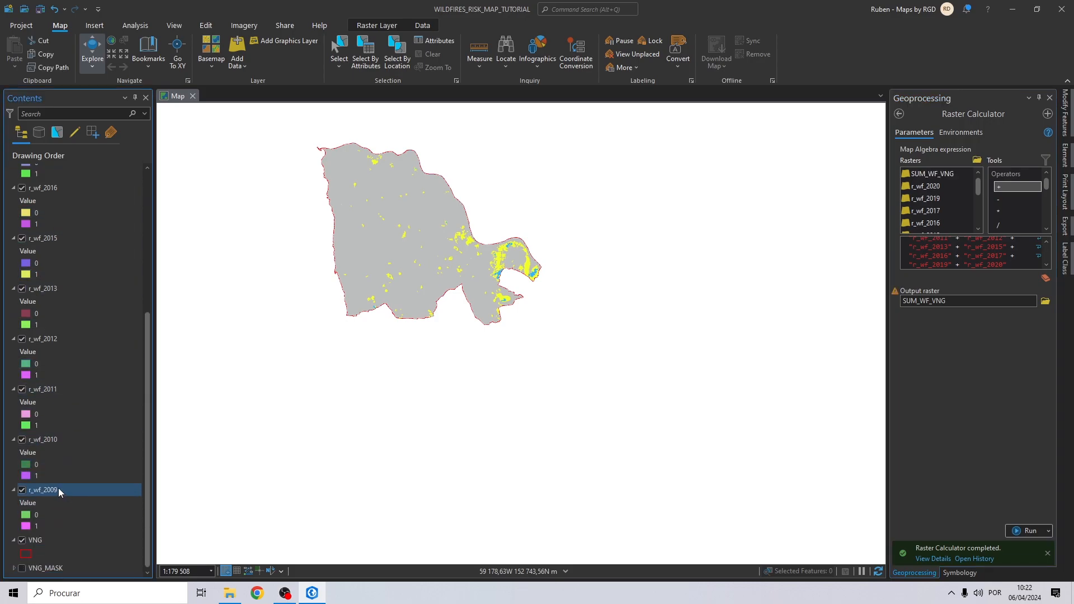
{"action": "left_click", "coordinate": [58, 489], "text": "shift"}
{"action": "scroll", "coordinate": [57, 209], "scroll_direction": "up", "scroll_amount": 8}
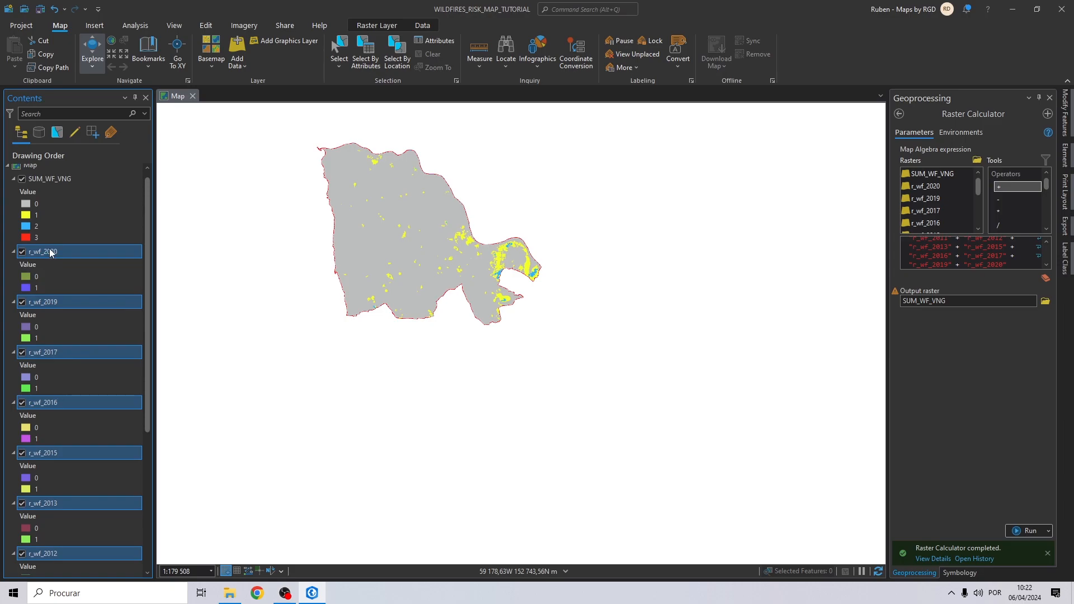
{"action": "right_click", "coordinate": [48, 251]}
{"action": "left_click", "coordinate": [69, 211]}
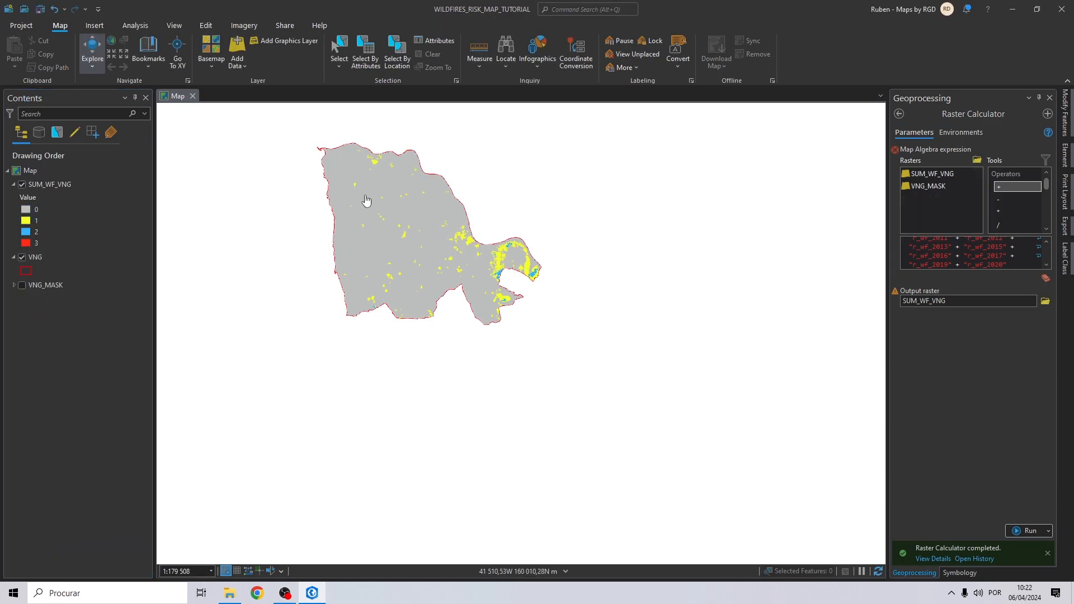
Examine where the cells with values 1, 2 and 3 lie in the SUM_WF_VNG raster
{"action": "scroll", "coordinate": [365, 201], "scroll_direction": "up", "scroll_amount": 4}
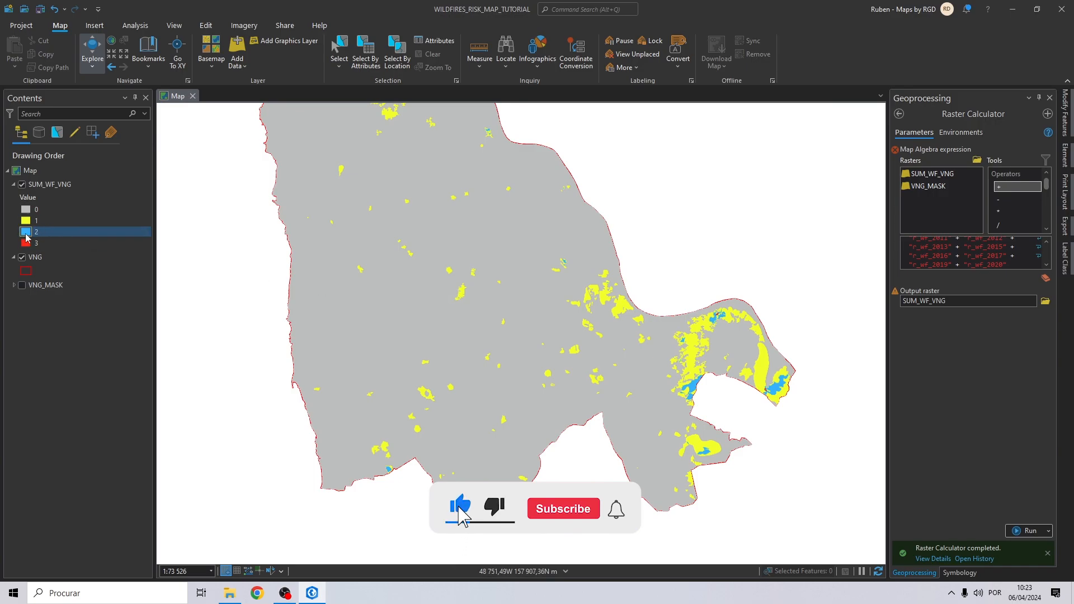
{"action": "scroll", "coordinate": [685, 403], "scroll_direction": "up", "scroll_amount": 2}
{"action": "scroll", "coordinate": [685, 403], "scroll_direction": "up", "scroll_amount": 3}
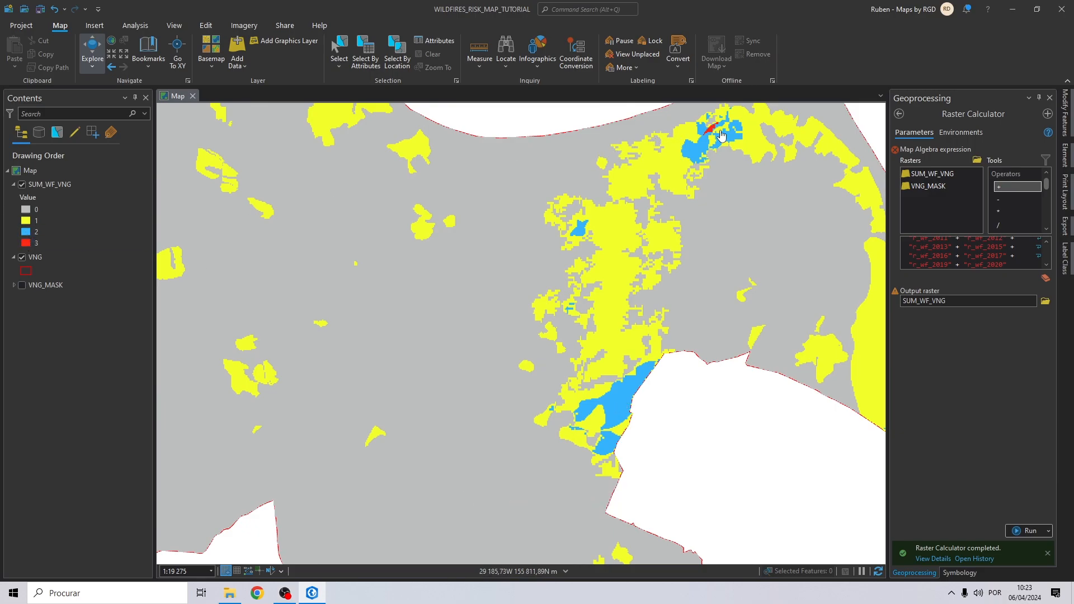
{"action": "left_click_drag", "start_coordinate": [770, 228], "coordinate": [496, 162]}
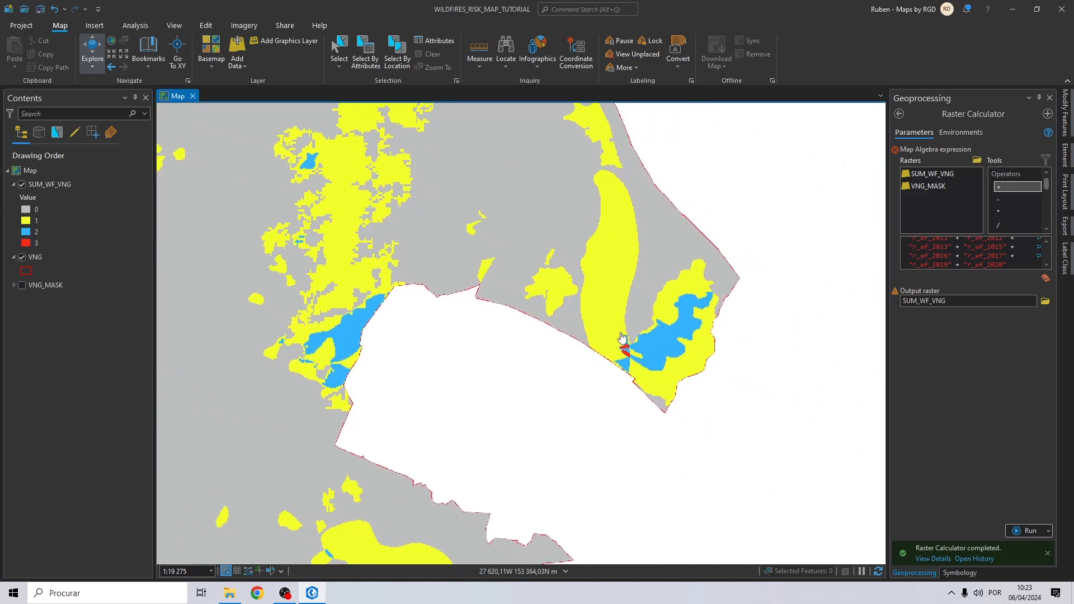
{"action": "scroll", "coordinate": [633, 364], "scroll_direction": "down", "scroll_amount": 3}
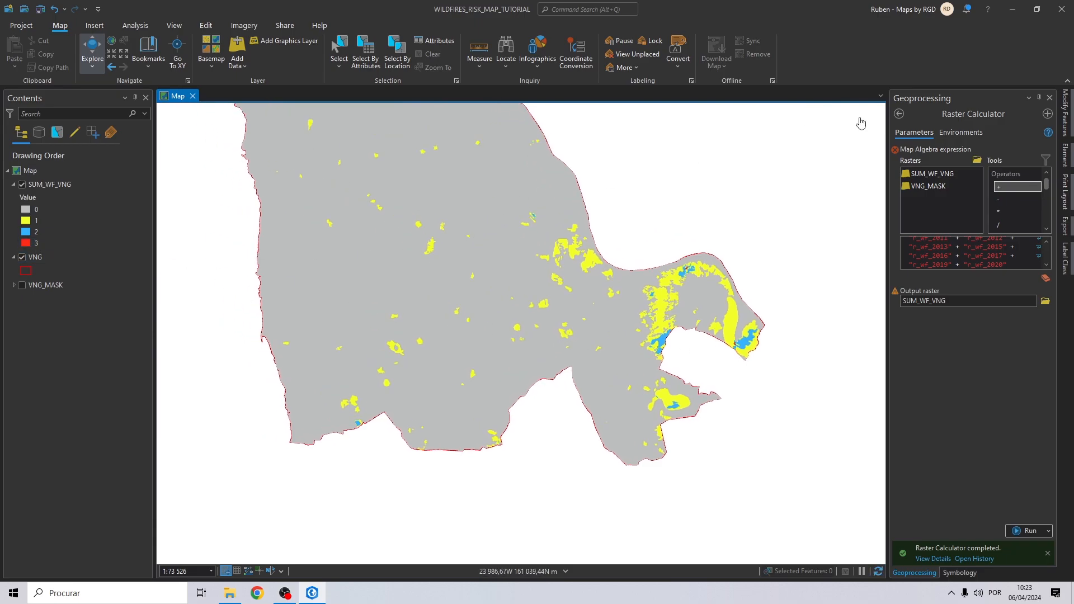
Start a new Raster Calculator run with the expression "SUM_WF_VNG" *100 /10
{"action": "left_click", "coordinate": [899, 115]}
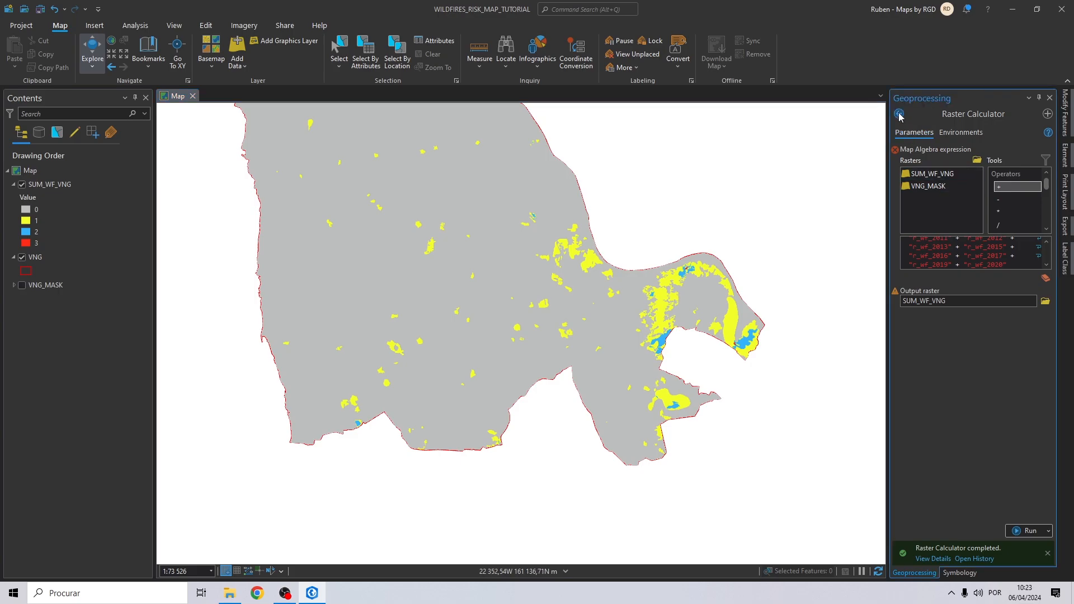
{"action": "left_click", "coordinate": [932, 142]}
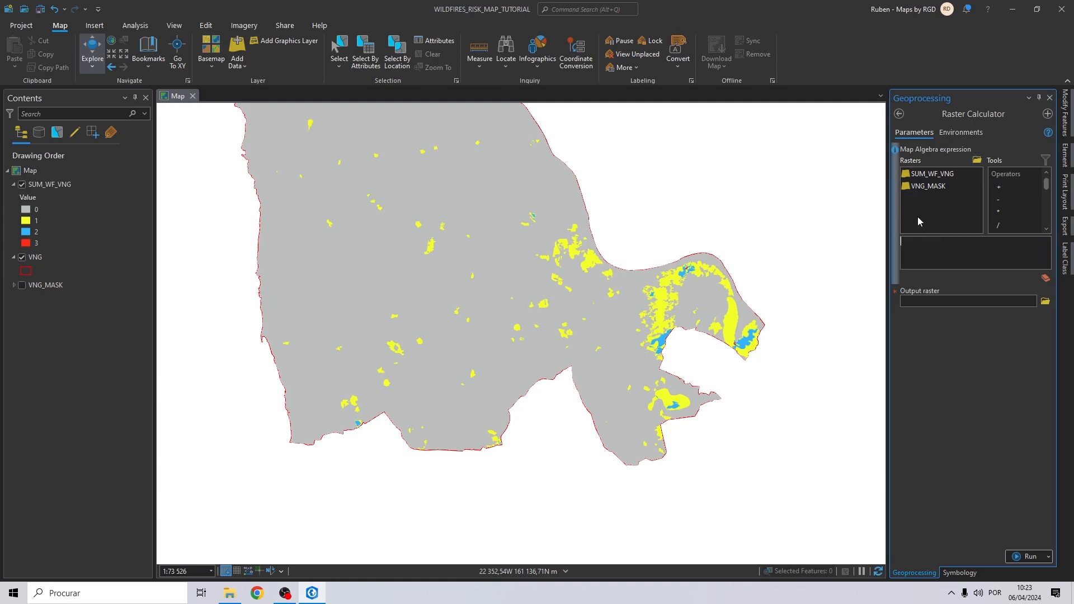
{"action": "double_click", "coordinate": [927, 175]}
{"action": "double_click", "coordinate": [1003, 212]}
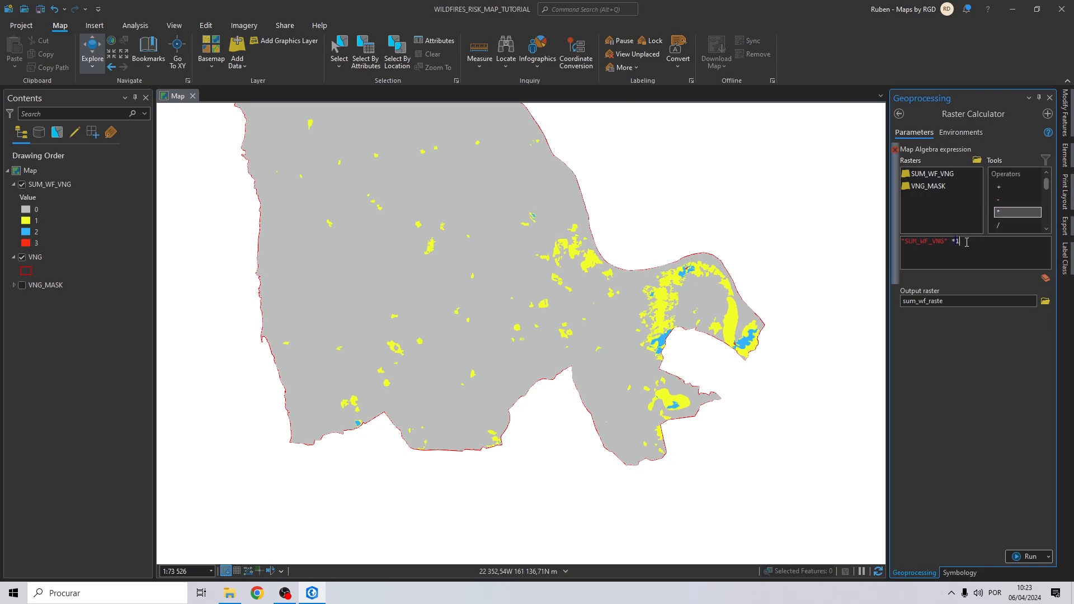
{"action": "double_click", "coordinate": [999, 226]}
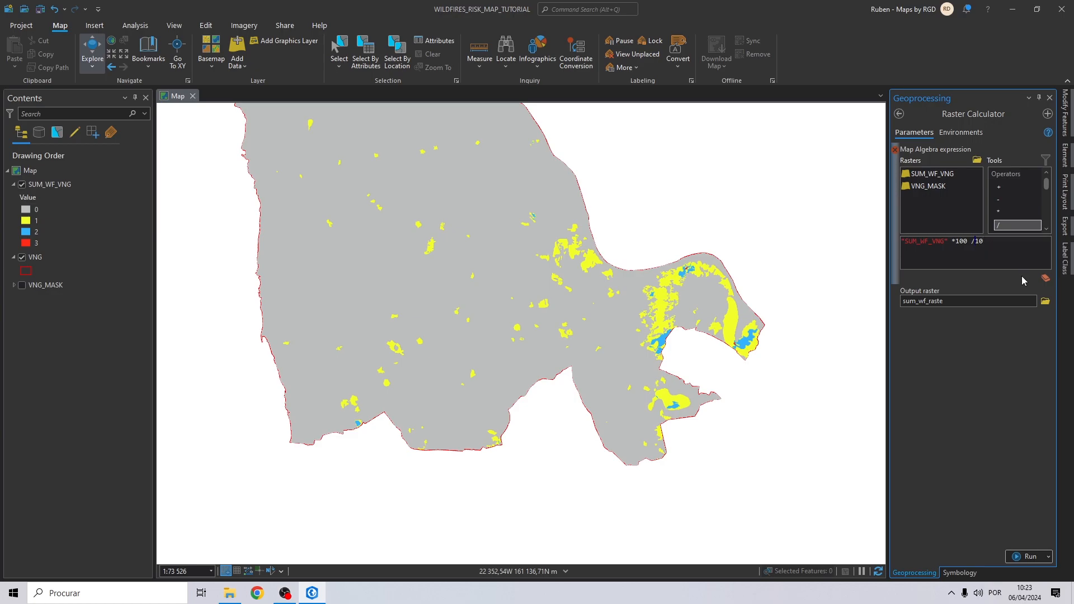
Set the new calculation's output coordinate system to ETRS_1989_Portugal_TM06 and its processing extent to the VNG layer
{"action": "left_click", "coordinate": [961, 132]}
{"action": "left_click", "coordinate": [1033, 174]}
{"action": "left_click", "coordinate": [954, 188]}
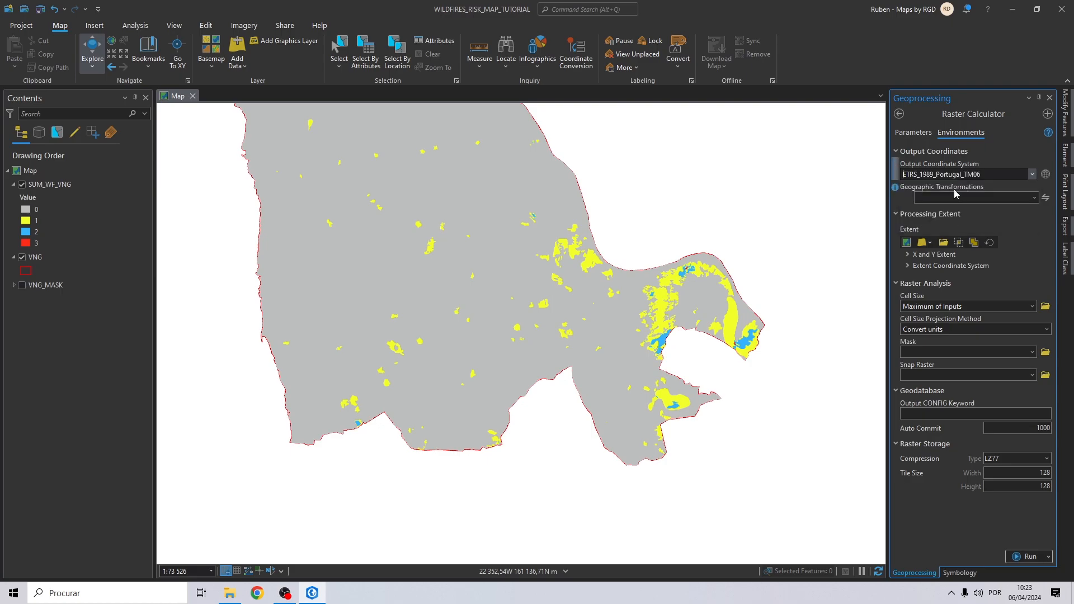
{"action": "left_click", "coordinate": [920, 244]}
{"action": "left_click", "coordinate": [930, 288]}
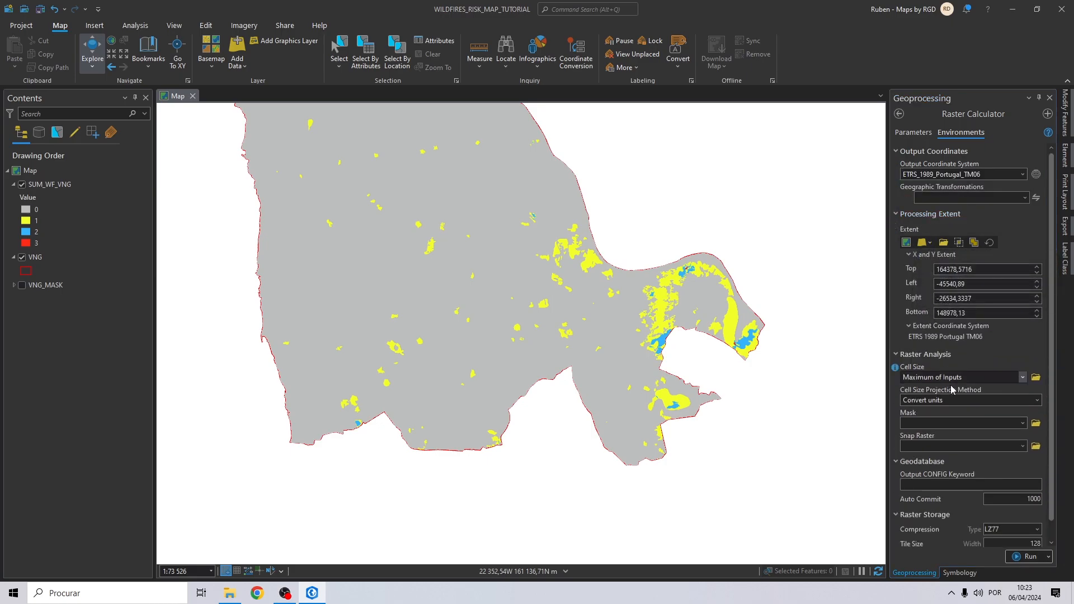
Assign VNG_MASK as both the mask and the snap raster for the SUM_WF_VNG percentage calculation
{"action": "left_click", "coordinate": [1022, 423]}
{"action": "left_click", "coordinate": [940, 458]}
{"action": "left_click", "coordinate": [1023, 446]}
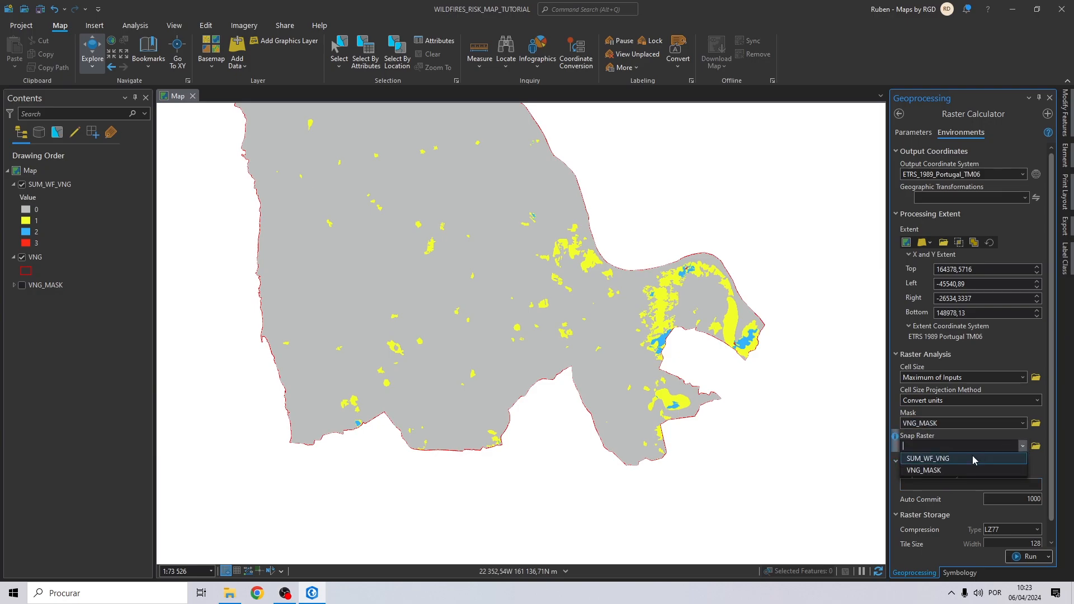
{"action": "left_click", "coordinate": [928, 469]}
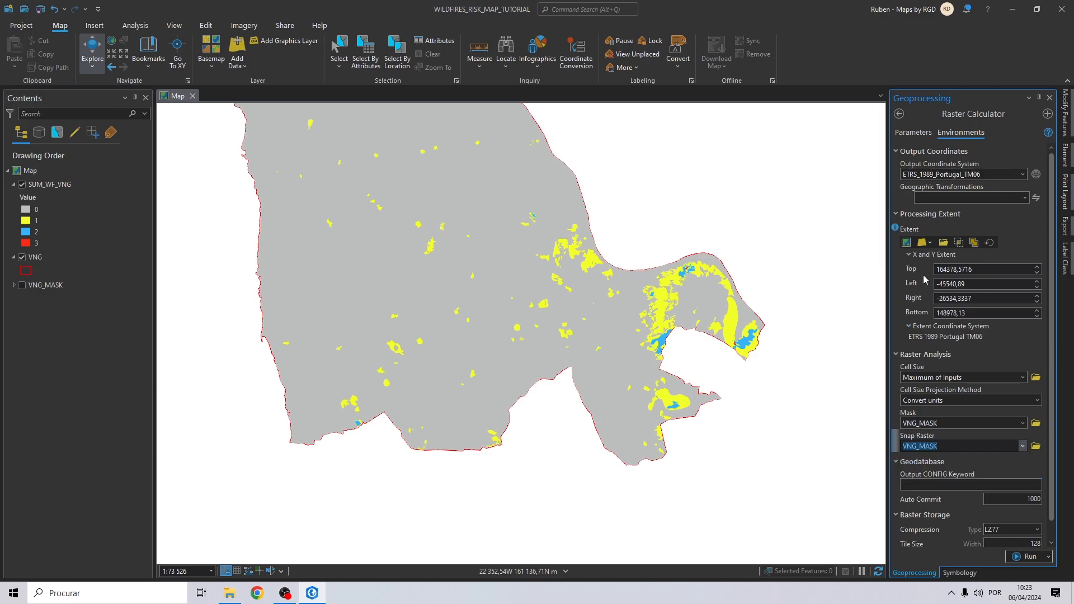
Save the calculation's output as eq_sum_wf_vng in the WILDFIRES VNG 2009 - 2020 folder and run the Raster Calculator
{"action": "left_click", "coordinate": [908, 132]}
{"action": "left_click", "coordinate": [1044, 301]}
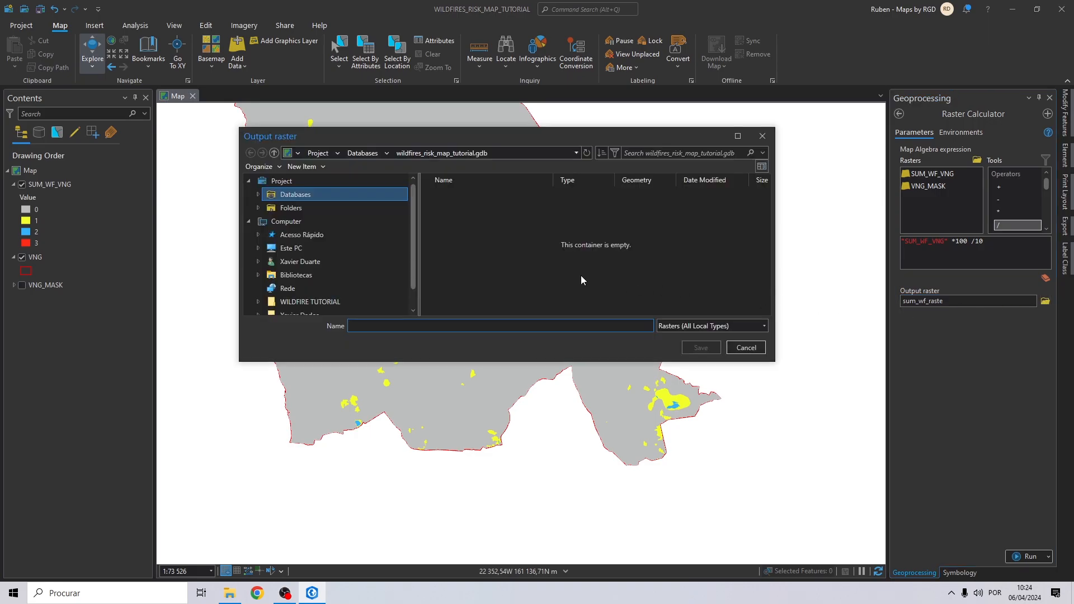
{"action": "left_click", "coordinate": [288, 208]}
{"action": "double_click", "coordinate": [455, 208]}
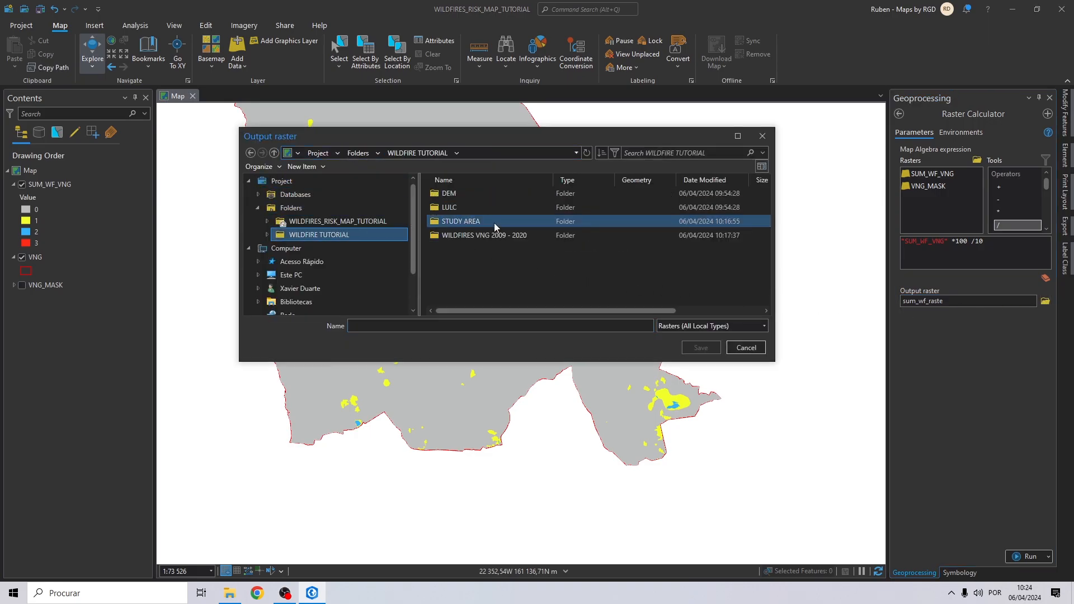
{"action": "double_click", "coordinate": [458, 234]}
{"action": "scroll", "coordinate": [485, 233], "scroll_direction": "down", "scroll_amount": 2}
{"action": "scroll", "coordinate": [484, 231], "scroll_direction": "up", "scroll_amount": 1}
{"action": "left_click", "coordinate": [485, 236]}
{"action": "left_click_drag", "start_coordinate": [363, 326], "coordinate": [341, 326]}
{"action": "type", "text": "e"}
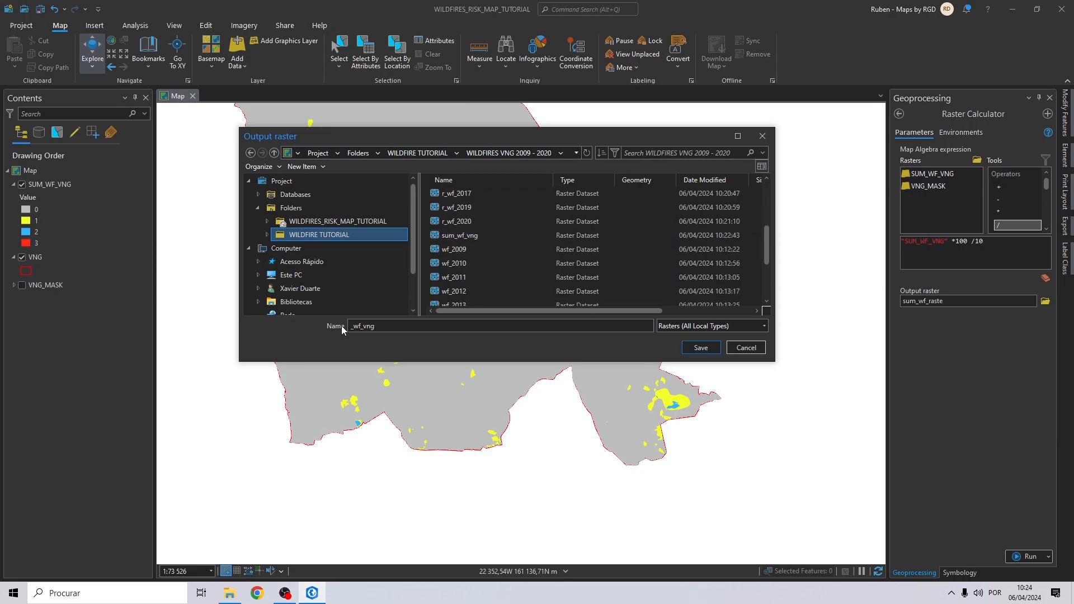
{"action": "type", "text": "q_sum"}
{"action": "left_click", "coordinate": [701, 348]}
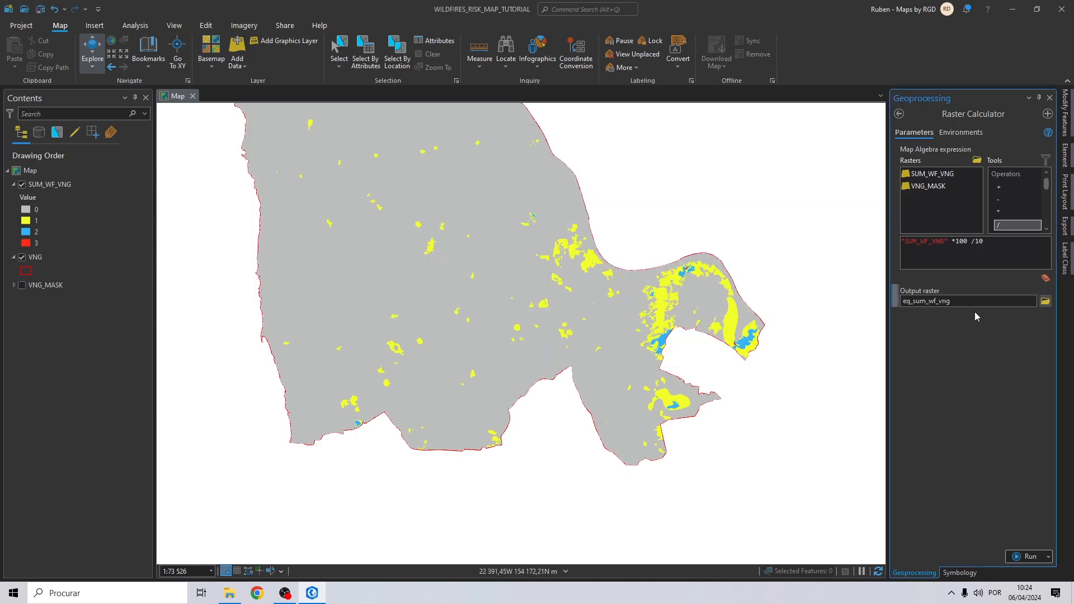
{"action": "left_click", "coordinate": [1028, 557]}
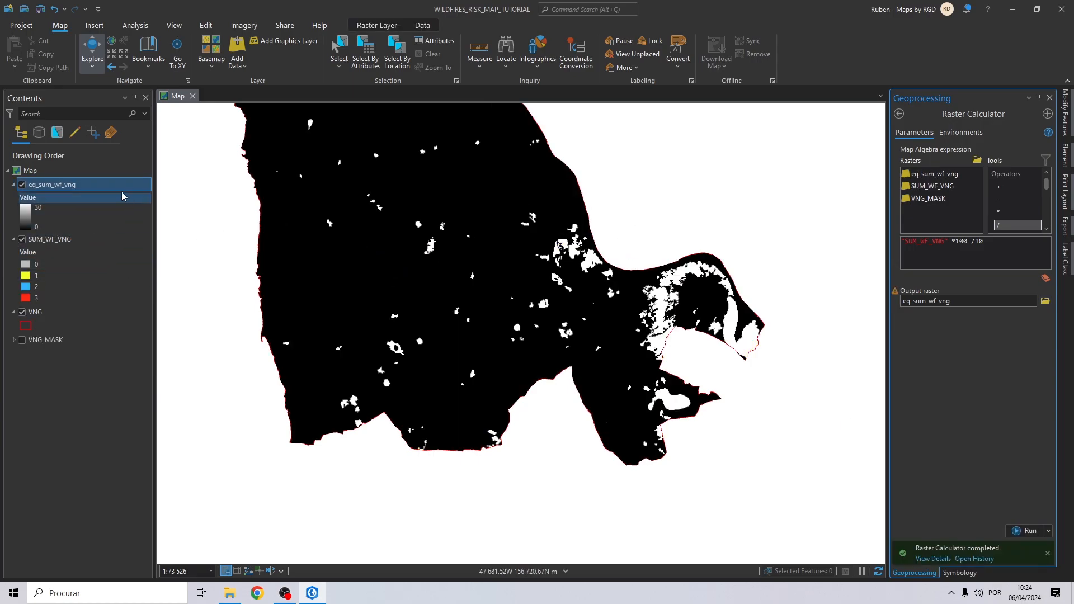
Symbolize eq_sum_wf_vng with Classify, using four Natural Breaks (Jenks) classes on a yellow-to-red color scheme, and inspect the classes on the map
{"action": "right_click", "coordinate": [47, 186]}
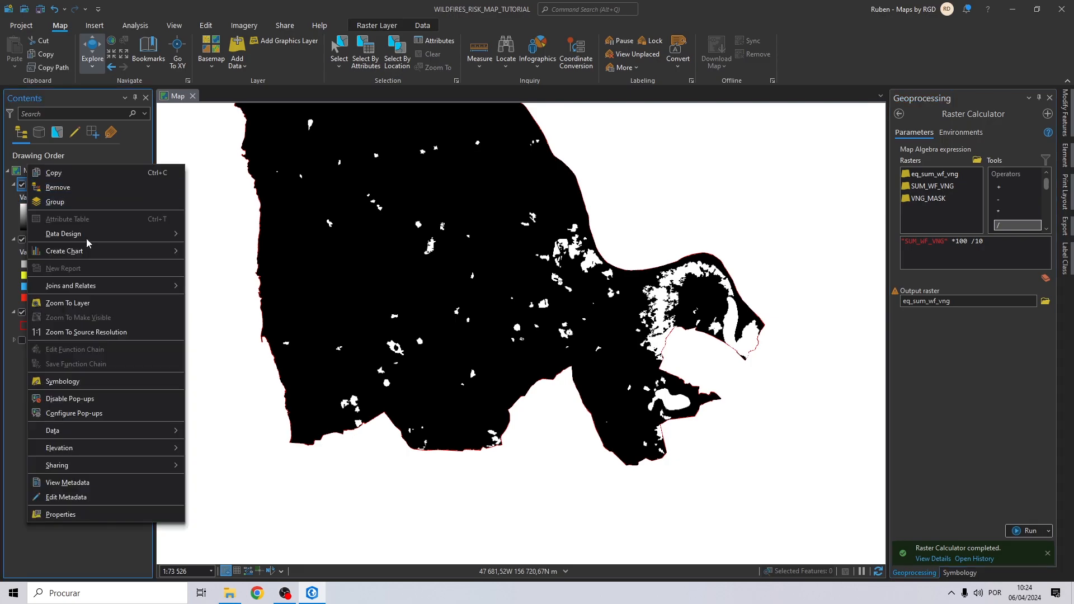
{"action": "left_click", "coordinate": [67, 382]}
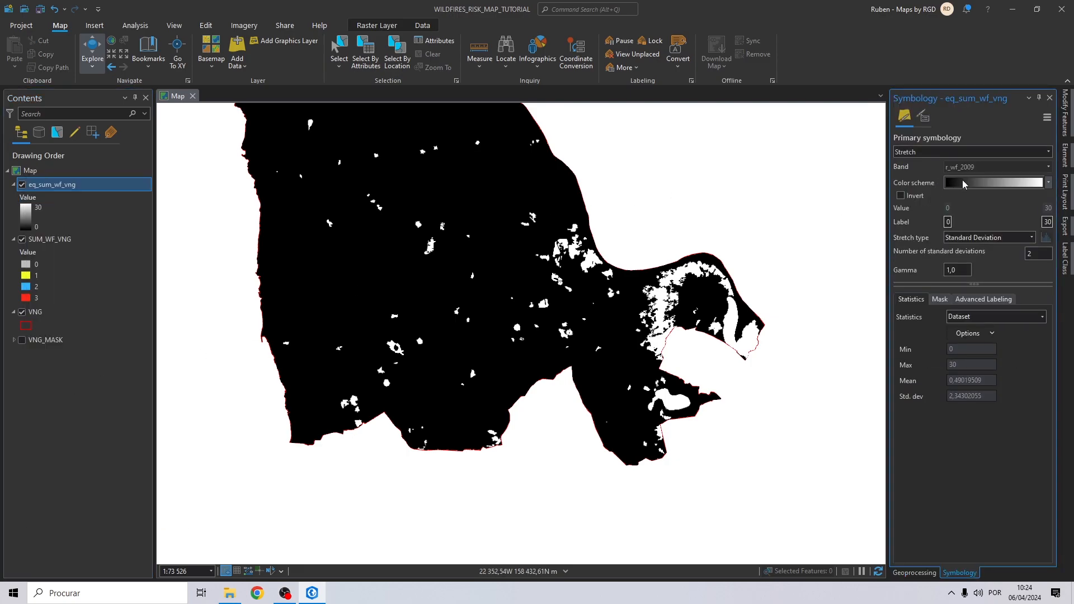
{"action": "left_click", "coordinate": [946, 153]}
{"action": "left_click", "coordinate": [895, 204]}
{"action": "left_click", "coordinate": [921, 153]}
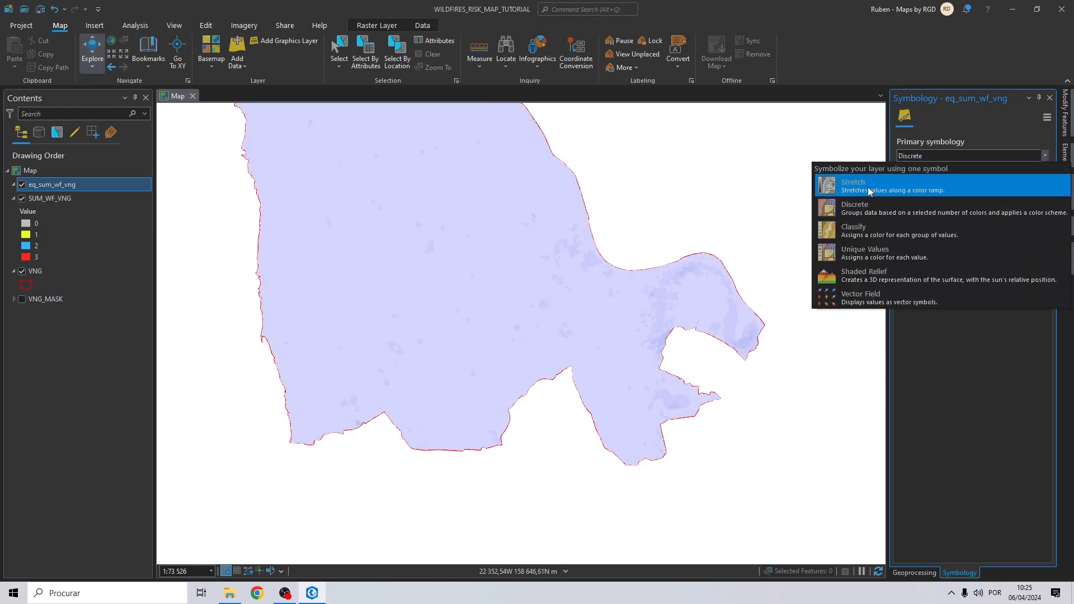
{"action": "left_click", "coordinate": [854, 230]}
{"action": "left_click", "coordinate": [576, 317]}
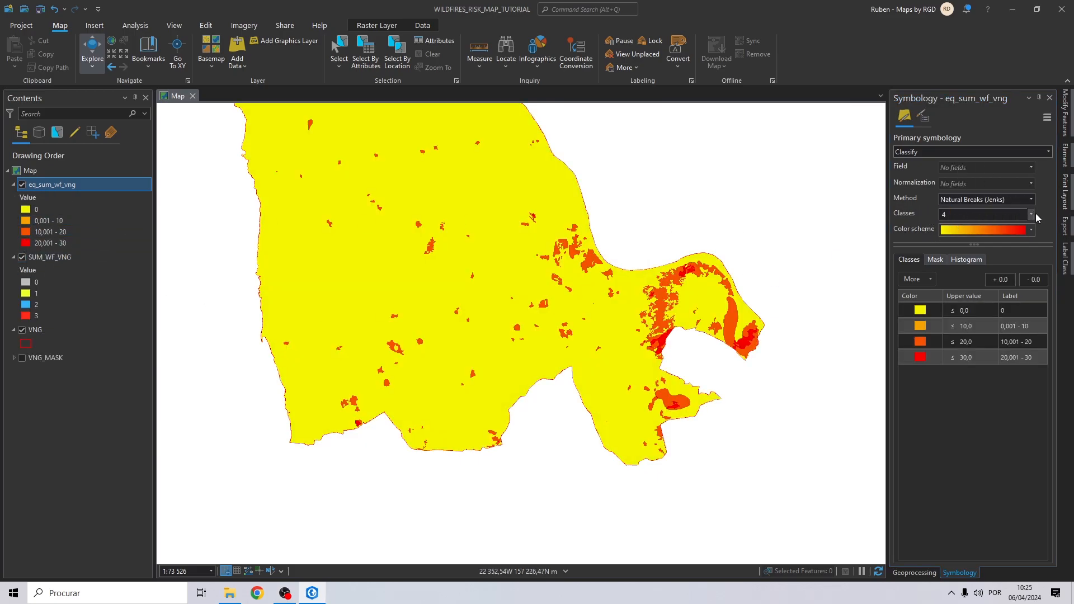
{"action": "scroll", "coordinate": [469, 238], "scroll_direction": "down", "scroll_amount": 2}
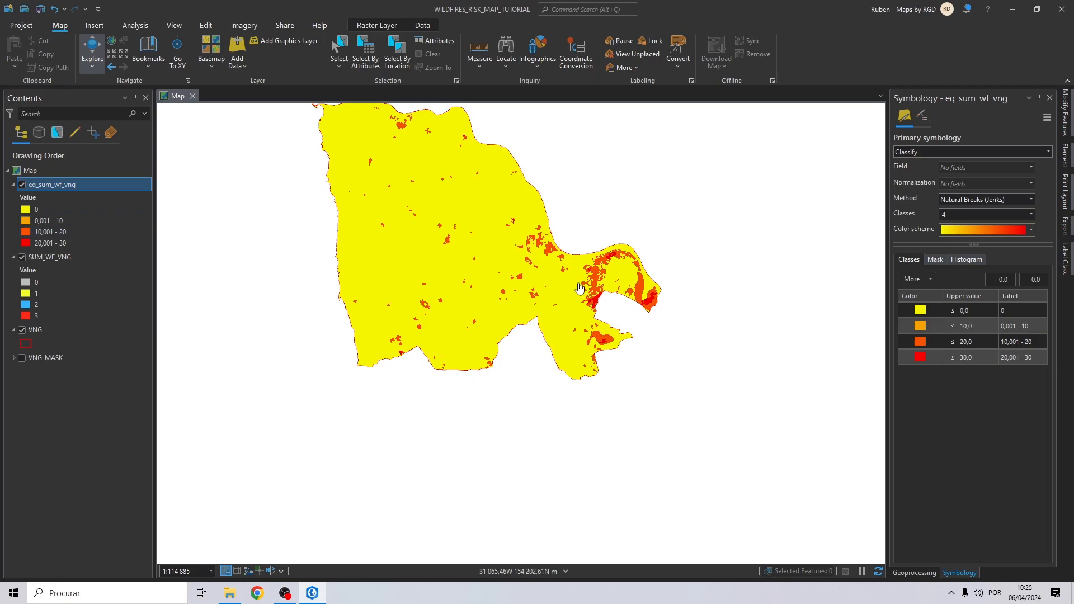
{"action": "left_click", "coordinate": [26, 232]}
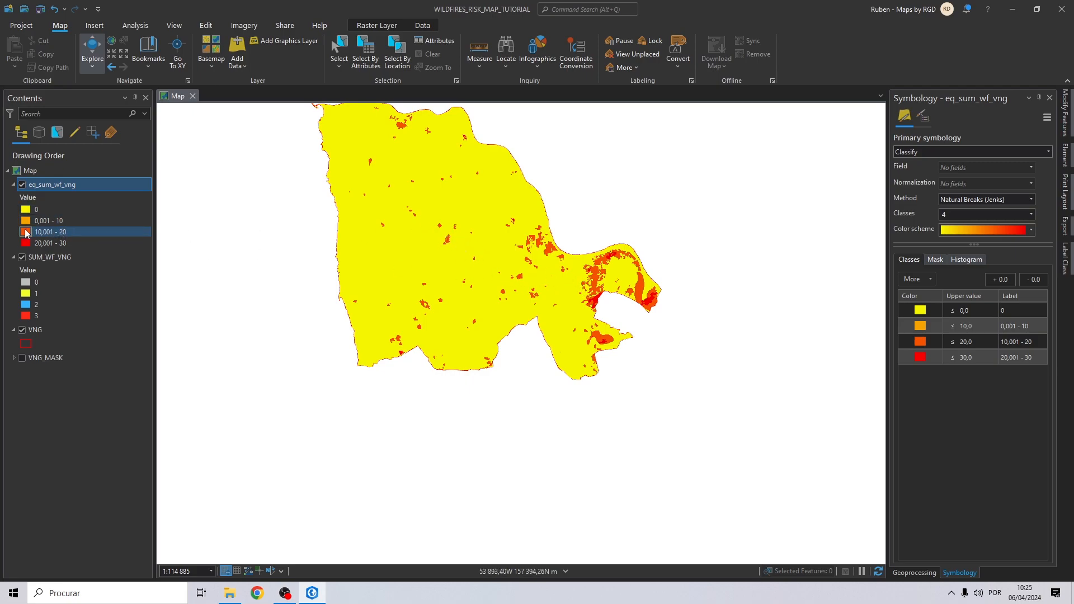
{"action": "scroll", "coordinate": [649, 294], "scroll_direction": "up", "scroll_amount": 3}
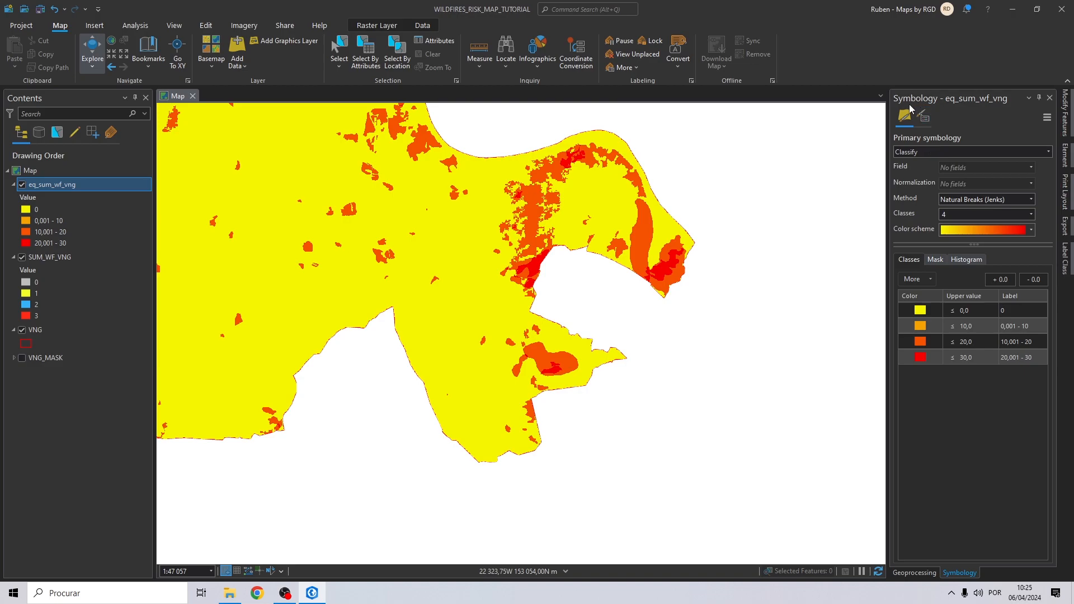
{"action": "left_click", "coordinate": [1049, 98]}
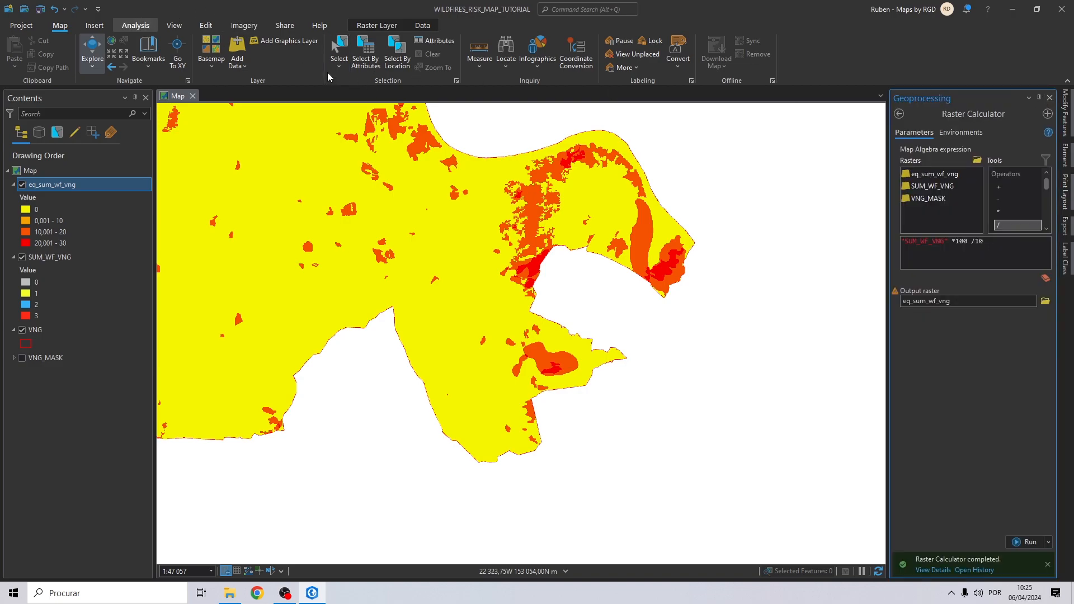
Find the 3D Analyst Reclassify tool and give it eq_sum_wf_vng as the input raster
{"action": "left_click", "coordinate": [379, 68]}
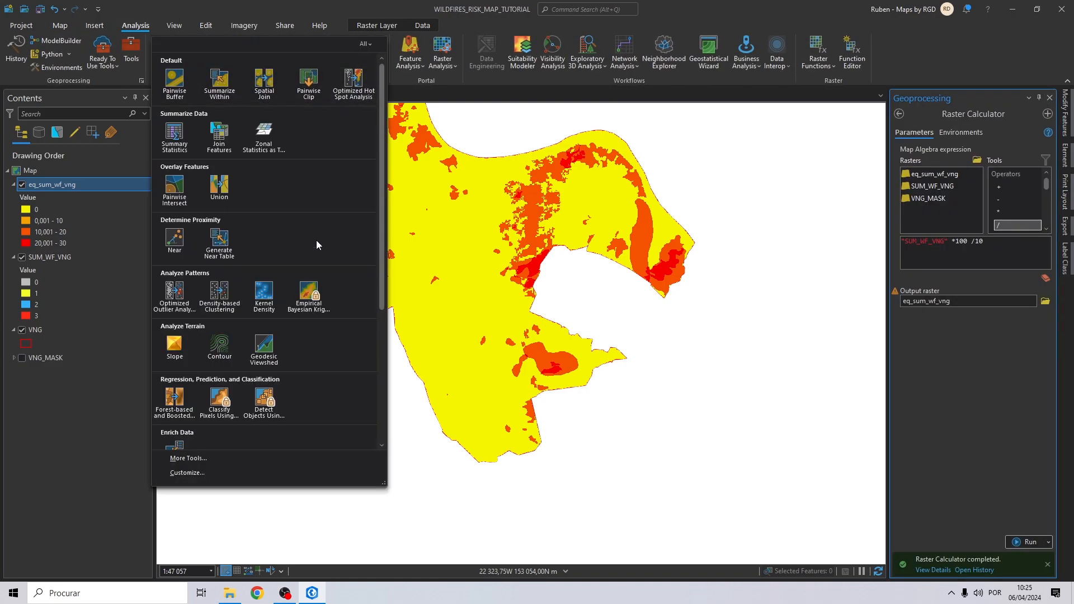
{"action": "left_click", "coordinate": [208, 456]}
{"action": "type", "text": "r"}
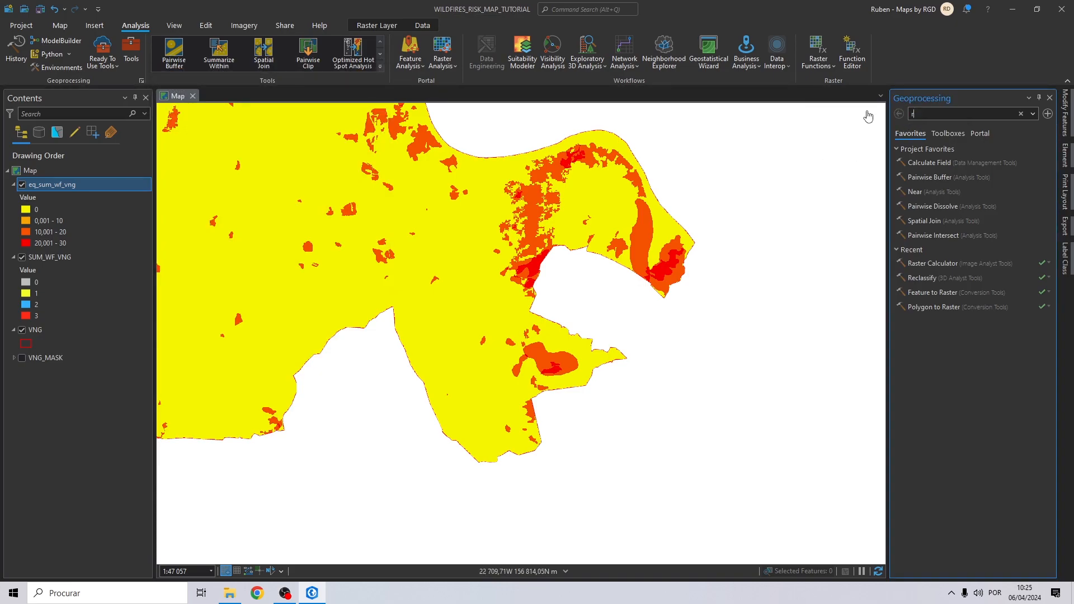
{"action": "type", "text": "eclassify"}
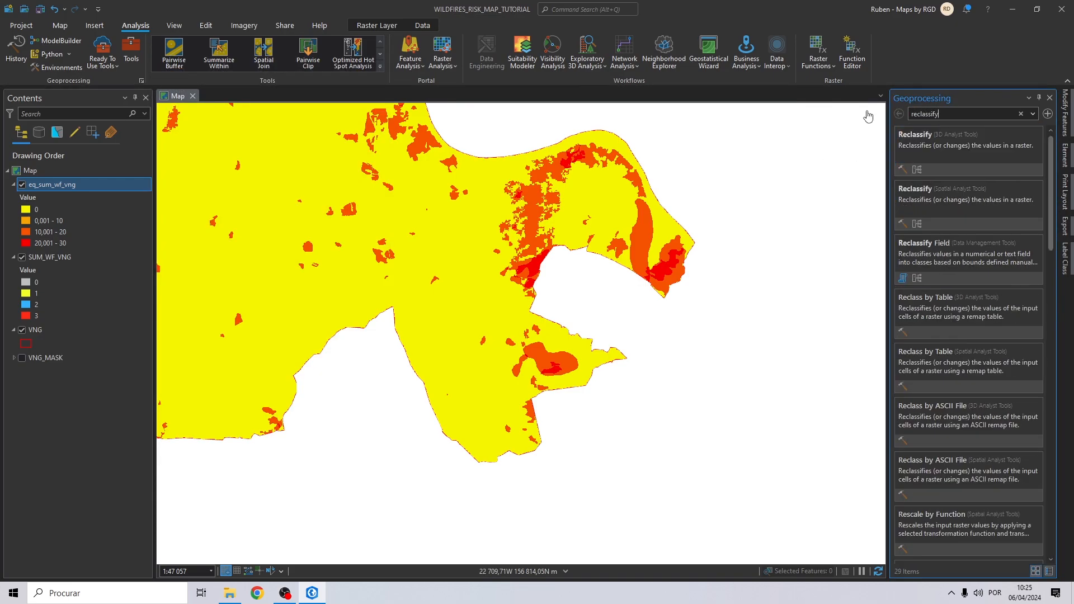
{"action": "left_click", "coordinate": [921, 145]}
{"action": "left_click_drag", "start_coordinate": [56, 184], "coordinate": [923, 160]}
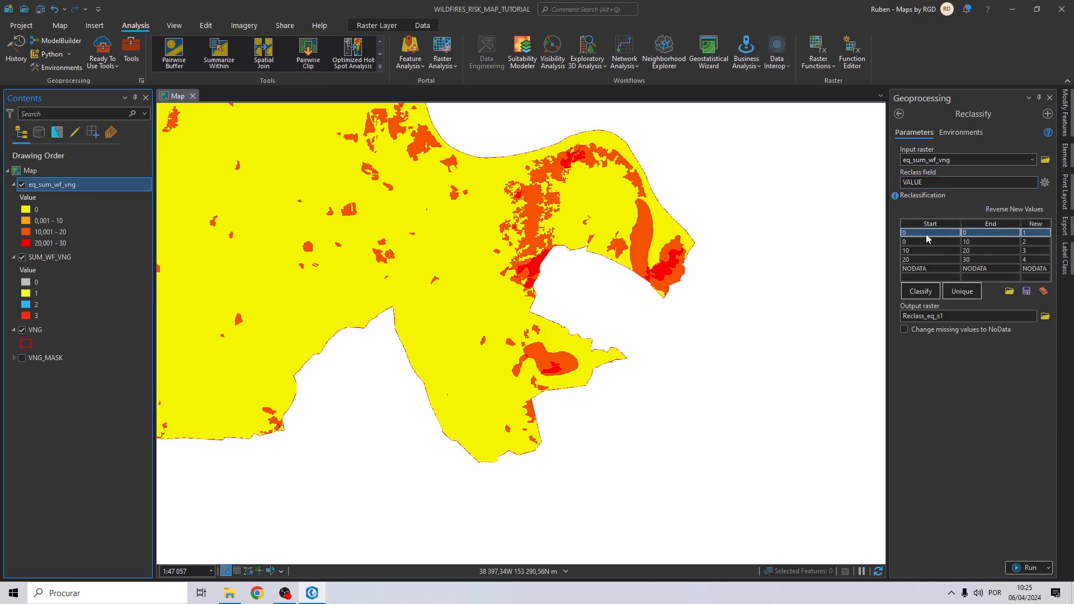
Set the new reclassification values to 1 for range 0–10, 20 for 10–20 and 30 for 20–30
{"action": "left_click", "coordinate": [1030, 242]}
{"action": "key", "text": "Return"}
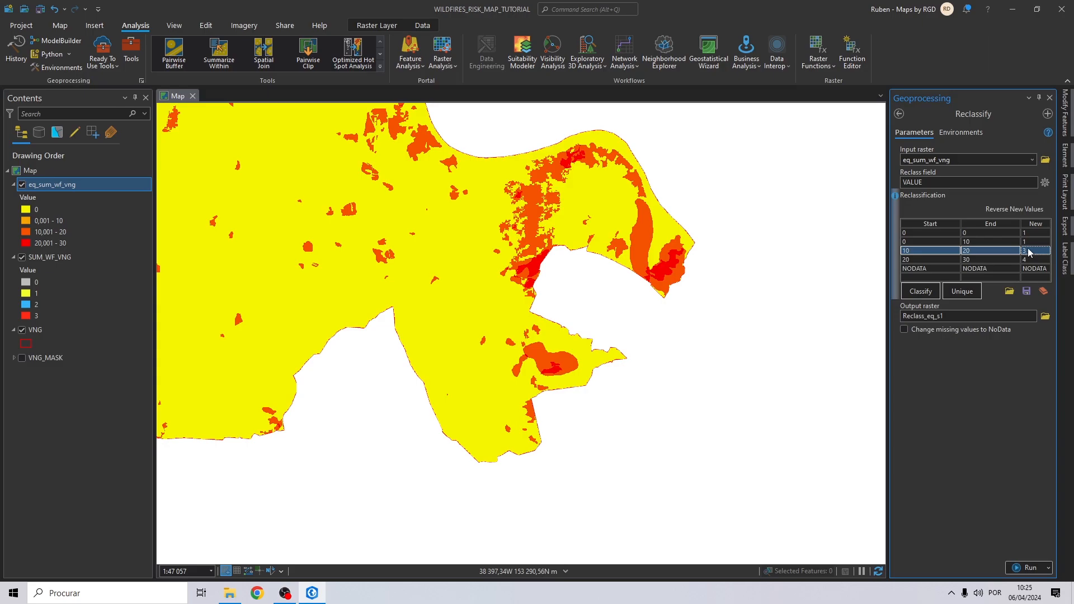
{"action": "left_click", "coordinate": [1035, 250]}
{"action": "type", "text": "20"}
{"action": "key", "text": "Return"}
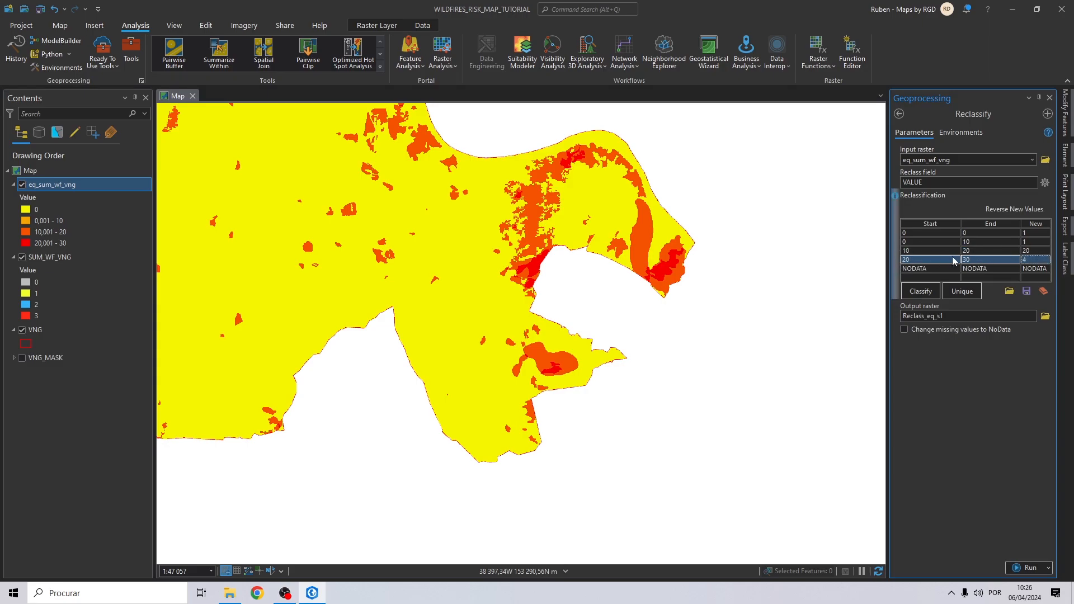
{"action": "left_click", "coordinate": [1033, 260]}
{"action": "key", "text": "Return"}
Set the reclassification's output coordinate system to ETRS_1989_Portugal_TM06 and its processing extent to the VNG layer
{"action": "left_click", "coordinate": [961, 133]}
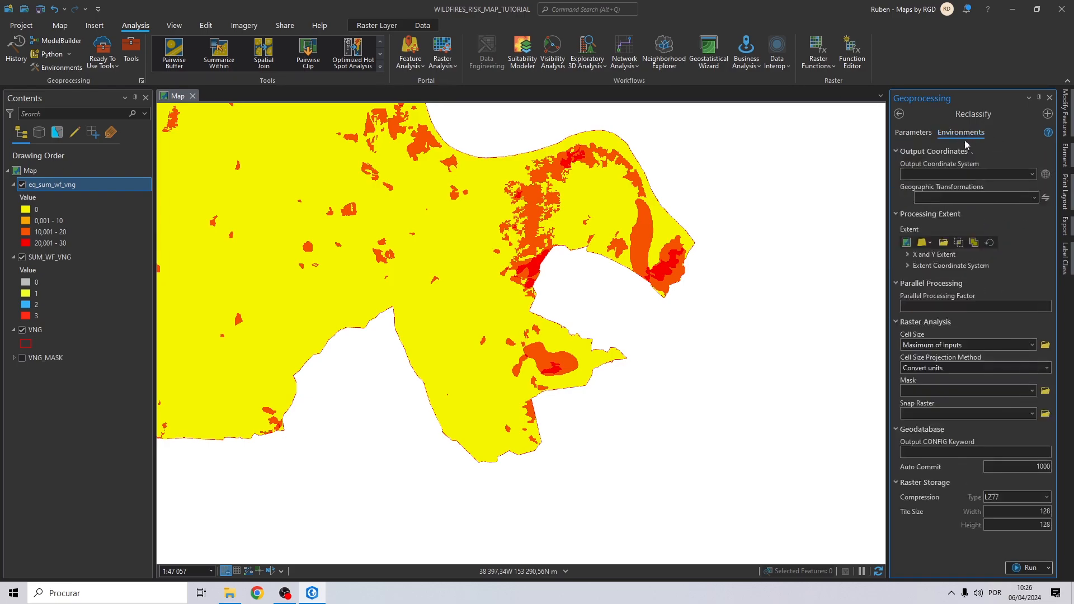
{"action": "left_click", "coordinate": [1032, 174]}
{"action": "left_click", "coordinate": [1032, 189]}
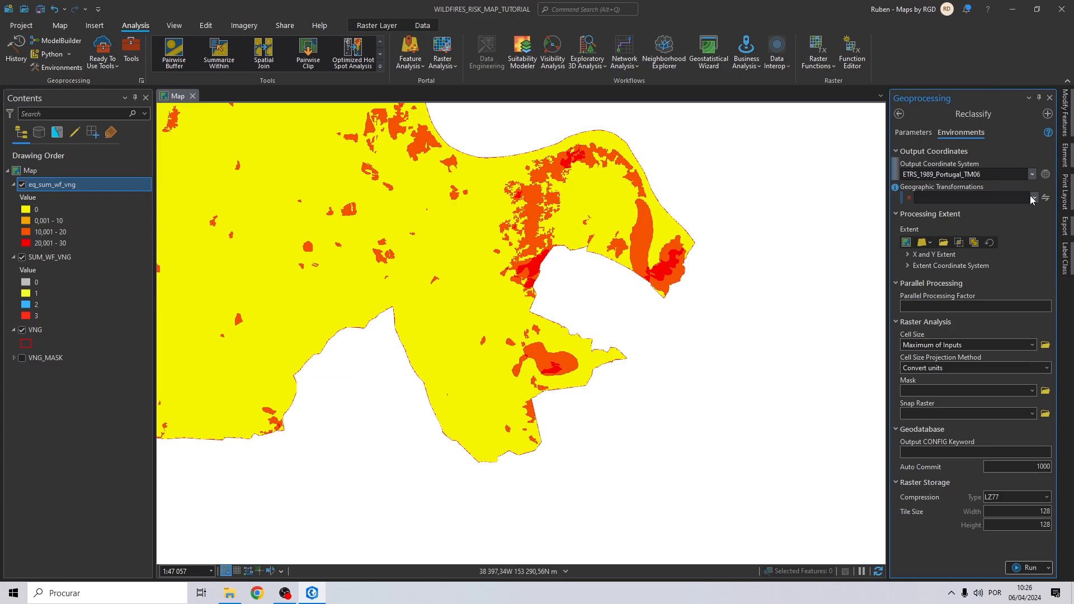
{"action": "left_click", "coordinate": [924, 242]}
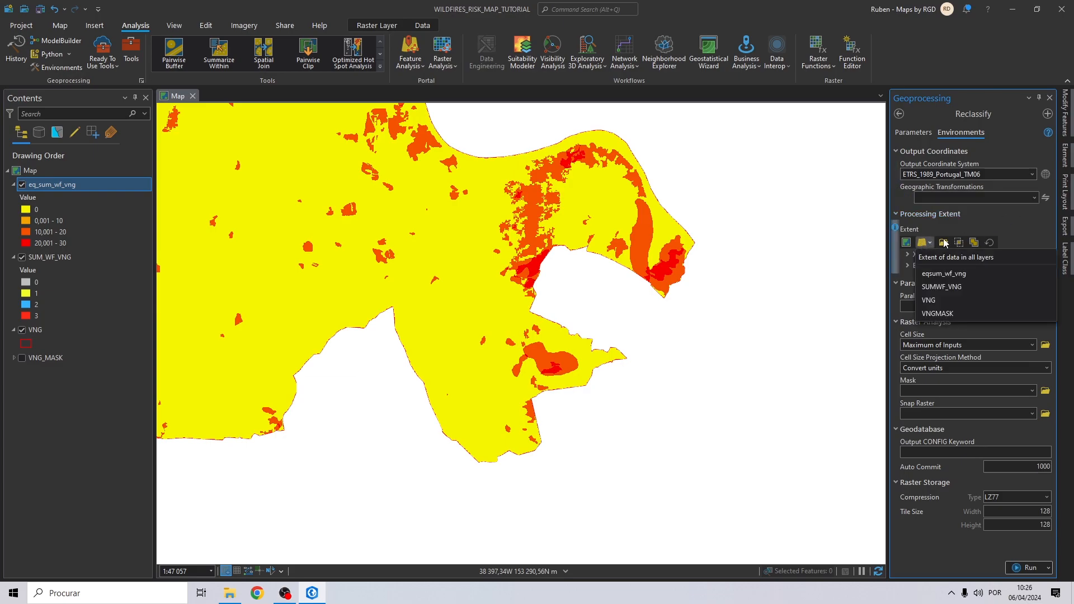
{"action": "left_click", "coordinate": [939, 303]}
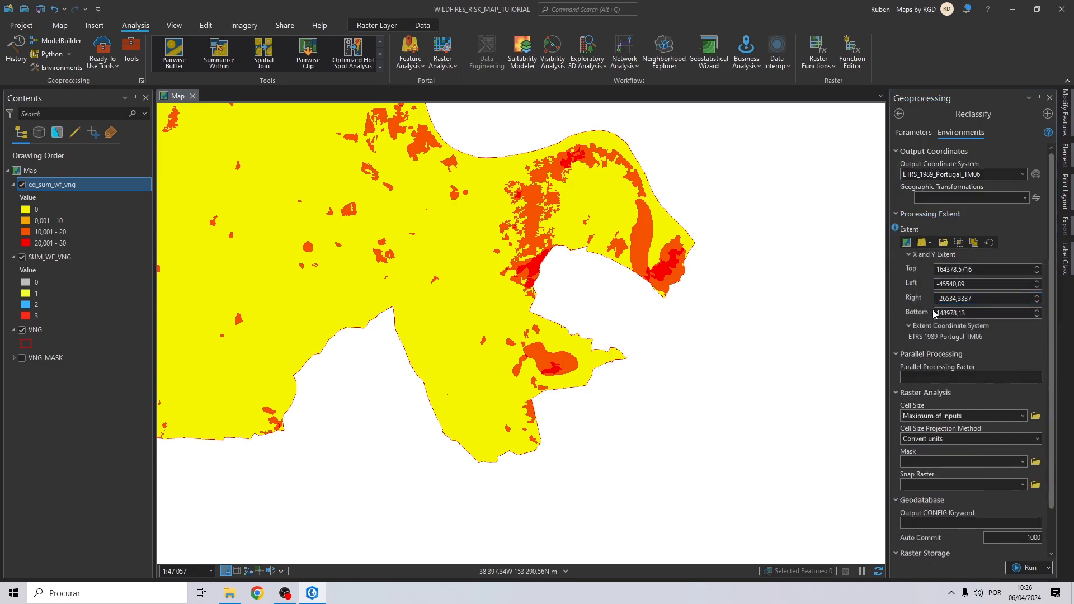
Assign VNG_MASK as both the mask and the snap raster for the reclassification
{"action": "left_click", "coordinate": [1021, 462]}
{"action": "left_click", "coordinate": [950, 501]}
{"action": "left_click", "coordinate": [1022, 485]}
{"action": "left_click", "coordinate": [958, 516]}
Save the reclassified output as PROB_WF_VNG in the WILDFIRE TUTORIAL folder and run Reclassify
{"action": "left_click", "coordinate": [915, 133]}
{"action": "left_click", "coordinate": [1044, 317]}
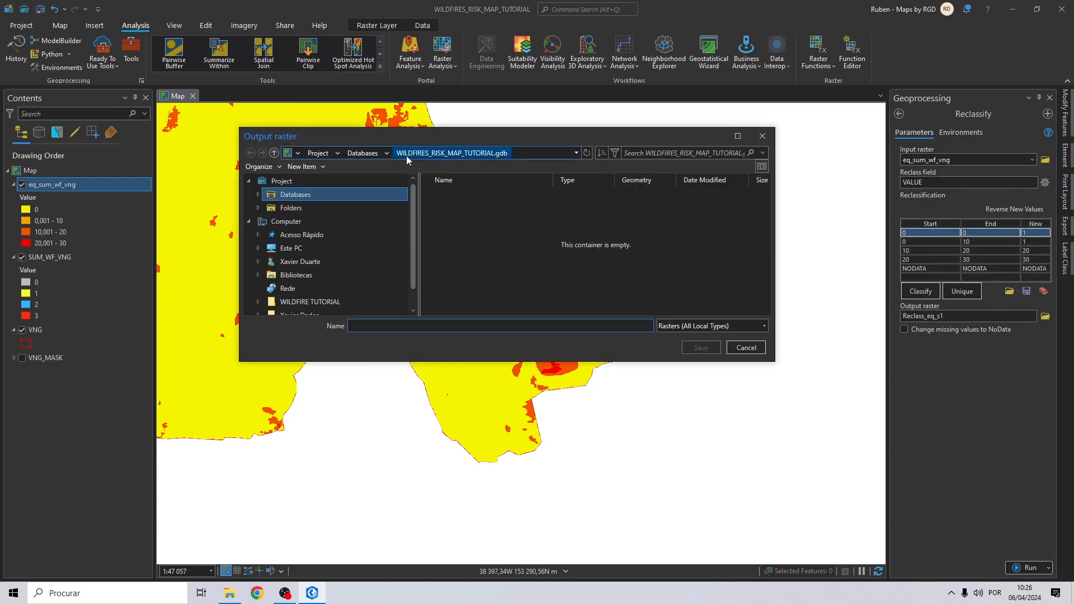
{"action": "left_click", "coordinate": [305, 209]}
{"action": "double_click", "coordinate": [458, 208]}
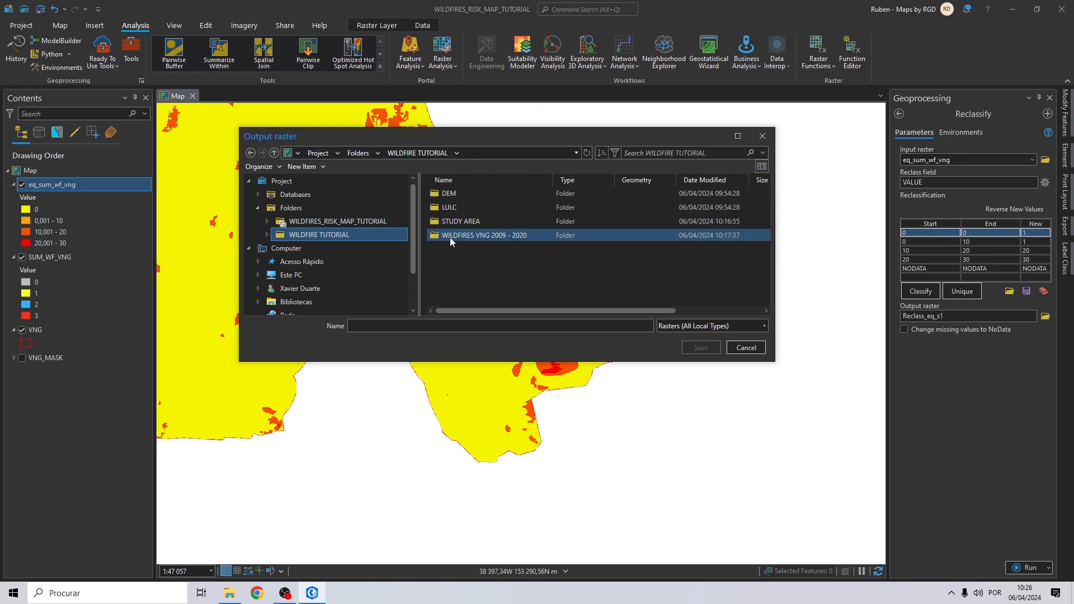
{"action": "type", "text": "PROB_WF_VNG"}
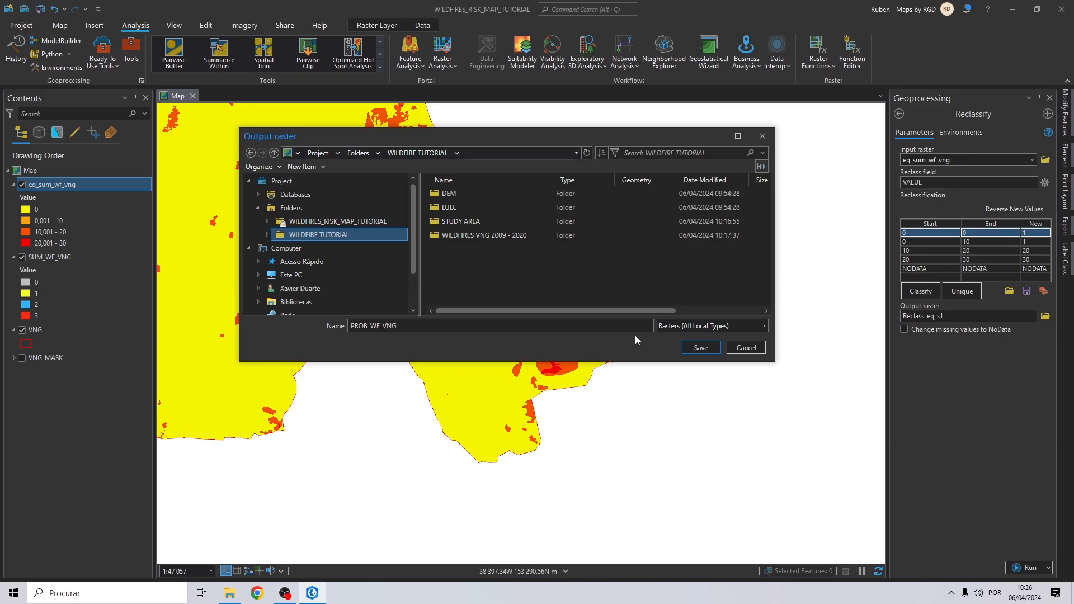
{"action": "left_click", "coordinate": [700, 348]}
{"action": "left_click", "coordinate": [1023, 568]}
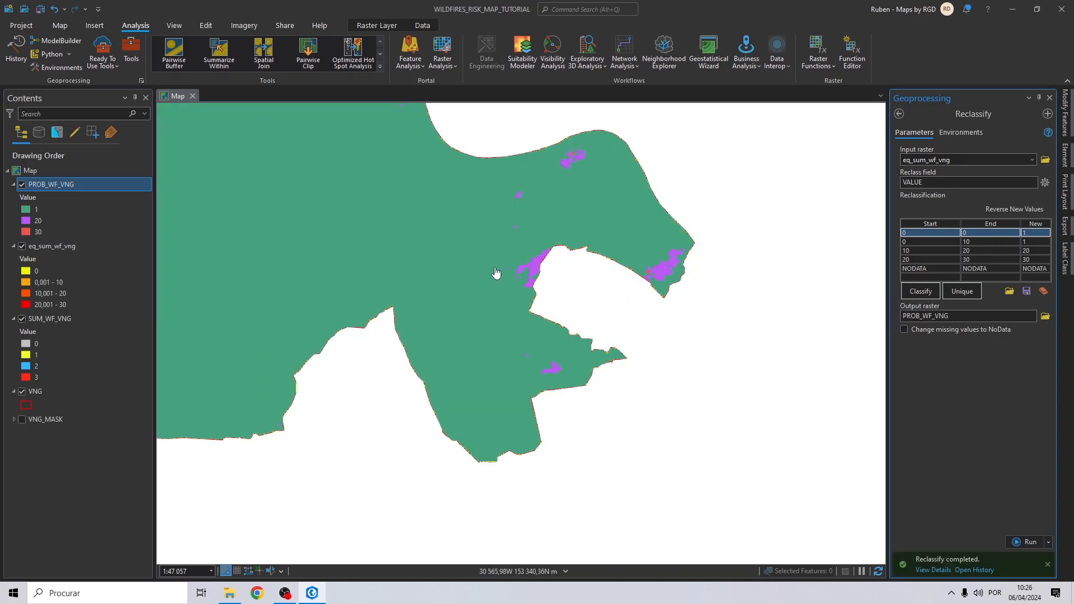
Examine where the cells with values 20 and 30 lie in the PROB_WF_VNG raster
{"action": "scroll", "coordinate": [463, 243], "scroll_direction": "down", "scroll_amount": 2}
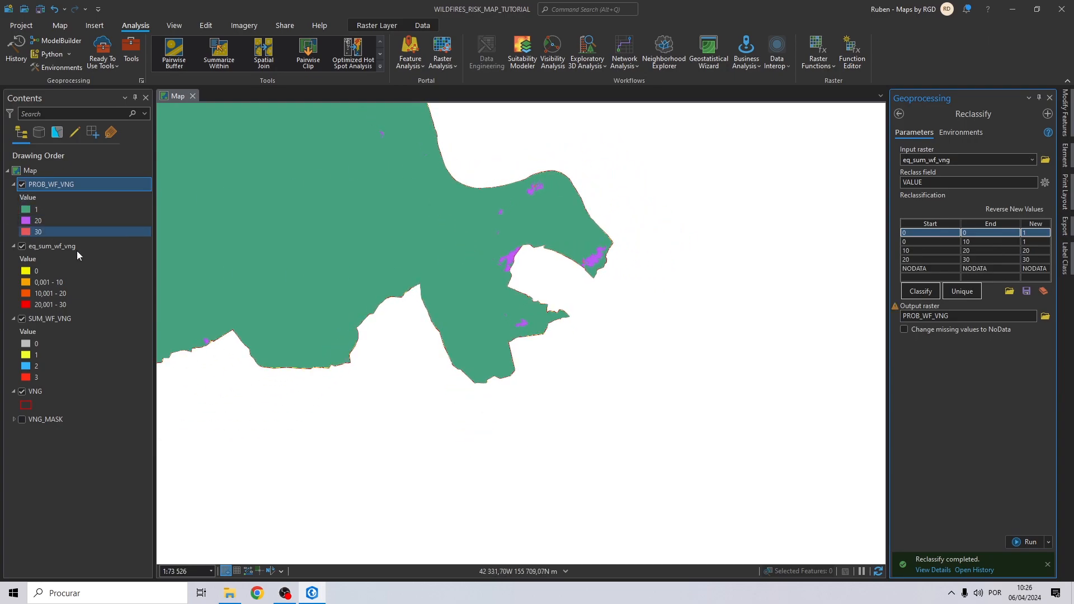
{"action": "scroll", "coordinate": [441, 246], "scroll_direction": "up", "scroll_amount": 2}
{"action": "scroll", "coordinate": [699, 333], "scroll_direction": "up", "scroll_amount": 2}
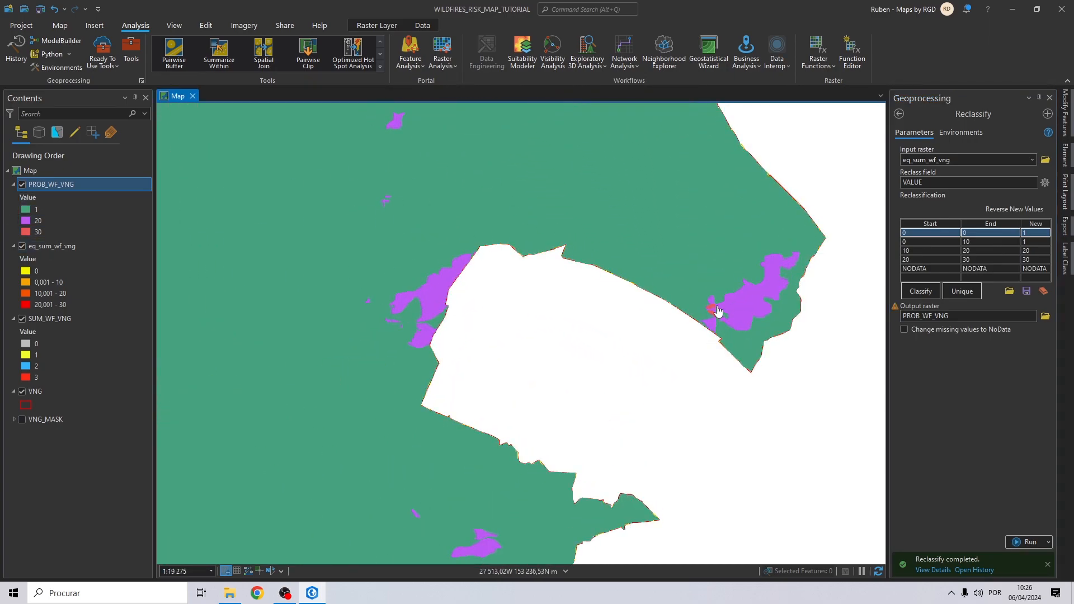
{"action": "left_click_drag", "start_coordinate": [453, 274], "coordinate": [474, 419]}
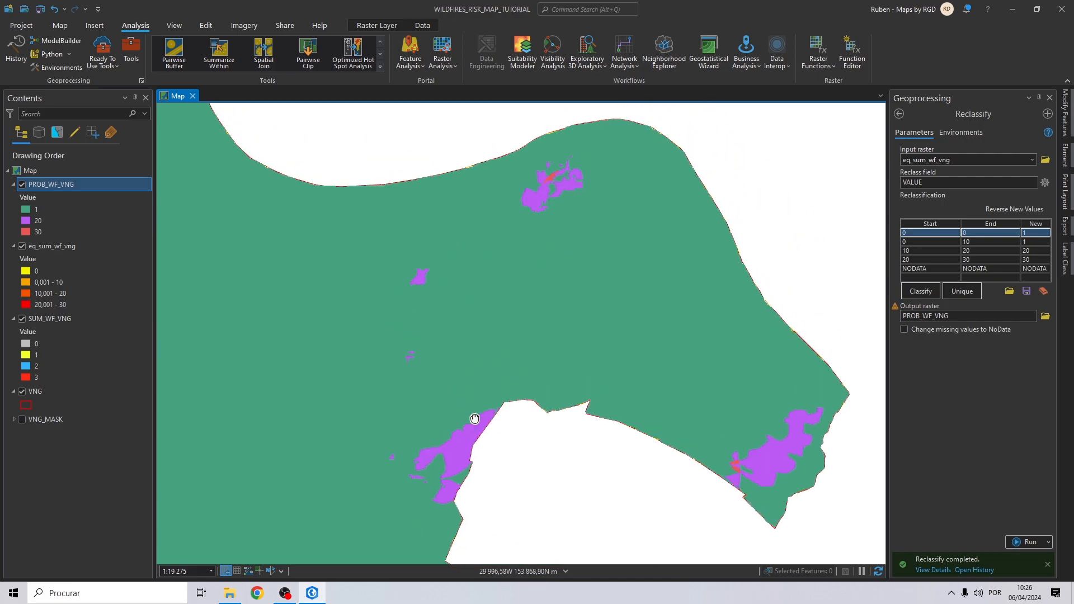
{"action": "left_click_drag", "start_coordinate": [412, 283], "coordinate": [458, 193]}
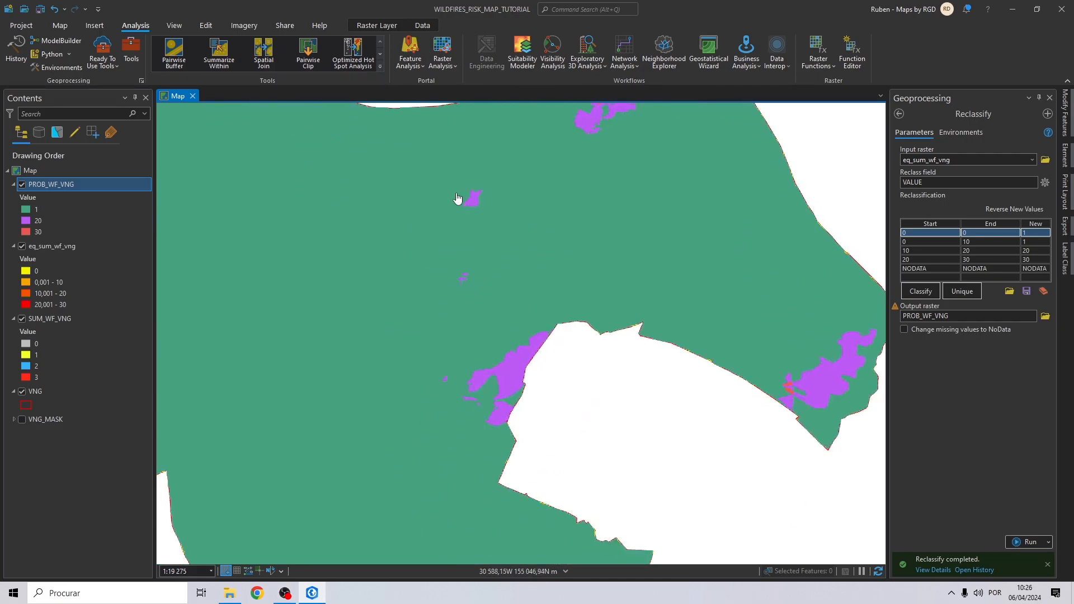
{"action": "scroll", "coordinate": [461, 229], "scroll_direction": "down", "scroll_amount": 5}
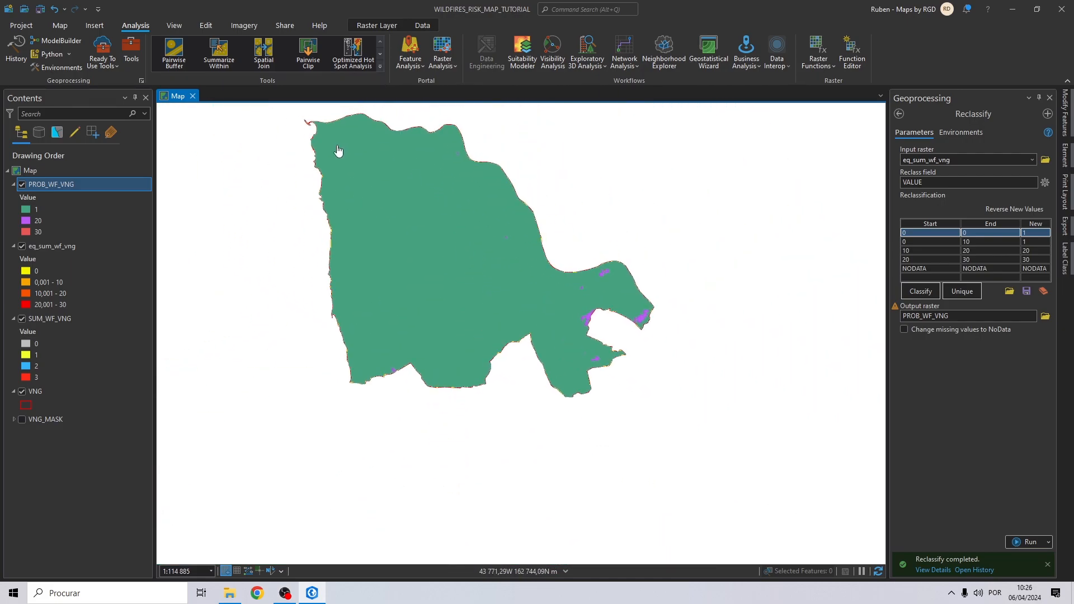
Remove the eq_sum_wf_vng and SUM_WF_VNG layers from the map and hide PROB_WF_VNG
{"action": "left_click", "coordinate": [52, 250]}
{"action": "right_click", "coordinate": [51, 251]}
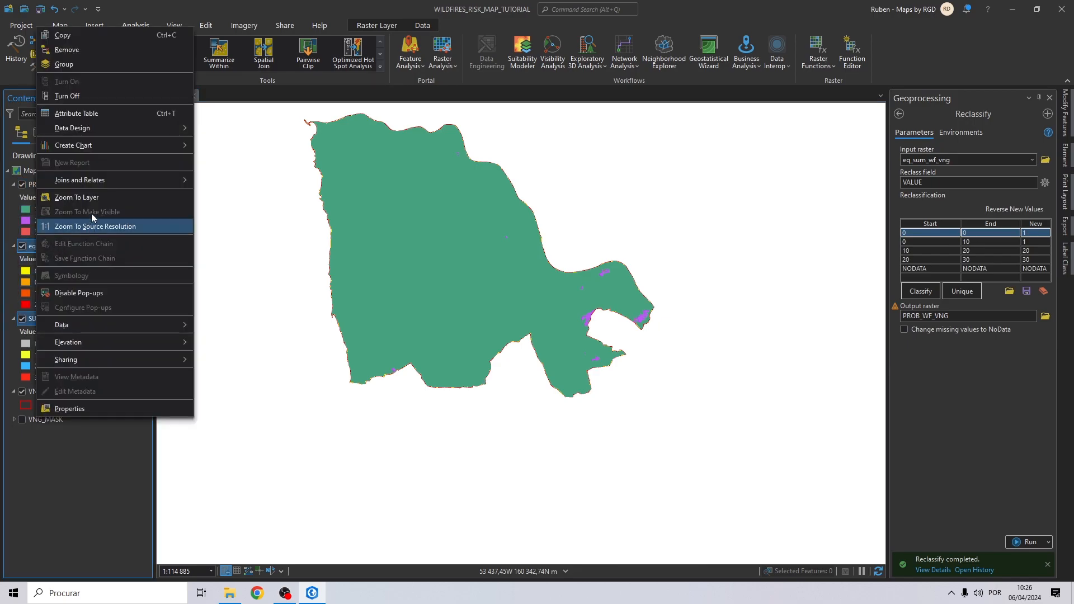
{"action": "left_click", "coordinate": [81, 49]}
{"action": "left_click", "coordinate": [62, 184]}
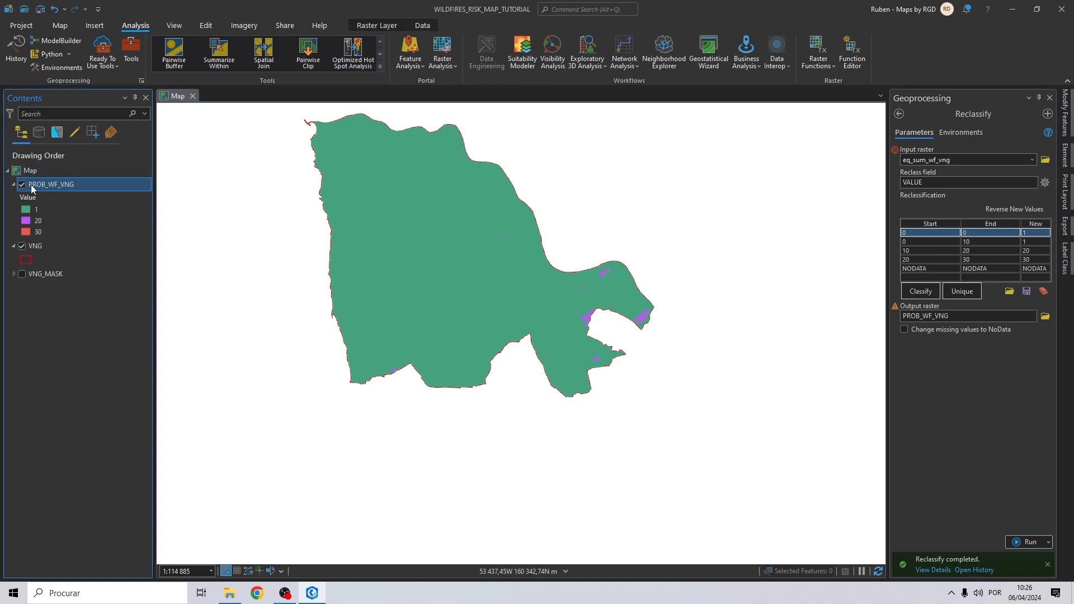
{"action": "left_click", "coordinate": [21, 185]}
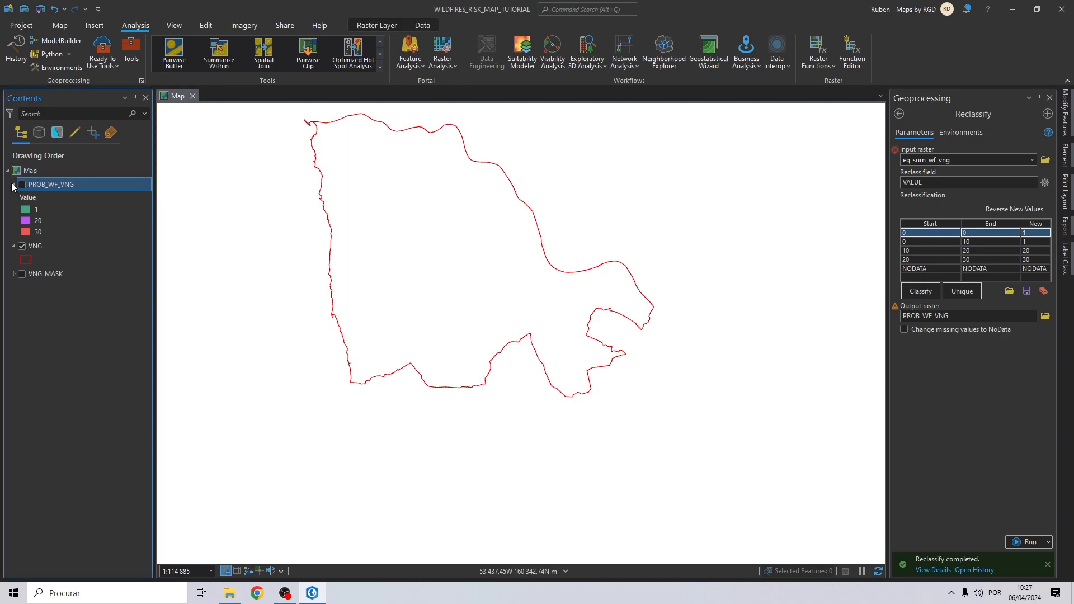
Move the PROB_WF_VNG layer below VNG_MASK in the drawing order and expand its legend
{"action": "left_click", "coordinate": [14, 185]}
{"action": "left_click_drag", "start_coordinate": [39, 218], "coordinate": [41, 234]}
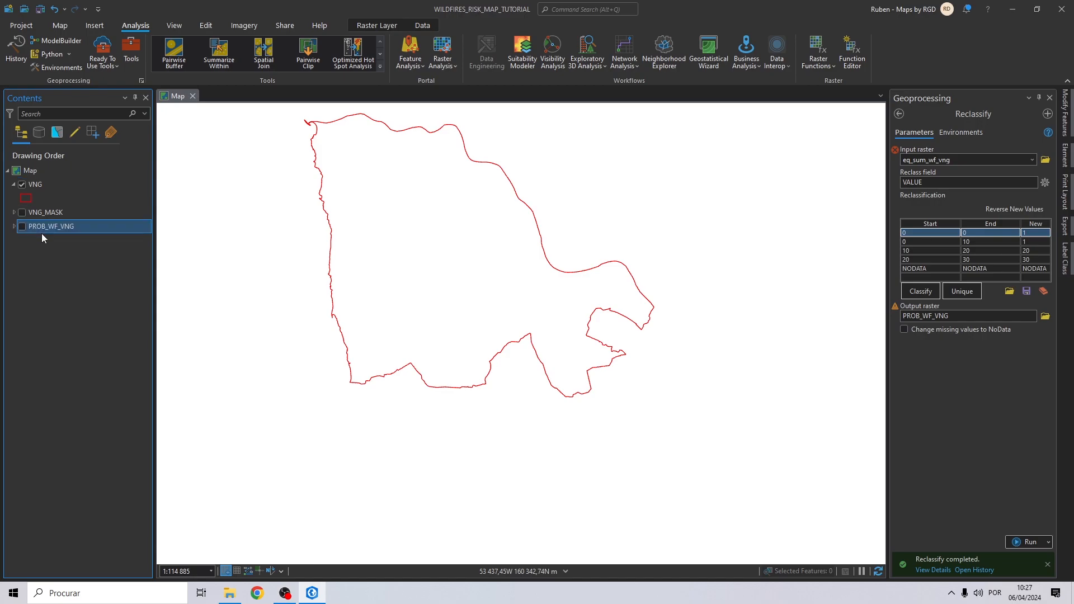
{"action": "left_click", "coordinate": [14, 226]}
Add the dem_vng raster to the map from the DEM folder inside WILDFIRE TUTORIAL
{"action": "left_click", "coordinate": [58, 25]}
{"action": "left_click", "coordinate": [237, 49]}
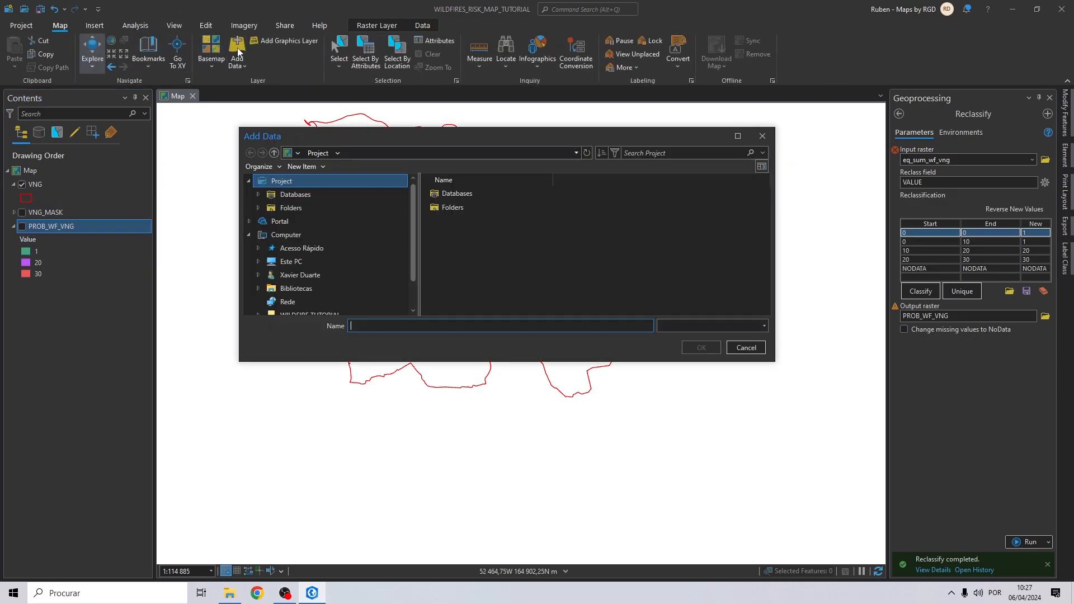
{"action": "left_click", "coordinate": [325, 210]}
{"action": "double_click", "coordinate": [466, 206]}
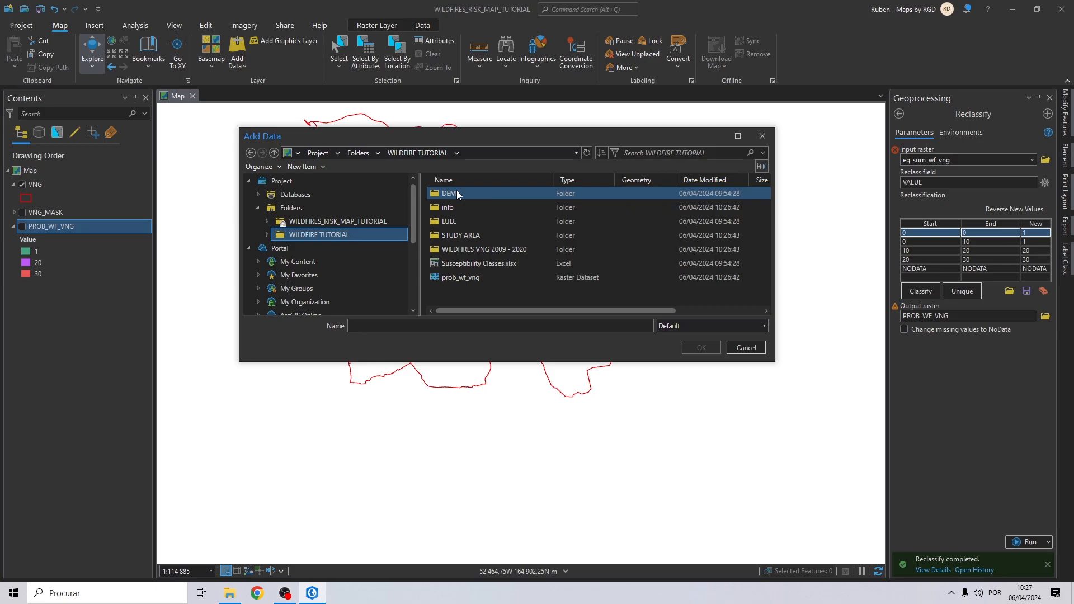
{"action": "double_click", "coordinate": [457, 193]}
{"action": "left_click", "coordinate": [449, 206]}
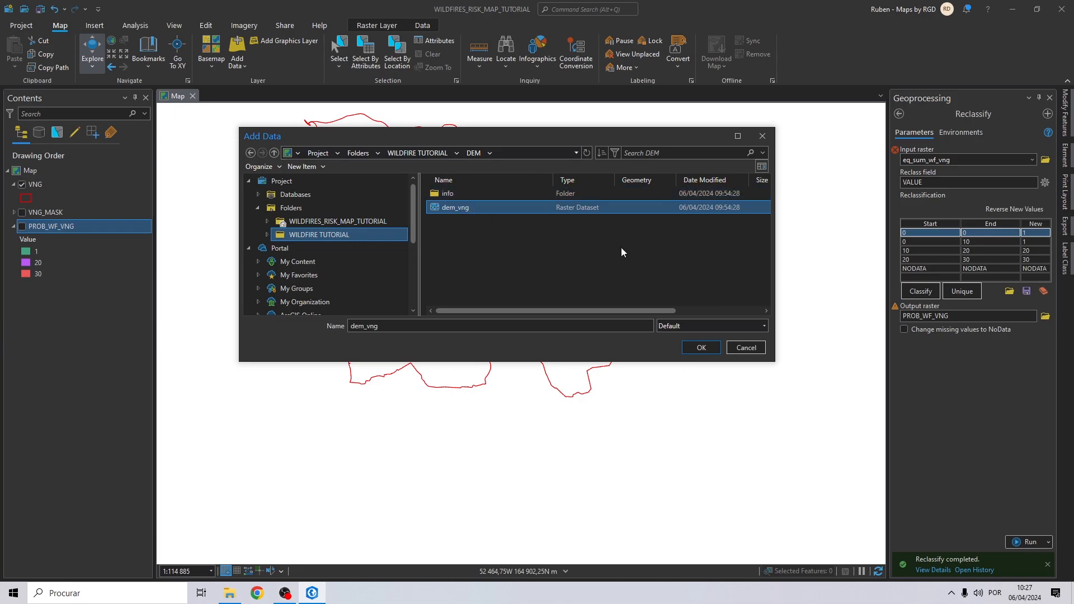
{"action": "left_click", "coordinate": [700, 348]}
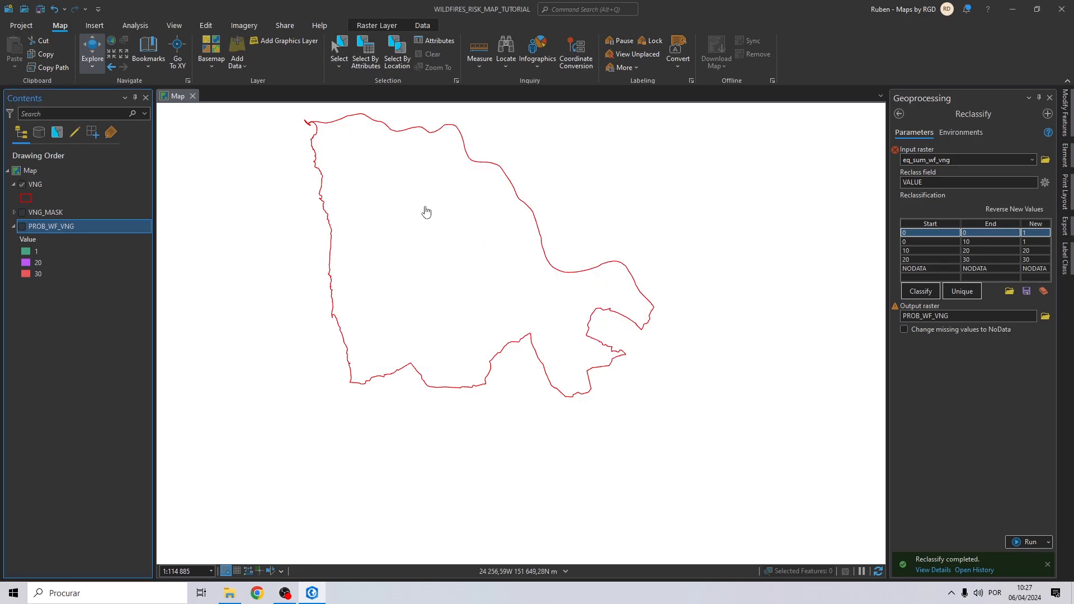
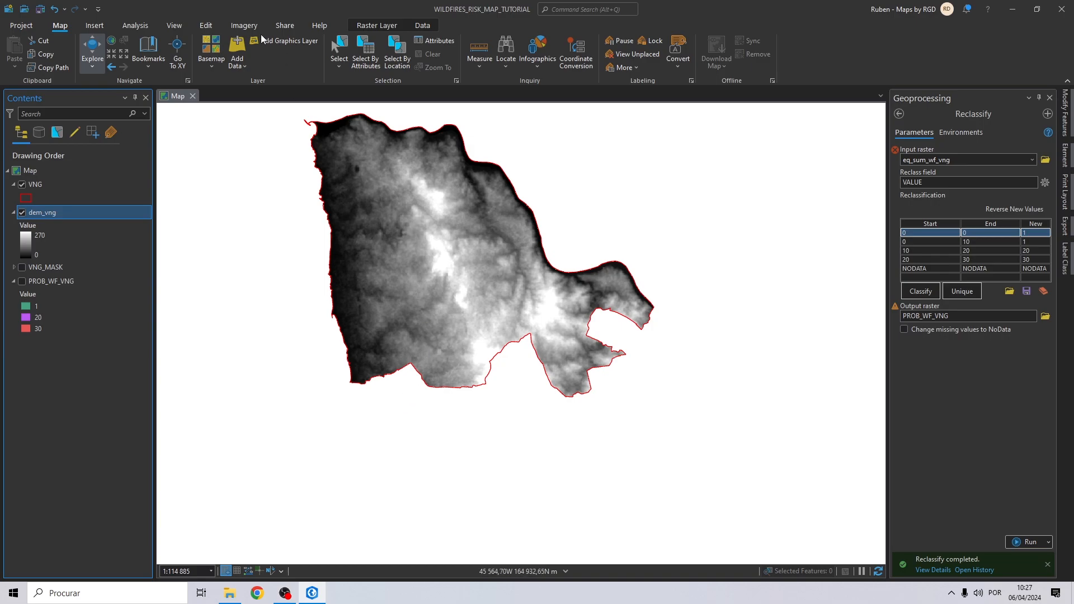
Add LULC_VNG_2018.shp from the LULC folder and place its layer below dem_vng in the drawing order
{"action": "left_click", "coordinate": [241, 51]}
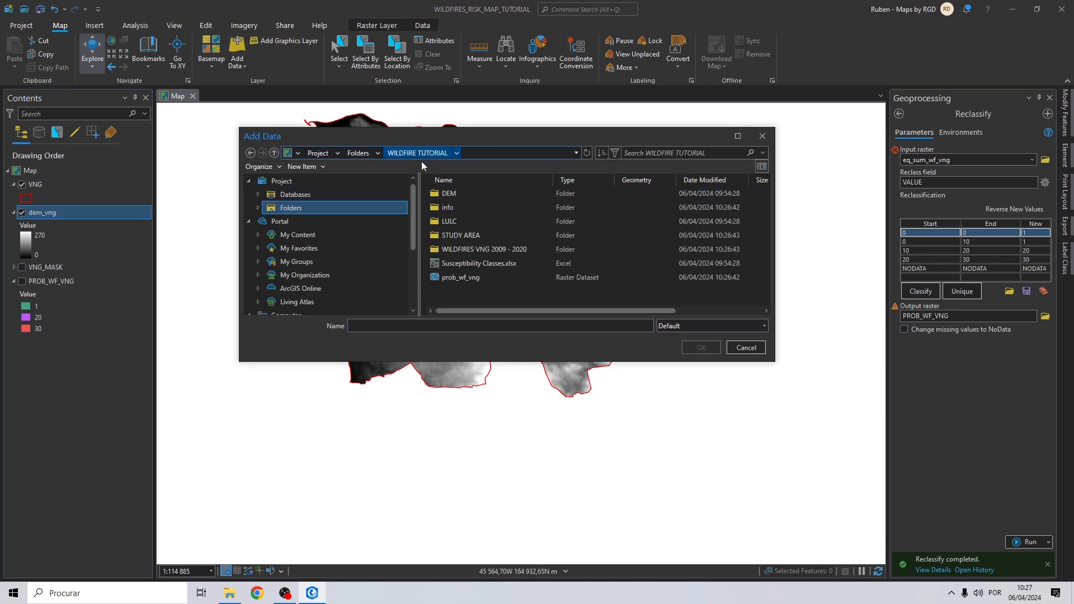
{"action": "double_click", "coordinate": [451, 221]}
{"action": "left_click", "coordinate": [462, 192]}
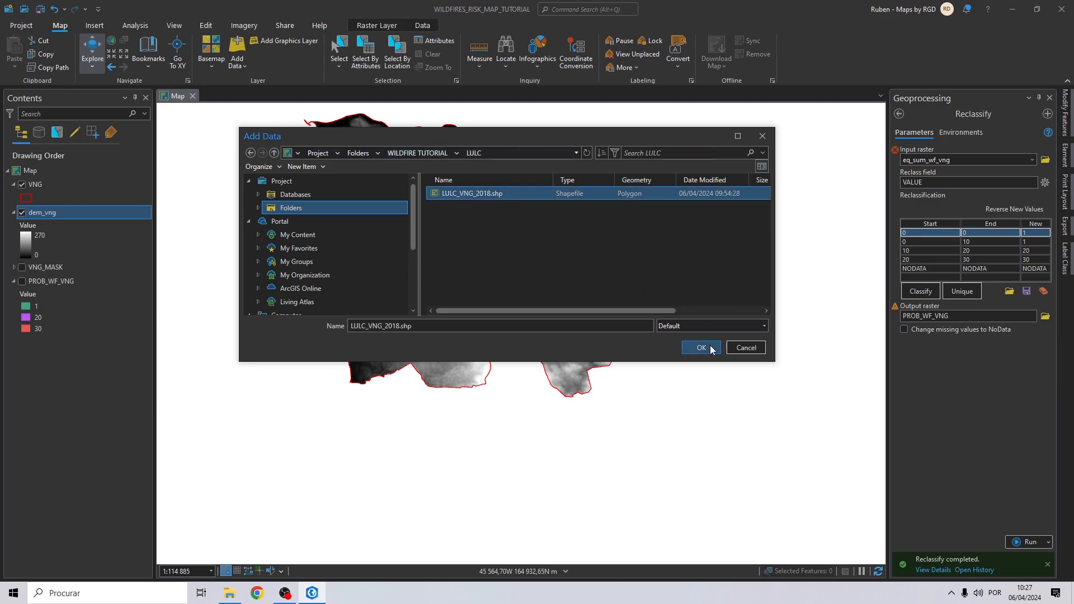
{"action": "left_click", "coordinate": [702, 347]}
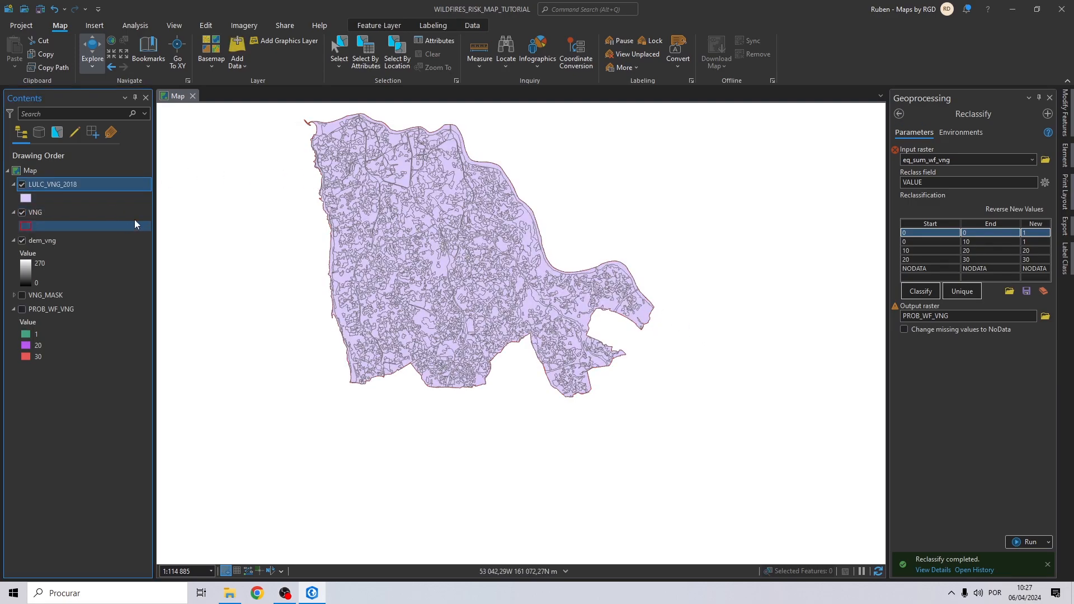
{"action": "left_click_drag", "start_coordinate": [89, 179], "coordinate": [66, 285]}
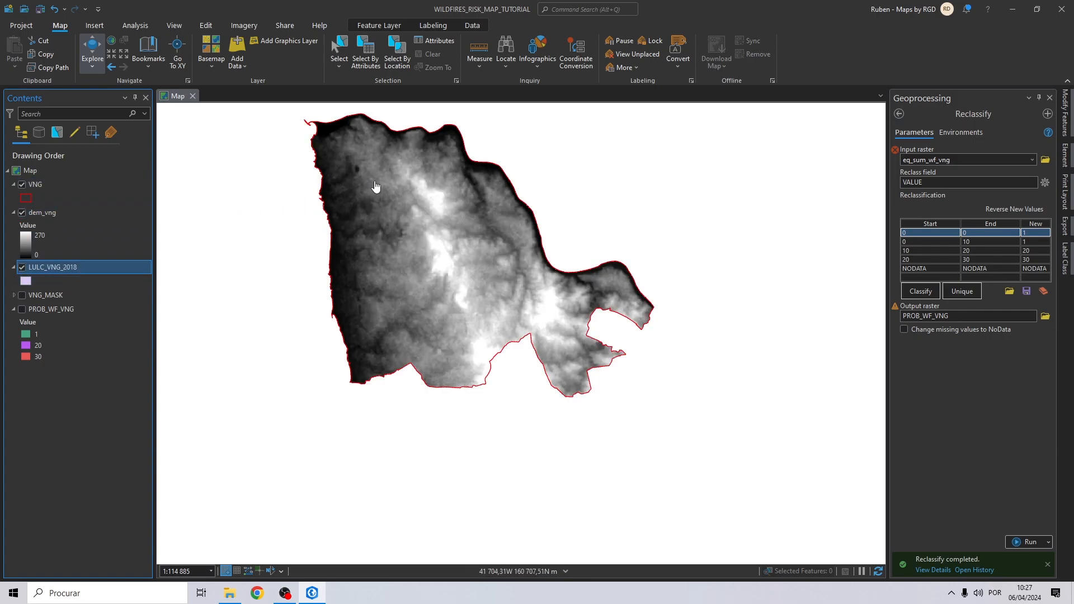
Find the 3D Analyst Slope geoprocessing tool and use dem_vng as its input raster
{"action": "left_click", "coordinate": [46, 213]}
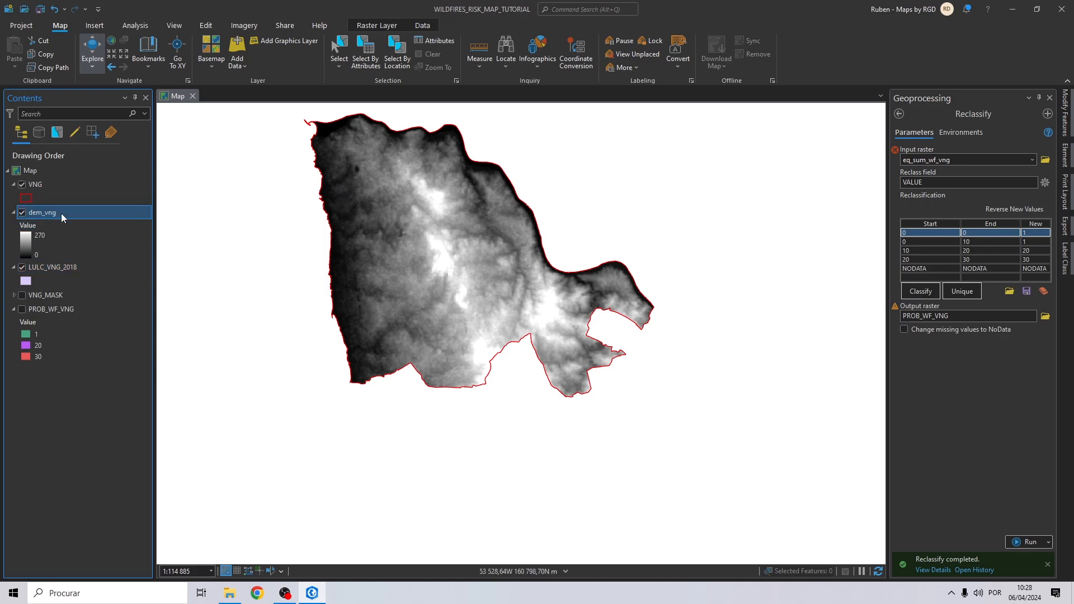
{"action": "left_click", "coordinate": [129, 25]}
{"action": "left_click", "coordinate": [382, 72]}
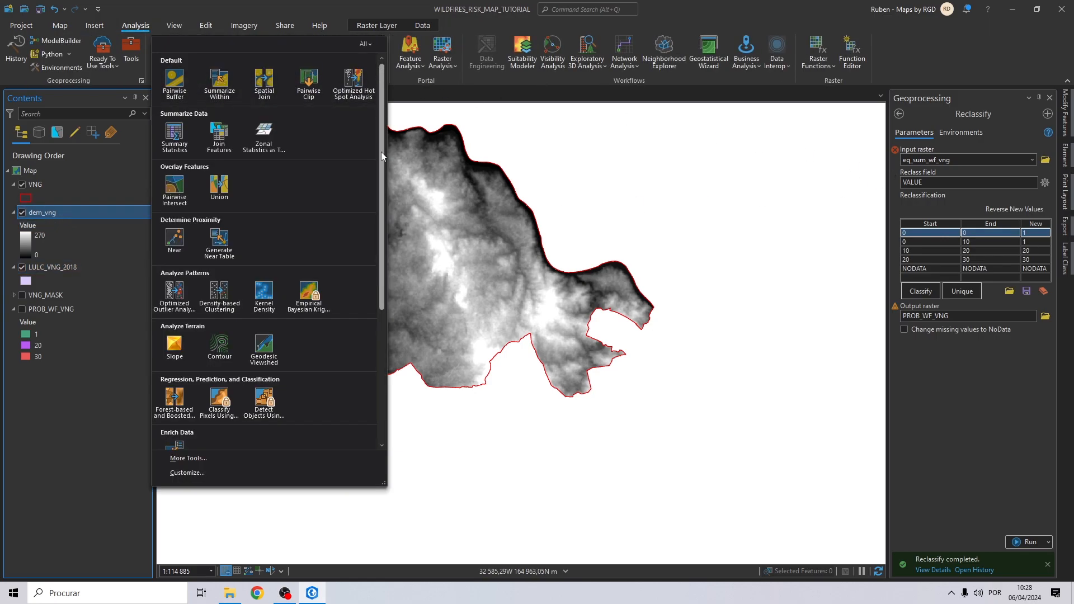
{"action": "left_click", "coordinate": [230, 457]}
{"action": "left_click", "coordinate": [978, 115]}
{"action": "type", "text": "SLOPE"}
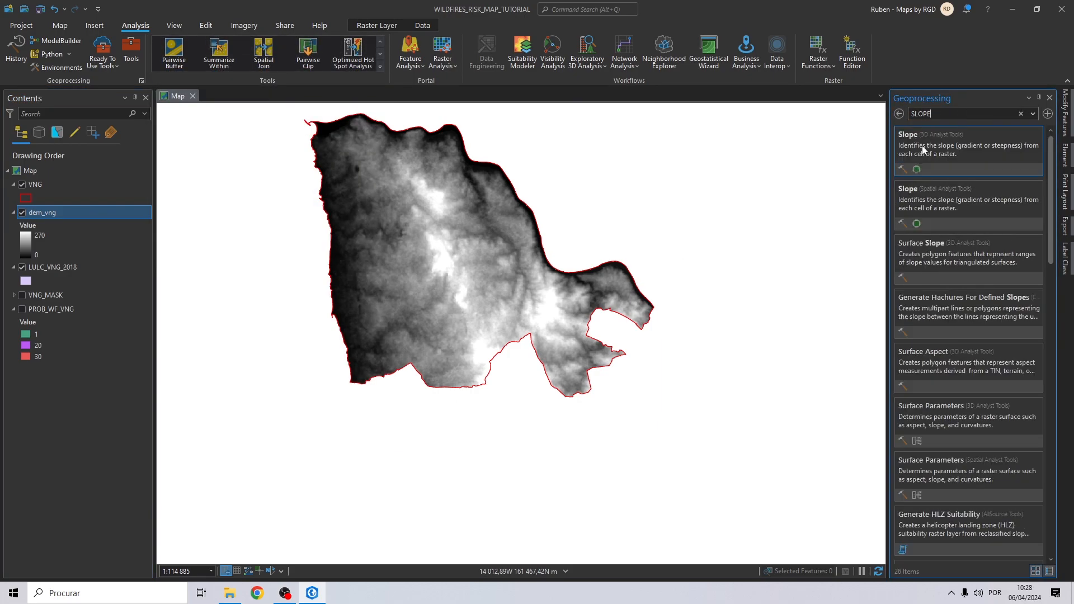
{"action": "left_click", "coordinate": [922, 145]}
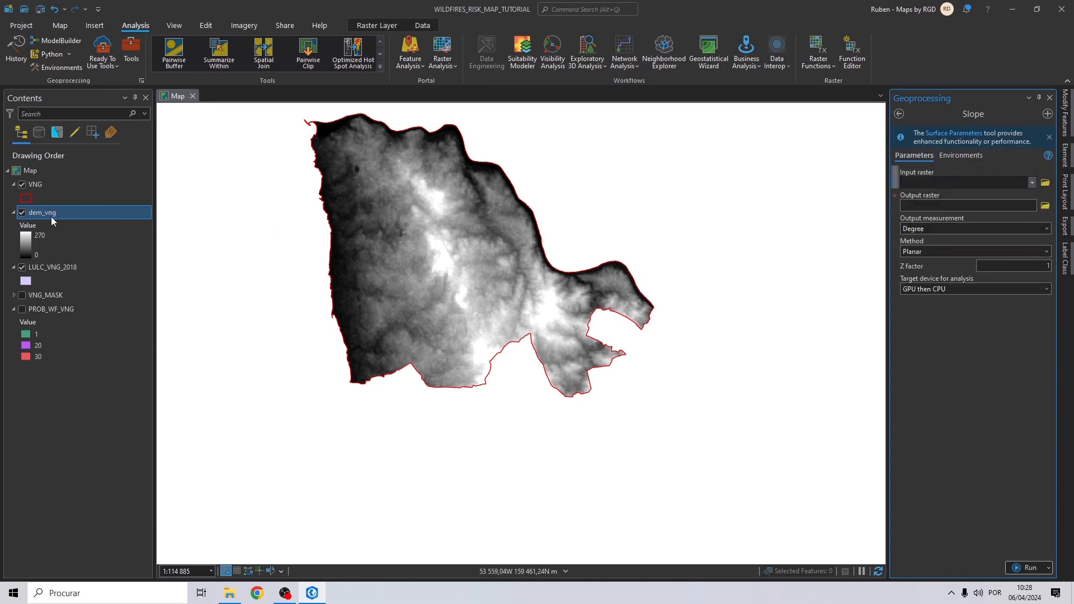
{"action": "left_click_drag", "start_coordinate": [35, 213], "coordinate": [915, 187]}
Set the slope output raster to slope_vng, saved in the DEM folder of WILDFIRE TUTORIAL
{"action": "left_click", "coordinate": [1045, 205]}
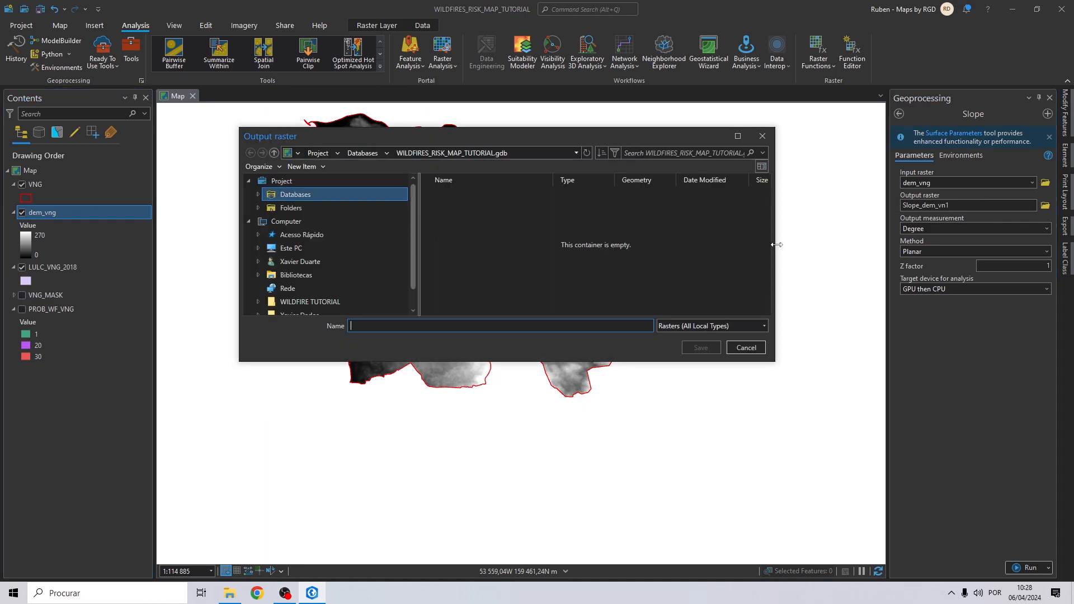
{"action": "left_click", "coordinate": [306, 204]}
{"action": "left_click", "coordinate": [455, 207]}
{"action": "double_click", "coordinate": [455, 207]}
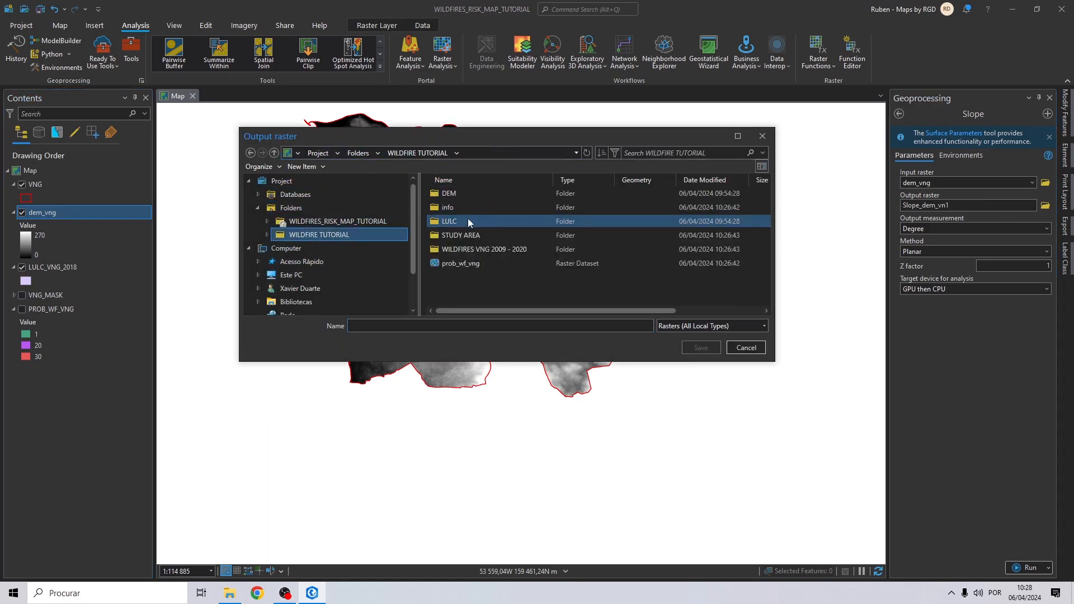
{"action": "double_click", "coordinate": [445, 196]}
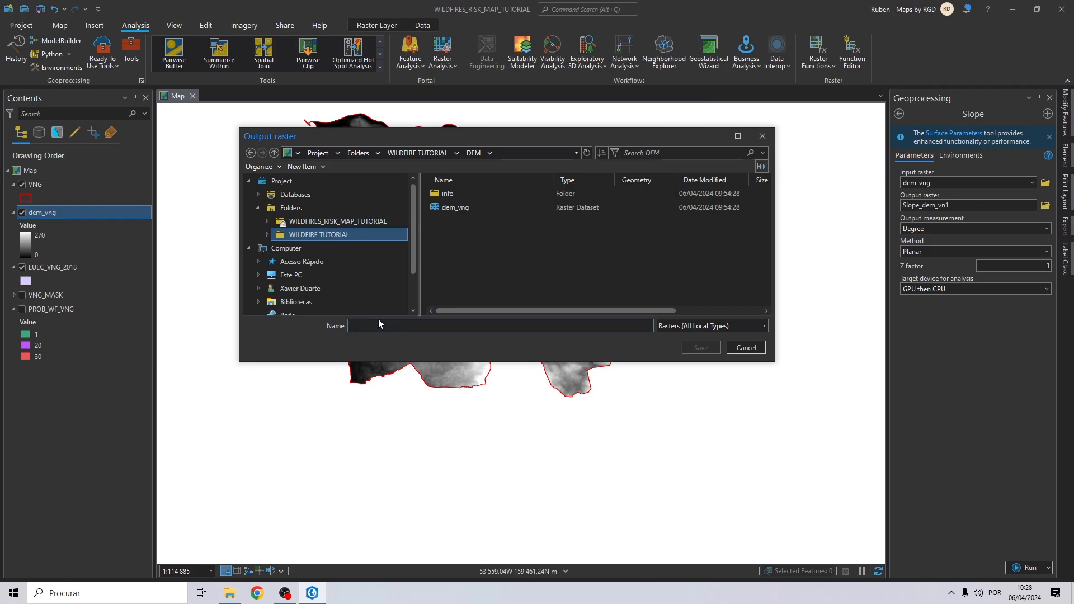
{"action": "type", "text": "slope_vng"}
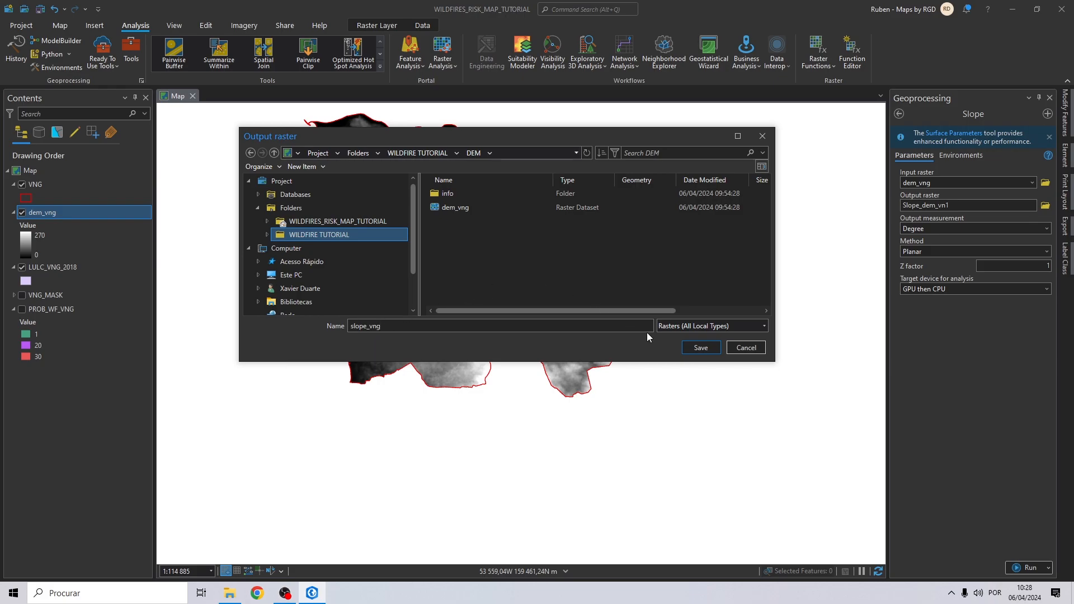
{"action": "left_click", "coordinate": [700, 348]}
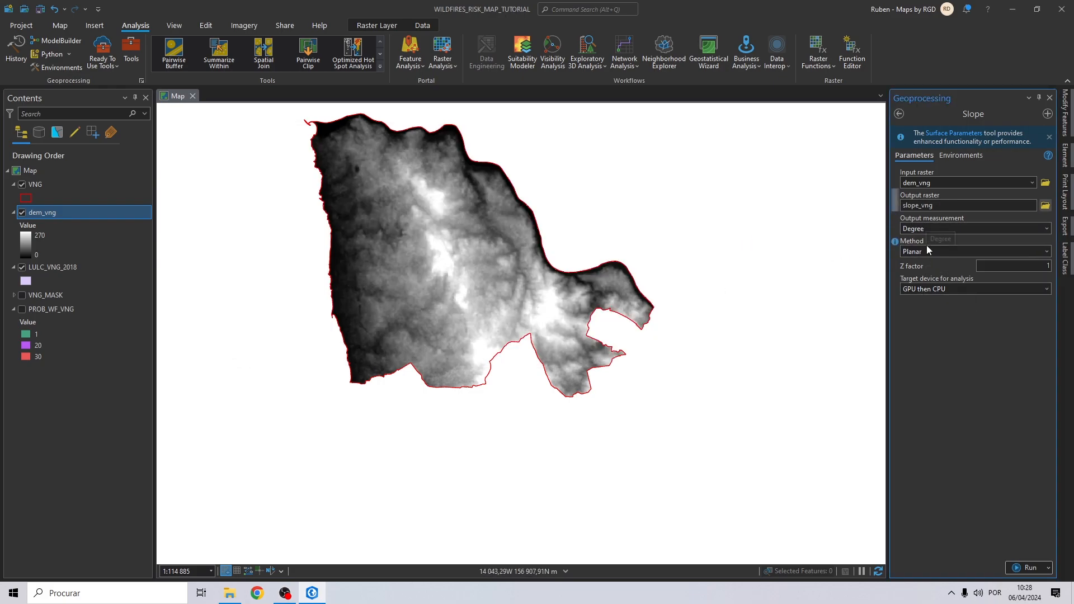
Set the Slope output coordinate system to ETRS_1989_Portugal_TM06 and the processing extent to the VNG layer
{"action": "left_click", "coordinate": [960, 158]}
{"action": "left_click", "coordinate": [1032, 196]}
{"action": "left_click", "coordinate": [988, 208]}
{"action": "left_click", "coordinate": [922, 265]}
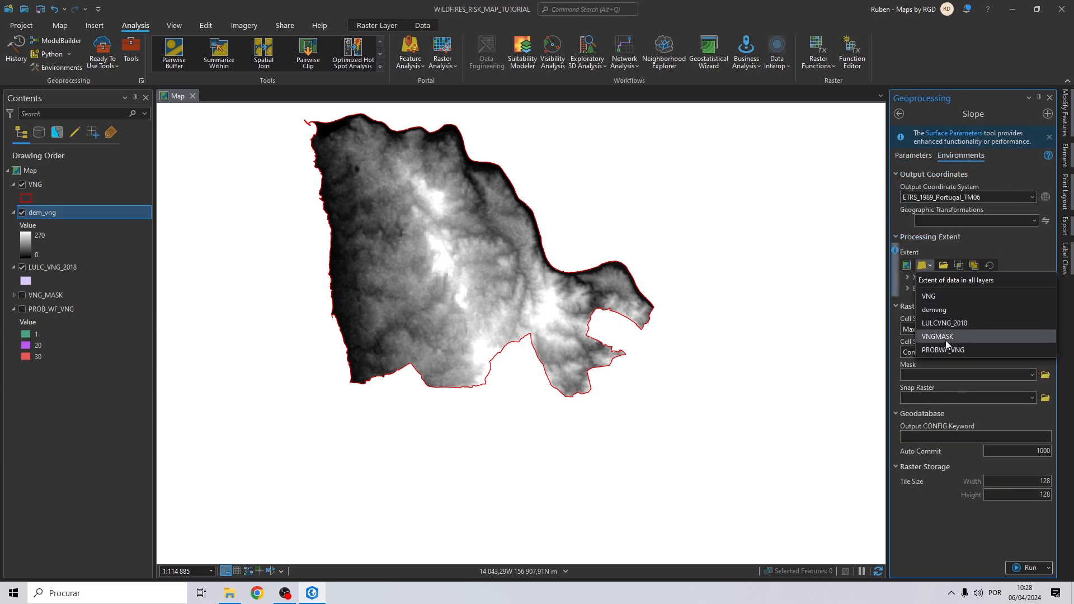
{"action": "left_click", "coordinate": [944, 296]}
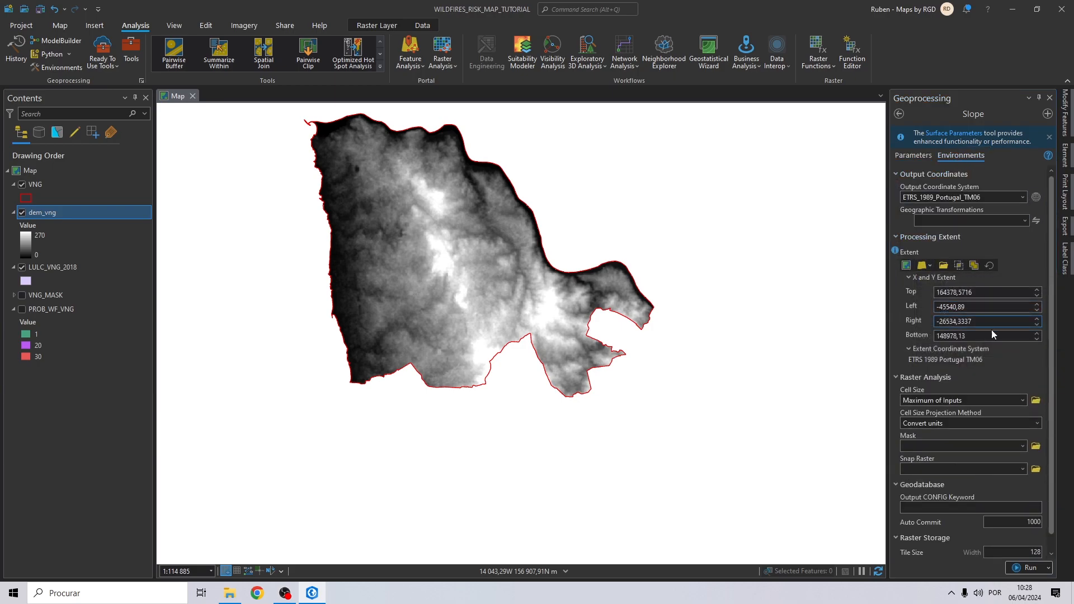
Assign VNG_MASK as both the mask and the snap raster for the slope calculation and run Slope
{"action": "left_click", "coordinate": [1022, 446]}
{"action": "left_click", "coordinate": [927, 494]}
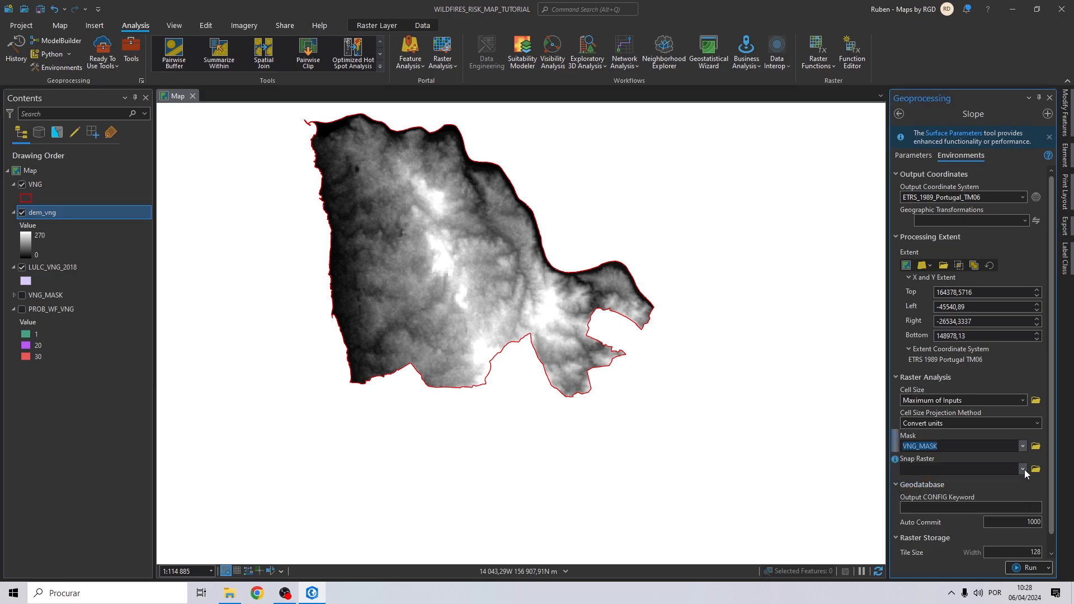
{"action": "left_click", "coordinate": [1022, 469]}
{"action": "left_click", "coordinate": [918, 494]}
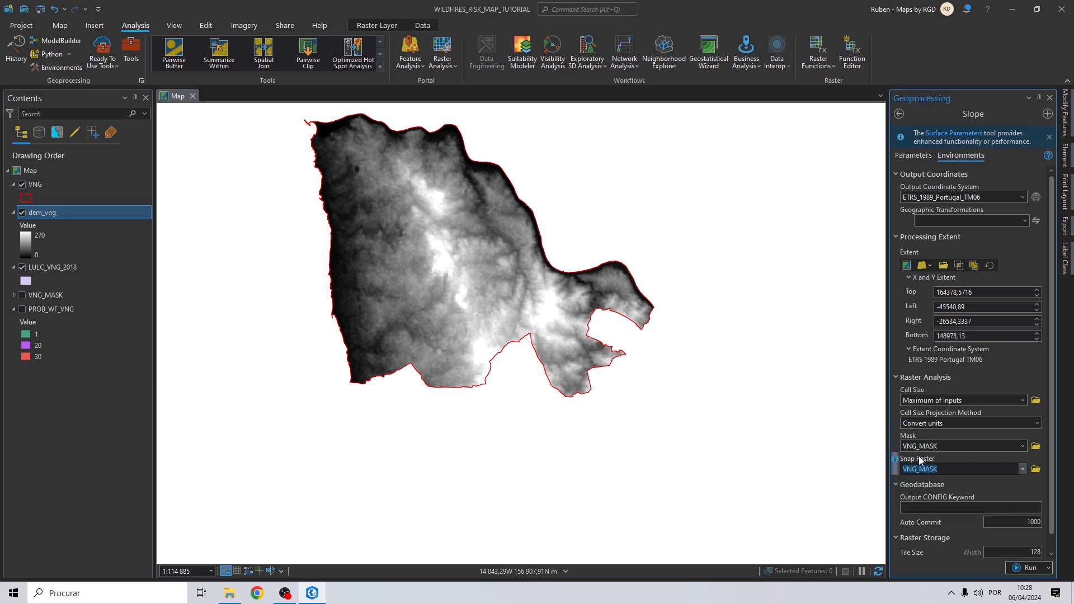
{"action": "left_click", "coordinate": [923, 160]}
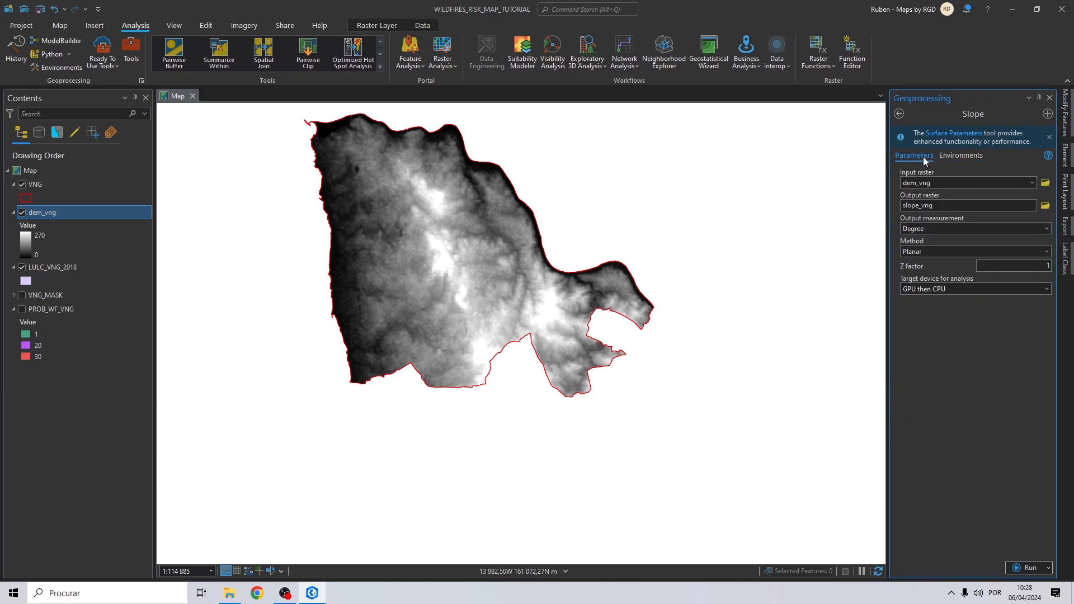
{"action": "left_click", "coordinate": [1023, 561]}
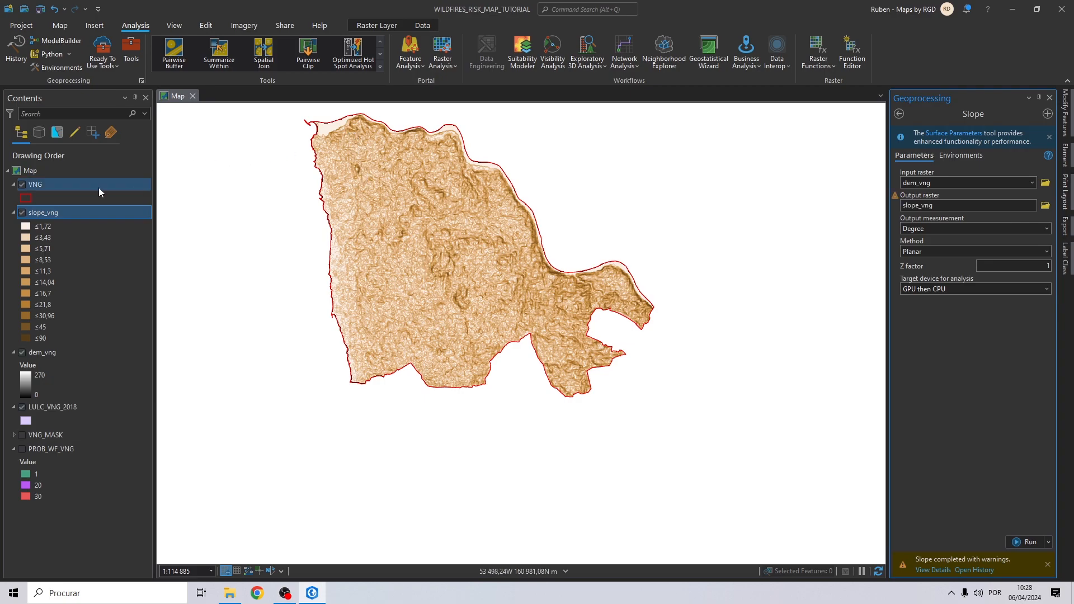
Find the 3D Analyst Reclassify tool and use slope_vng as its input raster
{"action": "left_click", "coordinate": [898, 114]}
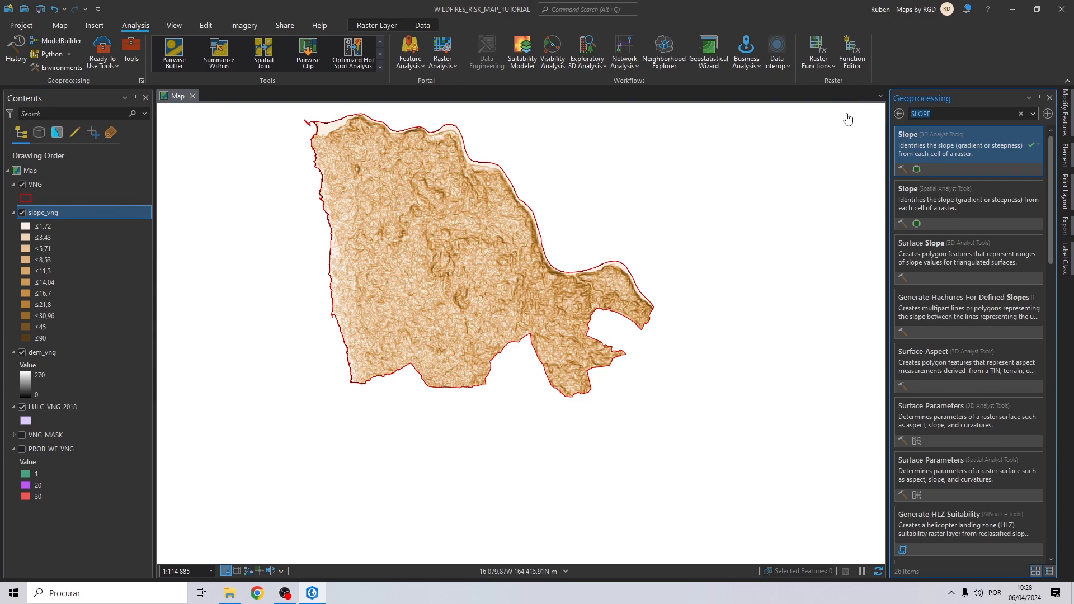
{"action": "type", "text": "reclassify"}
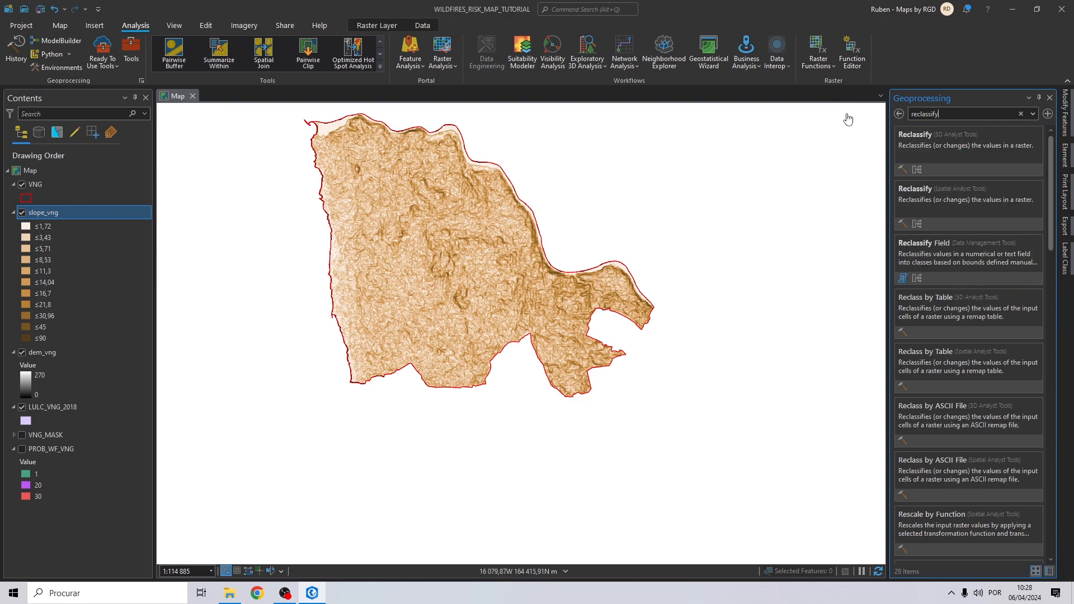
{"action": "left_click", "coordinate": [908, 145]}
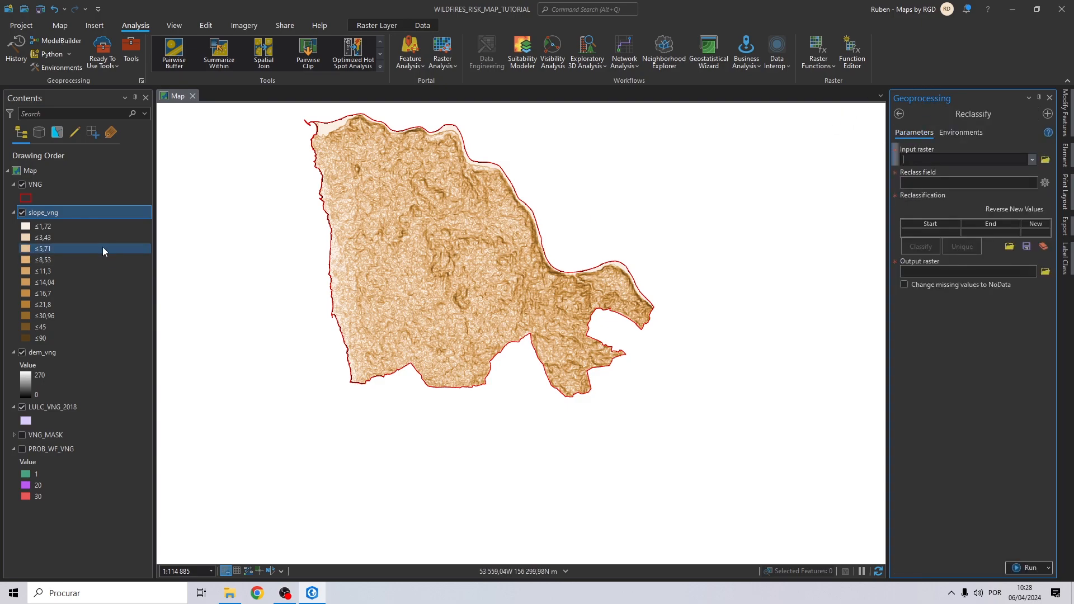
{"action": "left_click_drag", "start_coordinate": [39, 213], "coordinate": [921, 160]}
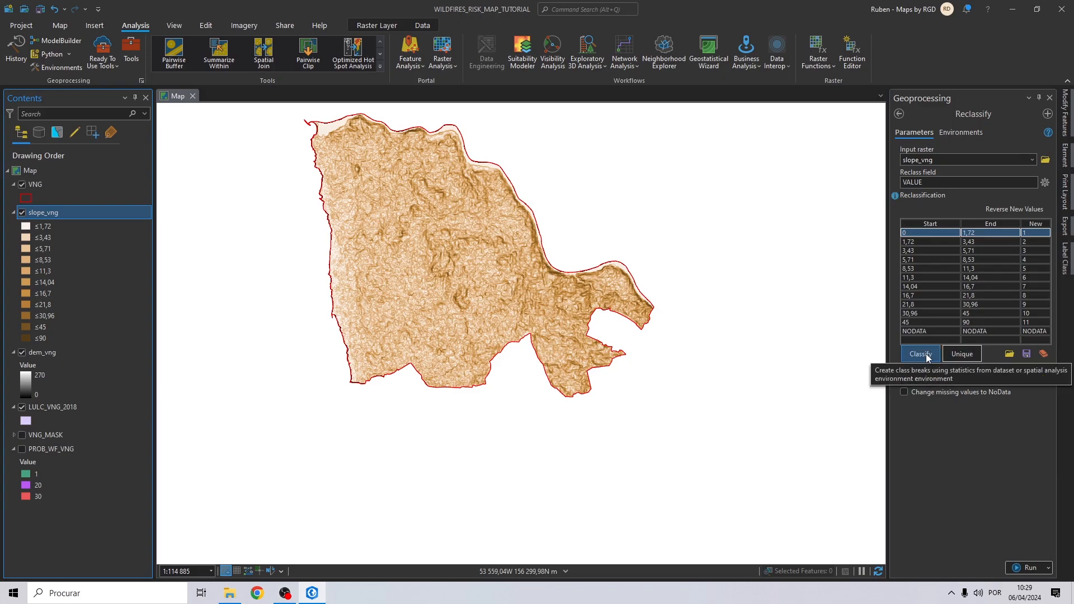
Classify the slope raster into 5 classes with Natural Breaks (Jenks), and switch the classification method to Manual Interval
{"action": "left_click", "coordinate": [925, 354]}
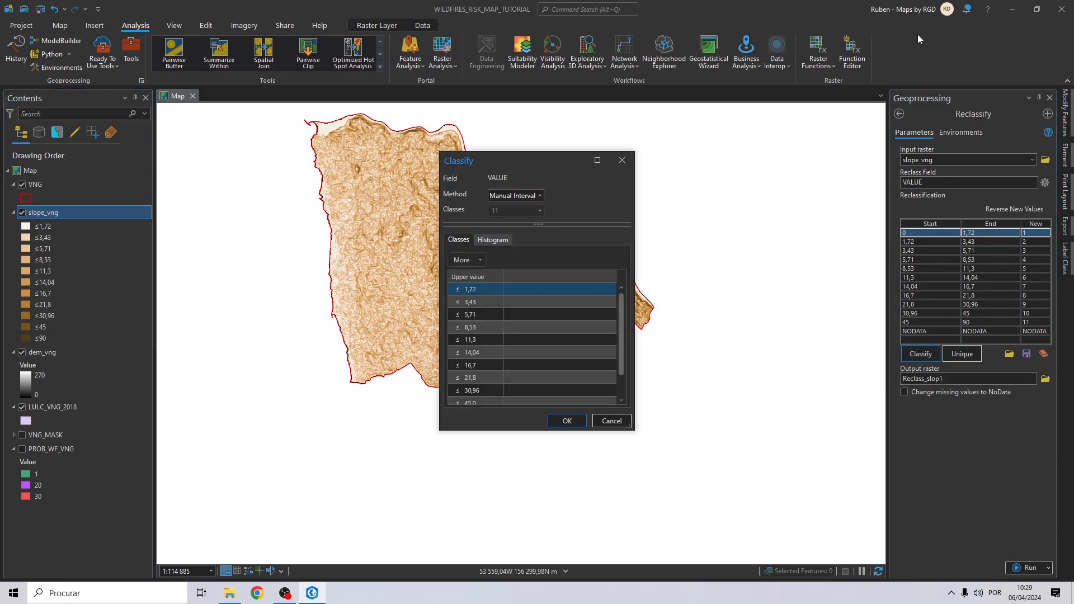
{"action": "left_click", "coordinate": [530, 197]}
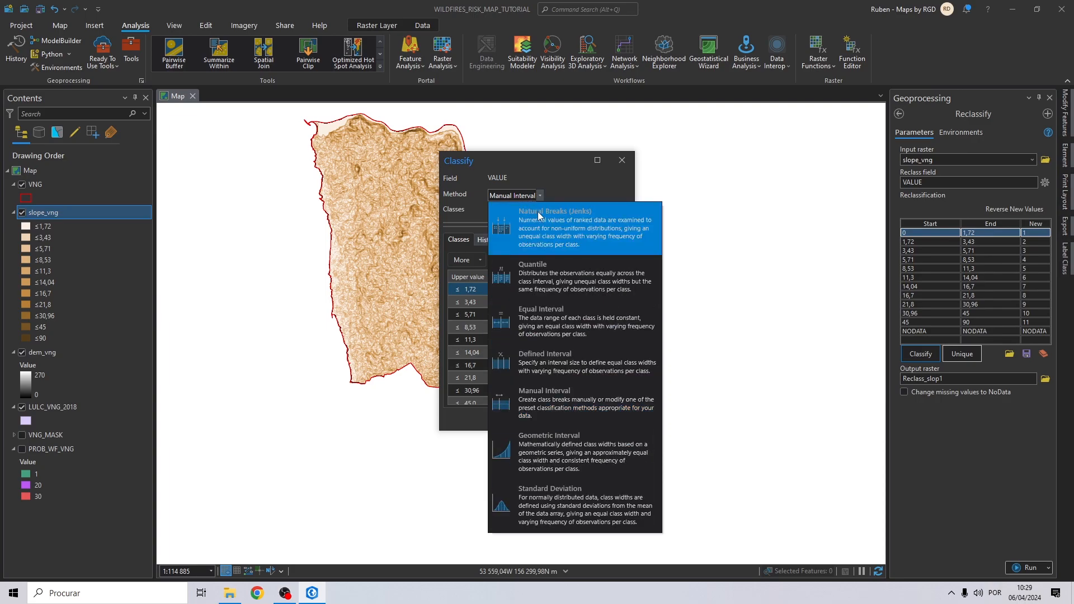
{"action": "left_click", "coordinate": [538, 212]}
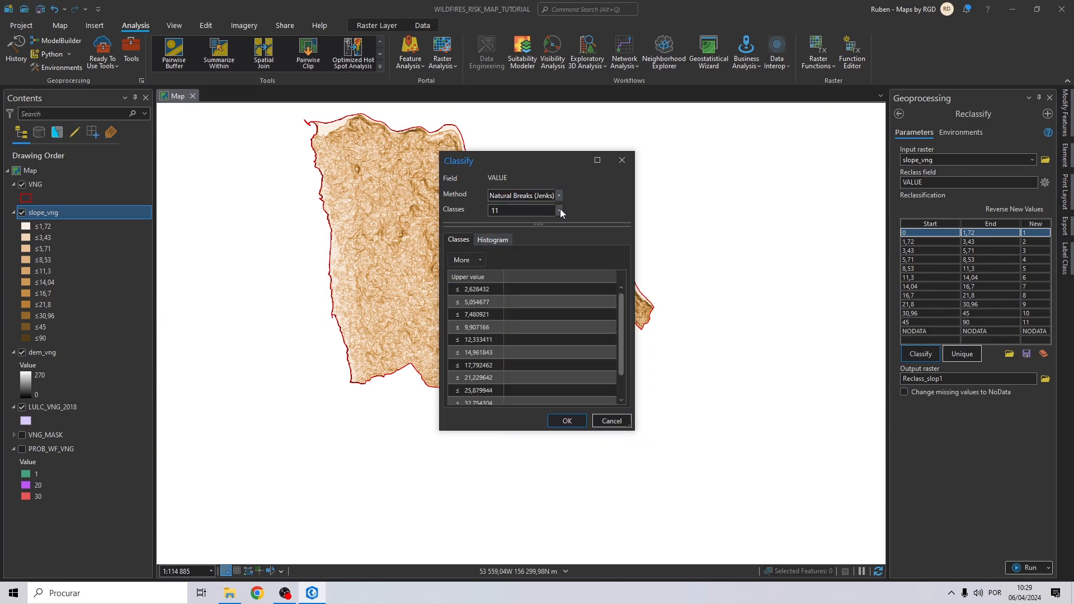
{"action": "left_click", "coordinate": [559, 210]}
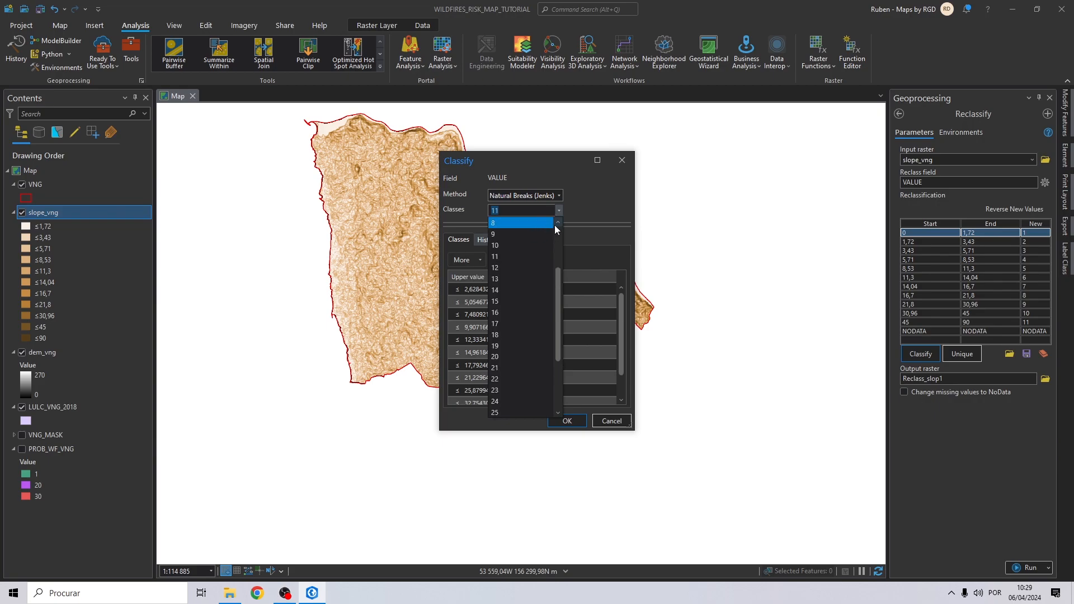
{"action": "left_click", "coordinate": [508, 227]}
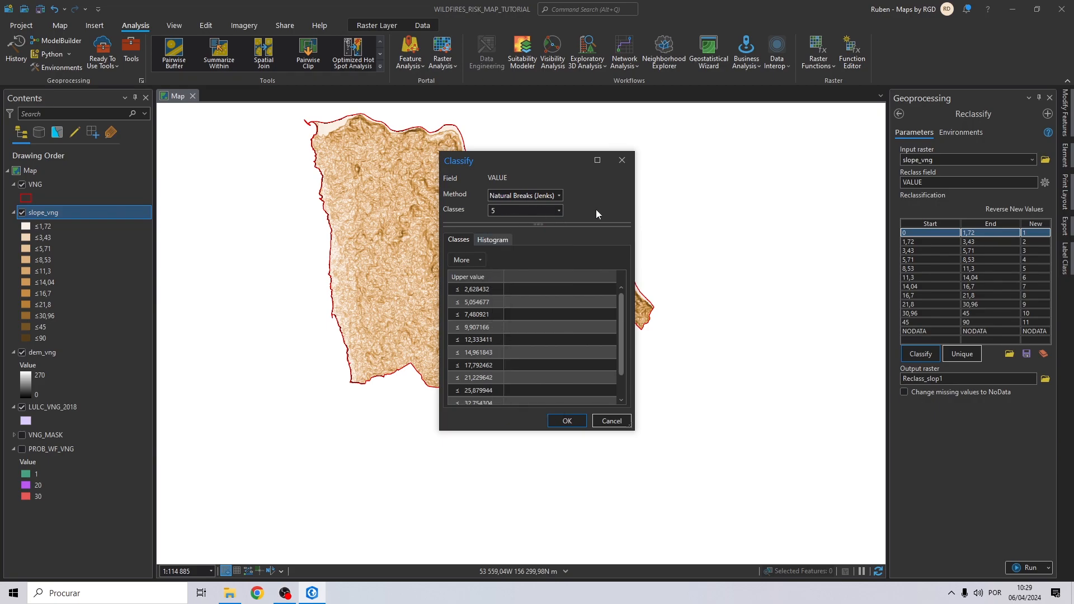
{"action": "left_click", "coordinate": [559, 196]}
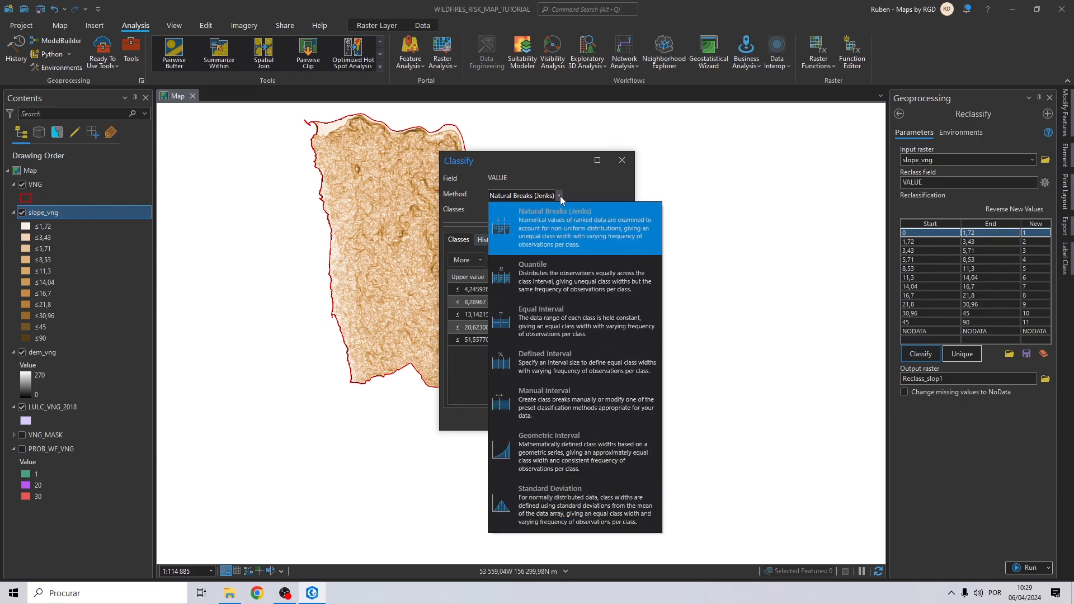
{"action": "left_click", "coordinate": [541, 399]}
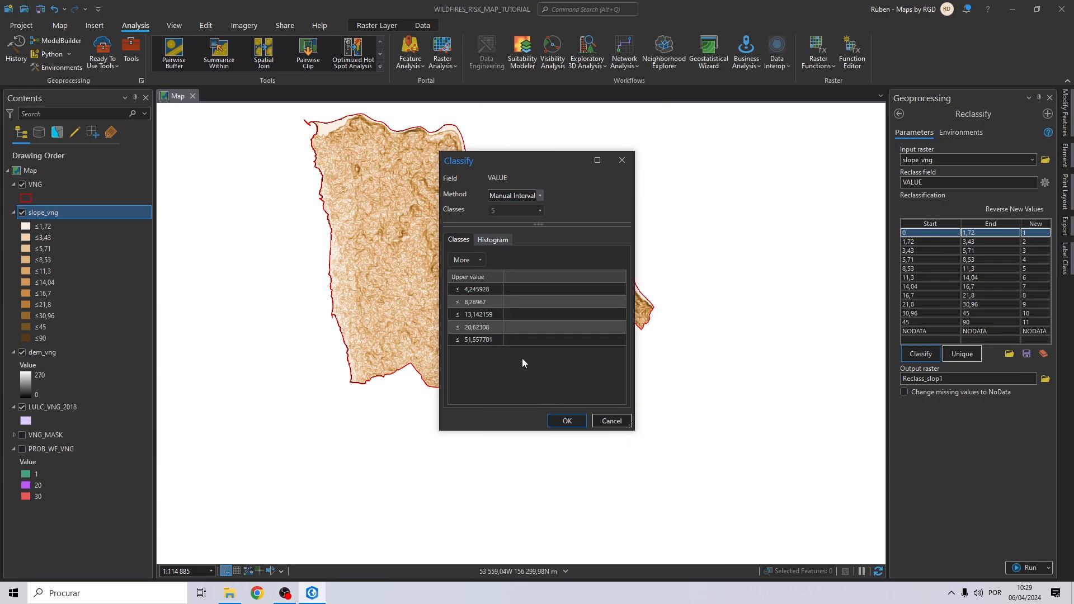
Set the upper values of the first two slope classes to 5 and 10
{"action": "left_click", "coordinate": [495, 290]}
{"action": "left_click", "coordinate": [495, 288]}
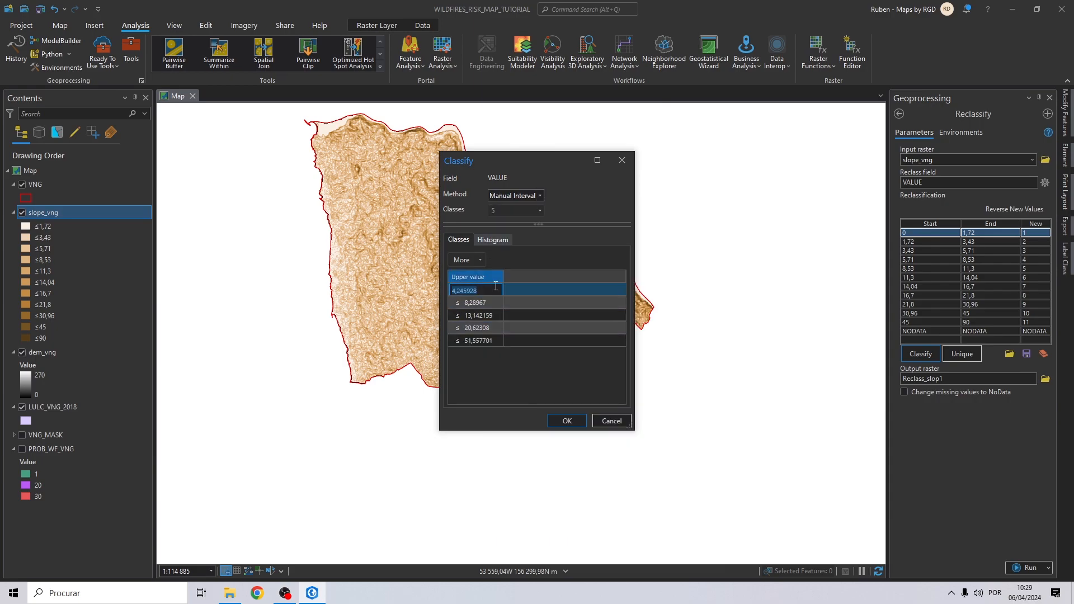
{"action": "type", "text": "5"}
{"action": "key", "text": "Return"}
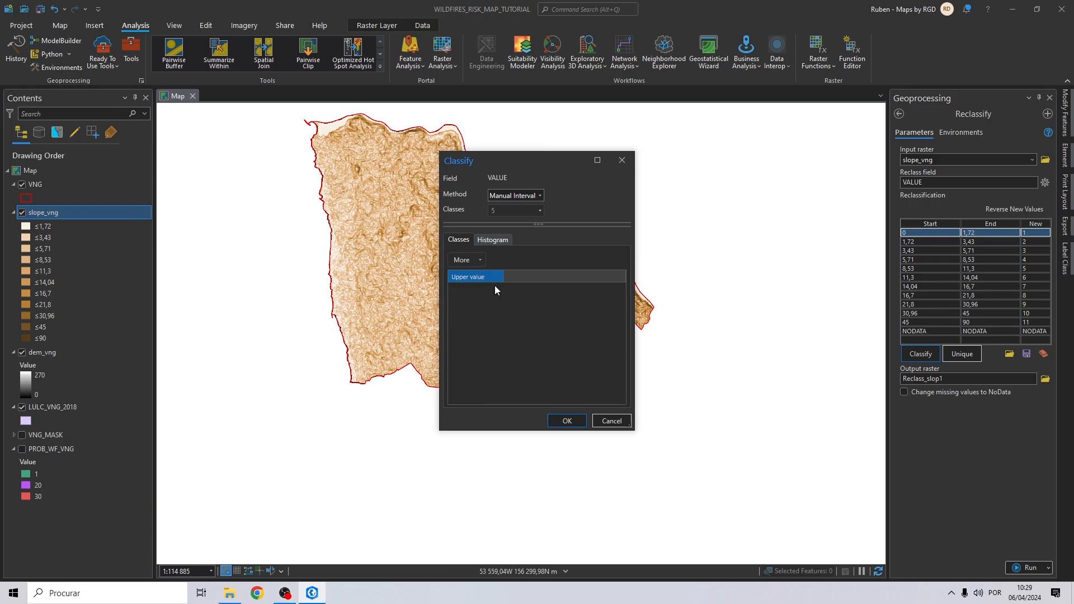
{"action": "left_click", "coordinate": [475, 302]}
{"action": "left_click", "coordinate": [474, 302]}
{"action": "type", "text": "10"}
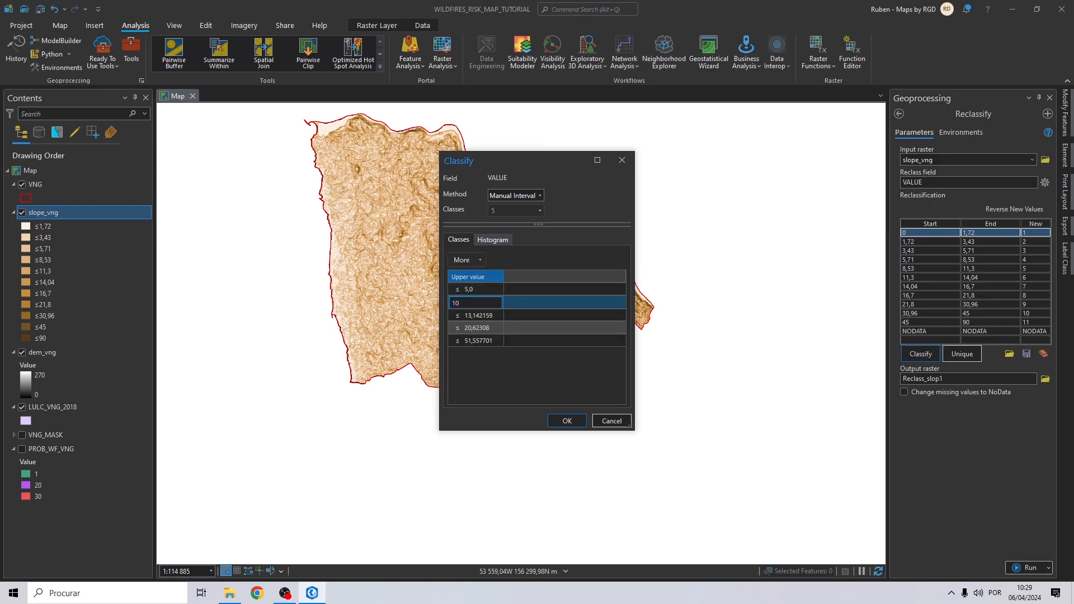
{"action": "key", "text": "Return"}
Set the third and fourth slope class upper values to 15 and 20, and accept the classification
{"action": "left_click", "coordinate": [500, 317]}
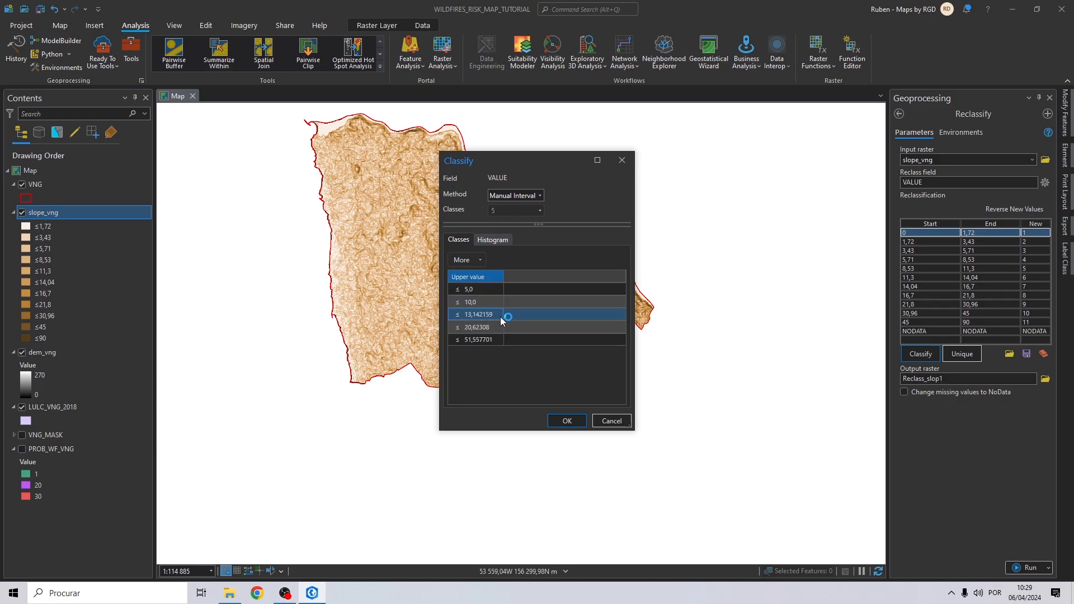
{"action": "left_click", "coordinate": [490, 317]}
{"action": "type", "text": "15"}
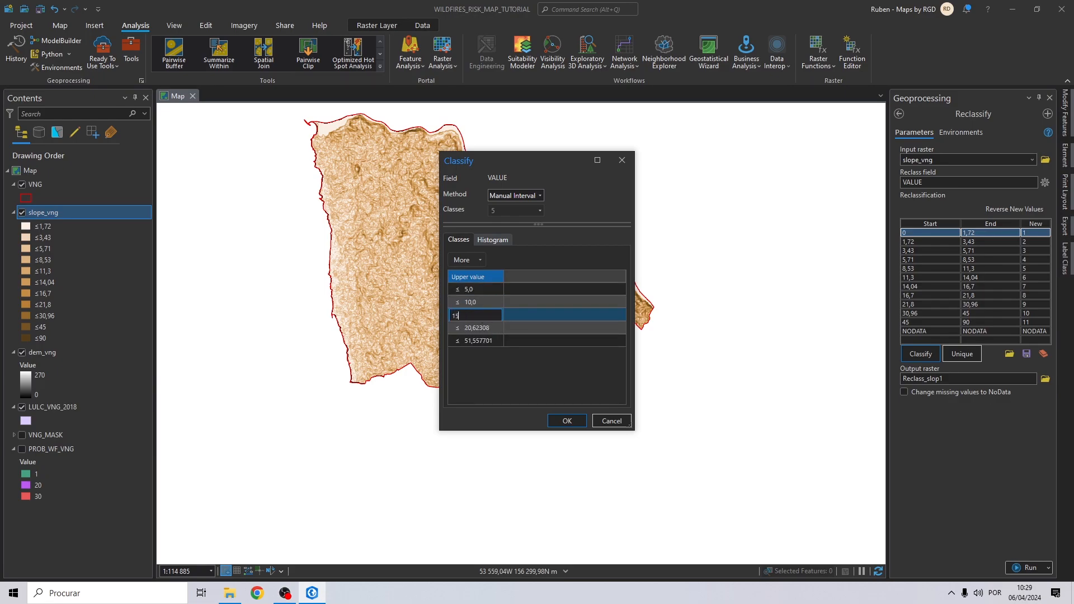
{"action": "key", "text": "Return"}
{"action": "left_click", "coordinate": [494, 328]}
{"action": "left_click", "coordinate": [493, 327]}
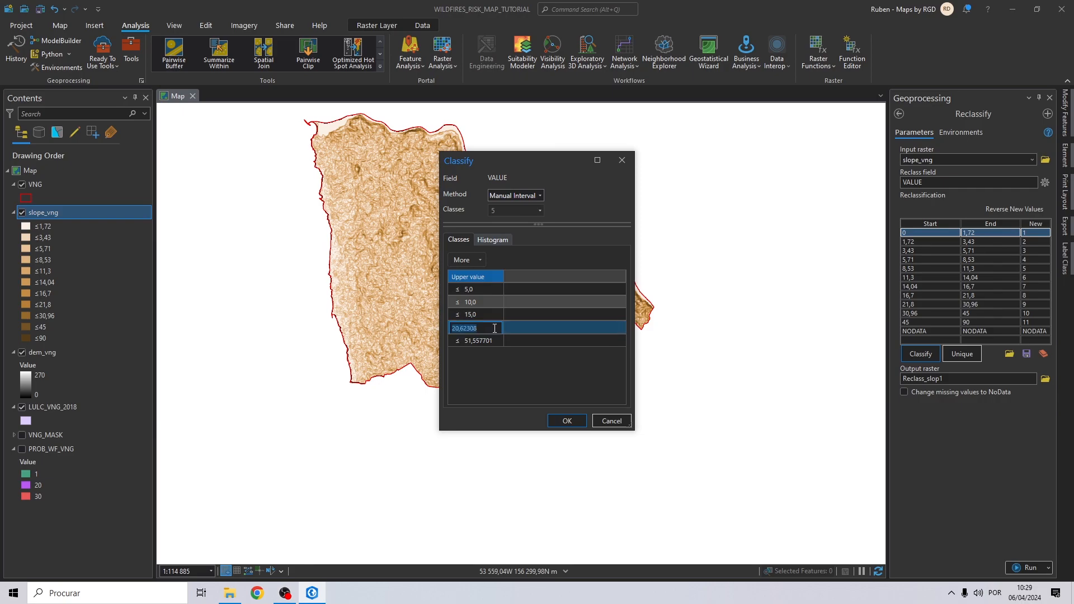
{"action": "type", "text": "20"}
{"action": "key", "text": "Return"}
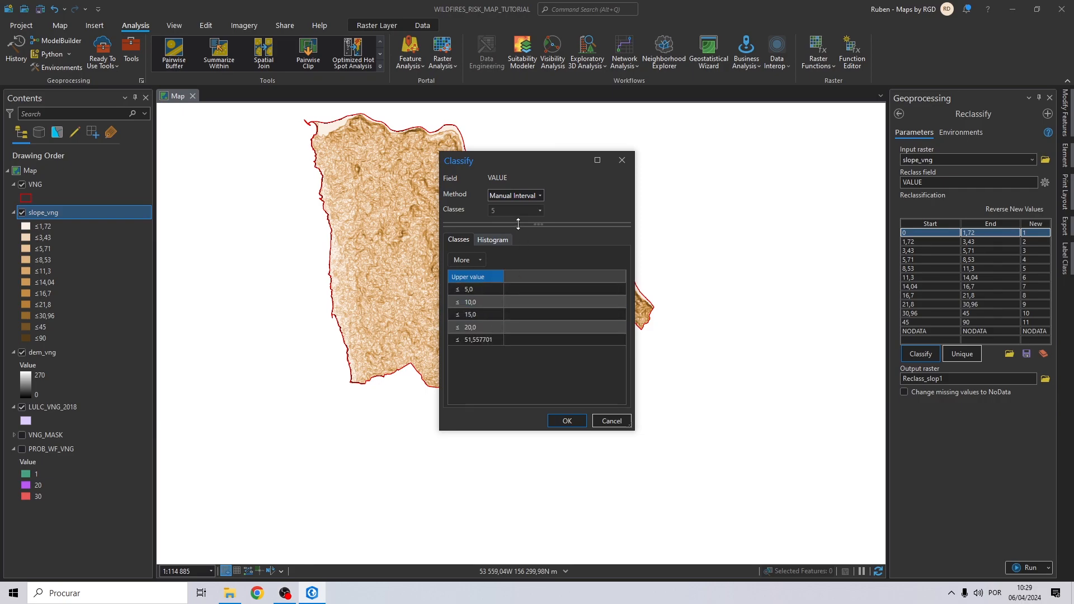
{"action": "left_click", "coordinate": [468, 340]}
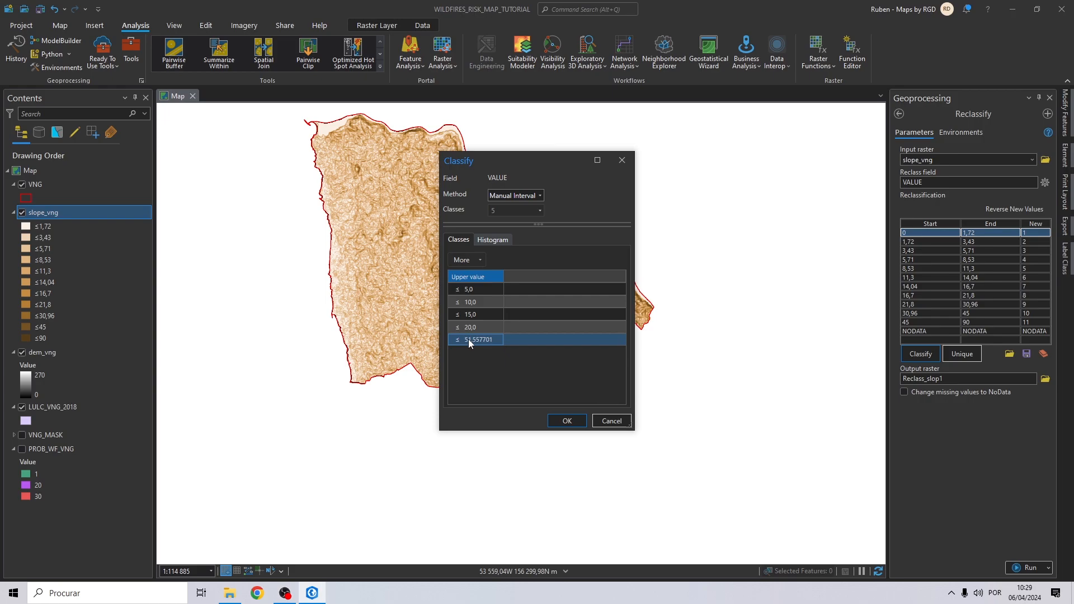
{"action": "left_click", "coordinate": [580, 420]}
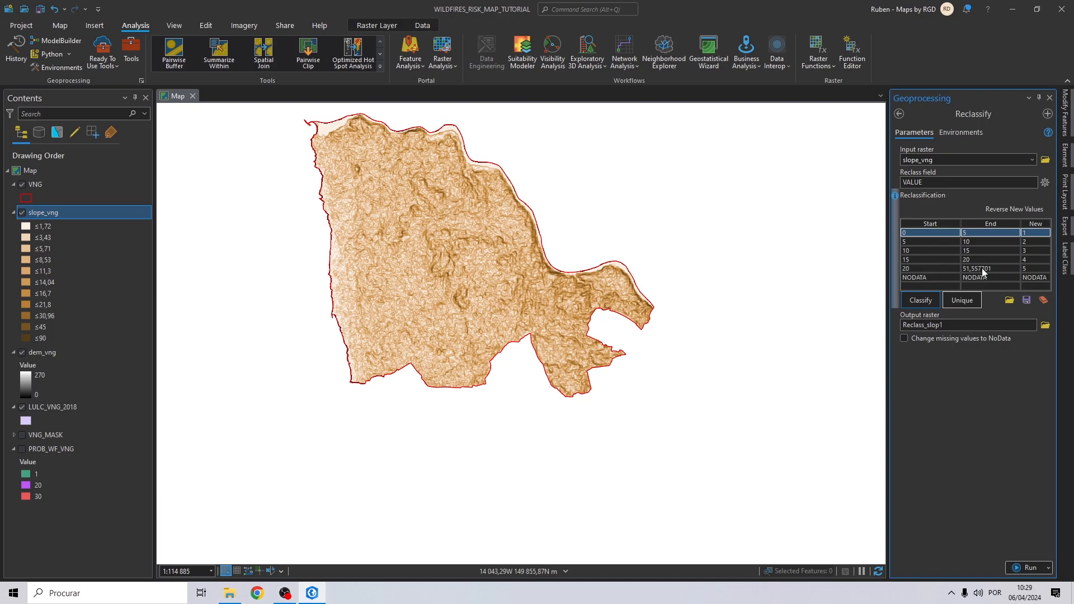
Assign the new values 2, 3, 4, 5 and 6 to the five slope classes in ascending order
{"action": "left_click", "coordinate": [1027, 232]}
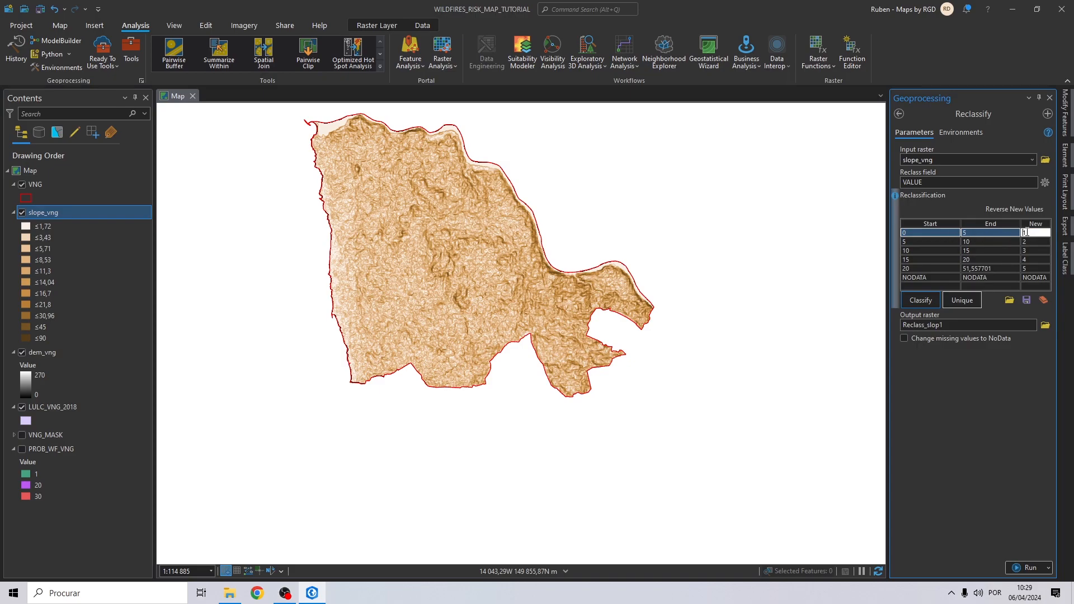
{"action": "type", "text": "2"}
{"action": "left_click", "coordinate": [1026, 242]}
{"action": "type", "text": "3"}
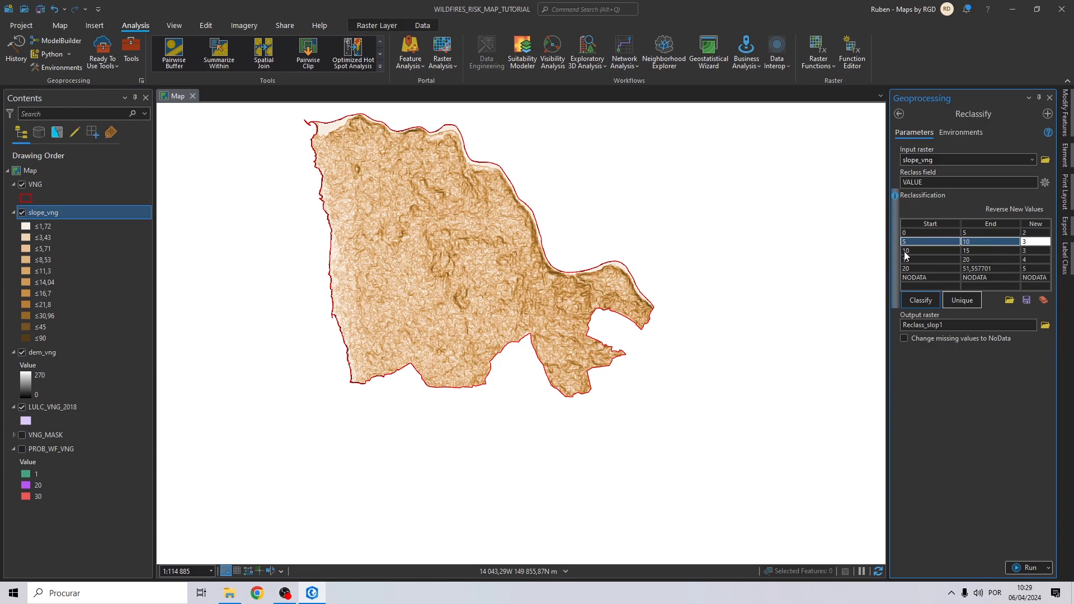
{"action": "left_click", "coordinate": [1032, 250]}
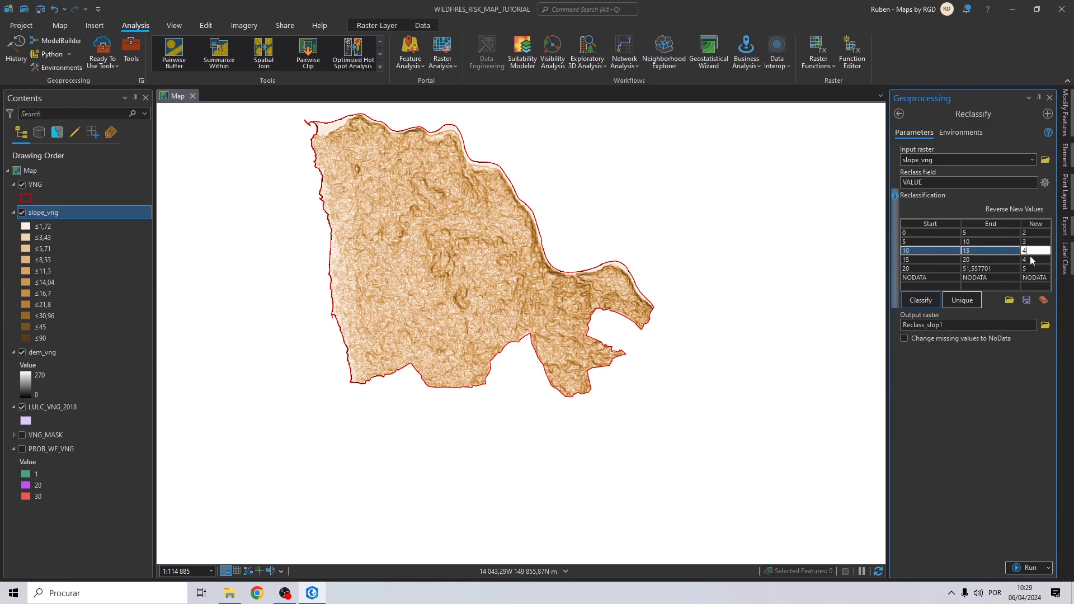
{"action": "left_click", "coordinate": [1031, 260]}
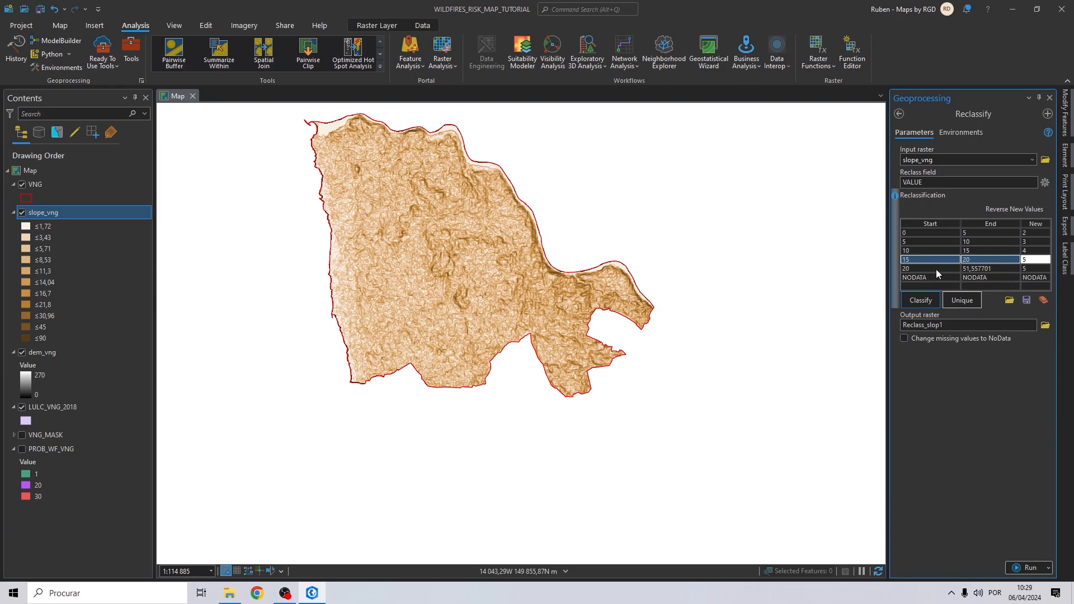
{"action": "left_click", "coordinate": [1027, 268]}
{"action": "type", "text": "6"}
Set the reclassified output raster to r_slope_vng, saved in the DEM folder of WILDFIRE TUTORIAL
{"action": "left_click", "coordinate": [1044, 325]}
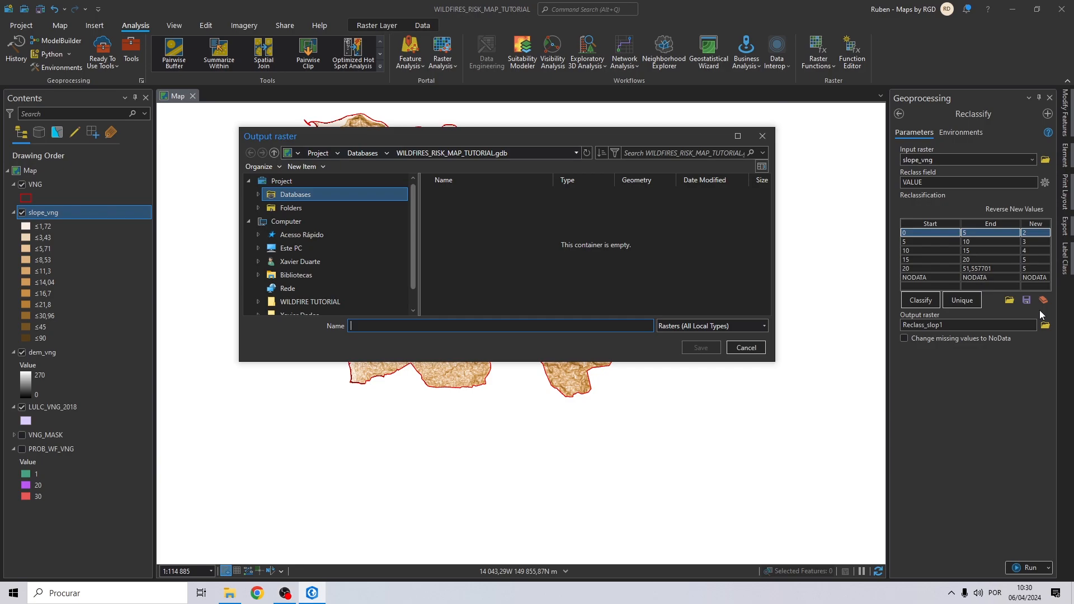
{"action": "left_click", "coordinate": [303, 207]}
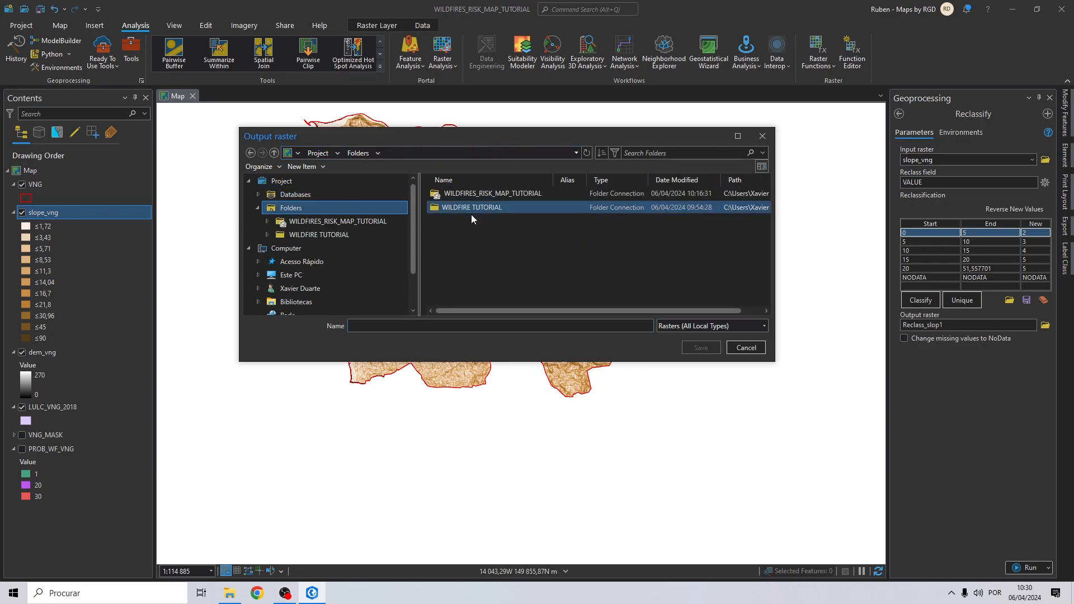
{"action": "double_click", "coordinate": [470, 213]}
{"action": "double_click", "coordinate": [452, 194]}
{"action": "left_click", "coordinate": [452, 221]}
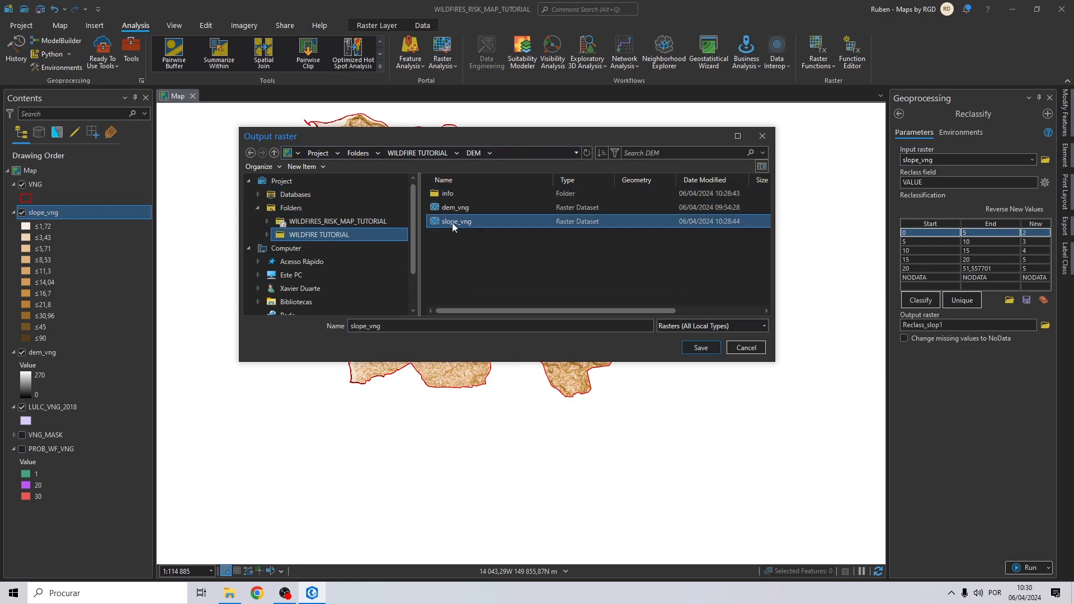
{"action": "left_click", "coordinate": [351, 326]}
{"action": "type", "text": "r_"}
{"action": "left_click", "coordinate": [701, 347]}
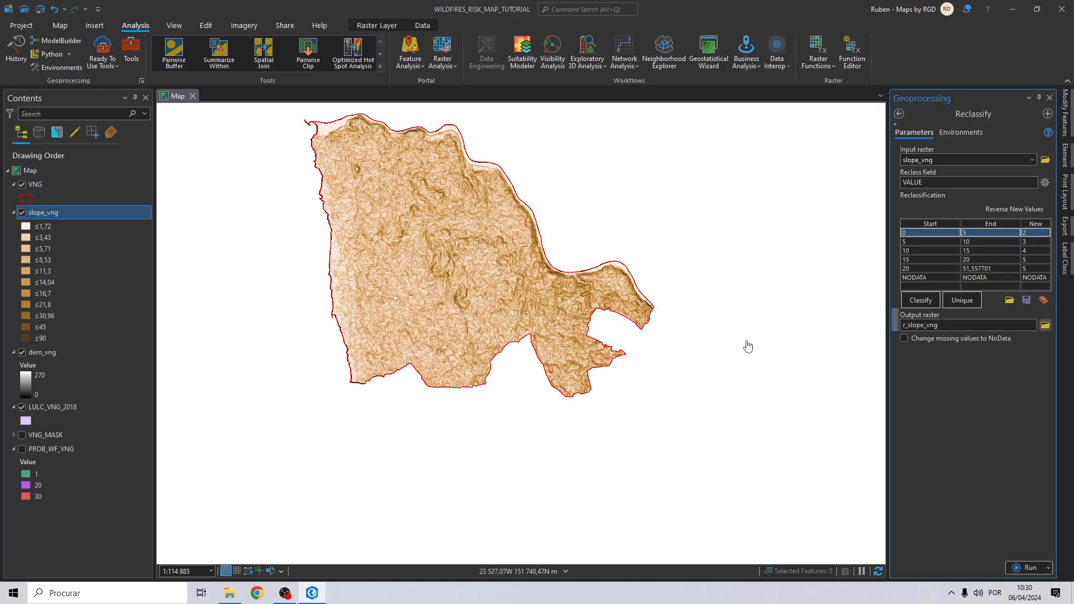
Set the Reclassify output coordinate system to ETRS_1989_Portugal_TM06 and the processing extent to the VNG layer
{"action": "left_click", "coordinate": [953, 133]}
{"action": "left_click", "coordinate": [1032, 174]}
{"action": "left_click", "coordinate": [1030, 216]}
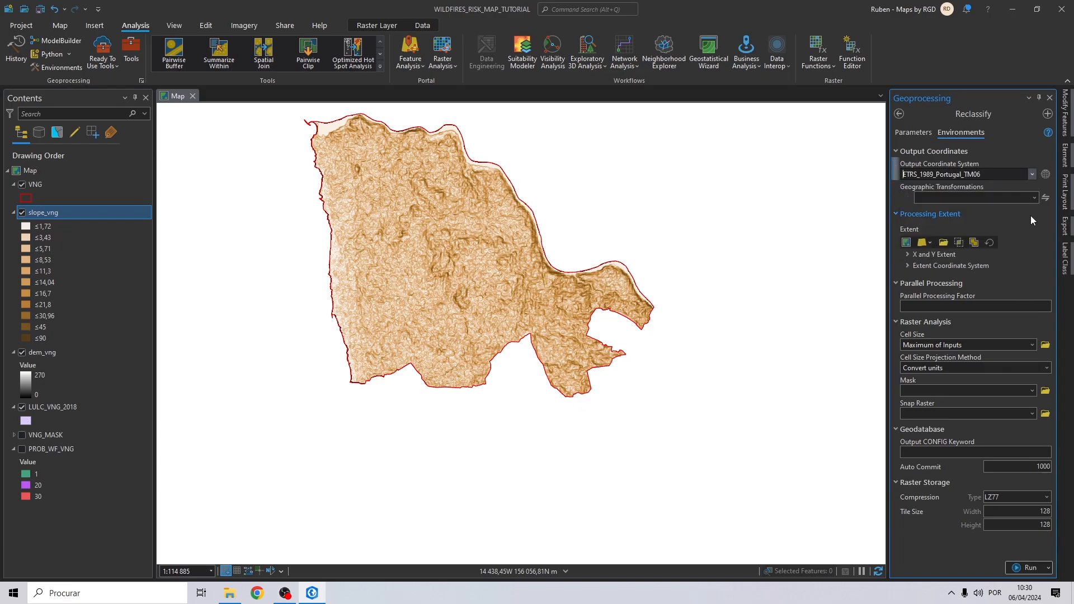
{"action": "left_click", "coordinate": [929, 242]}
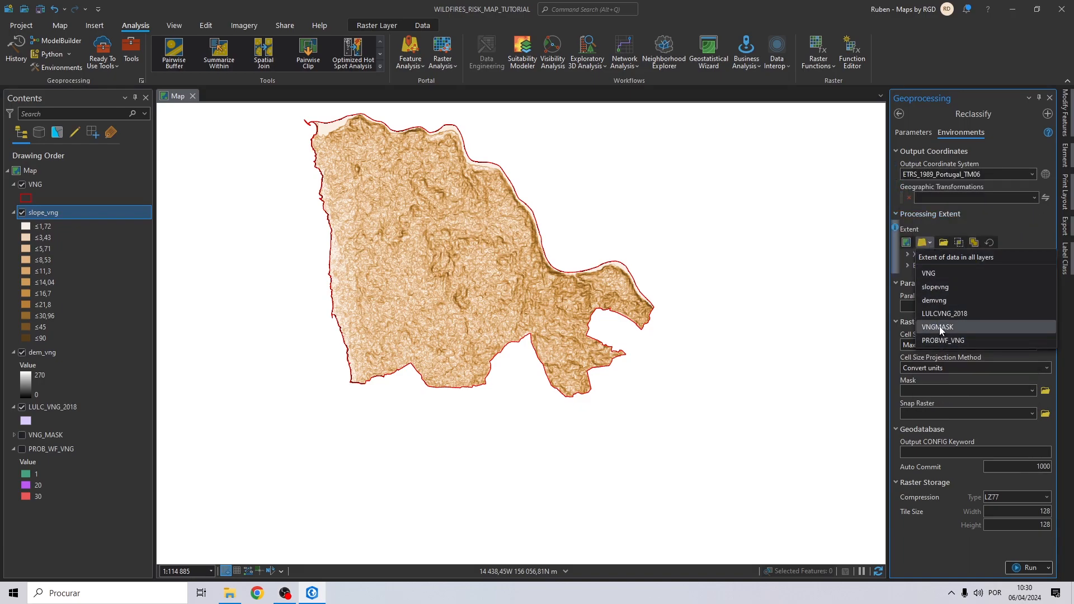
{"action": "left_click", "coordinate": [942, 273]}
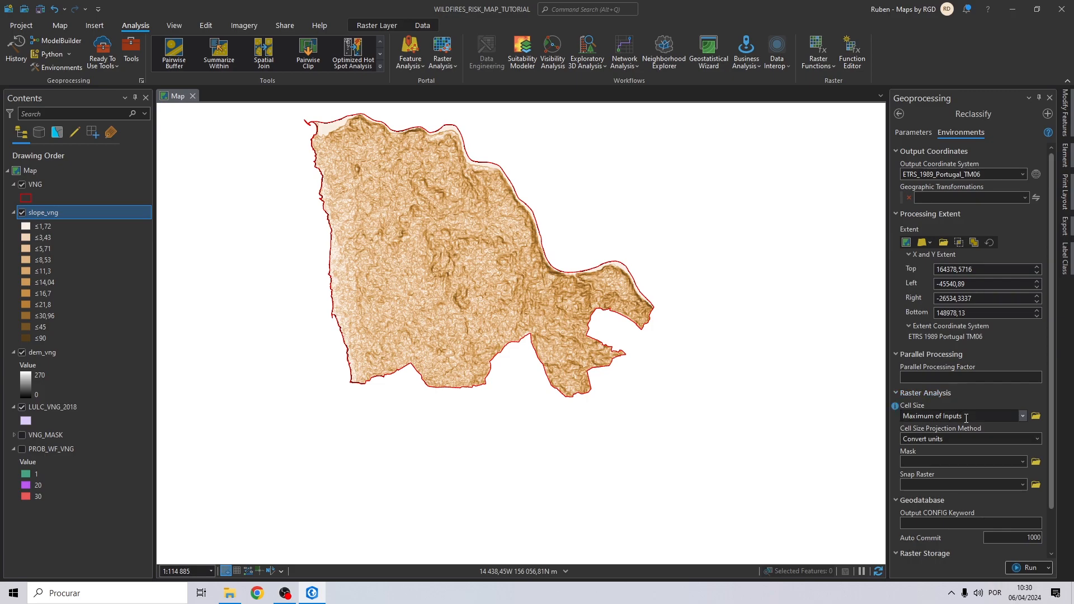
Open the mask layer choices for the slope reclassification
{"action": "left_click", "coordinate": [1023, 460]}
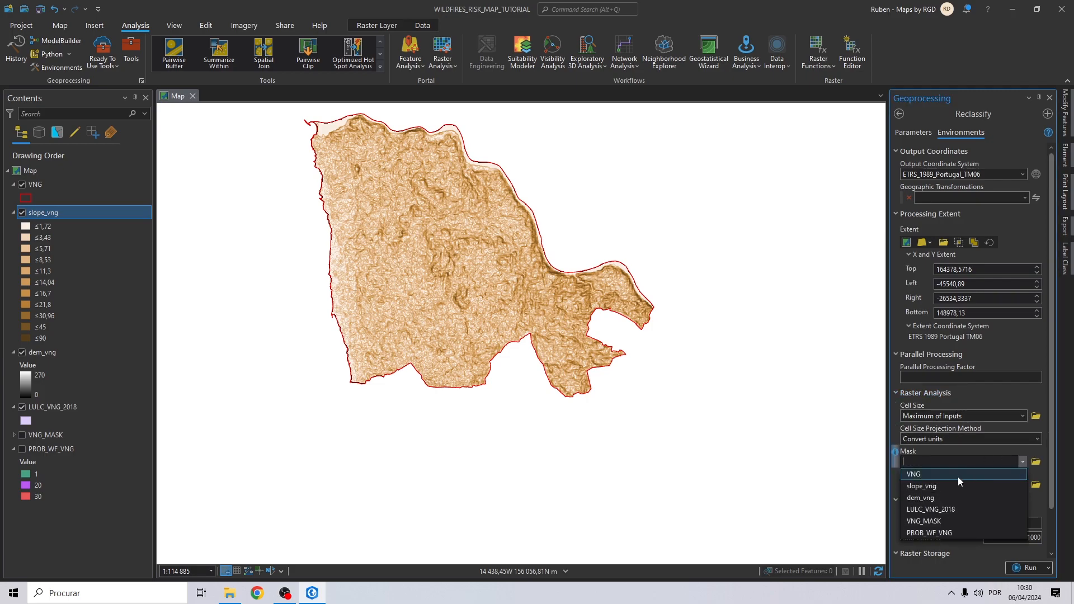
Set both the mask and the snap raster of the Reclassify environment to VNG_MASK
{"action": "left_click", "coordinate": [938, 523]}
{"action": "left_click", "coordinate": [1021, 485]}
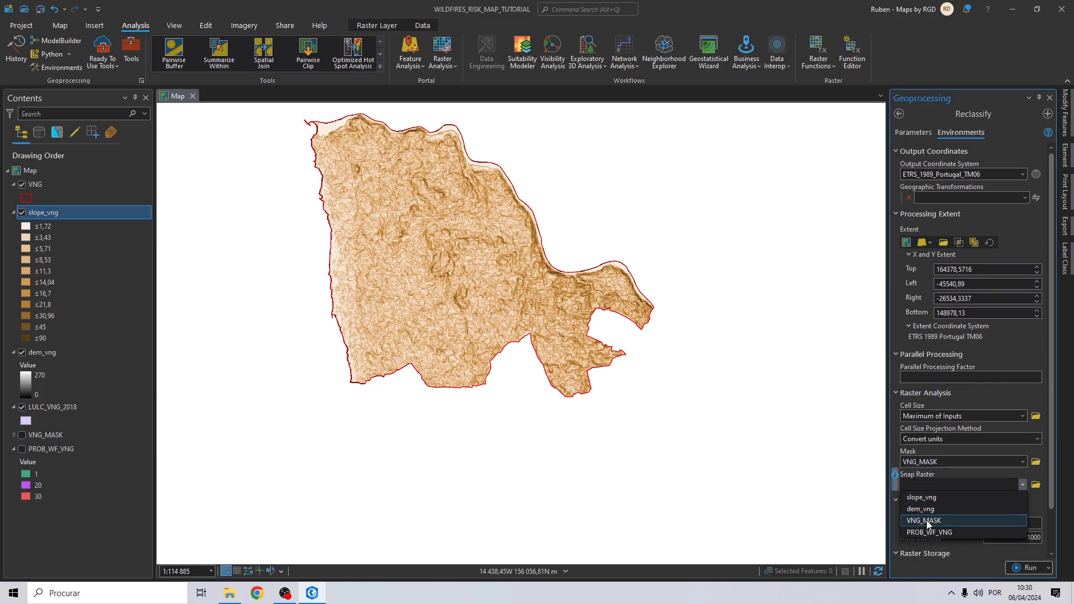
{"action": "left_click", "coordinate": [927, 518]}
{"action": "left_click", "coordinate": [911, 133]}
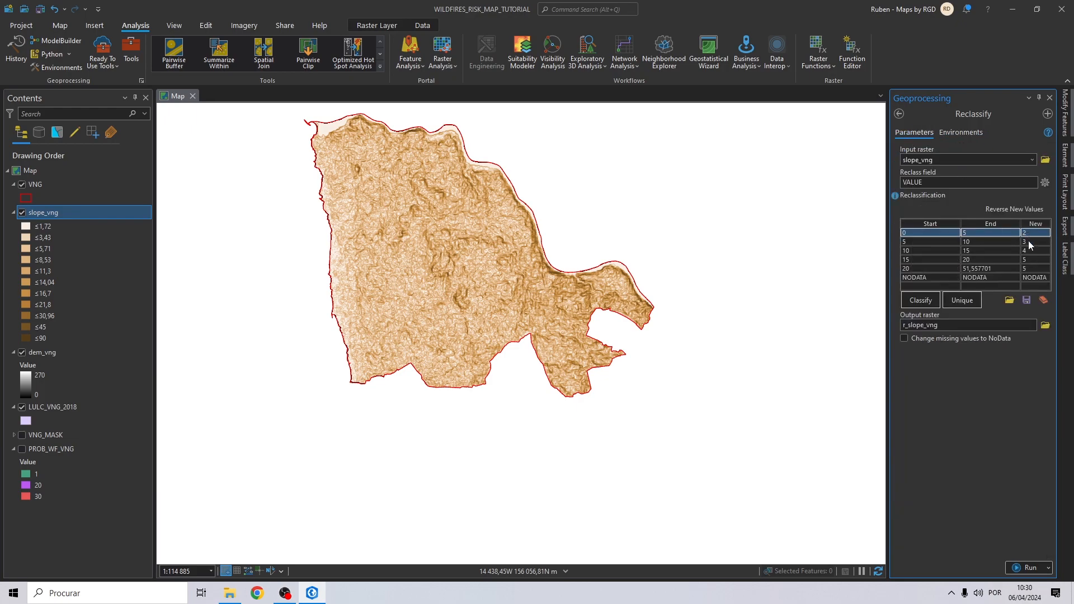
Assign new value 6 to the slope class starting at 20 and run Reclassify on slope_vng with output r_slope_vng
{"action": "left_click", "coordinate": [1029, 269]}
{"action": "type", "text": "6"}
{"action": "key", "text": "Return"}
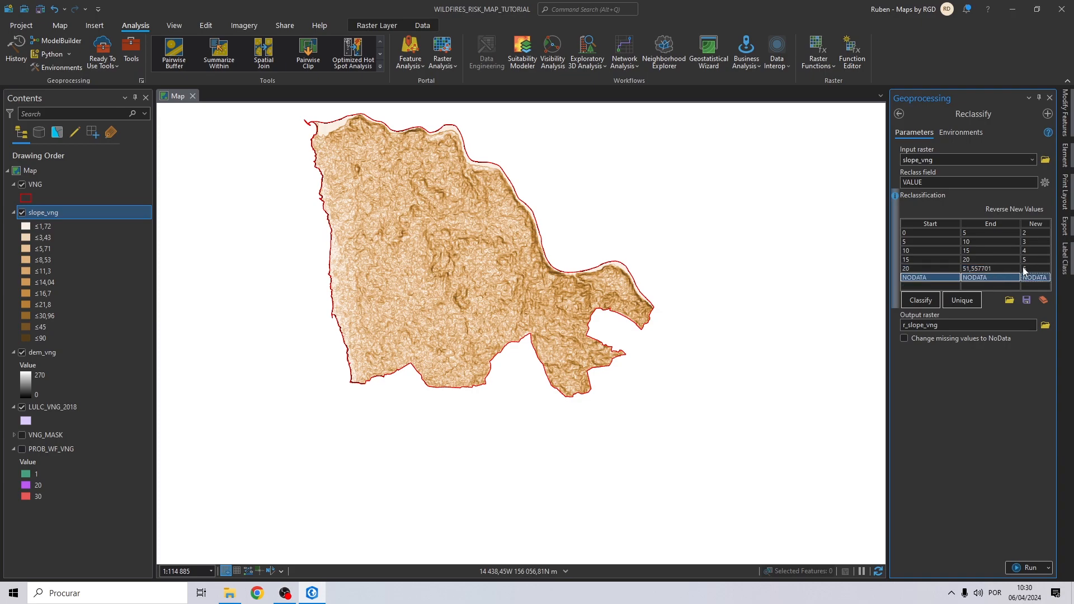
{"action": "left_click", "coordinate": [1005, 365]}
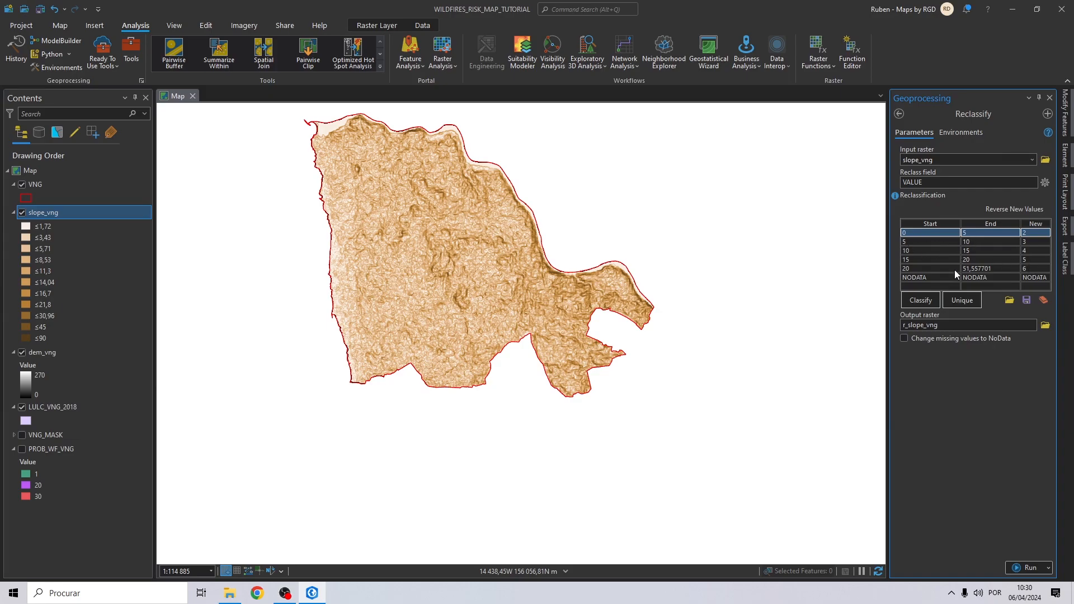
{"action": "left_click", "coordinate": [1024, 567]}
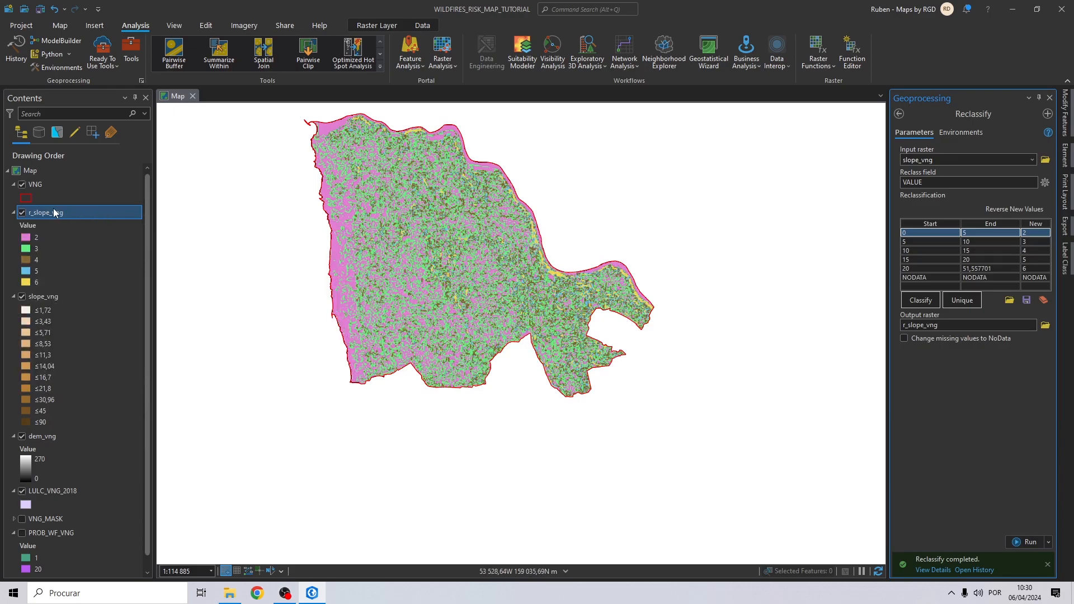
Remove the original slope_vng layer from the map
{"action": "right_click", "coordinate": [53, 294]}
{"action": "left_click", "coordinate": [80, 23]}
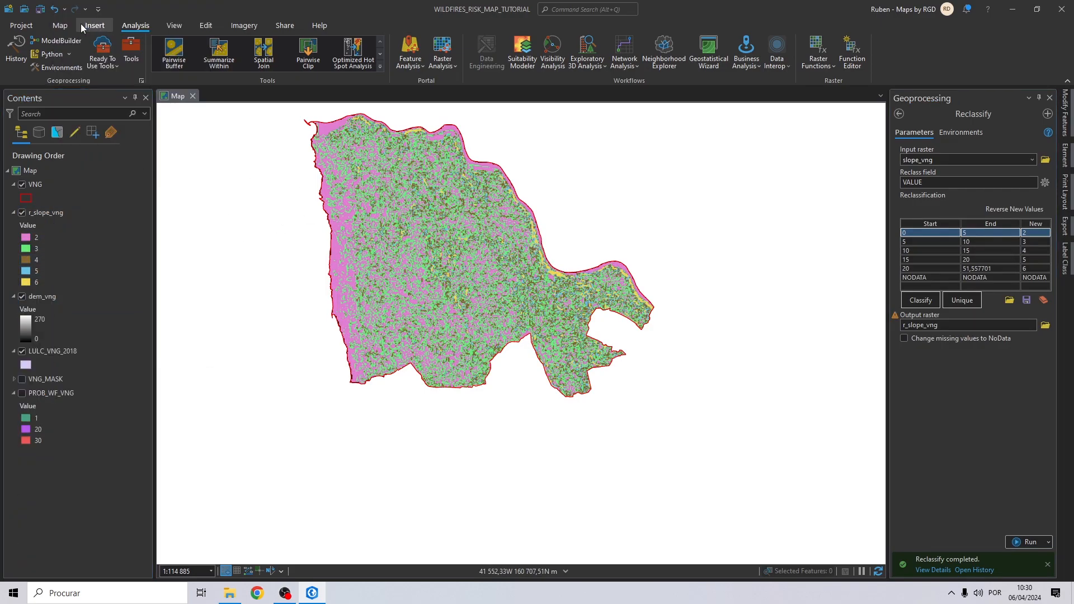
Recolour the r_slope_vng classes: 2 dark green, 3 lighter green, 4 olive yellow, 5 orange and 6 red
{"action": "left_click", "coordinate": [26, 239]}
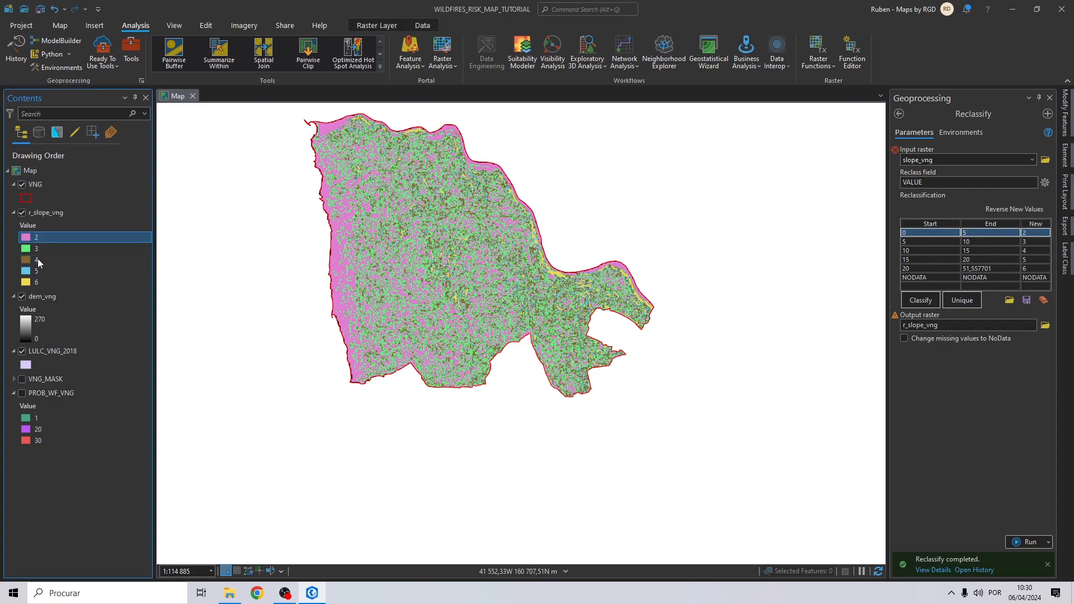
{"action": "left_click", "coordinate": [921, 297]}
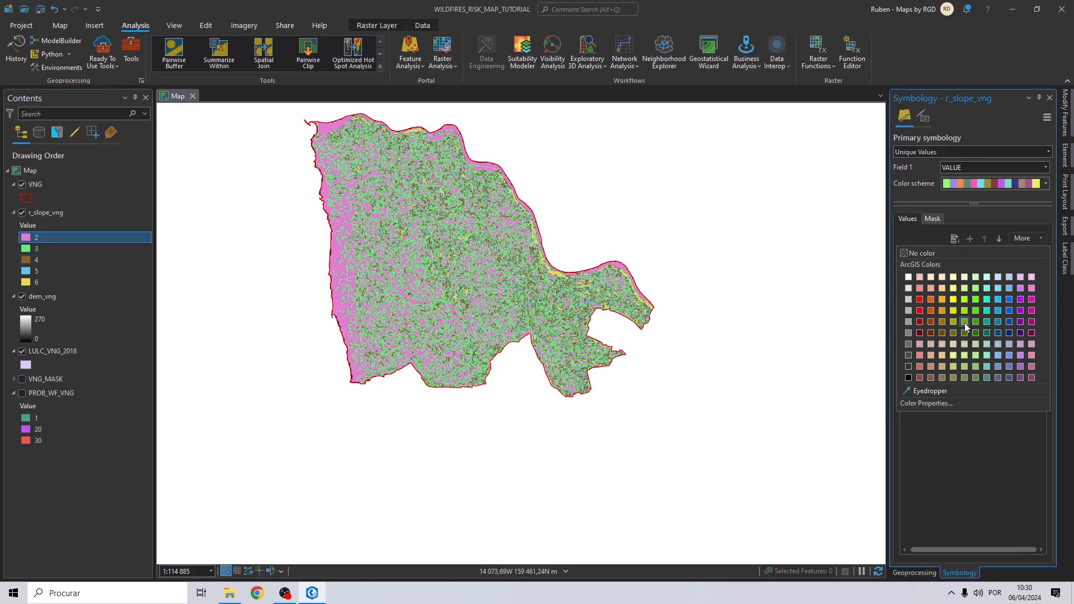
{"action": "left_click", "coordinate": [976, 331]}
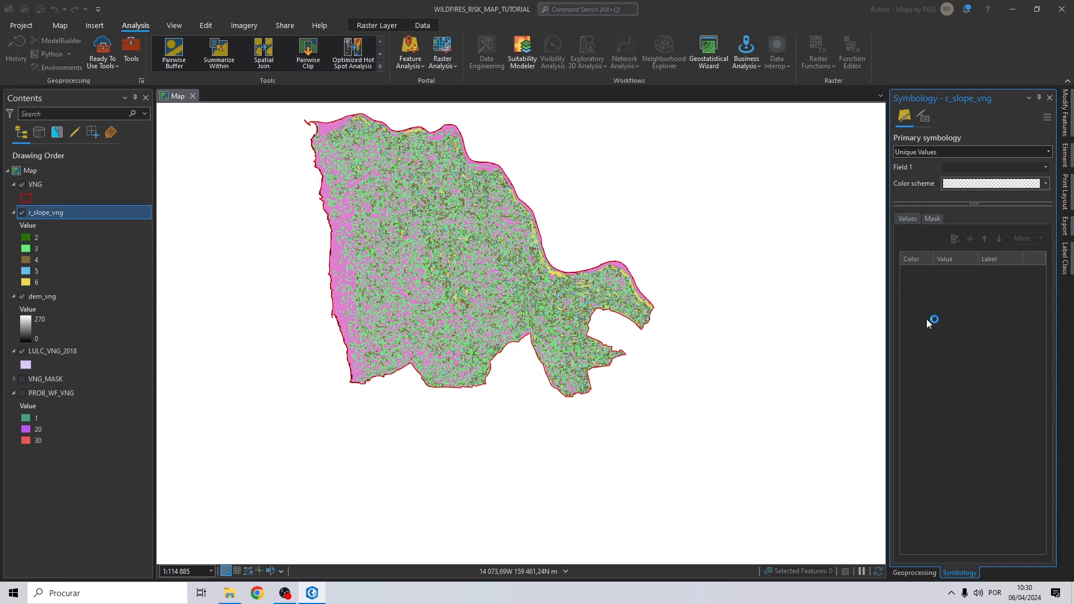
{"action": "left_click", "coordinate": [919, 316]}
{"action": "left_click", "coordinate": [976, 311]}
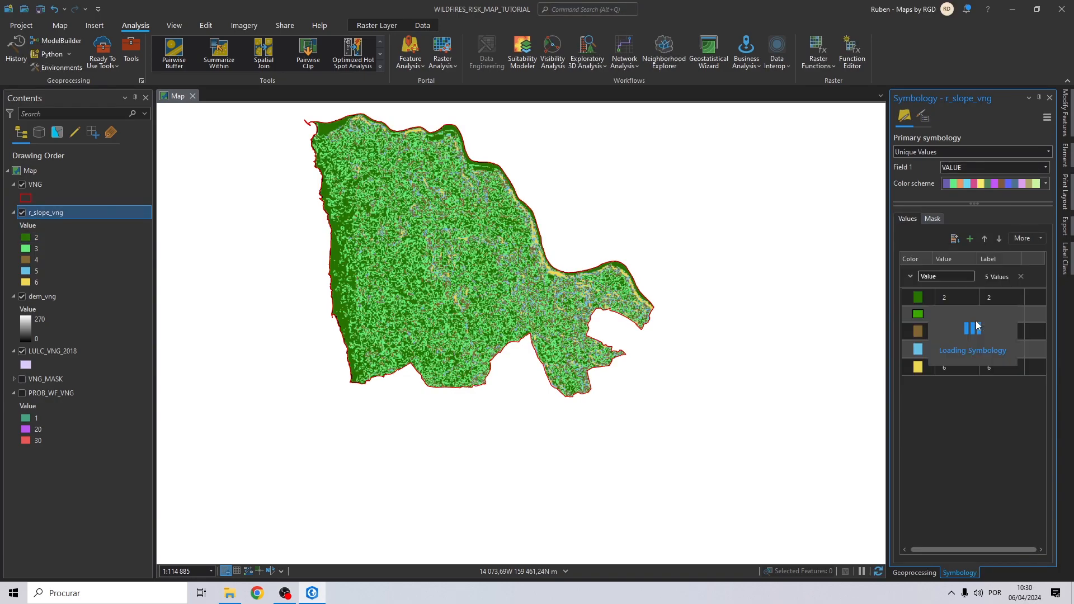
{"action": "left_click", "coordinate": [918, 331]}
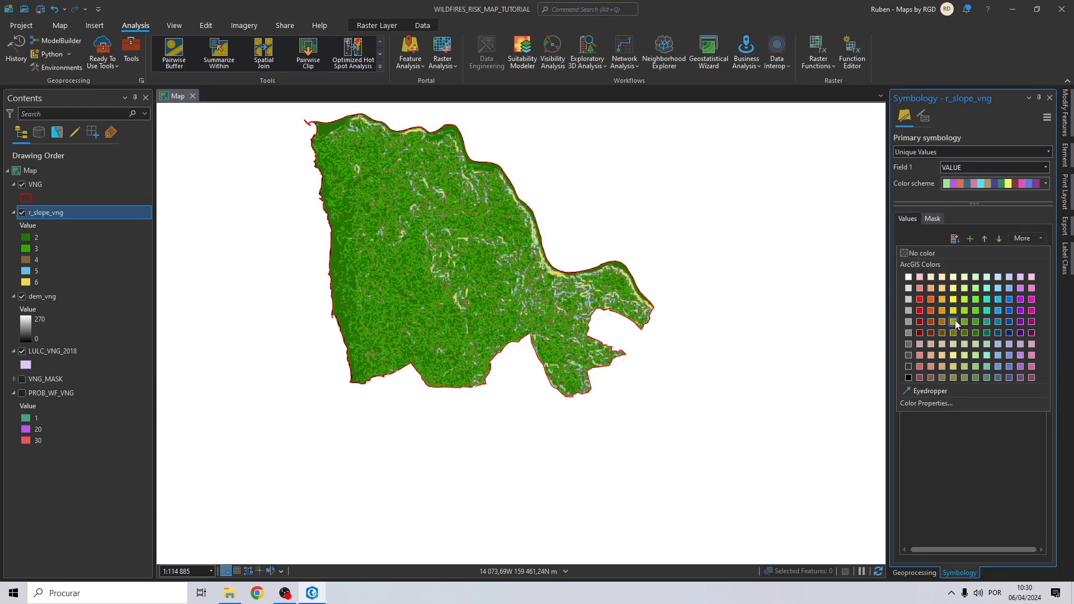
{"action": "left_click", "coordinate": [955, 320]}
{"action": "left_click", "coordinate": [919, 346]}
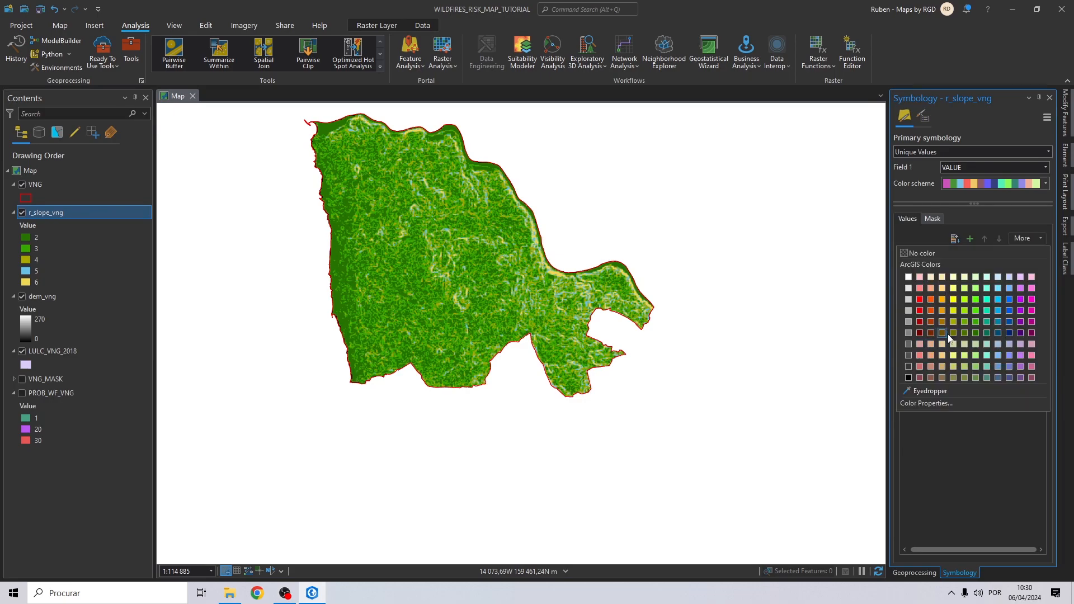
{"action": "left_click", "coordinate": [942, 301]}
{"action": "left_click", "coordinate": [919, 360]}
{"action": "left_click", "coordinate": [920, 311]}
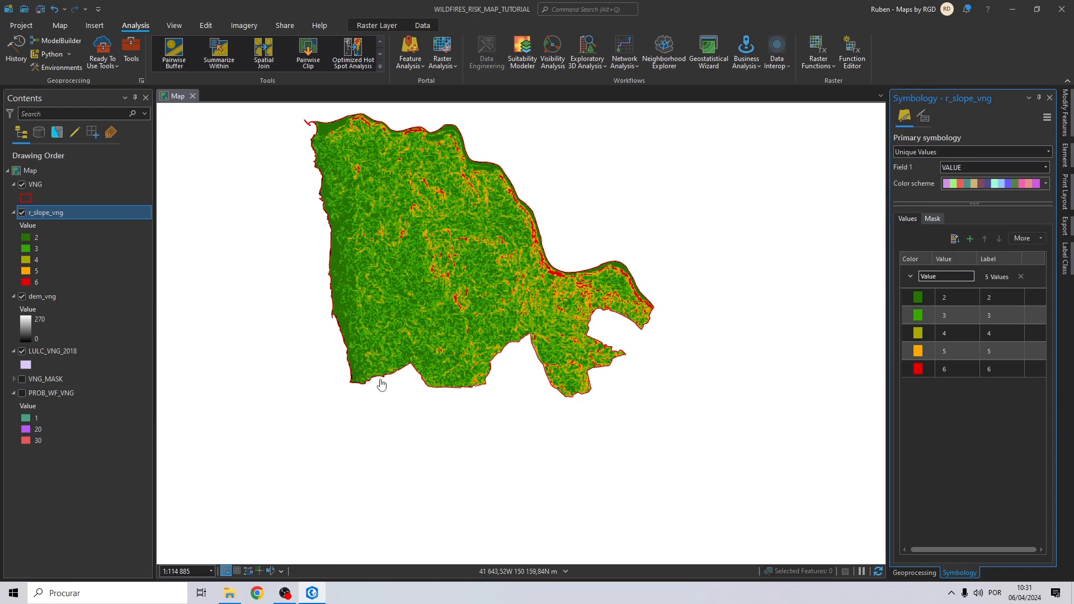
{"action": "left_click_drag", "start_coordinate": [381, 227], "coordinate": [451, 249]}
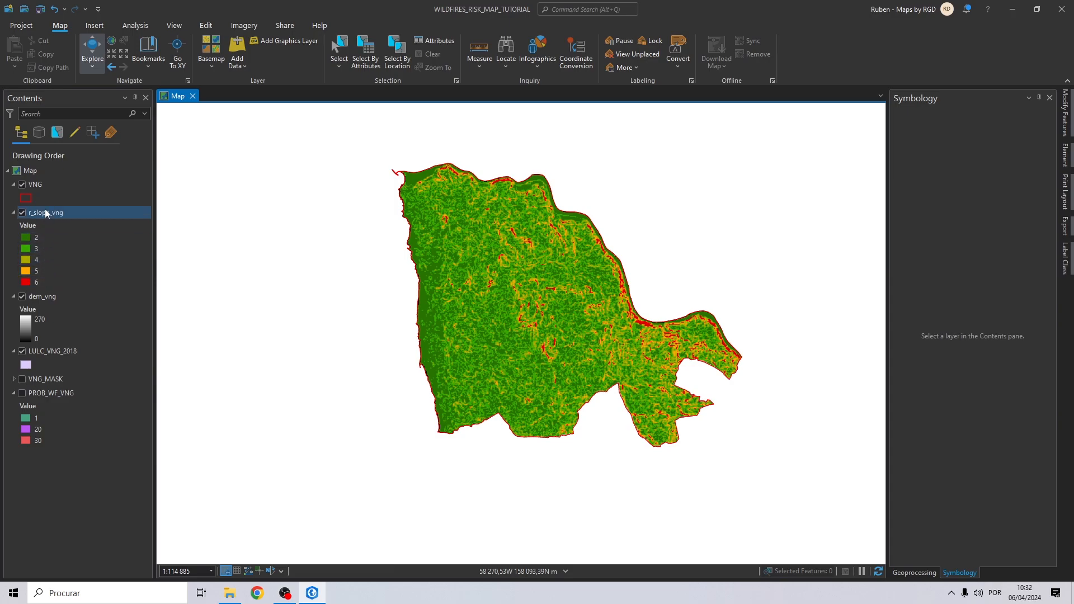
Remove the dem_vng elevation layer from the map
{"action": "left_click", "coordinate": [39, 297]}
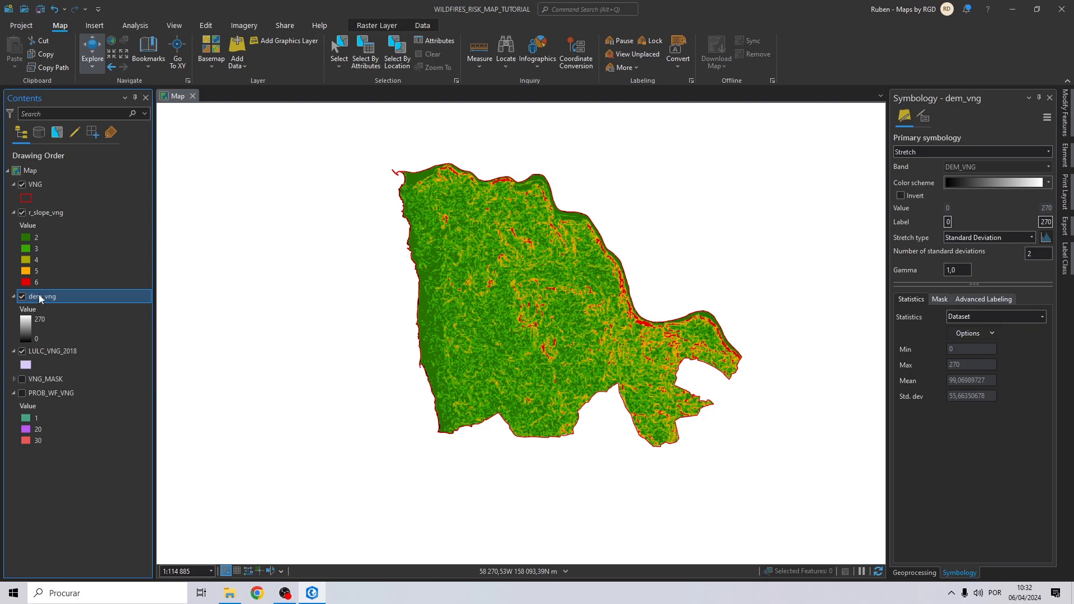
{"action": "right_click", "coordinate": [39, 295]}
{"action": "left_click", "coordinate": [63, 26]}
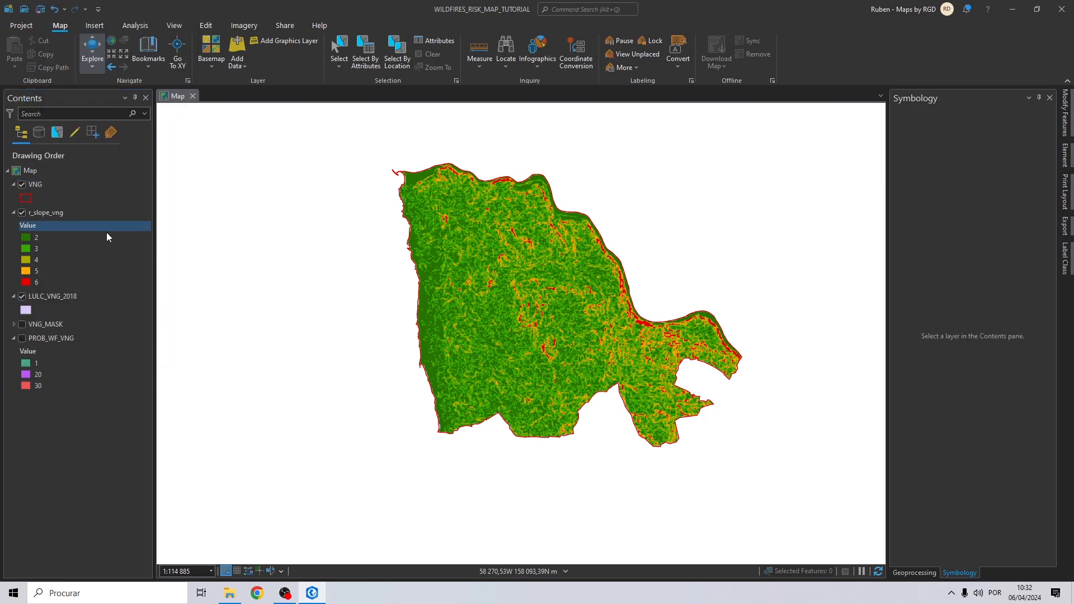
Hide the r_slope_vng layer and move LULC_VNG_2018 above it in the drawing order
{"action": "left_click", "coordinate": [22, 213]}
{"action": "left_click", "coordinate": [56, 297]}
{"action": "left_click", "coordinate": [75, 295]}
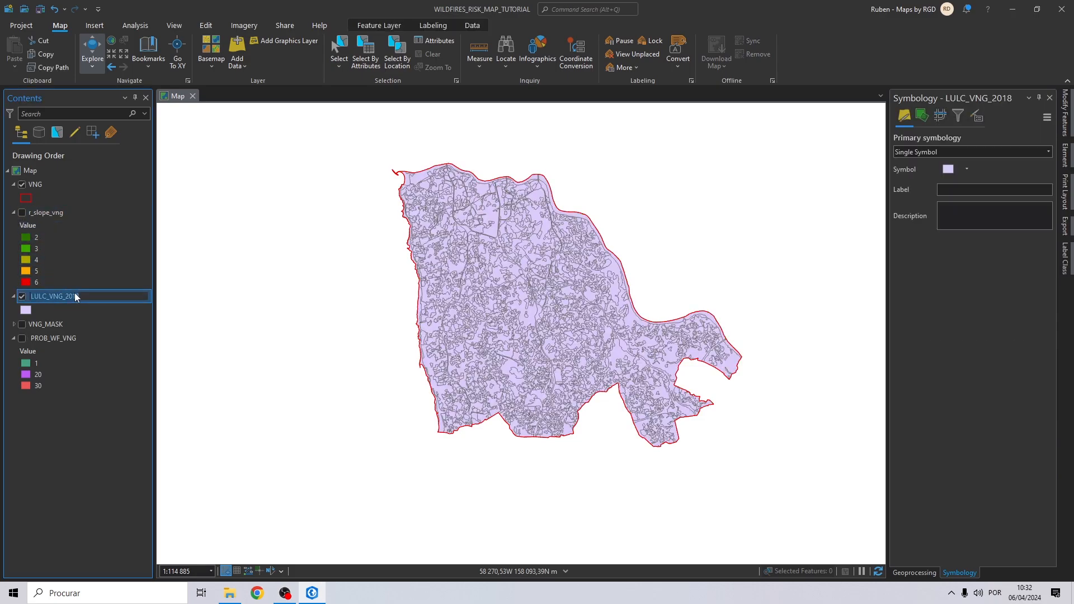
{"action": "left_click", "coordinate": [49, 314]}
{"action": "left_click_drag", "start_coordinate": [48, 296], "coordinate": [53, 208]}
Symbolize LULC_VNG_2018 with unique values based on the COS2018_Lg field
{"action": "right_click", "coordinate": [63, 213]}
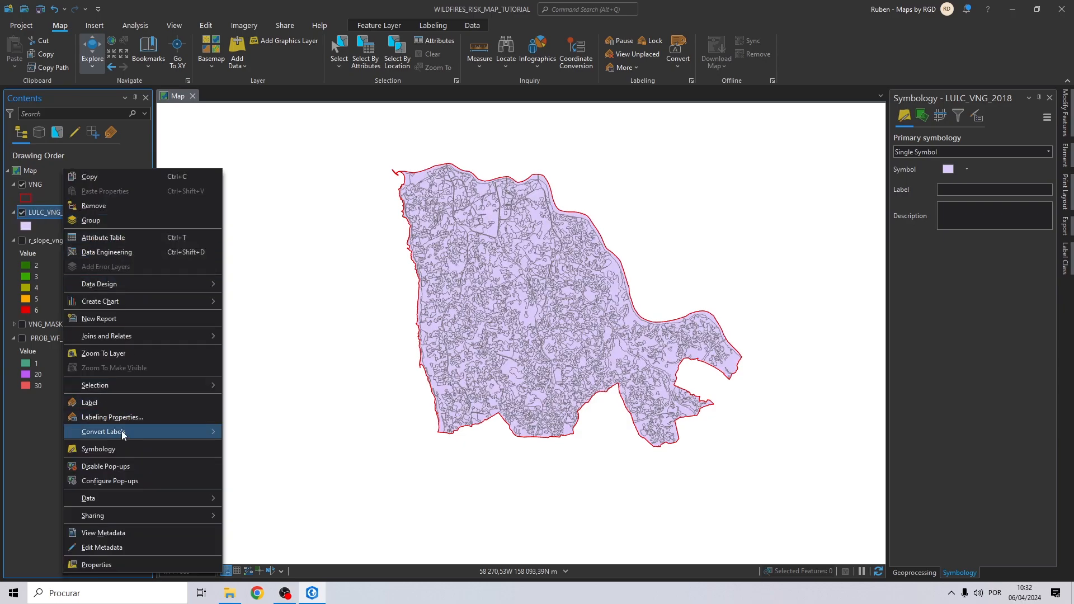
{"action": "left_click", "coordinate": [98, 448]}
{"action": "left_click", "coordinate": [928, 151]}
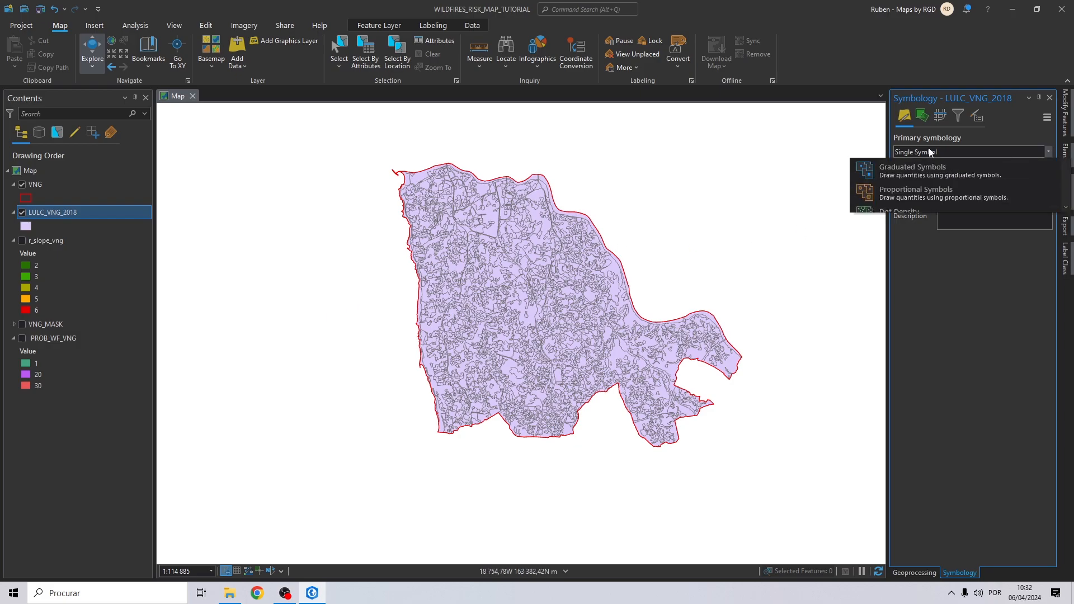
{"action": "left_click", "coordinate": [912, 216]}
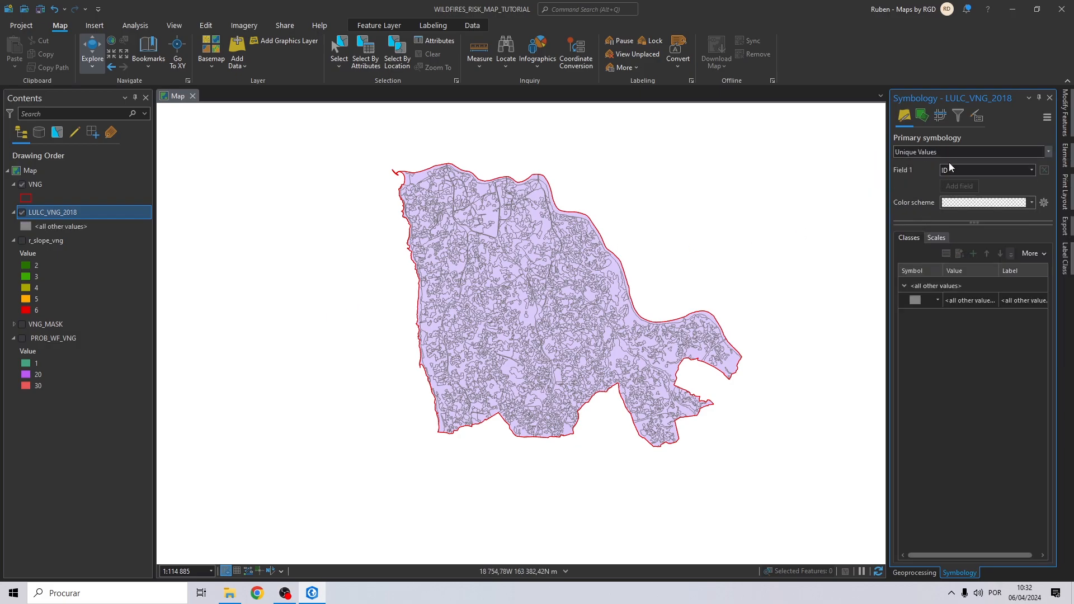
{"action": "left_click", "coordinate": [965, 167]}
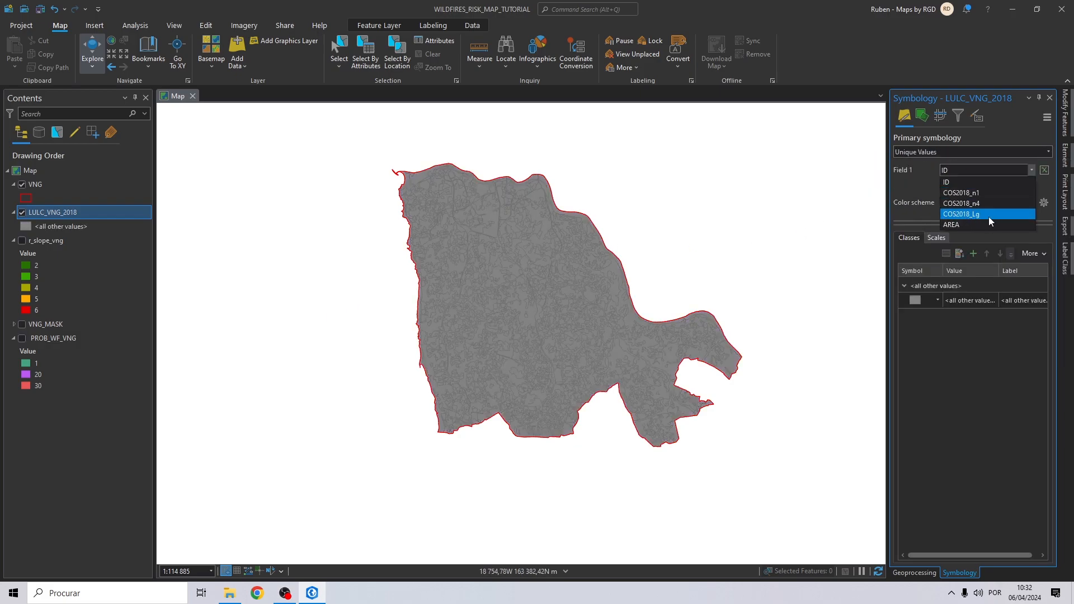
{"action": "left_click", "coordinate": [974, 214]}
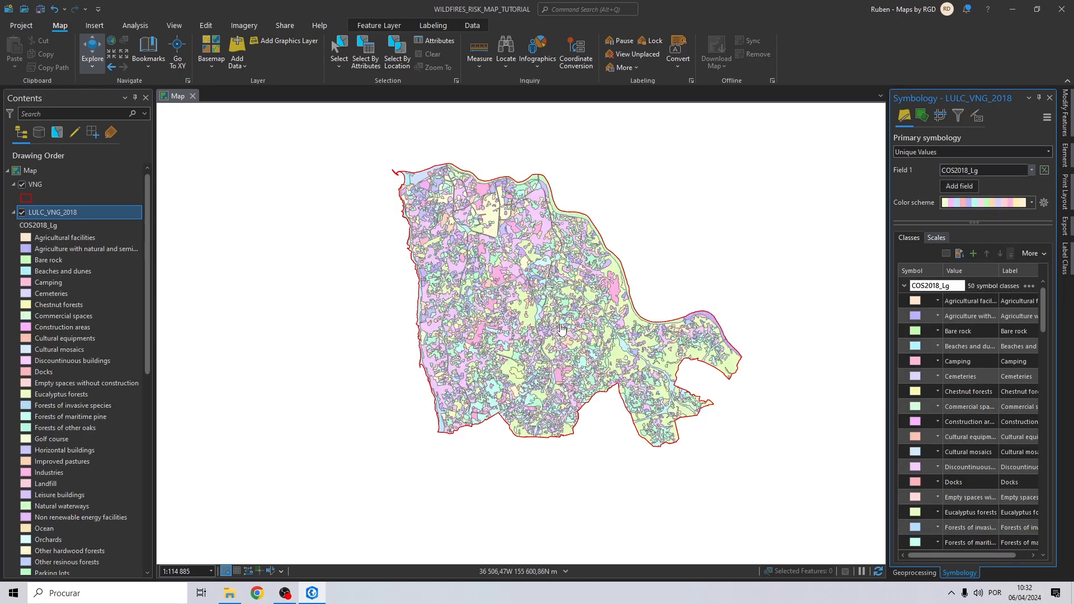
Widen the layer list and examine the COS2018_Lg land use classes of LULC_VNG_2018
{"action": "left_click_drag", "start_coordinate": [154, 218], "coordinate": [261, 218]}
{"action": "scroll", "coordinate": [78, 252], "scroll_direction": "down", "scroll_amount": 2}
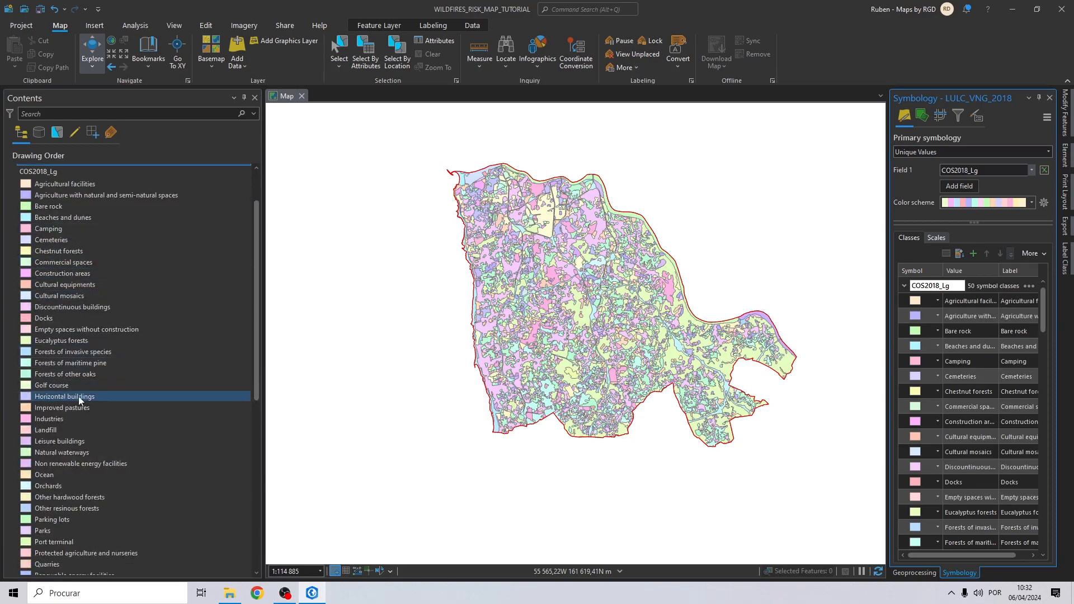
{"action": "scroll", "coordinate": [73, 541], "scroll_direction": "down", "scroll_amount": 5}
{"action": "scroll", "coordinate": [67, 372], "scroll_direction": "up", "scroll_amount": 5}
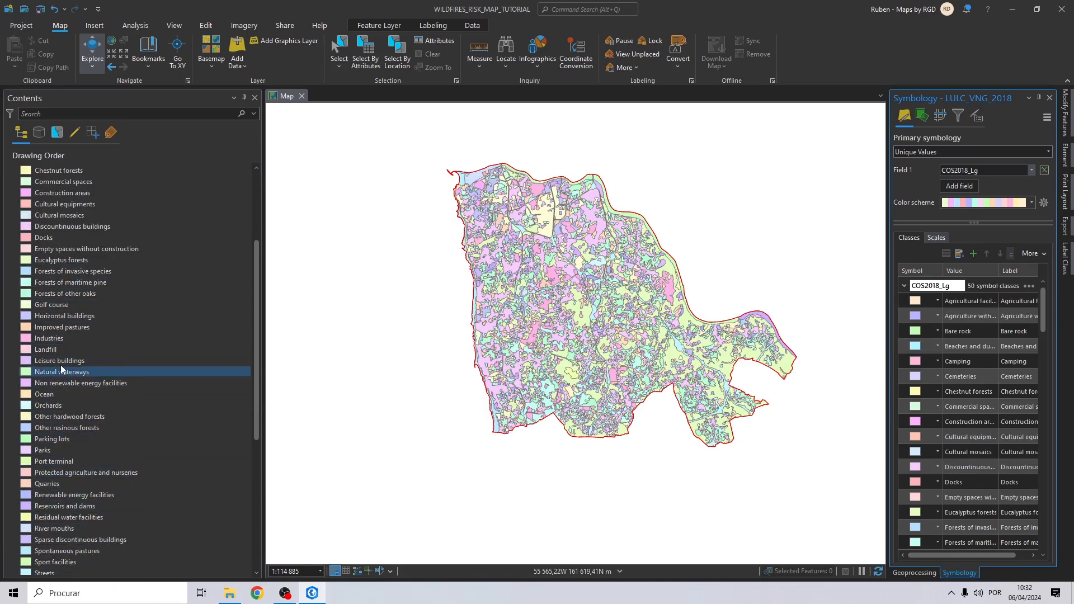
{"action": "scroll", "coordinate": [85, 203], "scroll_direction": "down", "scroll_amount": 9}
{"action": "scroll", "coordinate": [109, 408], "scroll_direction": "up", "scroll_amount": 11}
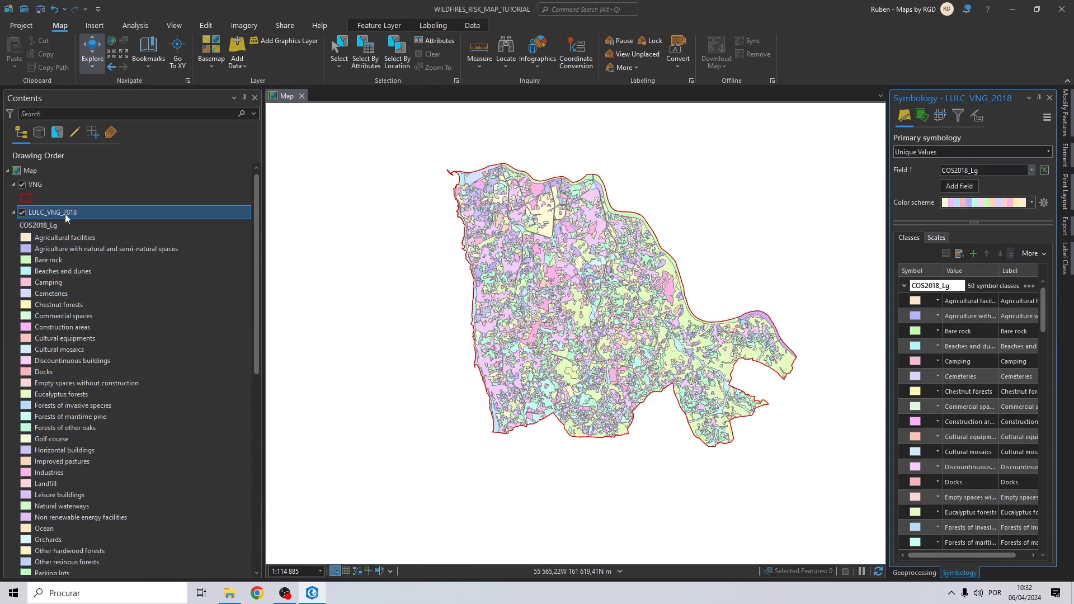
Open the attribute table of LULC_VNG_2018 and look through its land use records
{"action": "right_click", "coordinate": [63, 216]}
{"action": "left_click", "coordinate": [148, 238]}
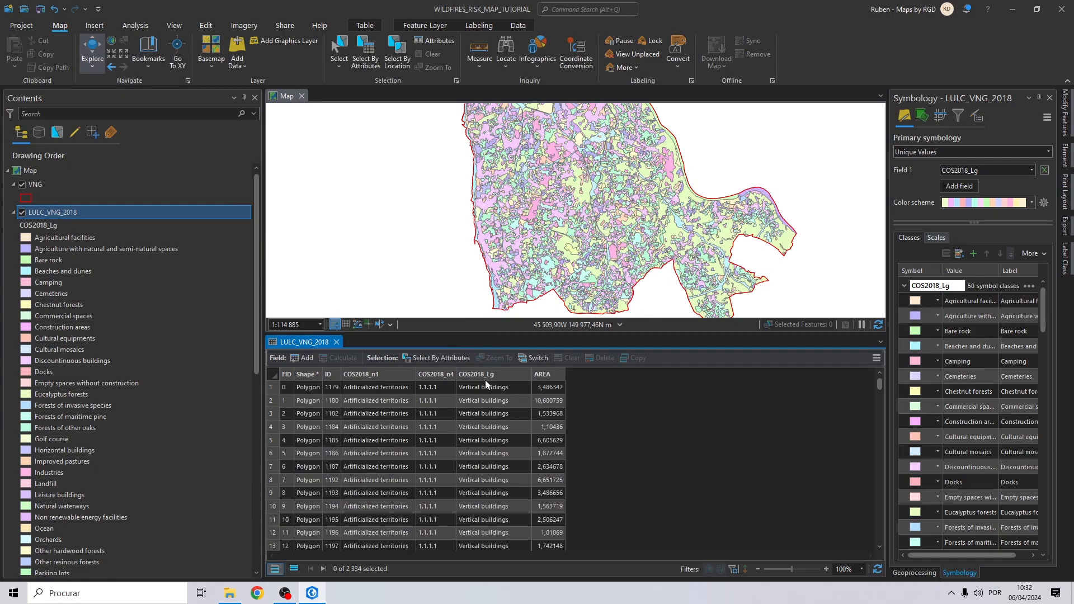
{"action": "scroll", "coordinate": [351, 385], "scroll_direction": "down", "scroll_amount": 20}
{"action": "scroll", "coordinate": [377, 424], "scroll_direction": "down", "scroll_amount": 1}
Change the unique values field of LULC_VNG_2018 to COS2018_n1 and narrow the layer list again
{"action": "left_click", "coordinate": [977, 170]}
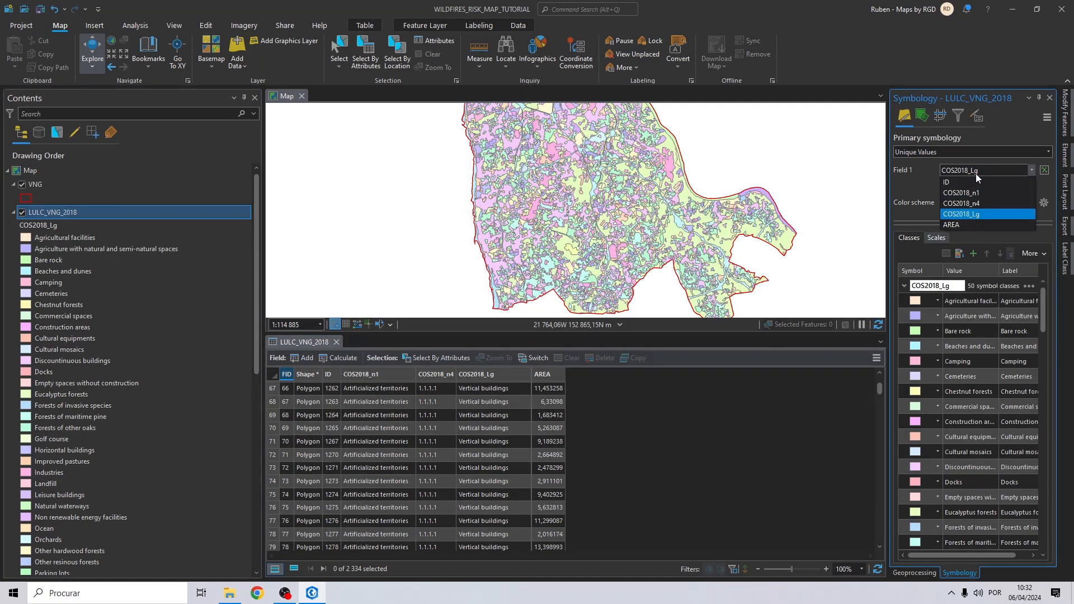
{"action": "left_click", "coordinate": [973, 192]}
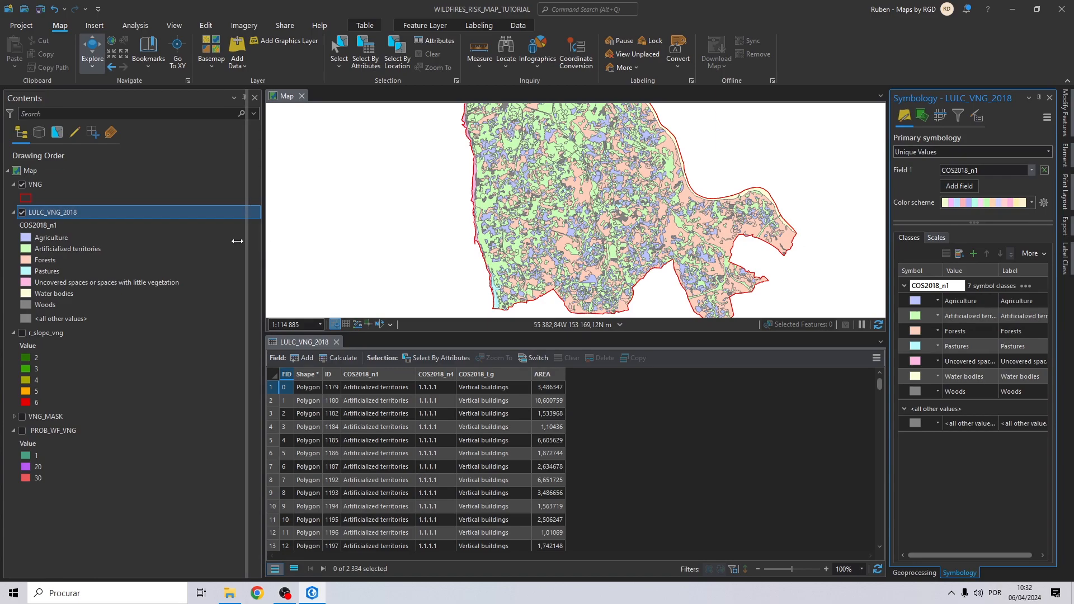
{"action": "left_click_drag", "start_coordinate": [250, 243], "coordinate": [184, 247]}
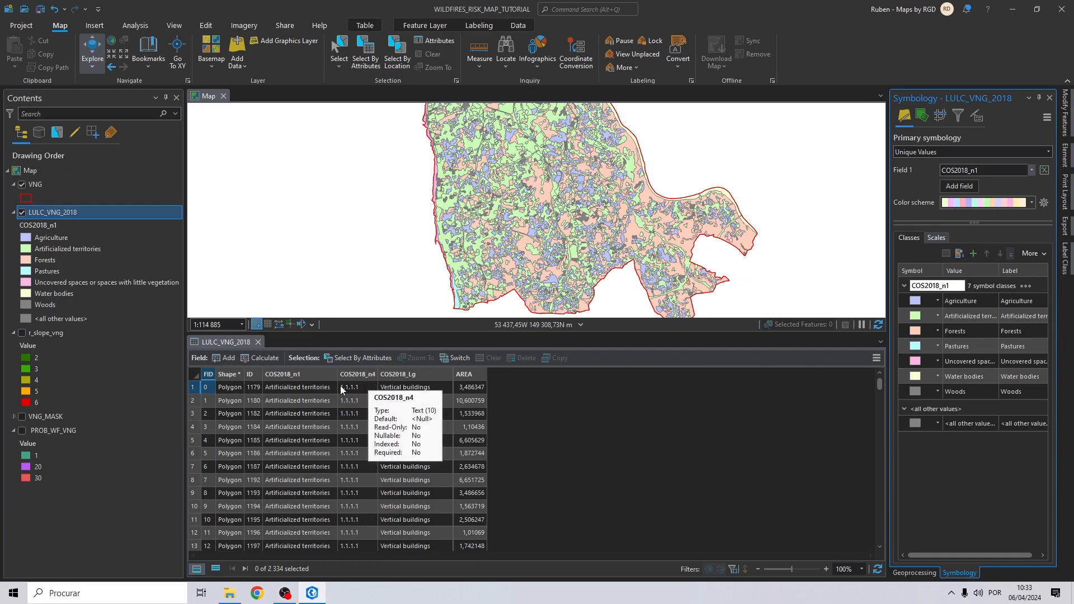
Add a field named SUSC_CLASS with data type Double to LULC_VNG_2018, save it and close the field design view
{"action": "left_click", "coordinate": [226, 358]}
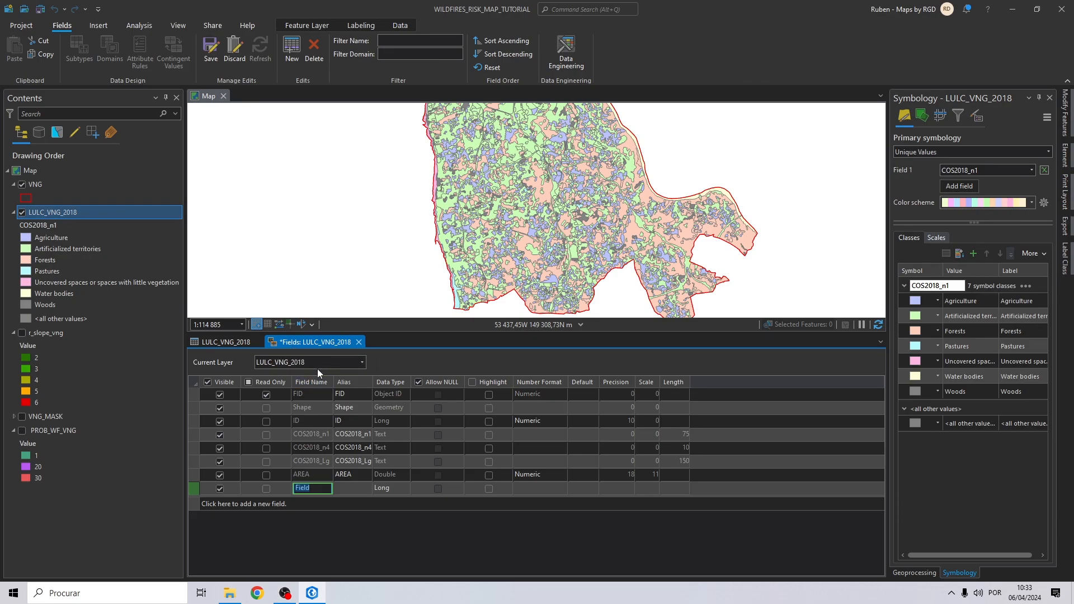
{"action": "type", "text": "SUSC_CLASS"}
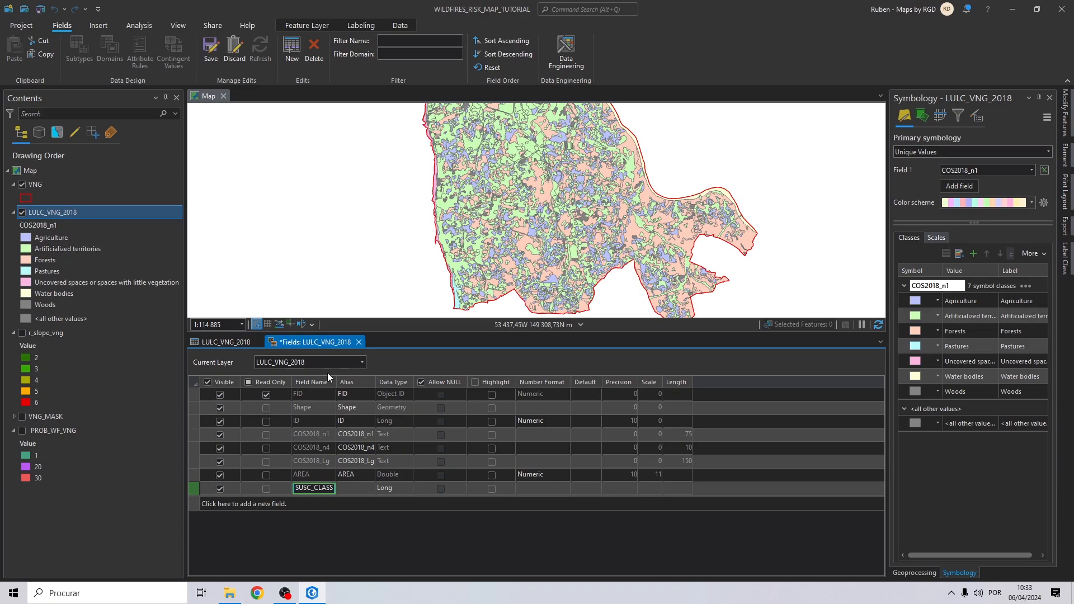
{"action": "key", "text": "Tab"}
{"action": "double_click", "coordinate": [378, 490]}
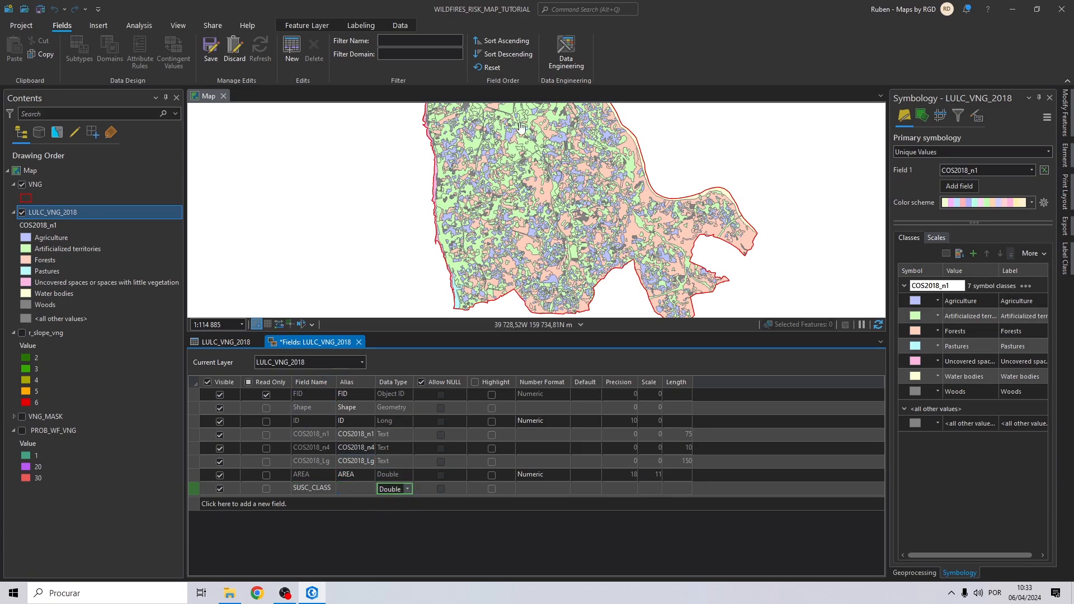
{"action": "left_click", "coordinate": [211, 47]}
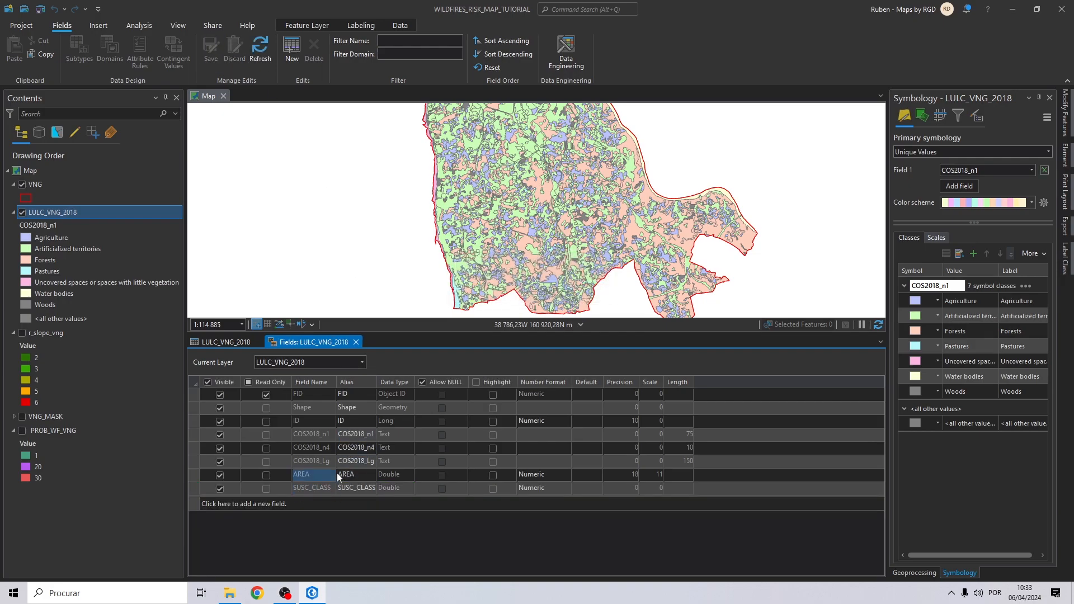
{"action": "left_click", "coordinate": [356, 342]}
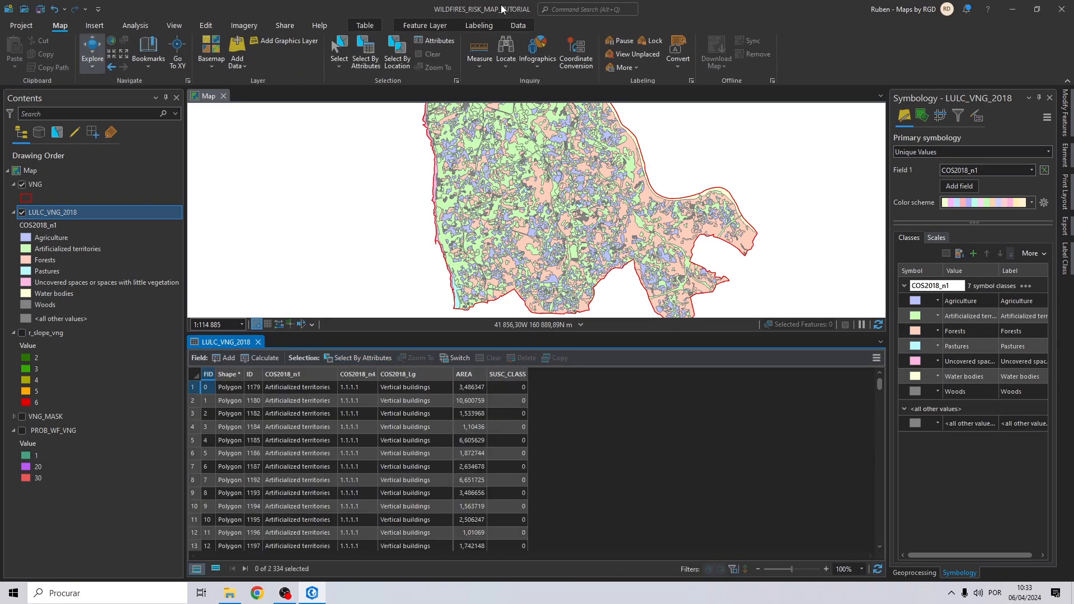
Shrink the project window to the upper-left quarter of the desktop
{"action": "left_click_drag", "start_coordinate": [496, 10], "coordinate": [1, 3]}
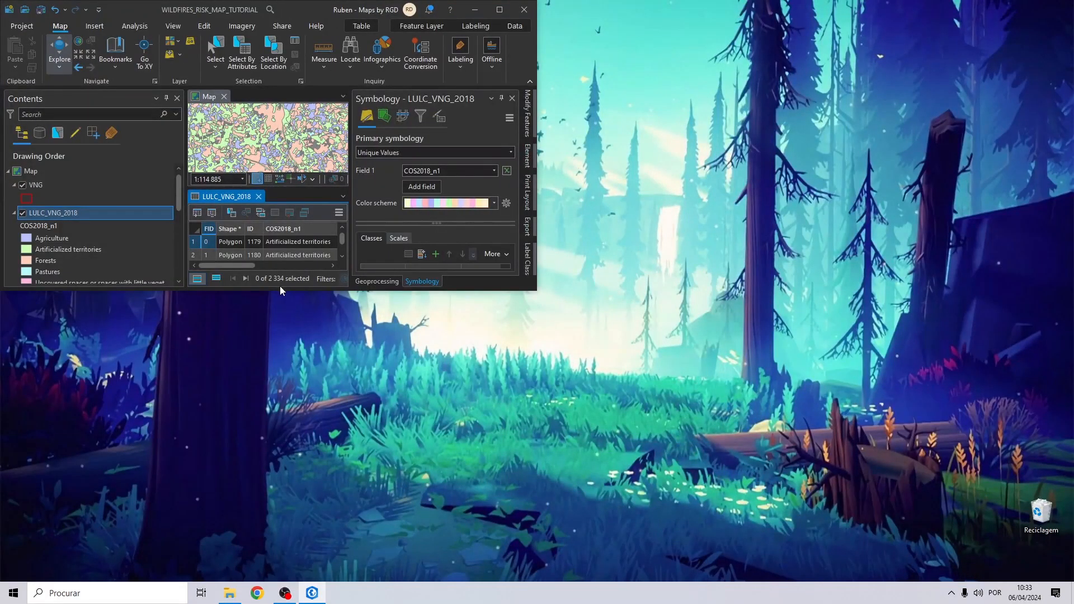
Extend the project window to full desktop height, minimise it and open Susceptibility Classes.xlsx from the WILDFIRE TUTORIAL folder
{"action": "left_click_drag", "start_coordinate": [280, 289], "coordinate": [287, 580]}
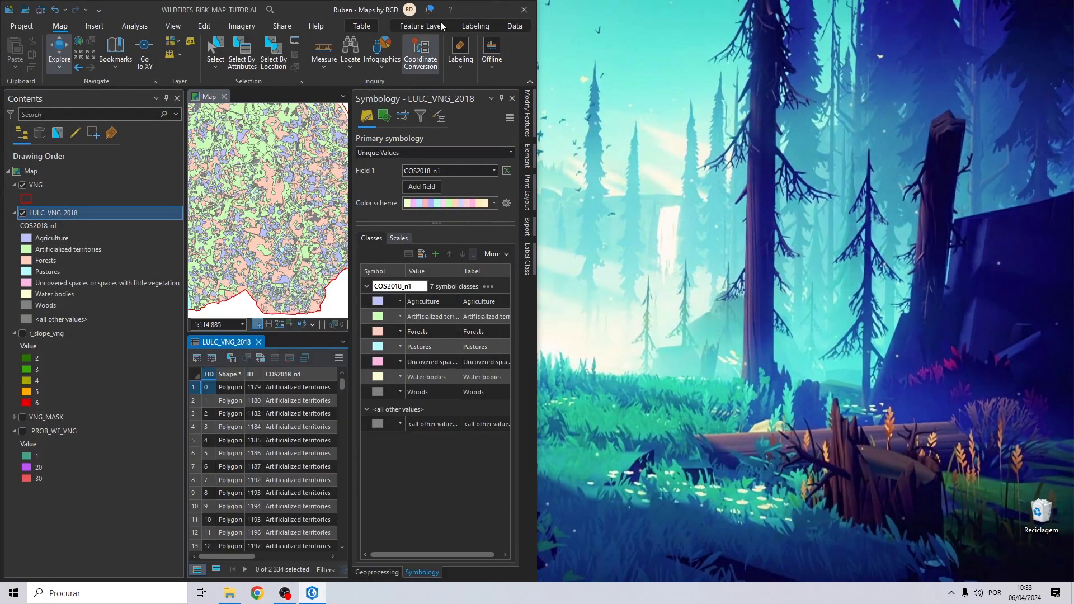
{"action": "left_click", "coordinate": [474, 9]}
{"action": "double_click", "coordinate": [490, 132]}
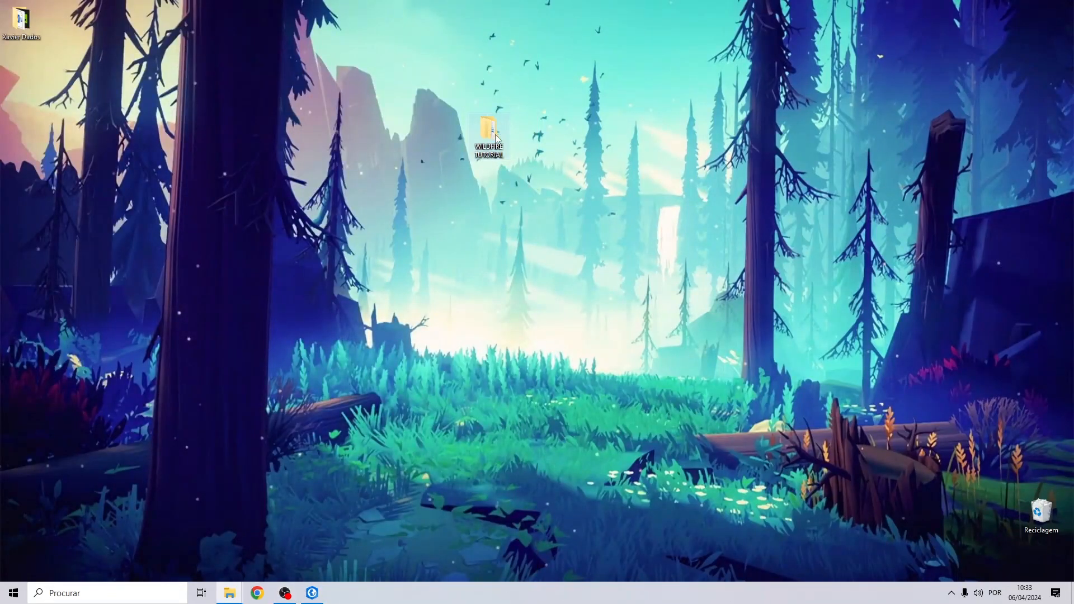
{"action": "left_click_drag", "start_coordinate": [895, 55], "coordinate": [562, 2]}
{"action": "double_click", "coordinate": [213, 134]}
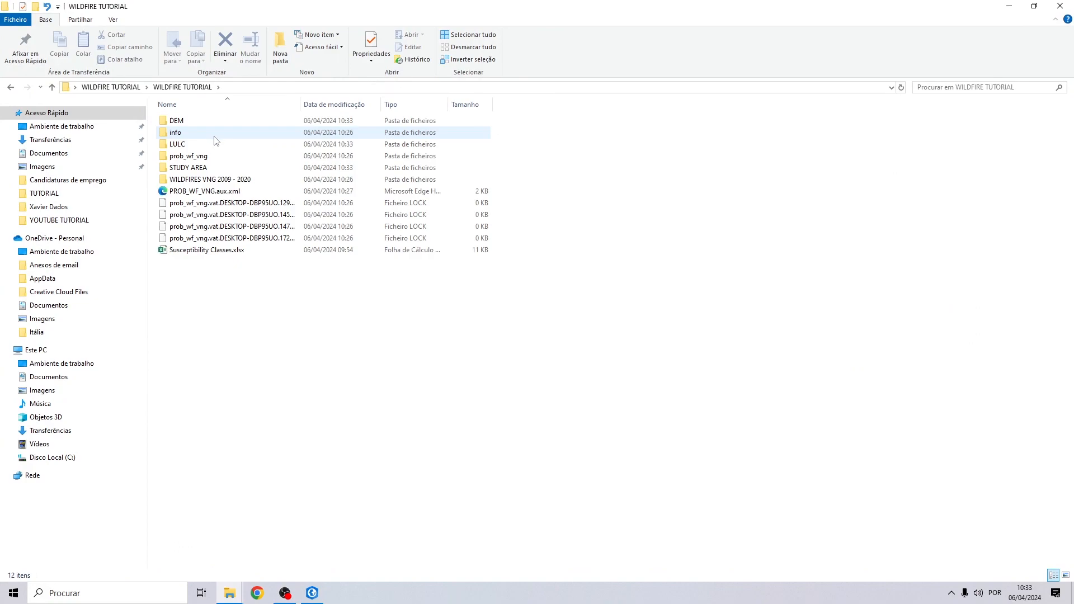
{"action": "double_click", "coordinate": [196, 250]}
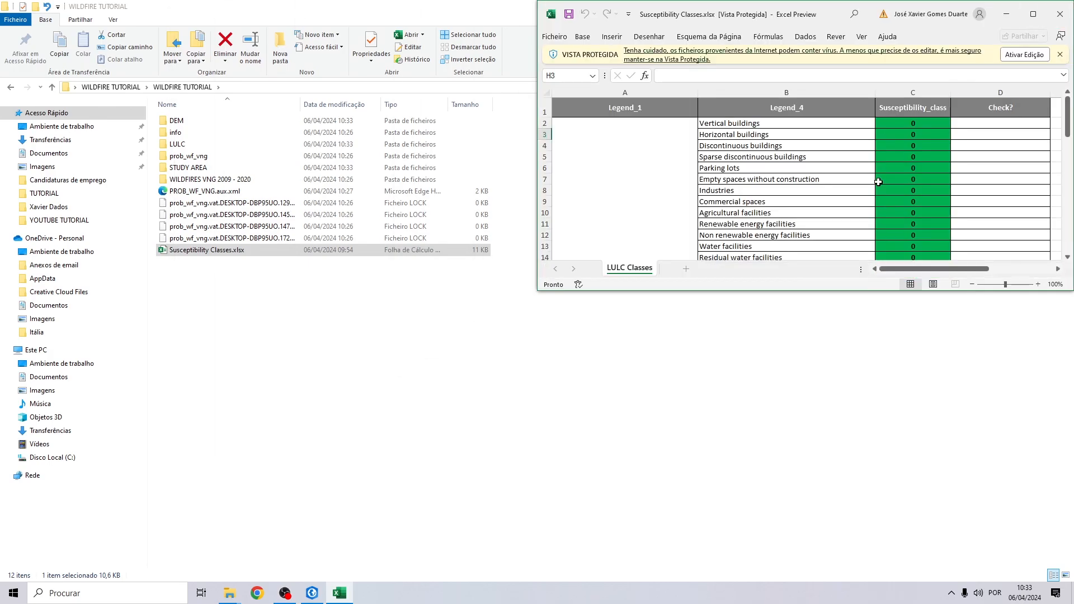
Enable editing of Susceptibility Classes.xlsx, fit its window to the right half of the desktop and look through the land use classes
{"action": "left_click_drag", "start_coordinate": [785, 295], "coordinate": [785, 580]}
{"action": "left_click", "coordinate": [1024, 54]}
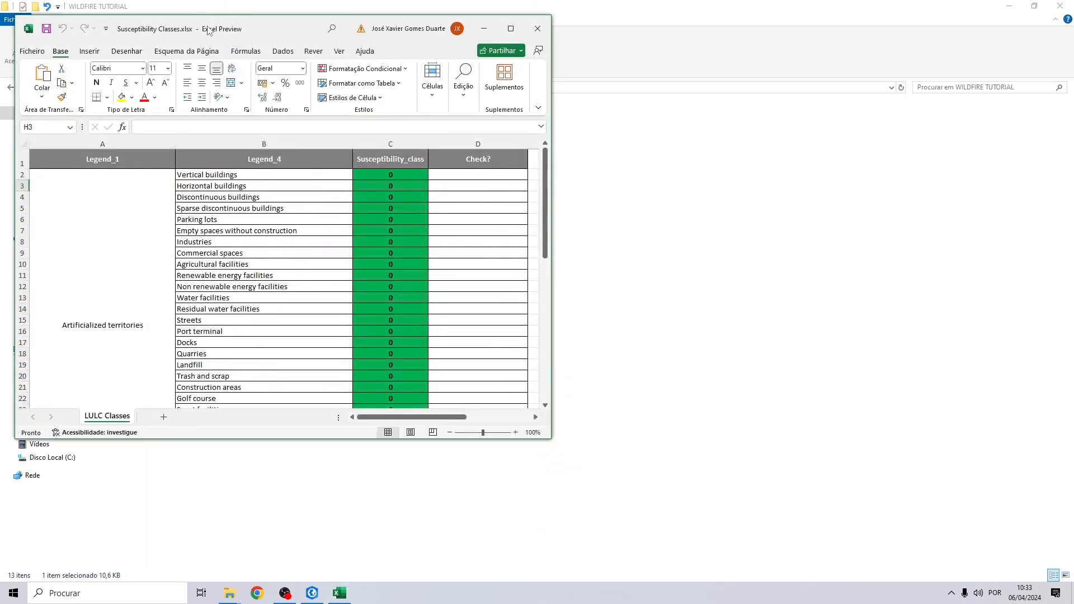
{"action": "left_click_drag", "start_coordinate": [207, 30], "coordinate": [1072, 3]}
{"action": "left_click_drag", "start_coordinate": [841, 290], "coordinate": [841, 582]}
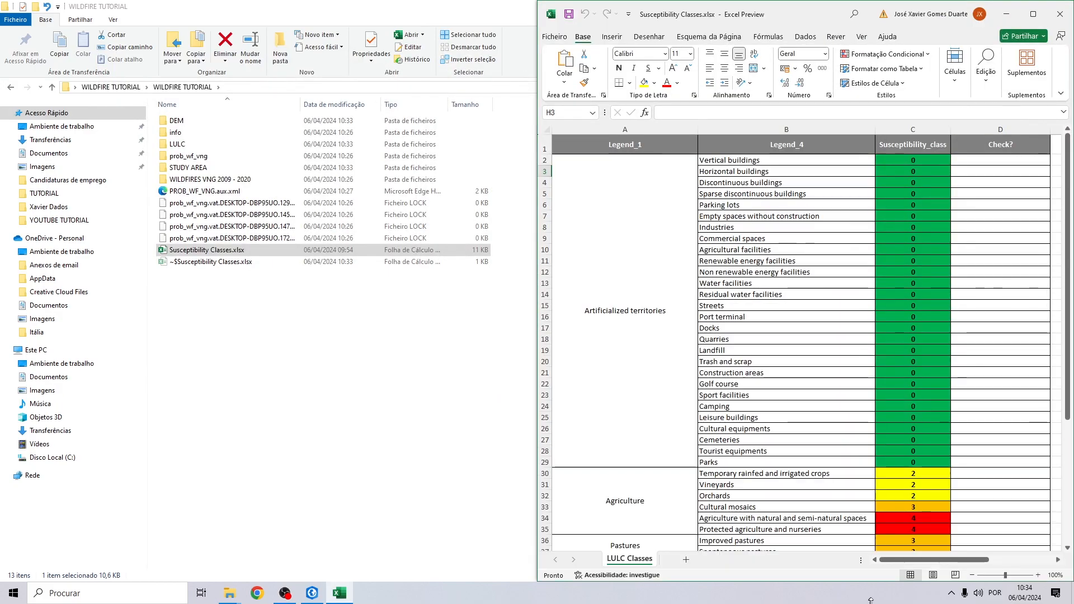
{"action": "scroll", "coordinate": [923, 187], "scroll_direction": "down", "scroll_amount": 2}
{"action": "scroll", "coordinate": [923, 186], "scroll_direction": "down", "scroll_amount": 5}
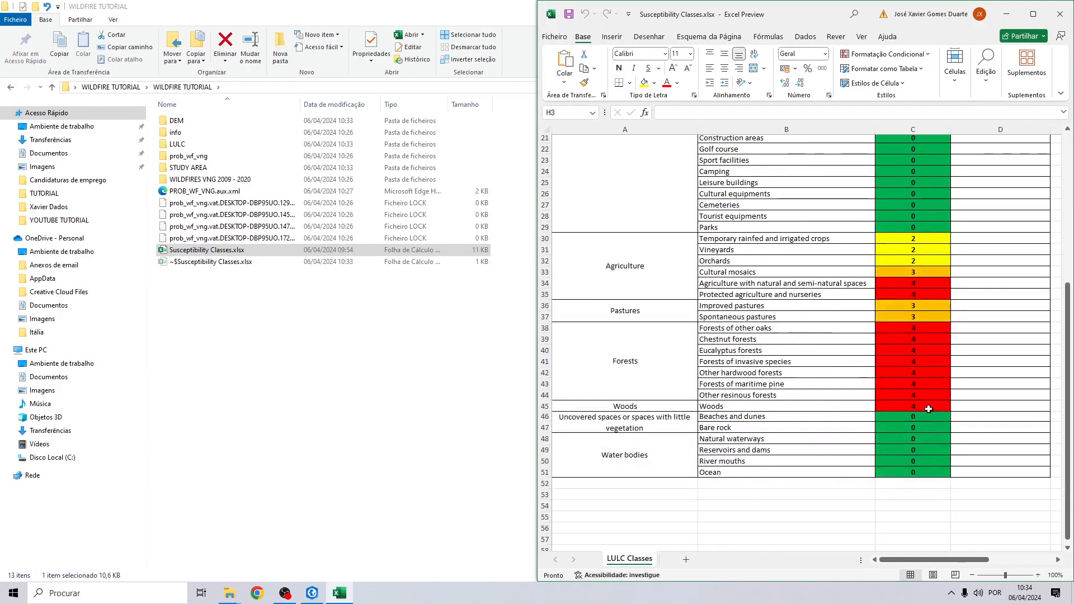
{"action": "scroll", "coordinate": [917, 336], "scroll_direction": "up", "scroll_amount": 7}
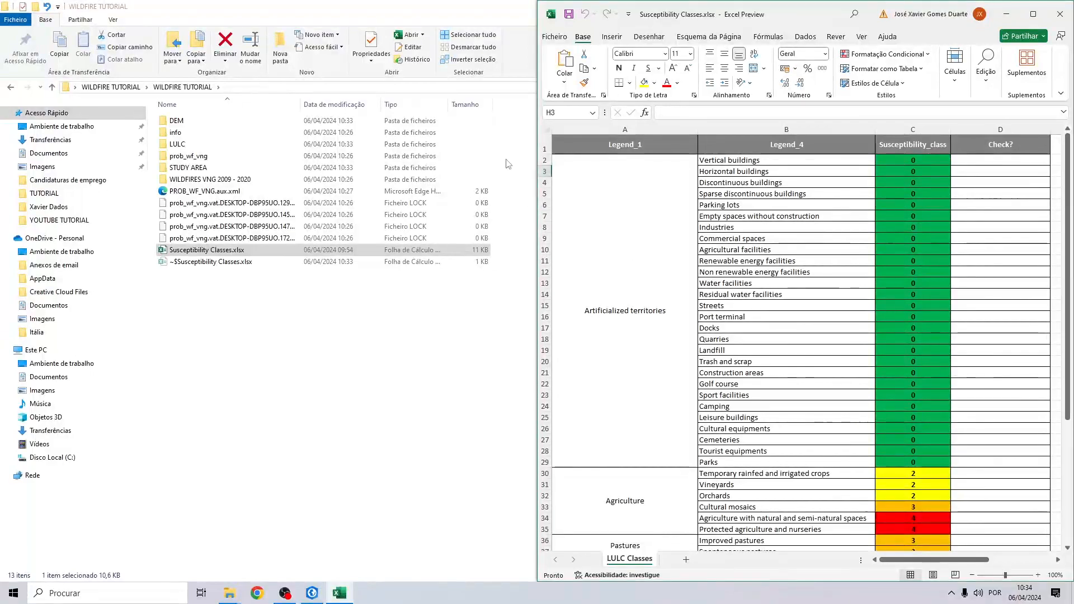
Close the folder window, restore the map project beside the workbook and close its side panes to widen the attribute table
{"action": "left_click", "coordinate": [508, 28]}
{"action": "left_click", "coordinate": [1069, 7]}
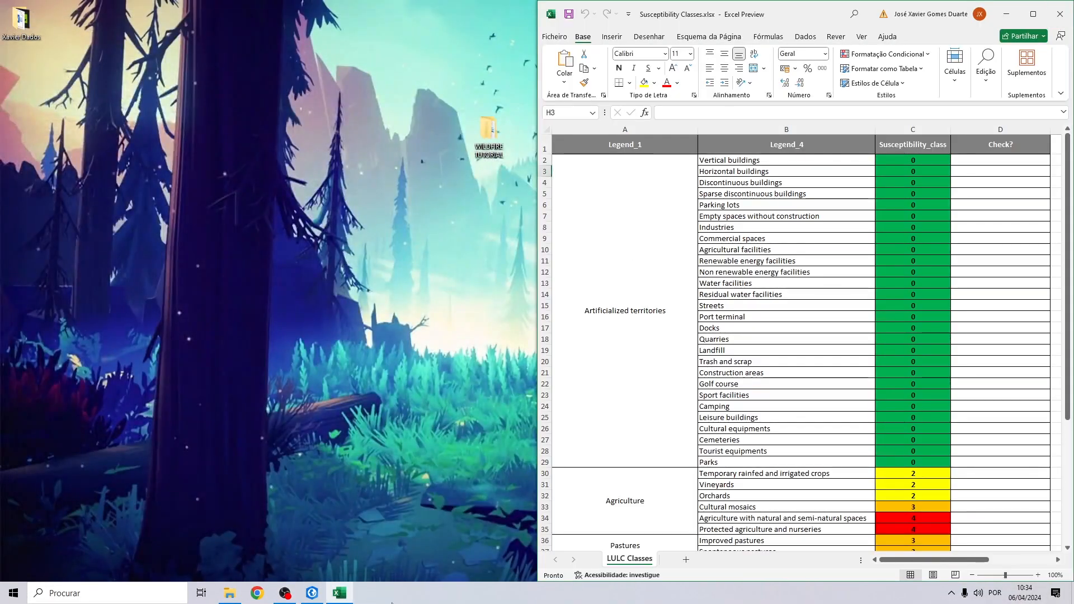
{"action": "left_click", "coordinate": [312, 593]}
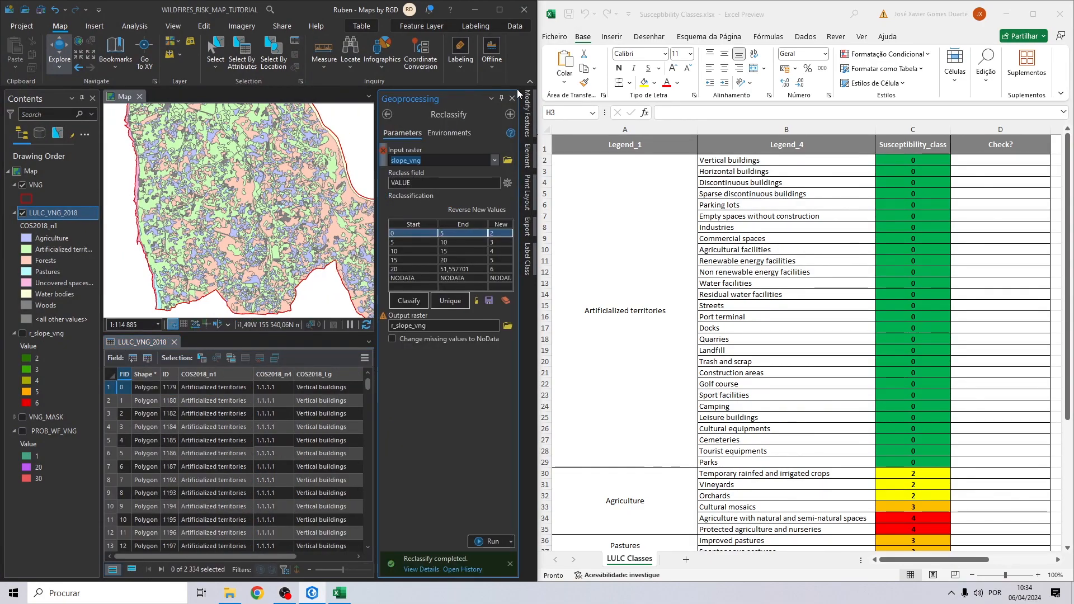
{"action": "left_click", "coordinate": [512, 98]}
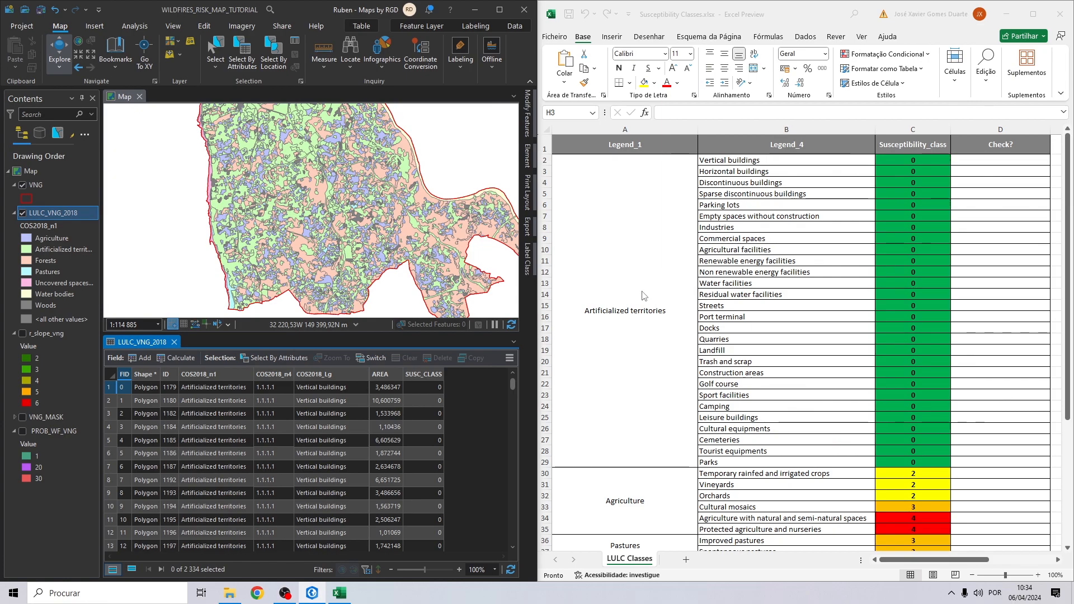
Mark all Artificialized territories classes, from Vertical buildings to Parks, with X in the Check? column
{"action": "left_click", "coordinate": [620, 308]}
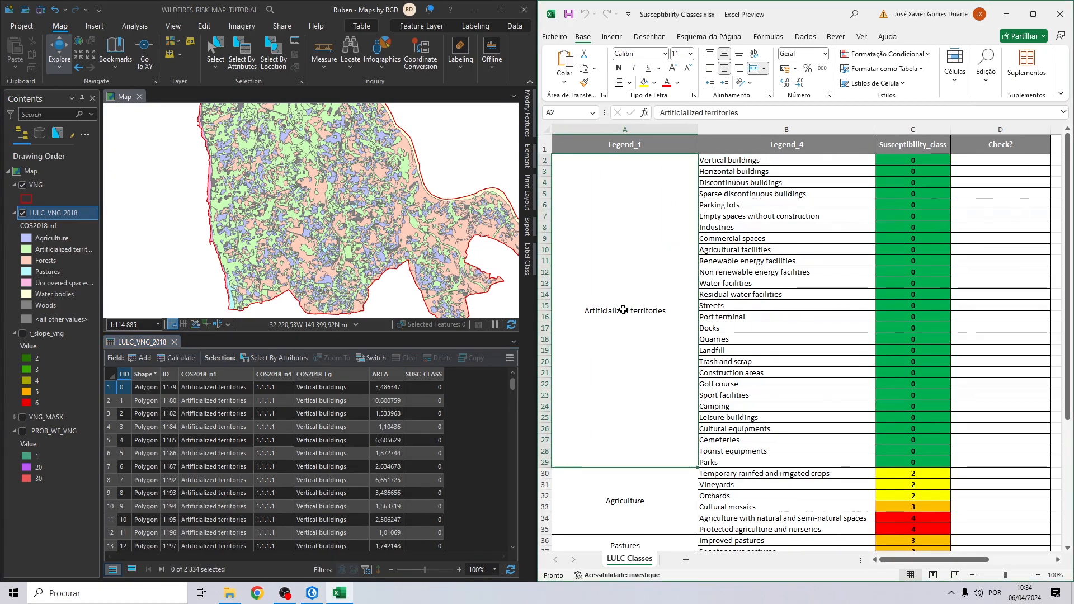
{"action": "left_click_drag", "start_coordinate": [741, 464], "coordinate": [903, 159]}
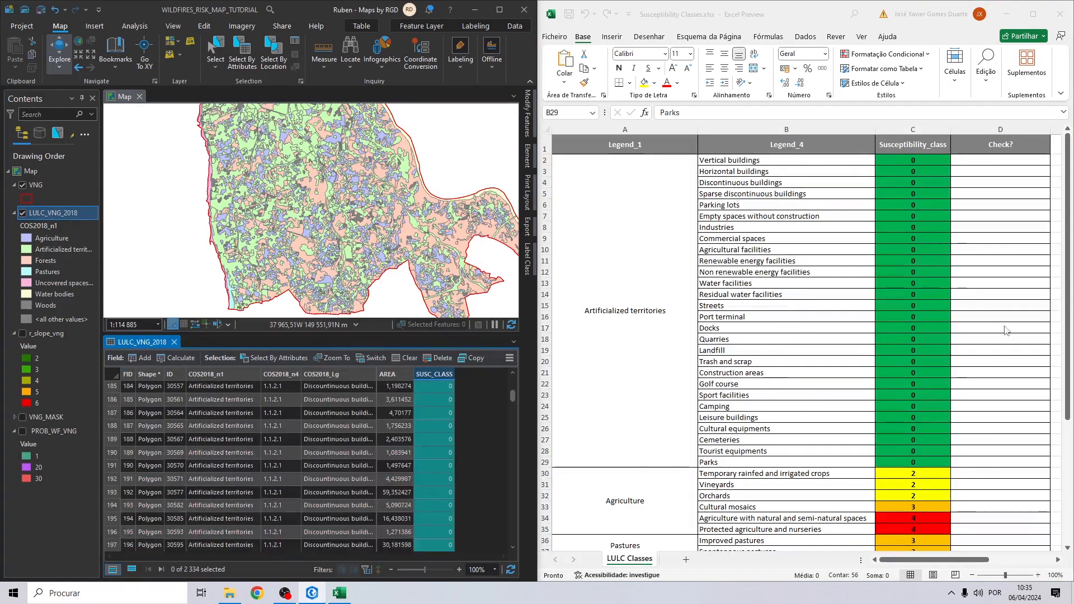
{"action": "left_click", "coordinate": [992, 159]}
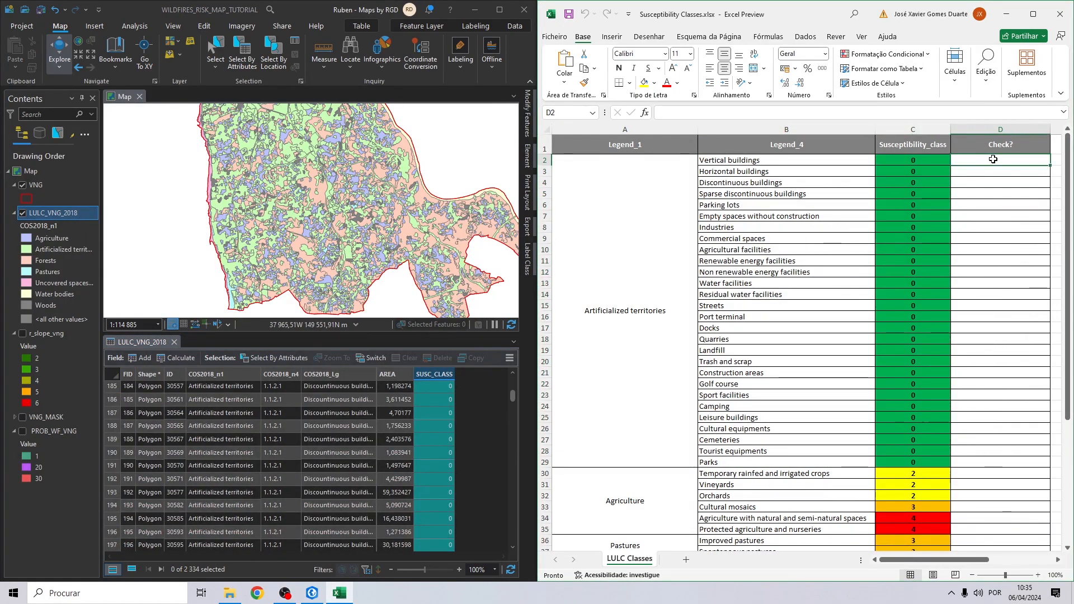
{"action": "type", "text": "X"}
{"action": "key", "text": "Return"}
{"action": "left_click", "coordinate": [1041, 162]}
{"action": "left_click_drag", "start_coordinate": [1051, 167], "coordinate": [1051, 464]}
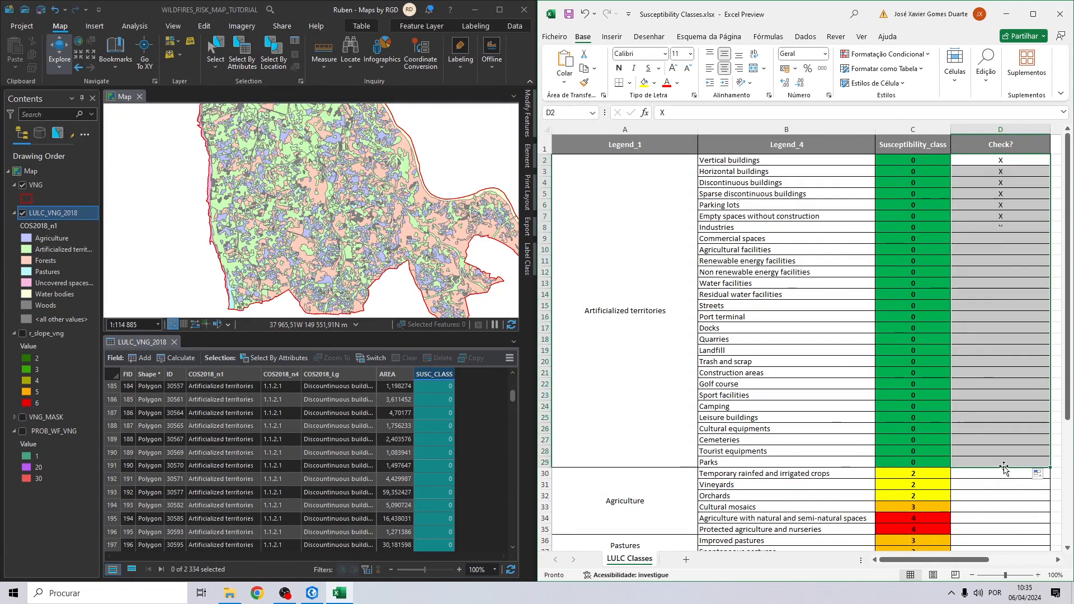
Copy the X mark to the Check? cells from Beaches and dunes to Ocean
{"action": "left_click", "coordinate": [999, 462]}
{"action": "key", "text": "ctrl+c"}
{"action": "scroll", "coordinate": [998, 463], "scroll_direction": "down", "scroll_amount": 8}
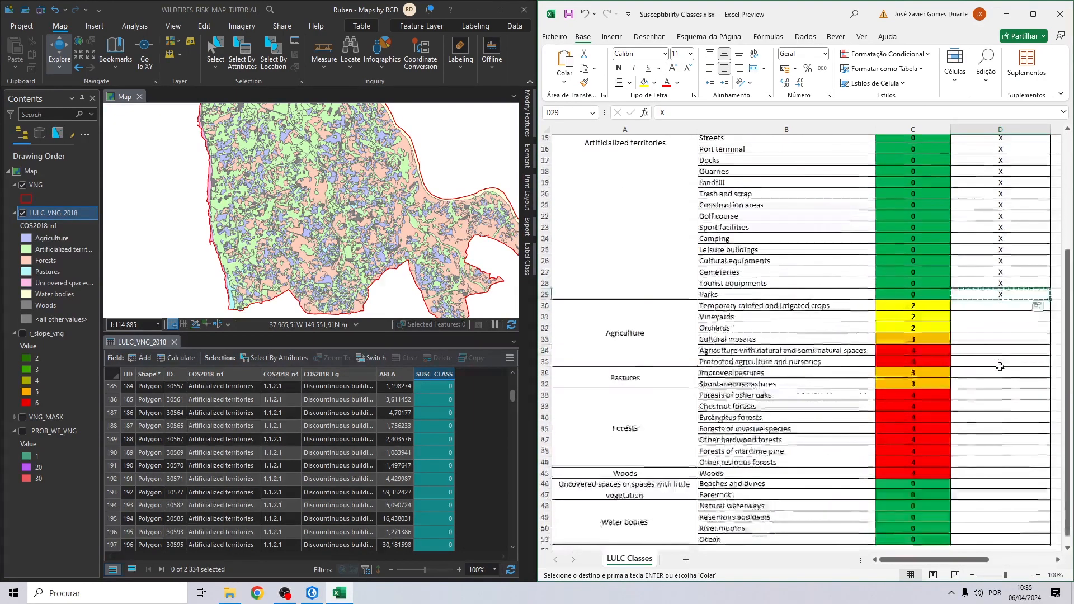
{"action": "left_click", "coordinate": [985, 384]}
{"action": "key", "text": "ctrl+v"}
{"action": "left_click_drag", "start_coordinate": [1050, 388], "coordinate": [1049, 441]}
{"action": "left_click", "coordinate": [1006, 350]}
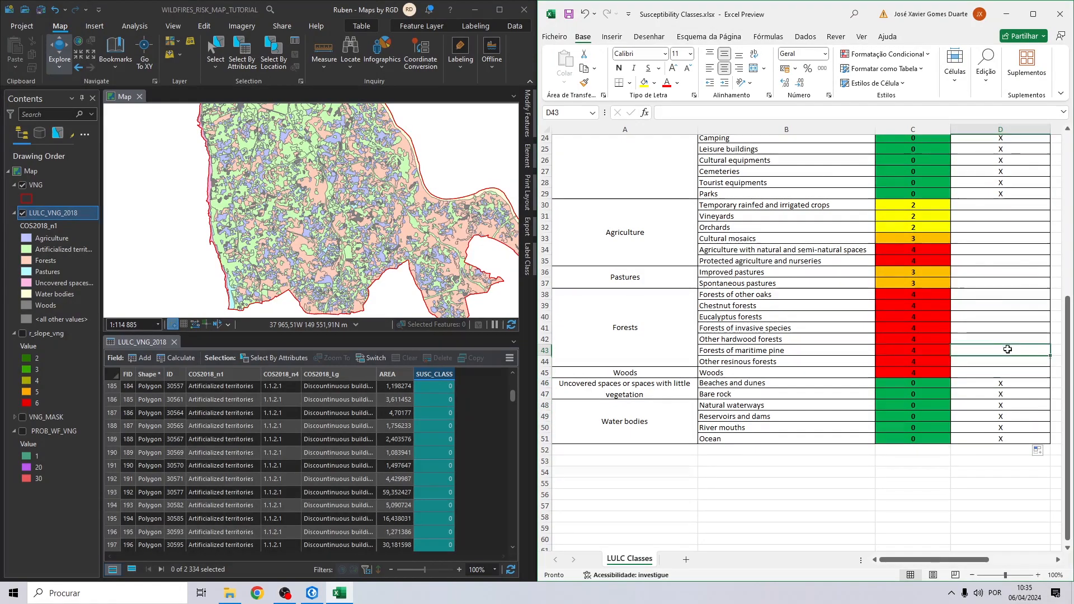
{"action": "scroll", "coordinate": [1005, 348], "scroll_direction": "up", "scroll_amount": 8}
{"action": "scroll", "coordinate": [991, 322], "scroll_direction": "down", "scroll_amount": 6}
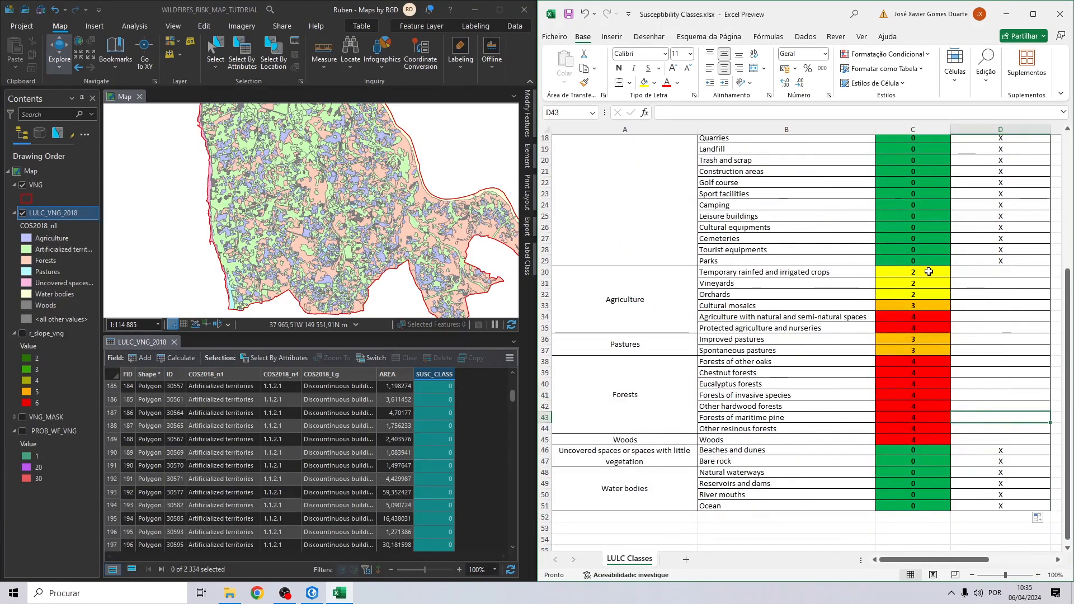
Set up Select By Attributes on LULC_VNG_2018 where COS2018_Lg is equal to Temporary rainfed and irrigated crops, and widen the dialog
{"action": "left_click_drag", "start_coordinate": [706, 272], "coordinate": [923, 298]}
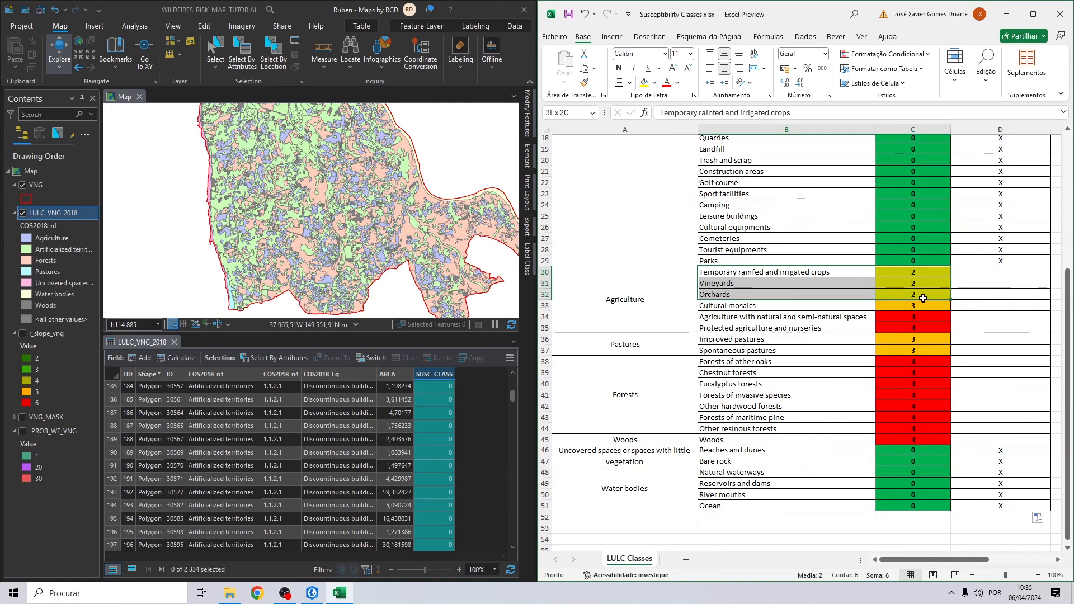
{"action": "left_click", "coordinate": [295, 59]}
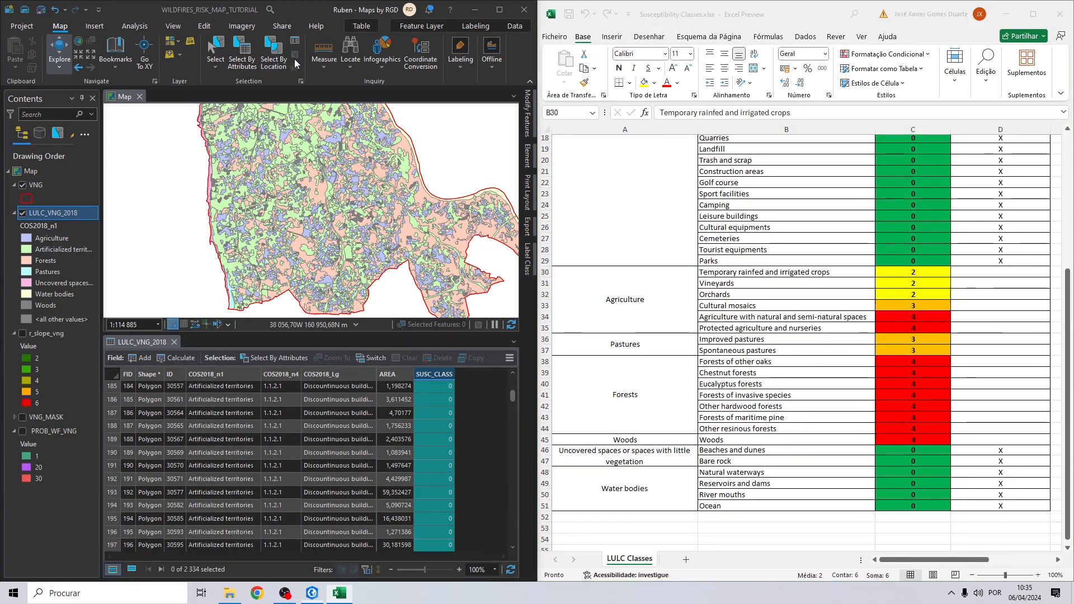
{"action": "left_click", "coordinate": [241, 51]}
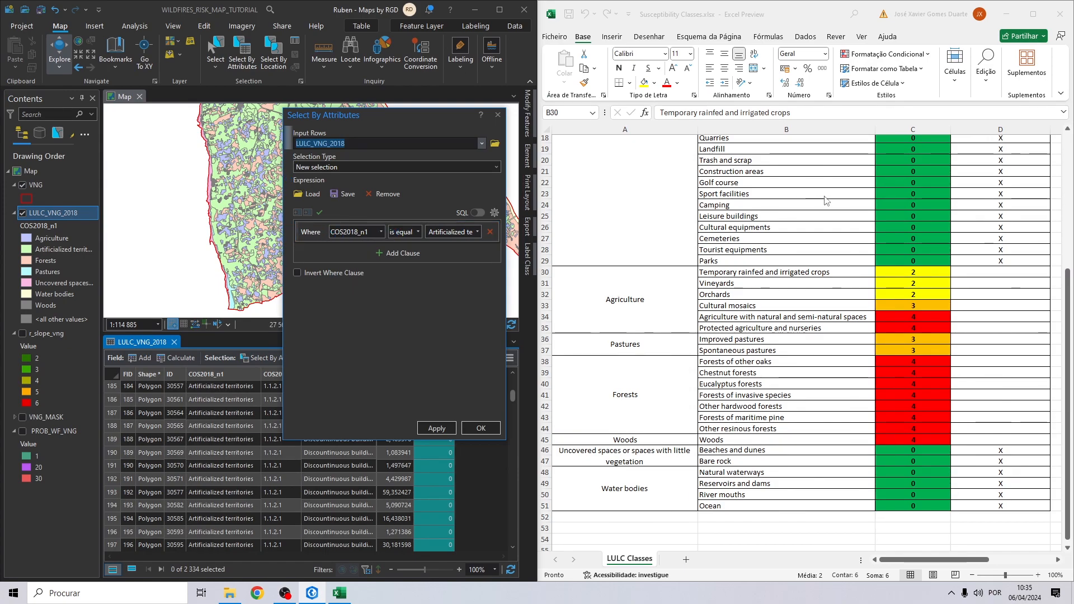
{"action": "scroll", "coordinate": [825, 201], "scroll_direction": "up", "scroll_amount": 6}
{"action": "scroll", "coordinate": [787, 272], "scroll_direction": "down", "scroll_amount": 3}
{"action": "left_click", "coordinate": [380, 231]}
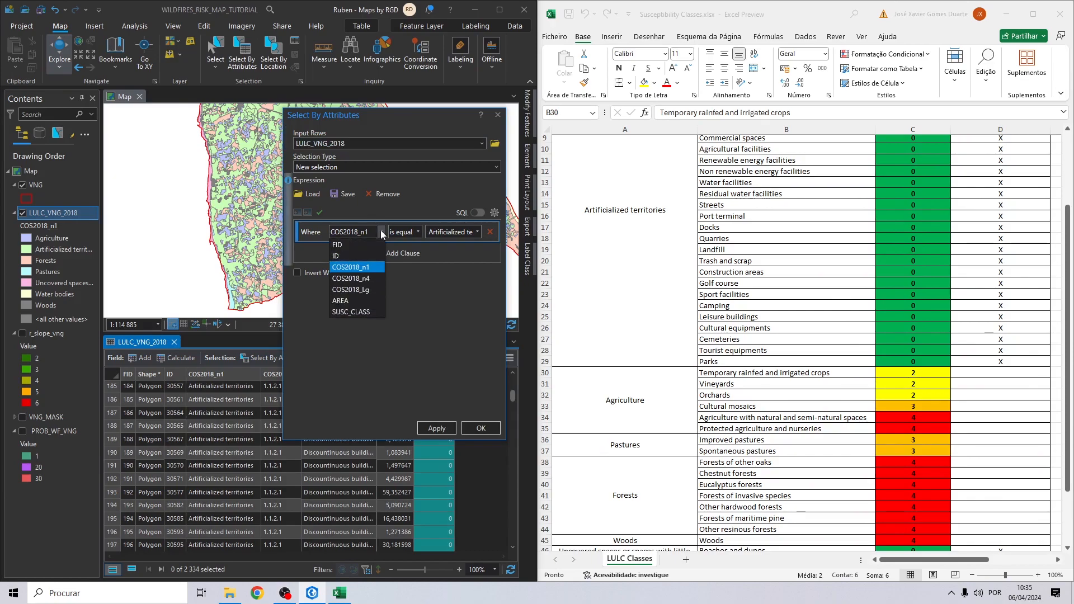
{"action": "left_click", "coordinate": [360, 291]}
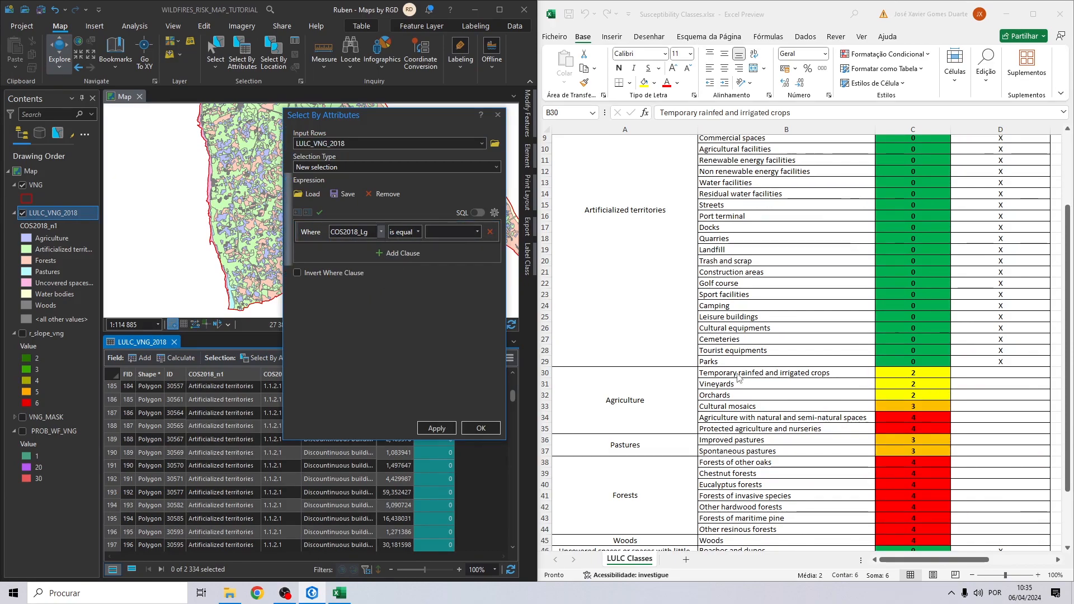
{"action": "left_click", "coordinate": [450, 231]}
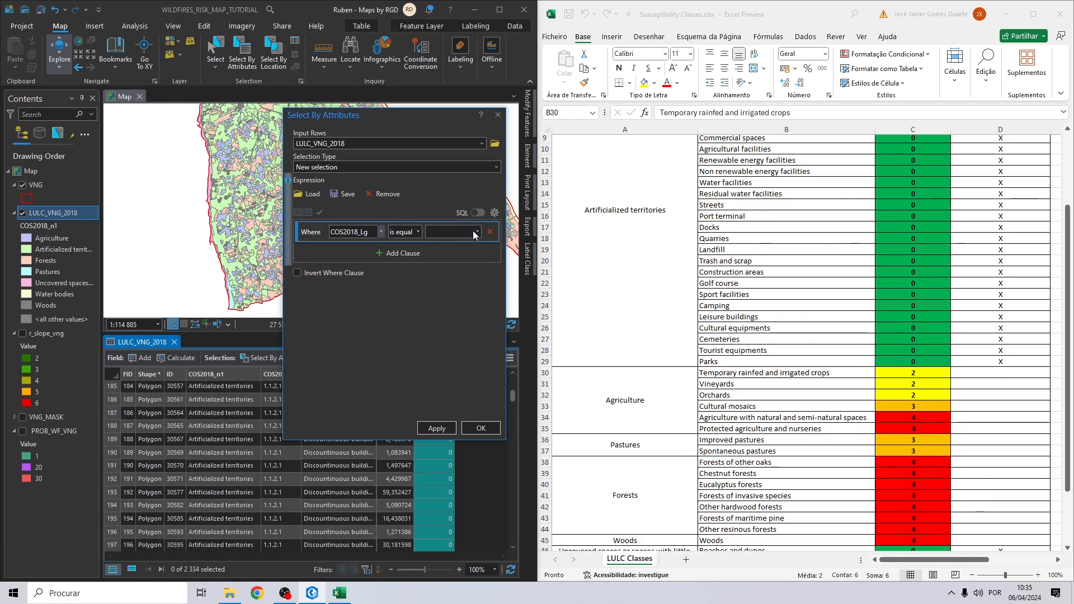
{"action": "key", "text": "ctrl+v"}
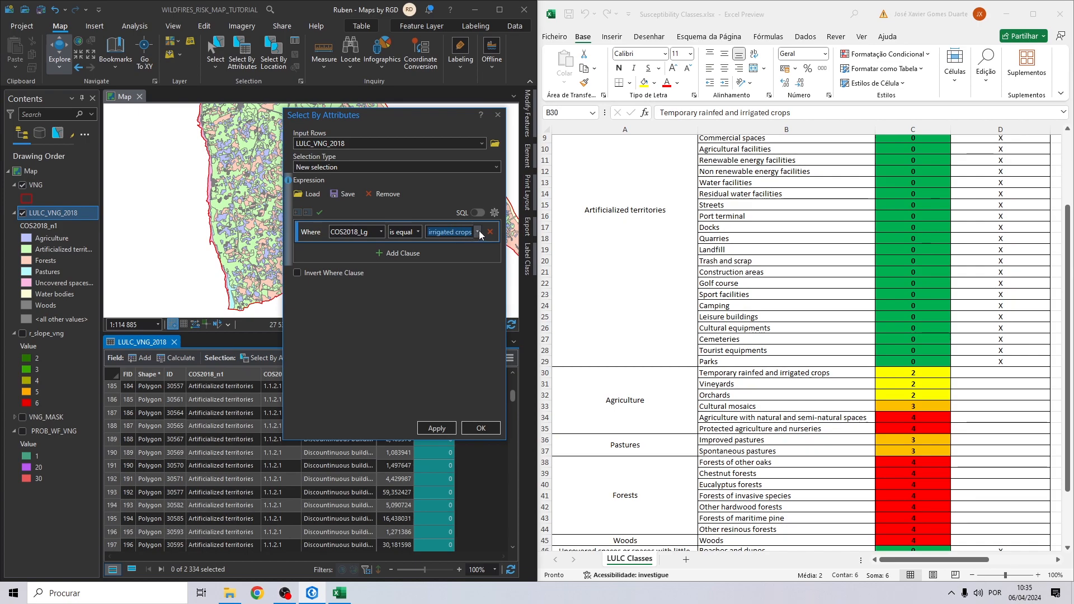
{"action": "left_click_drag", "start_coordinate": [284, 202], "coordinate": [79, 202]}
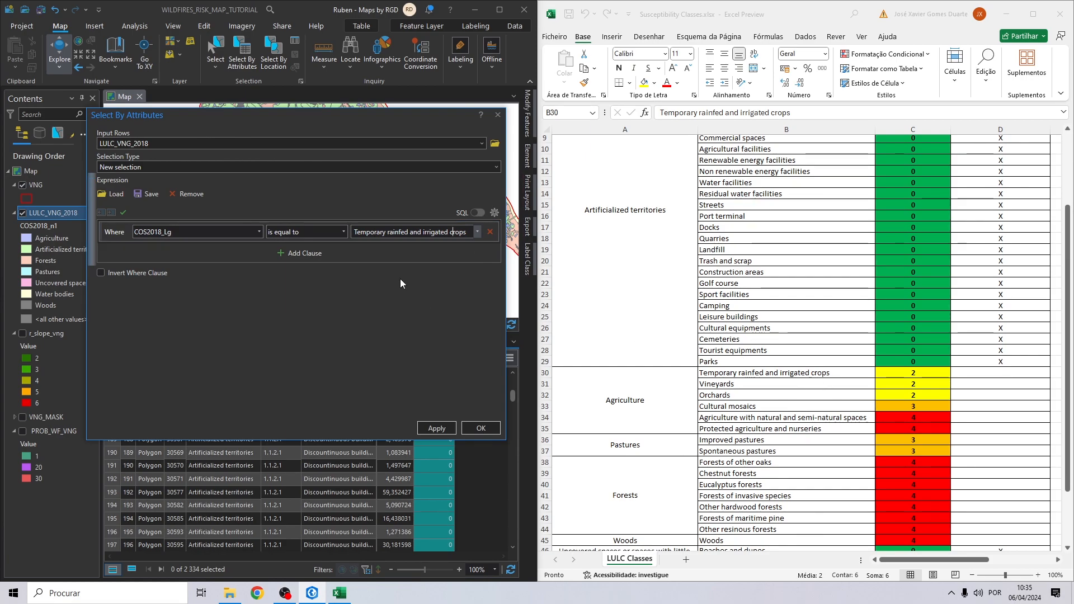
Add an Or clause to the selection expression where COS2018_Lg is equal to Vineyards
{"action": "left_click", "coordinate": [305, 253]}
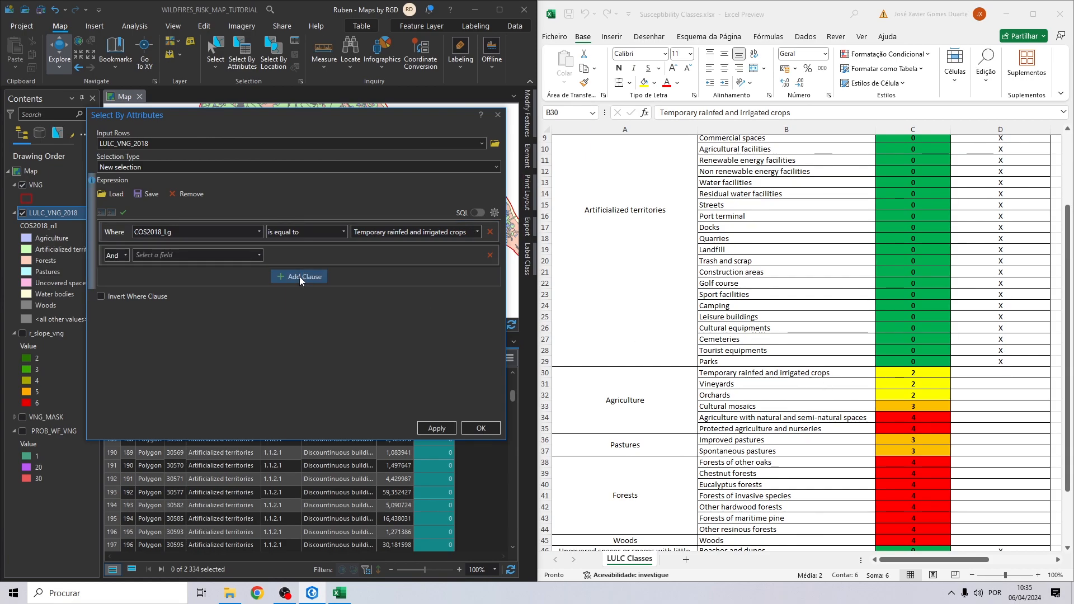
{"action": "left_click", "coordinate": [115, 279]}
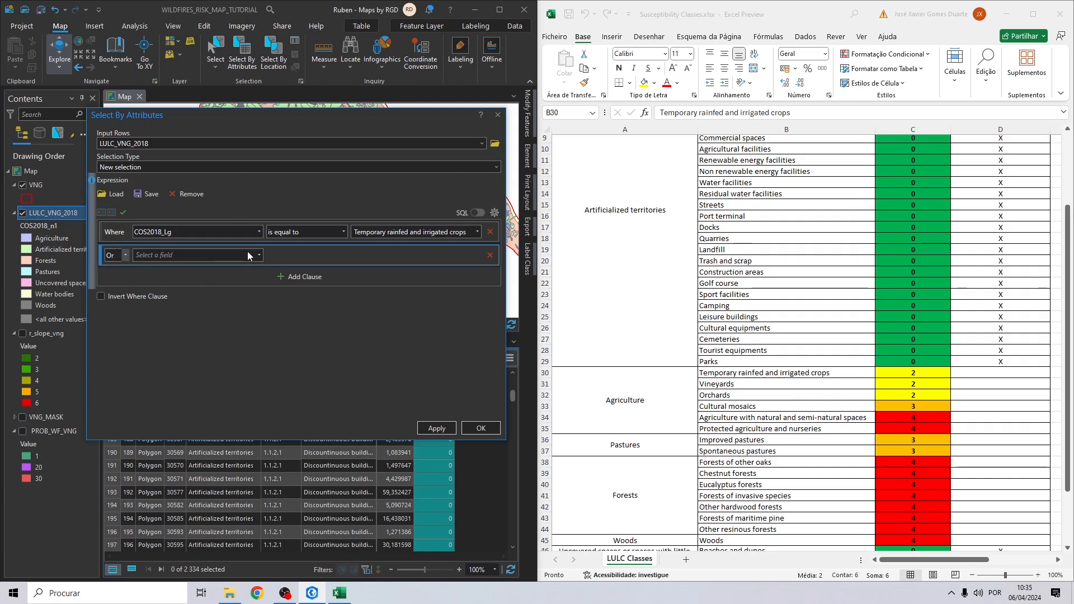
{"action": "left_click", "coordinate": [249, 255]}
{"action": "left_click", "coordinate": [167, 313]}
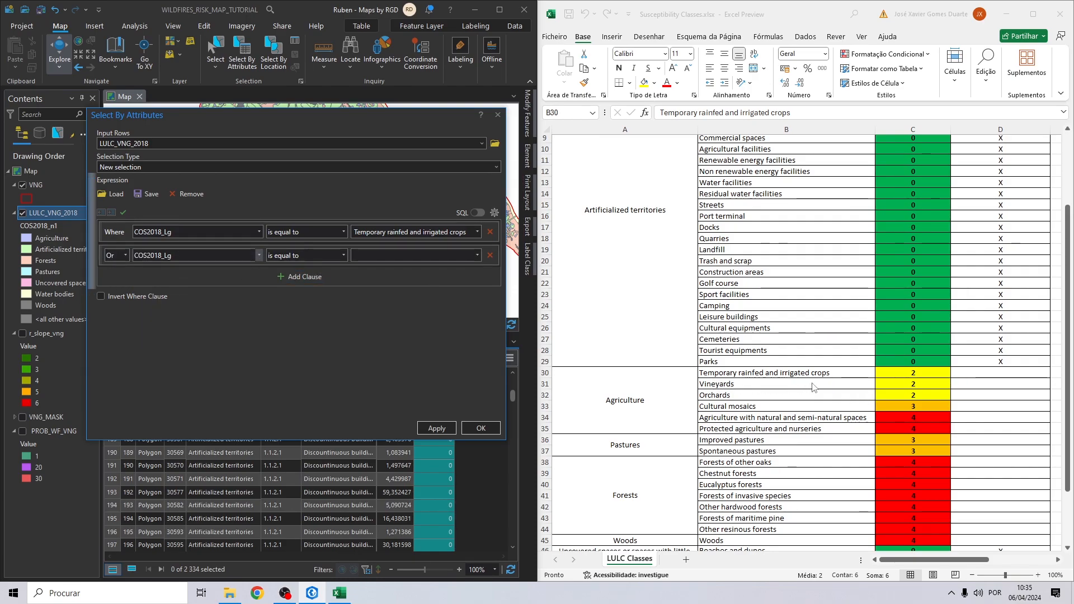
{"action": "left_click", "coordinate": [390, 255]}
{"action": "type", "text": "Vineyards"}
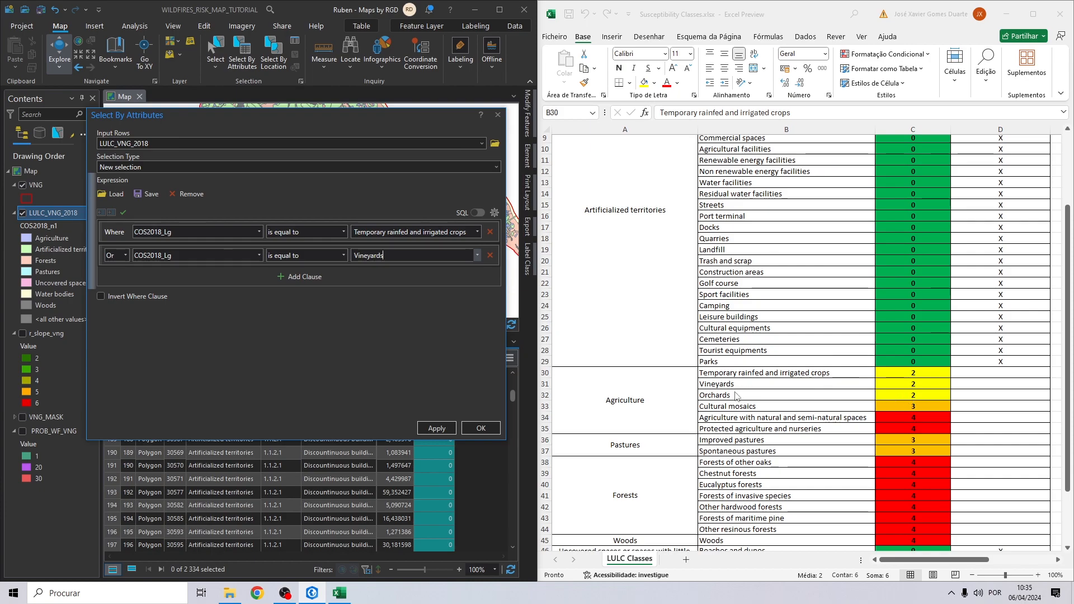
Add an Or clause where COS2018_Lg is equal to Orchards, and apply the selection
{"action": "left_click", "coordinate": [301, 277]}
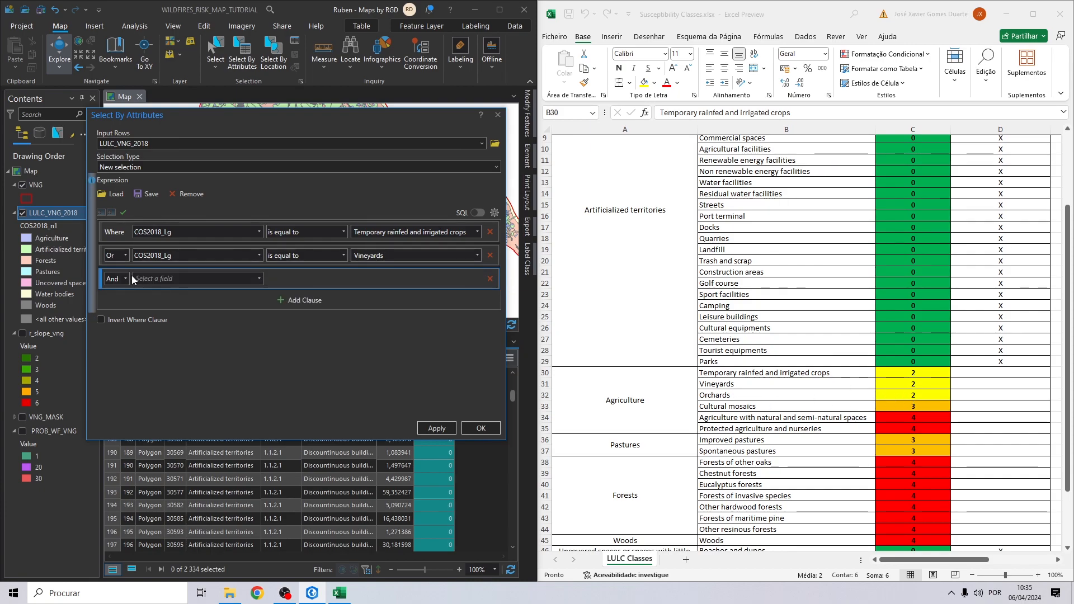
{"action": "left_click", "coordinate": [122, 302]}
{"action": "left_click", "coordinate": [220, 277]}
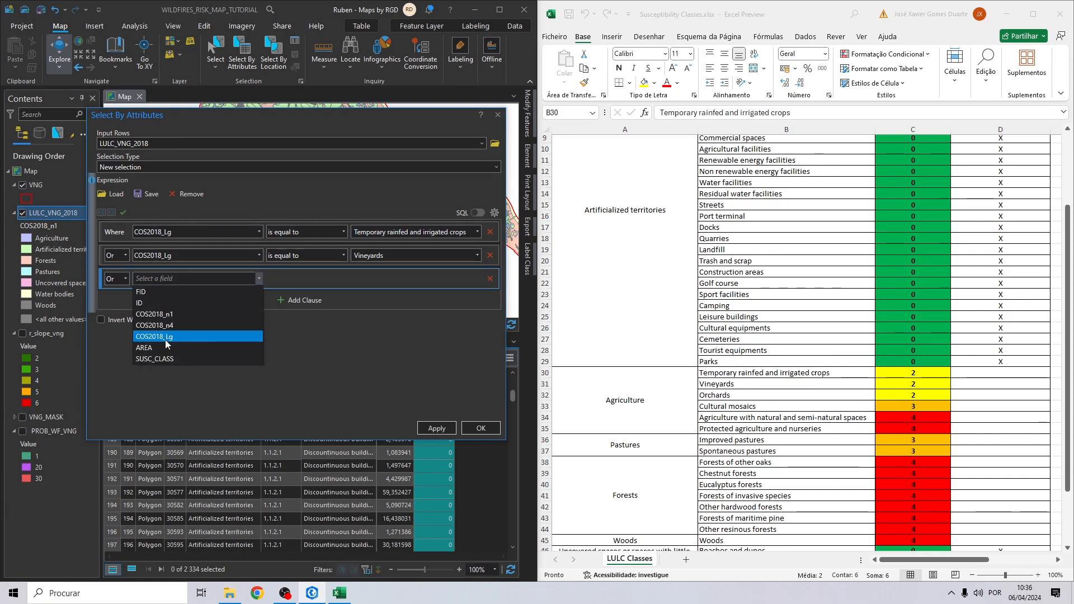
{"action": "left_click", "coordinate": [165, 336]}
{"action": "left_click", "coordinate": [403, 281]}
{"action": "type", "text": "Orchards"}
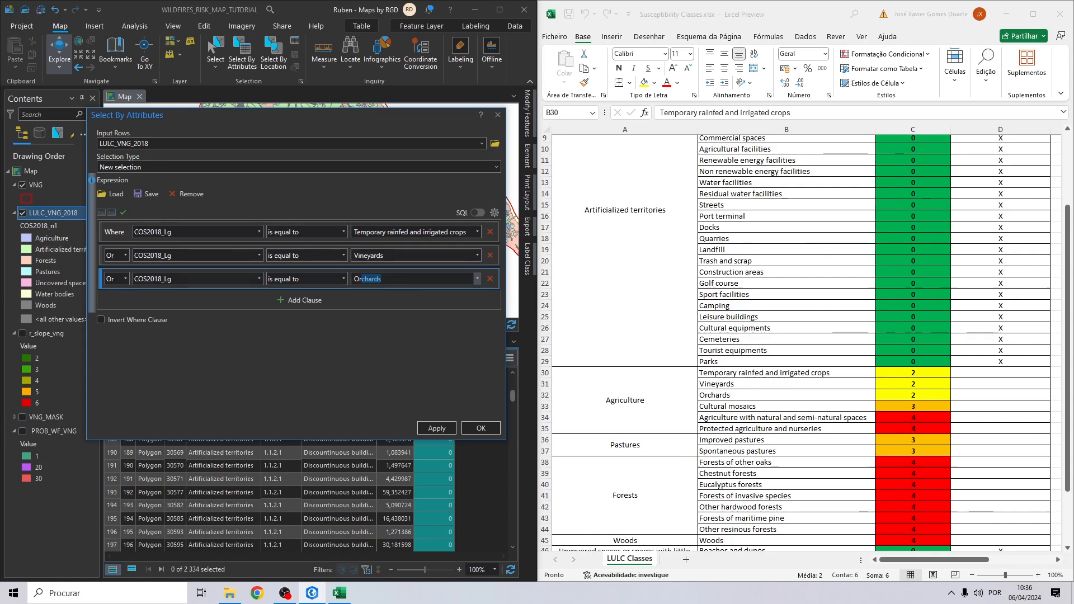
{"action": "left_click", "coordinate": [437, 428]}
{"action": "left_click", "coordinate": [480, 428]}
Show only the selected records in the LULC_VNG_2018 attribute table and look through their land use classes
{"action": "left_click", "coordinate": [132, 569]}
{"action": "scroll", "coordinate": [301, 390], "scroll_direction": "down", "scroll_amount": 20}
{"action": "scroll", "coordinate": [343, 457], "scroll_direction": "down", "scroll_amount": 20}
{"action": "scroll", "coordinate": [351, 464], "scroll_direction": "down", "scroll_amount": 4}
{"action": "scroll", "coordinate": [360, 461], "scroll_direction": "up", "scroll_amount": 10}
{"action": "scroll", "coordinate": [360, 462], "scroll_direction": "down", "scroll_amount": 5}
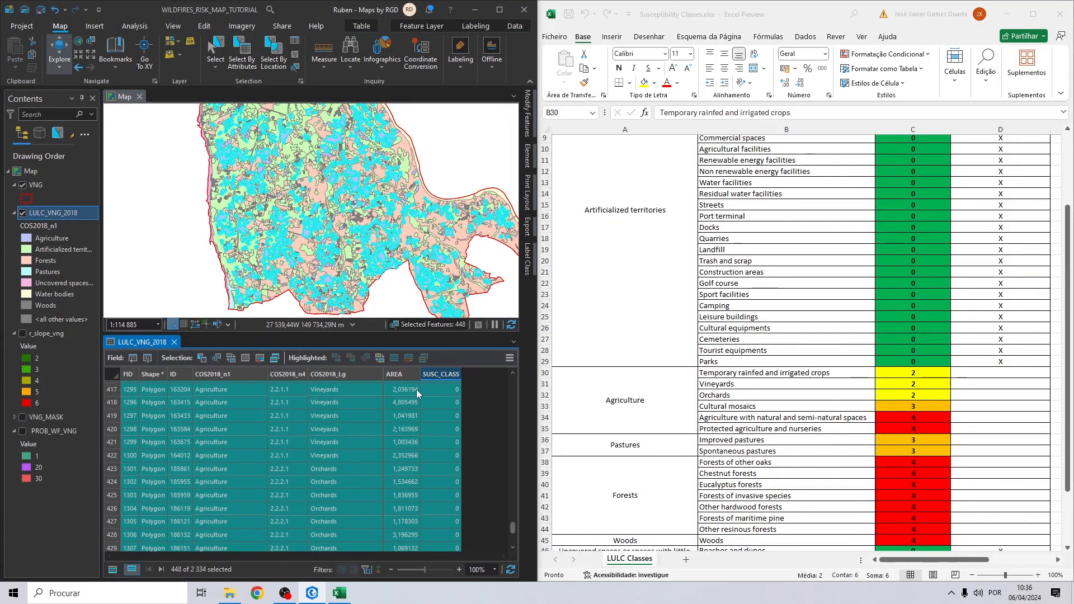
Calculate the SUSC_CLASS field as 2 for the selected LULC_VNG_2018 records
{"action": "right_click", "coordinate": [443, 374]}
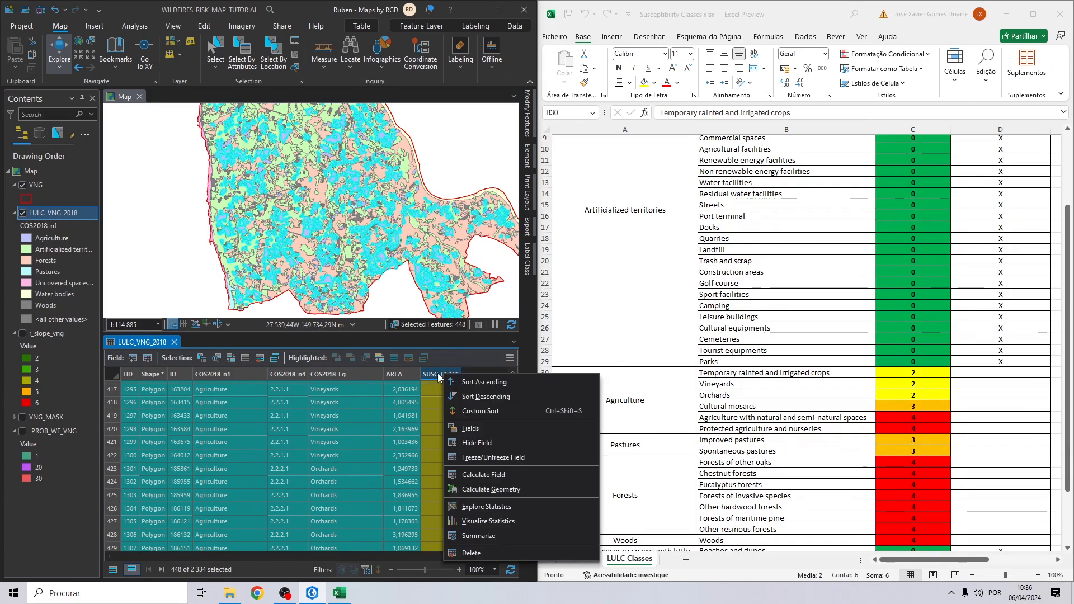
{"action": "left_click", "coordinate": [468, 473]}
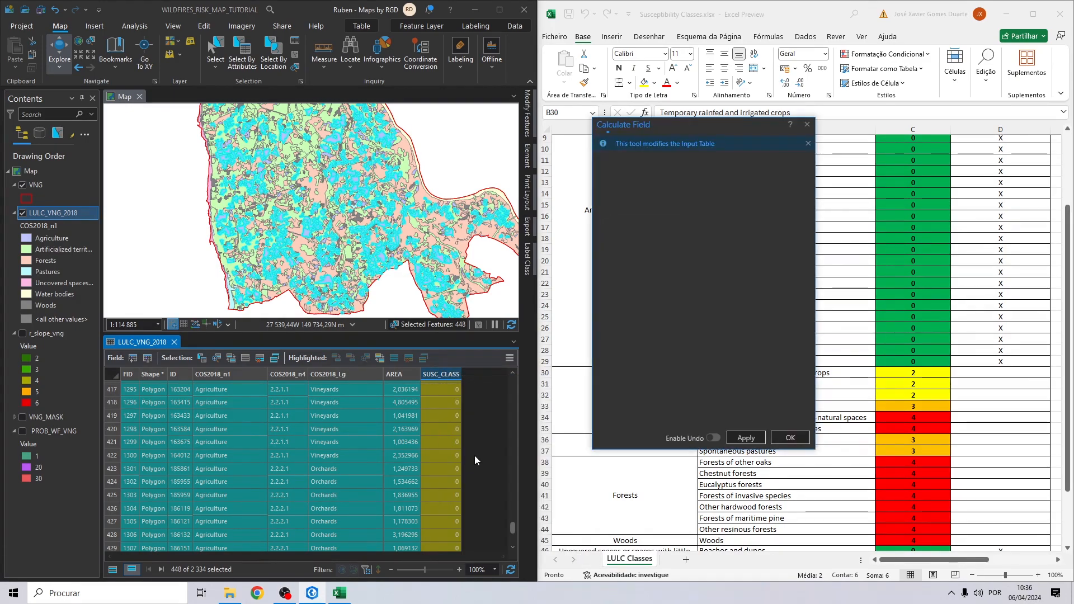
{"action": "left_click", "coordinate": [651, 383]}
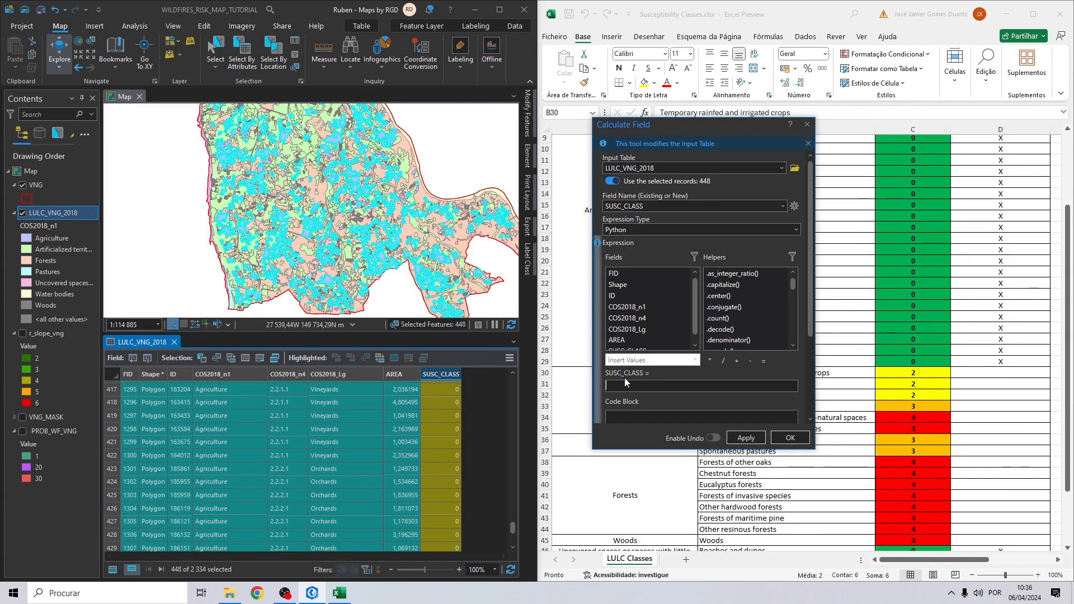
{"action": "left_click", "coordinate": [789, 438]}
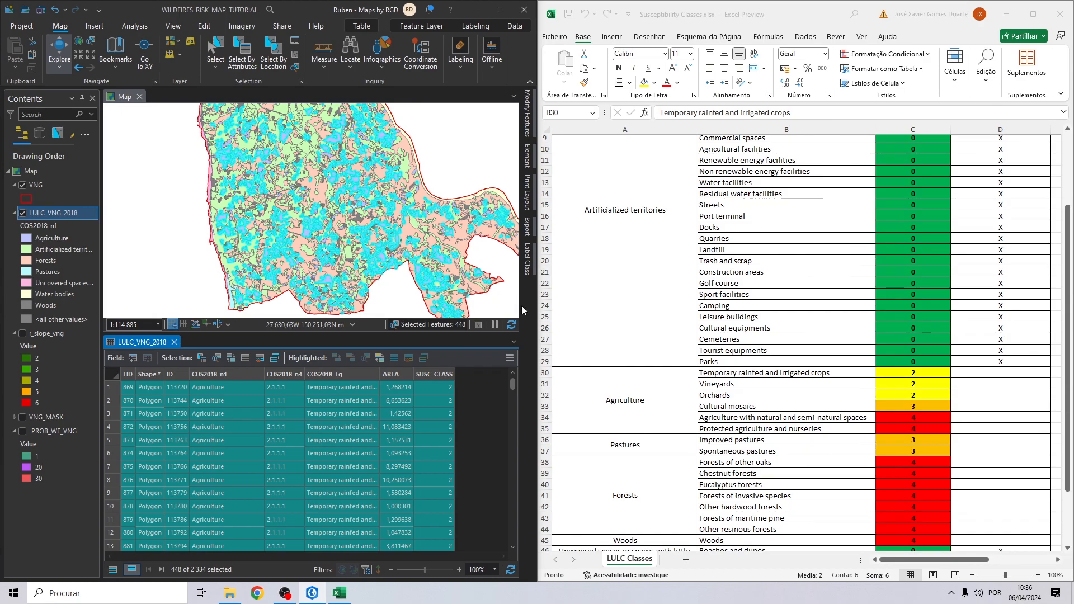
In the Excel workbook, mark Temporary rainfed and irrigated crops, Vineyards and Orchards with X in column D
{"action": "left_click", "coordinate": [1007, 361]}
{"action": "left_click_drag", "start_coordinate": [1053, 368], "coordinate": [1050, 397]}
{"action": "scroll", "coordinate": [999, 414], "scroll_direction": "down", "scroll_amount": 4}
{"action": "scroll", "coordinate": [999, 415], "scroll_direction": "up", "scroll_amount": 2}
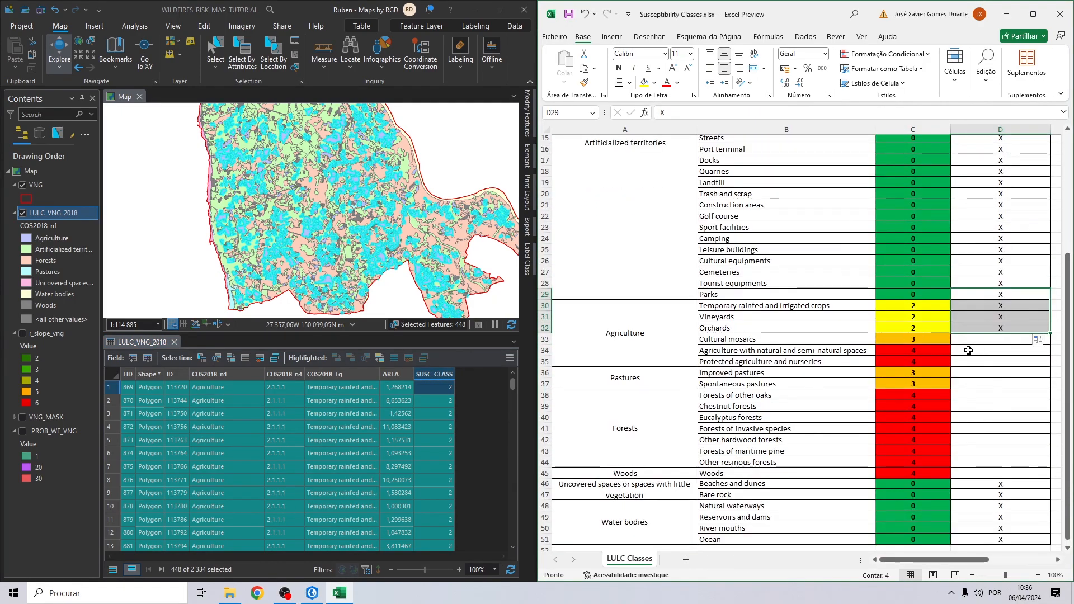
Back in ArcGIS Pro, clear the selection and set the first Select By Attributes clause to COS2018_Lg is equal to Cultural mosaics
{"action": "left_click", "coordinate": [937, 340]}
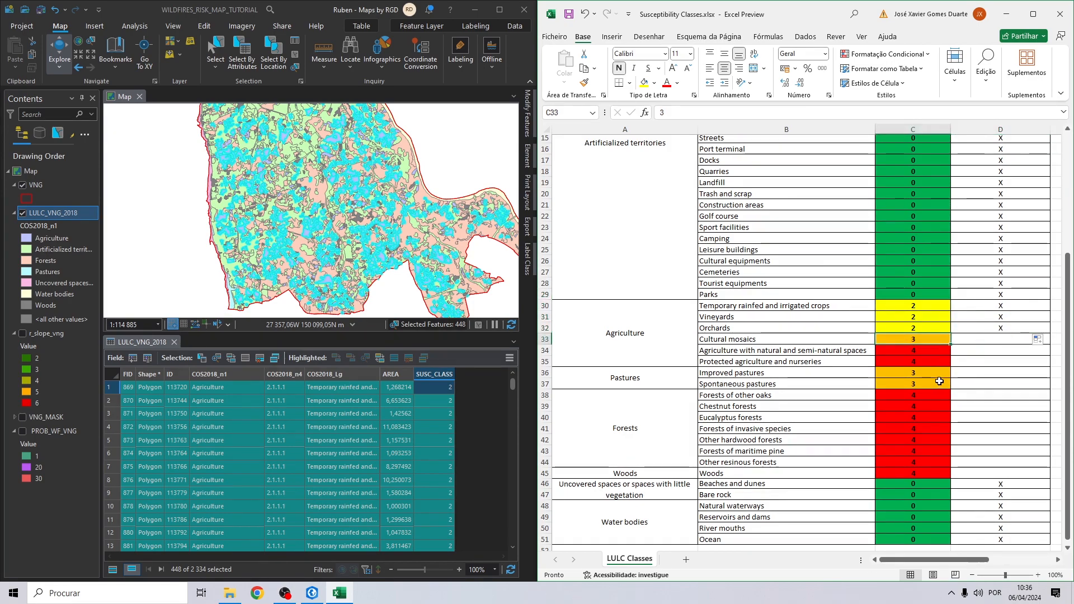
{"action": "left_click", "coordinate": [917, 373]}
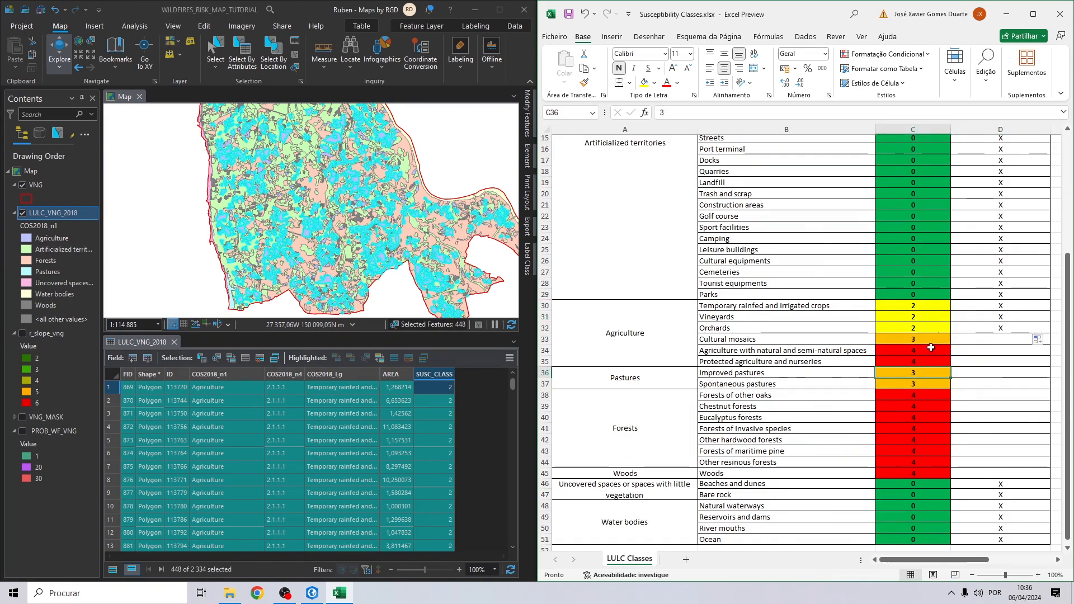
{"action": "left_click", "coordinate": [295, 55]}
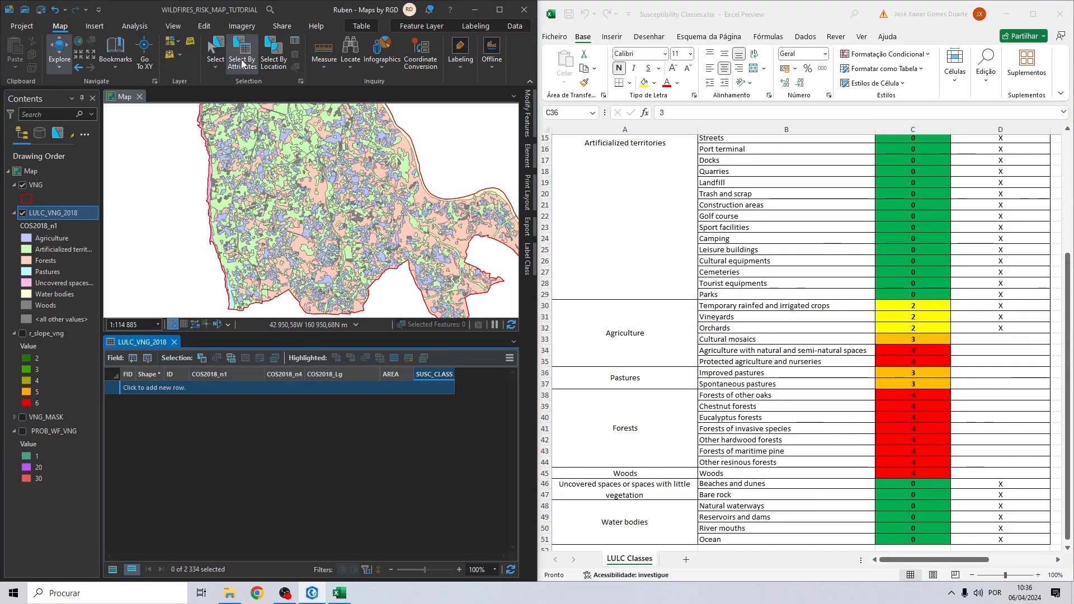
{"action": "left_click", "coordinate": [241, 42]}
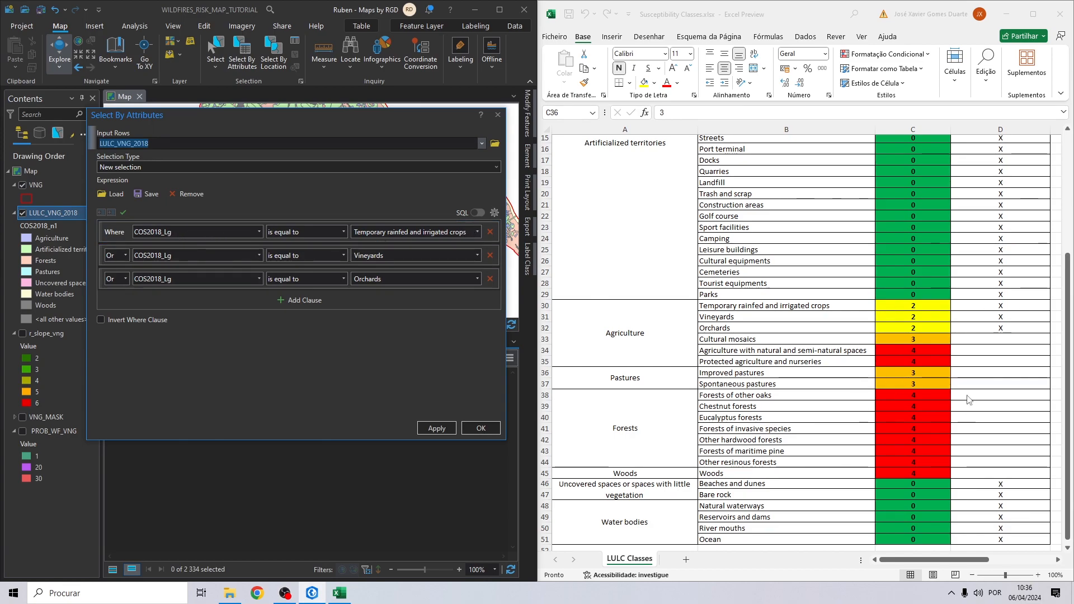
{"action": "left_click", "coordinate": [470, 230]}
{"action": "type", "text": "CU"}
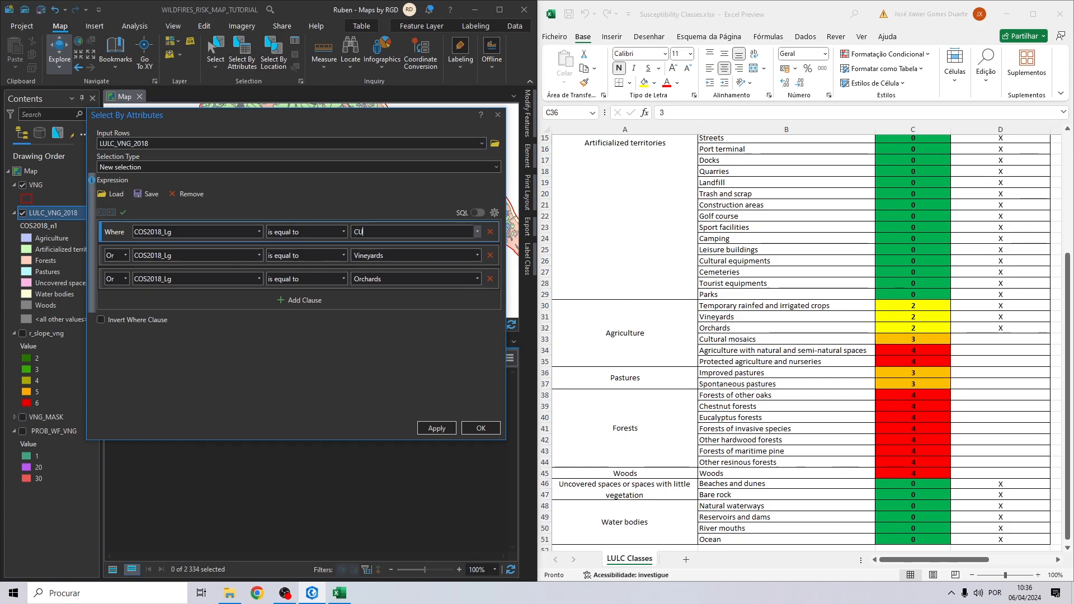
{"action": "type", "text": "LTUR"}
{"action": "left_click", "coordinate": [477, 232]}
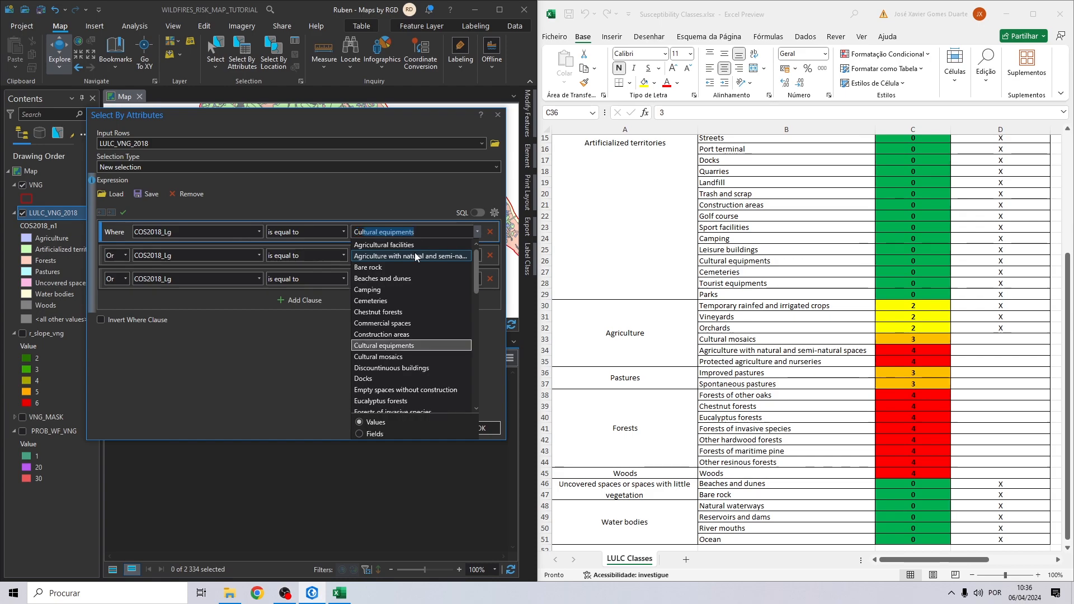
{"action": "left_click", "coordinate": [371, 358]}
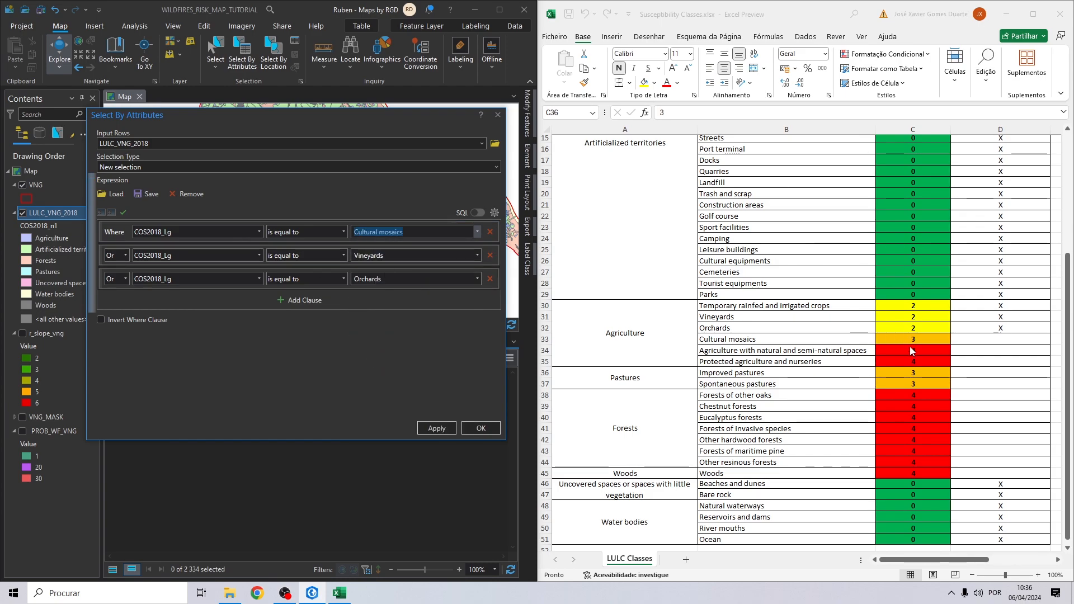
Change the two Or clauses' values to Improved pastures and Spontaneous pastures, and run the selection
{"action": "left_click", "coordinate": [477, 255]}
{"action": "type", "text": "Improved pastures"}
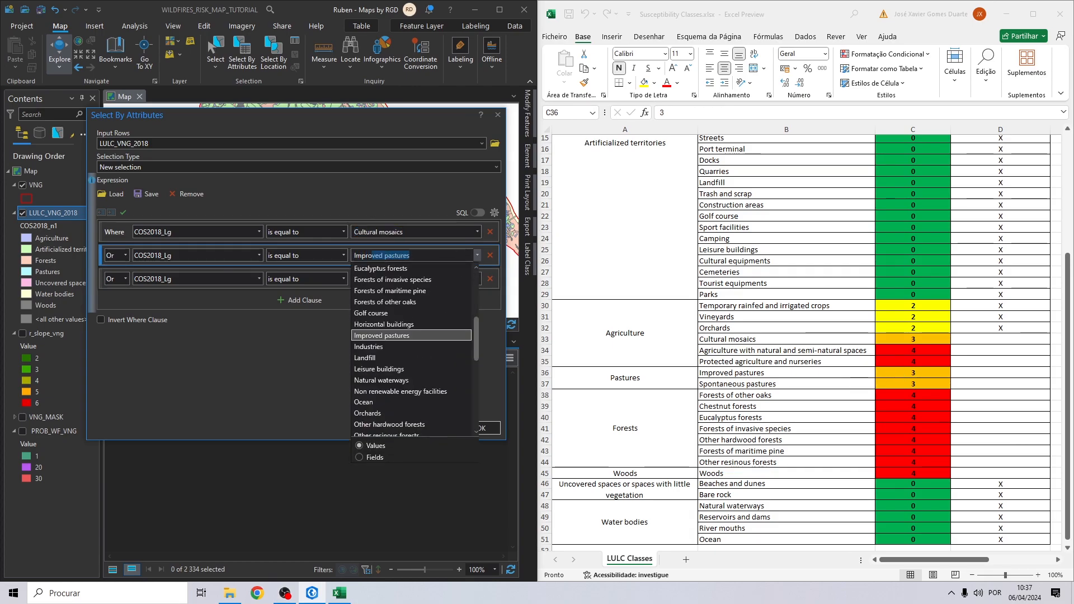
{"action": "left_click", "coordinate": [398, 337]}
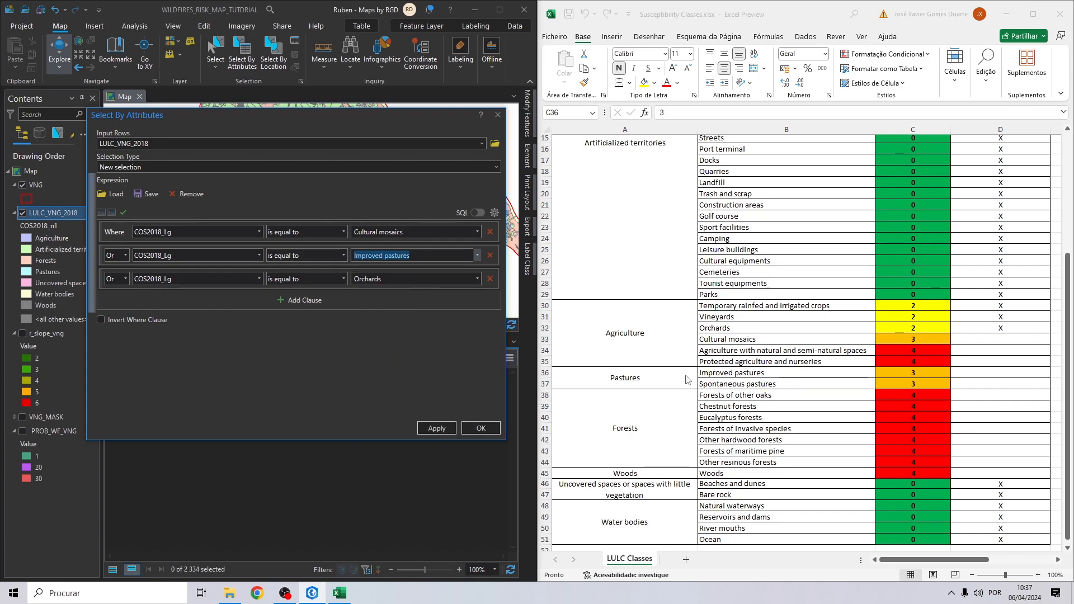
{"action": "left_click", "coordinate": [477, 278]}
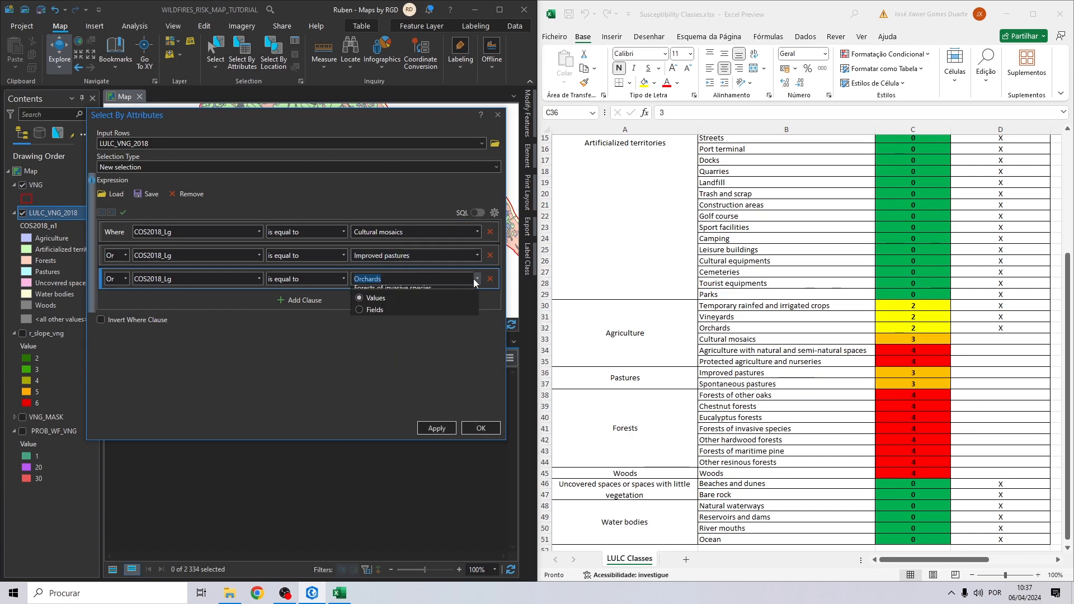
{"action": "type", "text": "Spontaneous pastures"}
{"action": "left_click", "coordinate": [396, 437]}
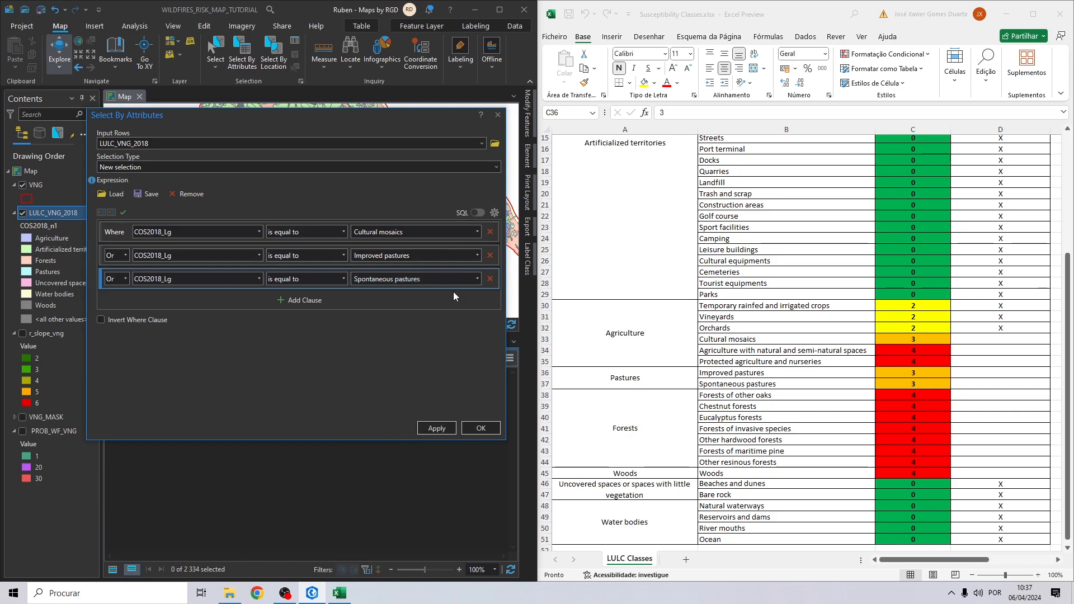
{"action": "left_click", "coordinate": [491, 429]}
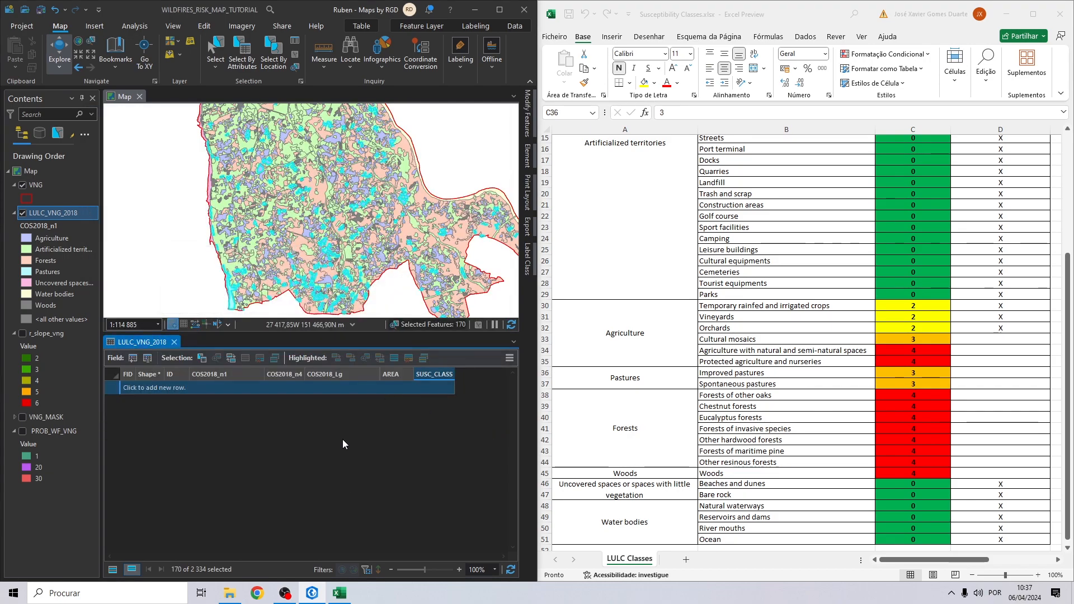
Calculate the SUSC_CLASS field as 3 for the selected cultural mosaics and pastures records
{"action": "scroll", "coordinate": [337, 405], "scroll_direction": "down", "scroll_amount": 20}
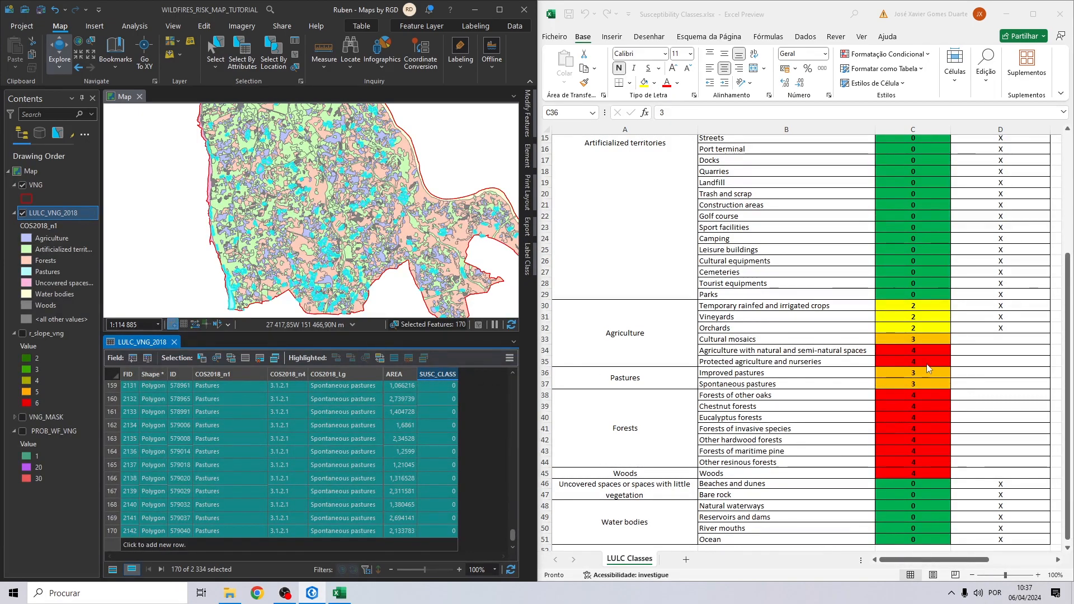
{"action": "right_click", "coordinate": [437, 373]}
{"action": "left_click", "coordinate": [462, 378]}
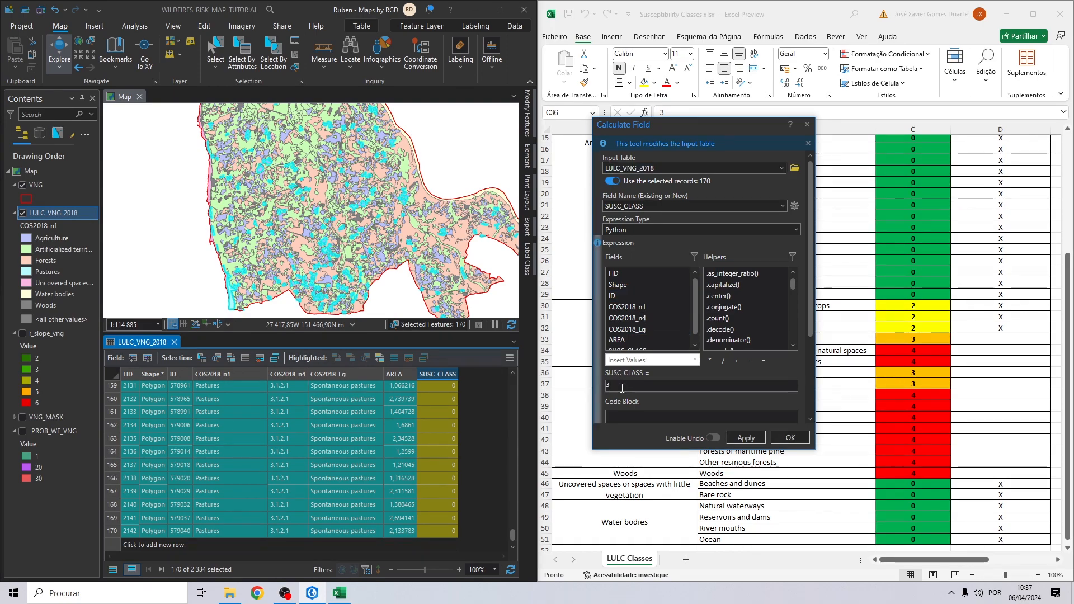
{"action": "left_click", "coordinate": [777, 439]}
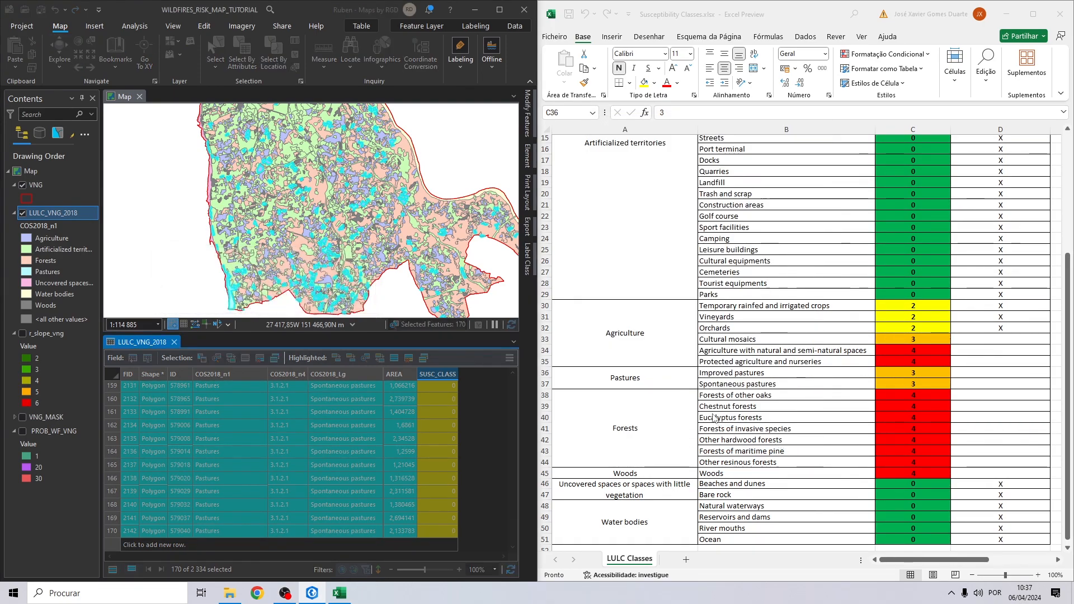
In the Excel workbook, copy the X mark from Orchards to Cultural mosaics, Improved pastures and Spontaneous pastures
{"action": "left_click", "coordinate": [996, 327]}
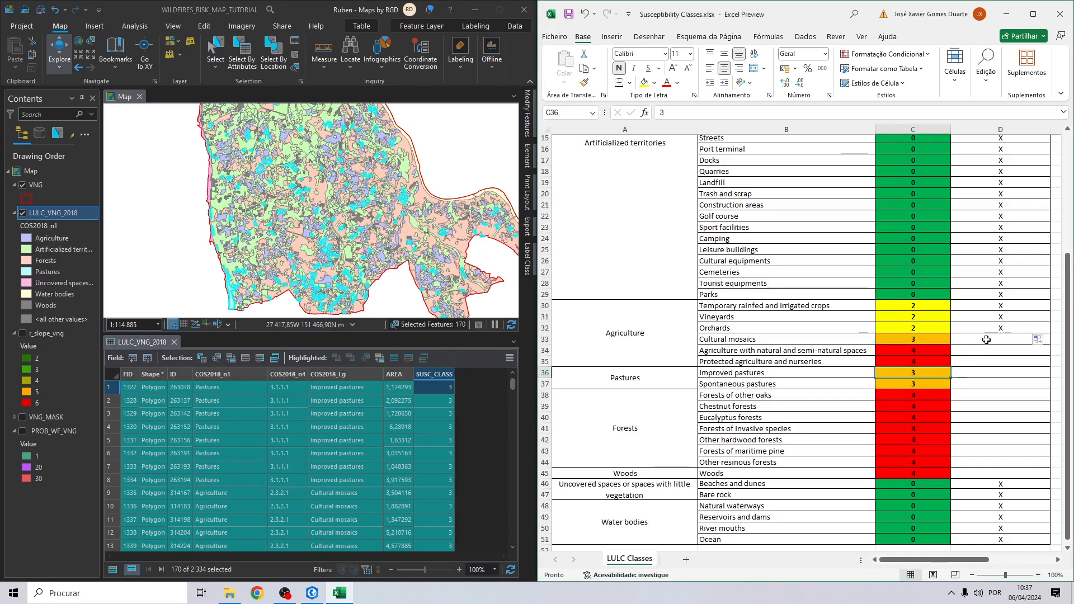
{"action": "key", "text": "ctrl+c"}
{"action": "left_click", "coordinate": [990, 339]}
{"action": "key", "text": "ctrl+v"}
{"action": "left_click_drag", "start_coordinate": [983, 372], "coordinate": [981, 381]}
{"action": "key", "text": "ctrl+v"}
{"action": "left_click", "coordinate": [992, 394]}
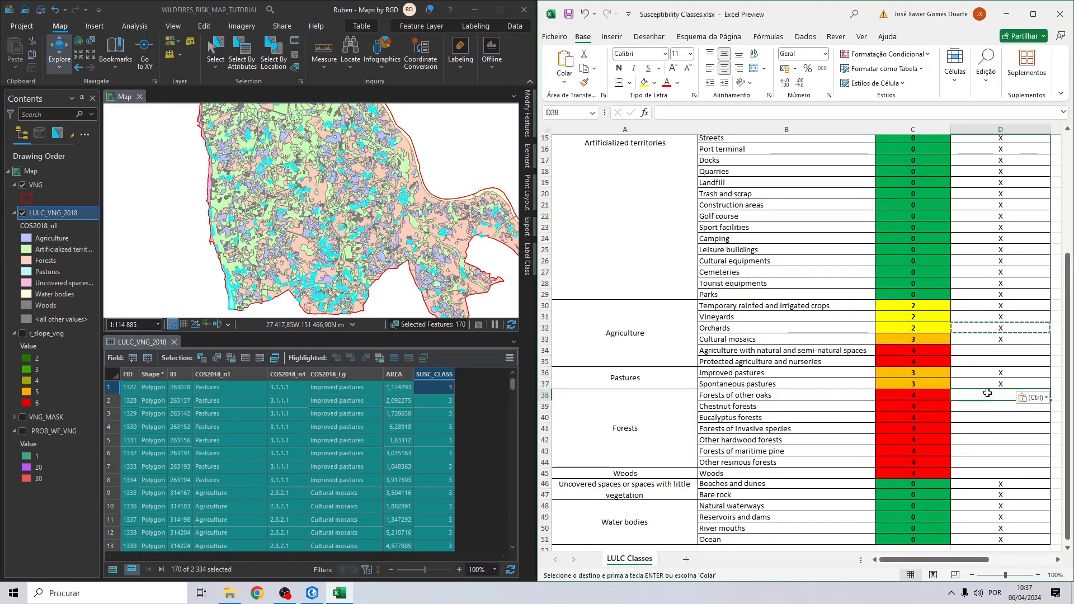
In ArcGIS Pro, replace the previous selection with one from a single clause where COS2018_n1 is equal to Forests
{"action": "scroll", "coordinate": [955, 314], "scroll_direction": "down", "scroll_amount": 1}
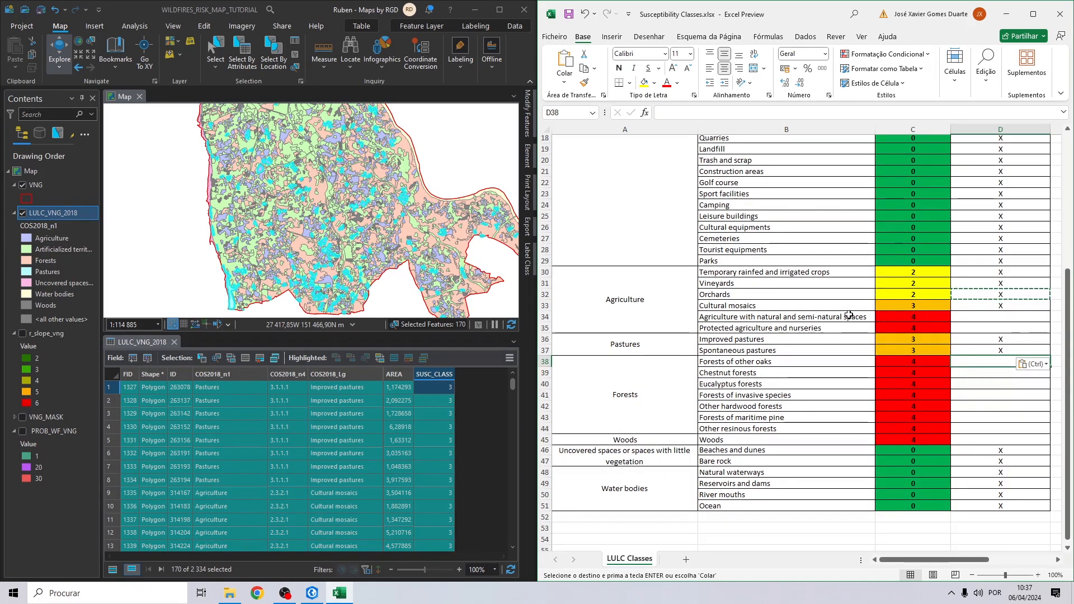
{"action": "left_click_drag", "start_coordinate": [642, 370], "coordinate": [925, 403]}
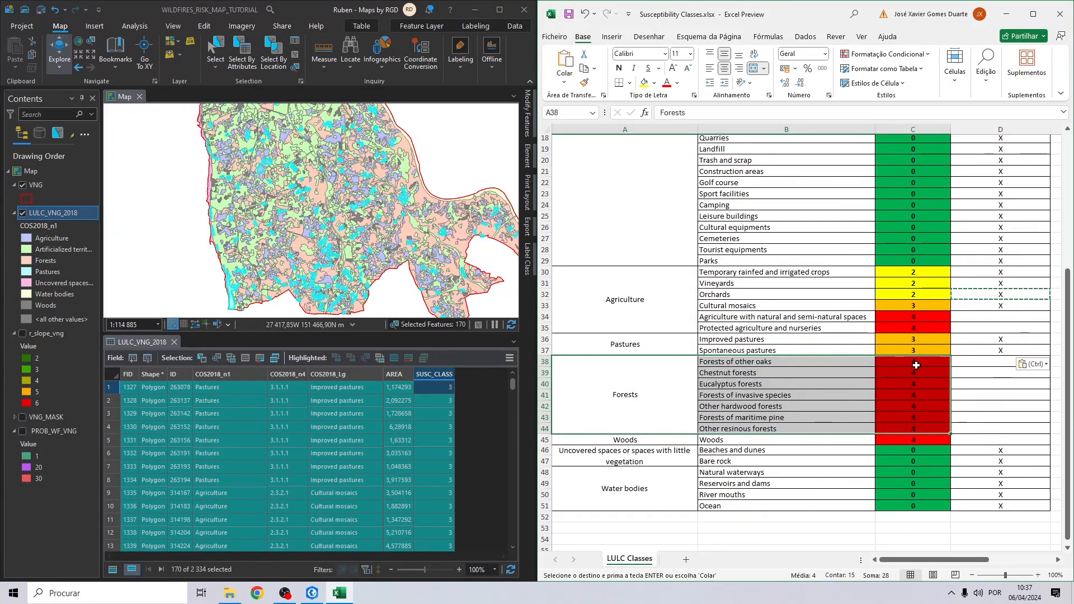
{"action": "left_click", "coordinate": [294, 55]}
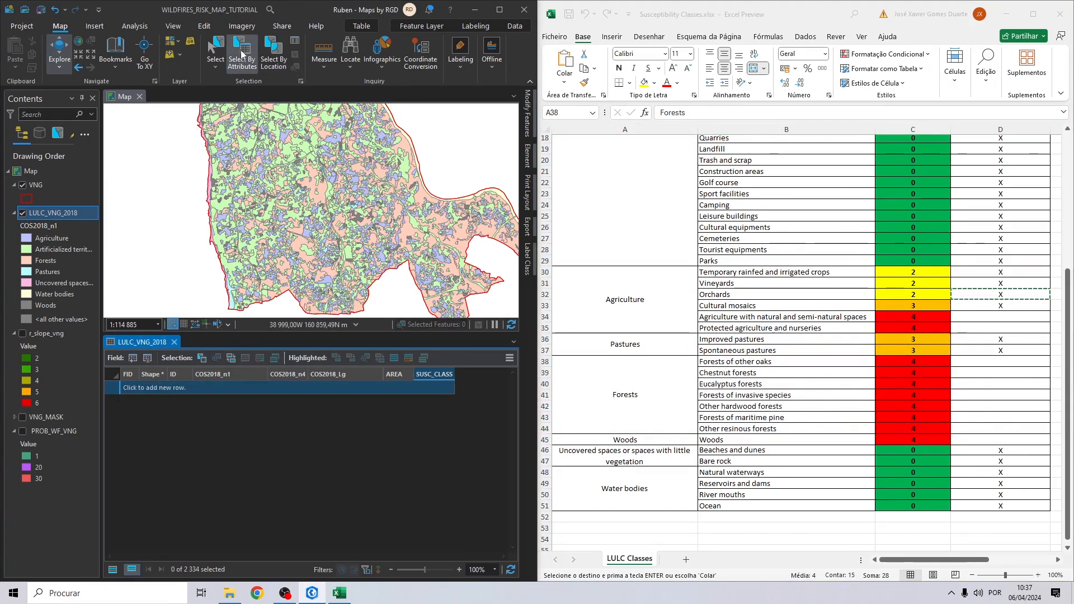
{"action": "left_click", "coordinate": [242, 53]}
{"action": "left_click", "coordinate": [490, 255]}
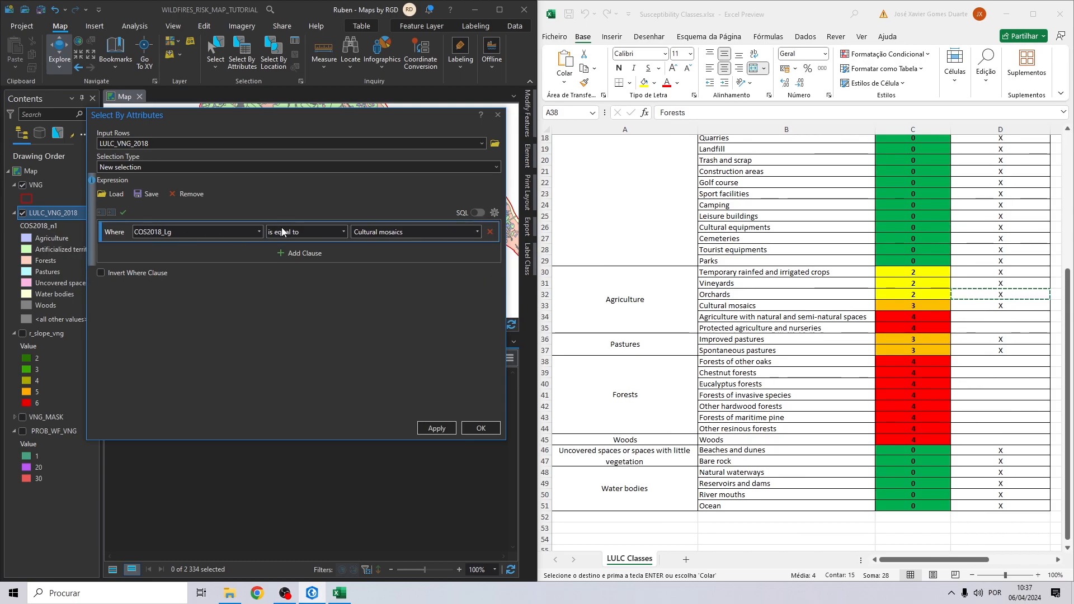
{"action": "left_click", "coordinate": [259, 231]}
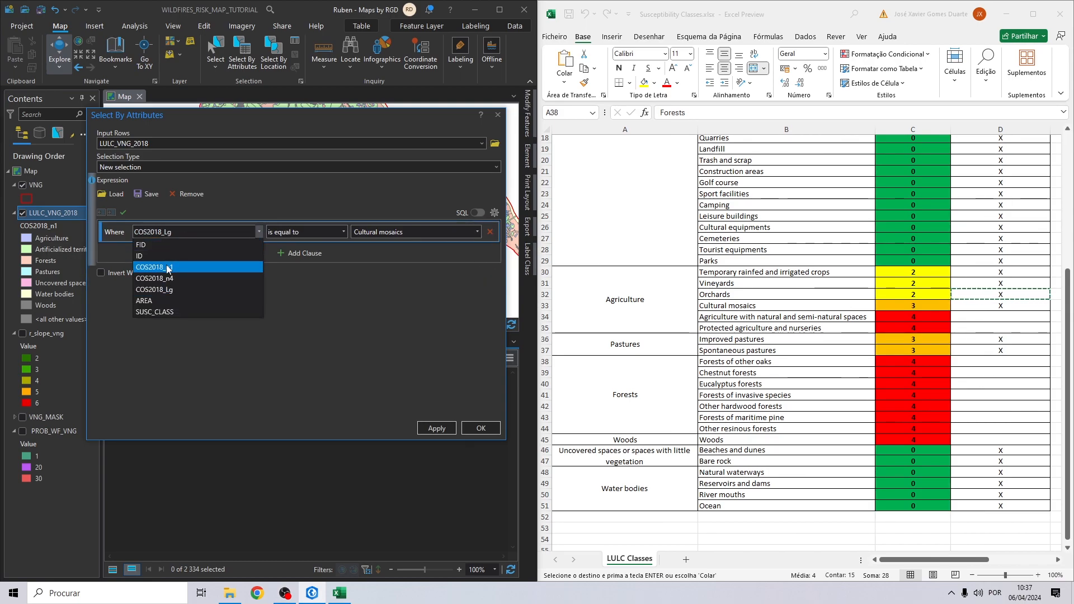
{"action": "left_click", "coordinate": [167, 268]}
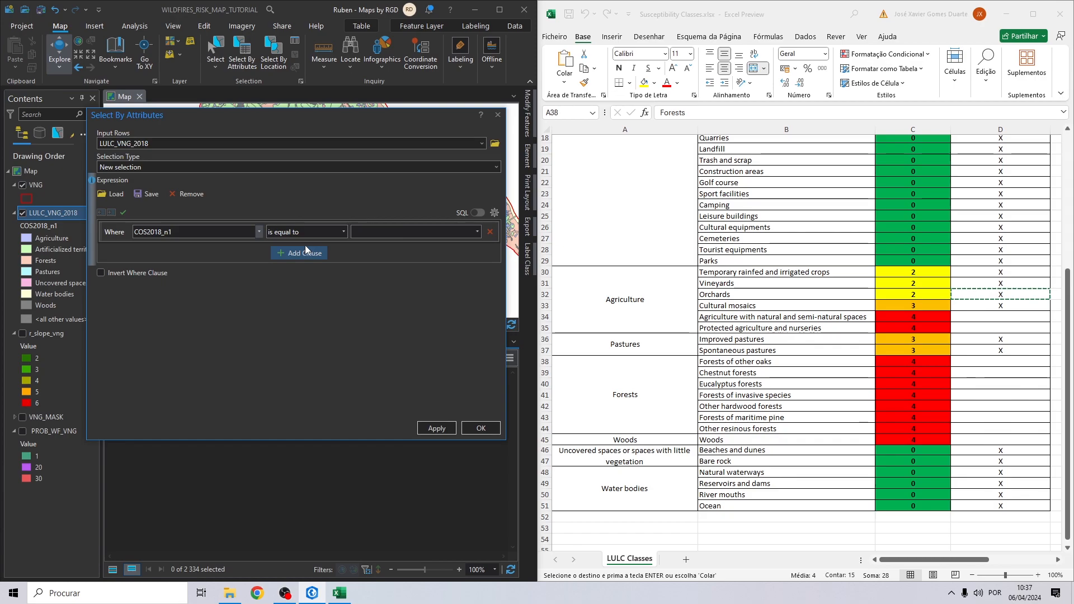
{"action": "left_click", "coordinate": [476, 232]}
{"action": "left_click", "coordinate": [365, 267]}
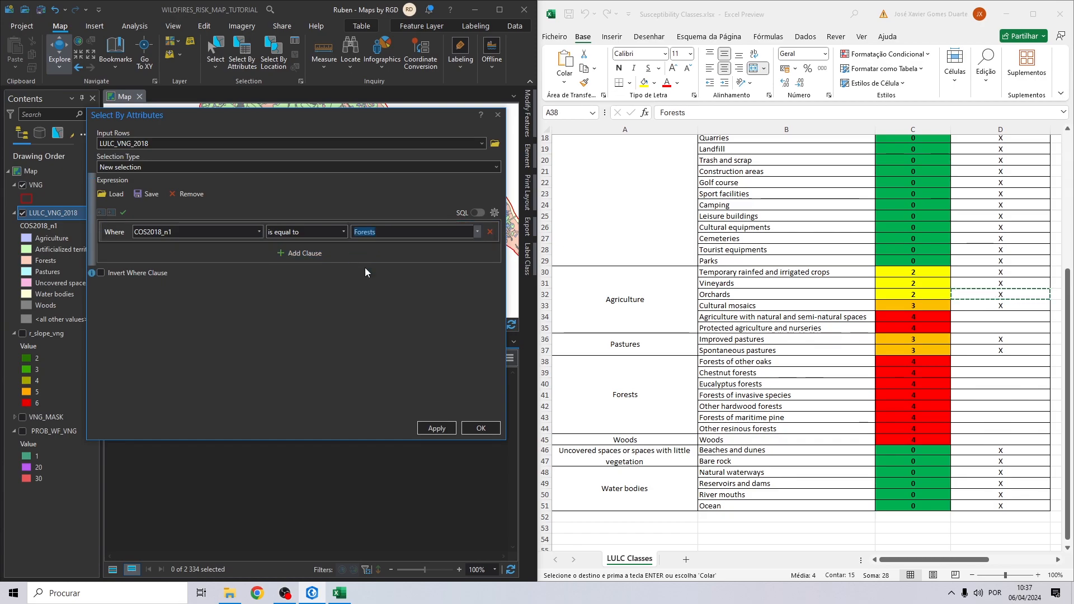
{"action": "left_click", "coordinate": [481, 428]}
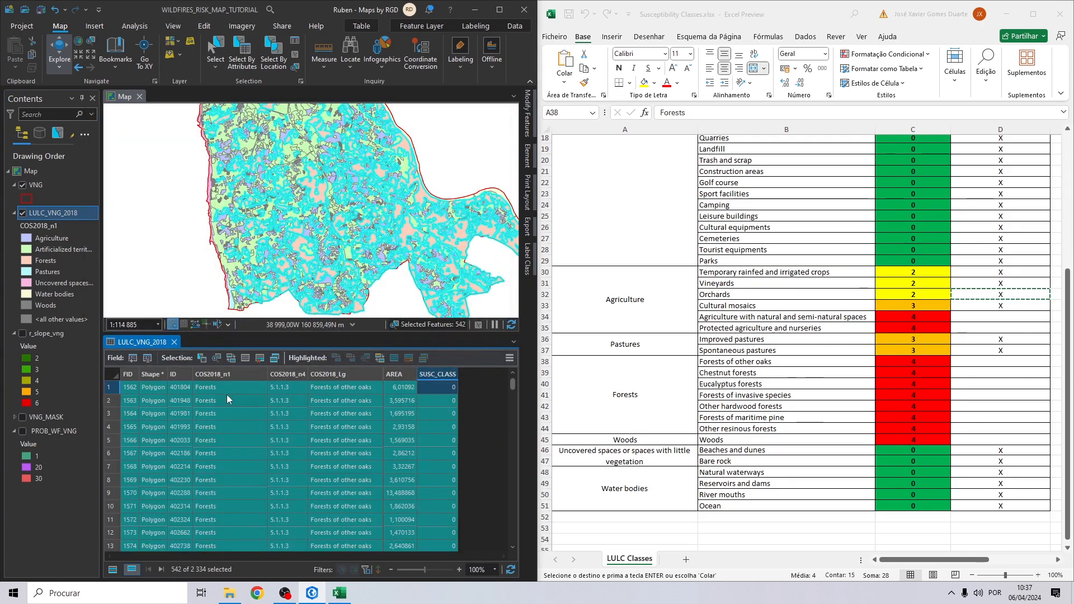
Calculate the SUSC_CLASS field as 4 for the selected Forests records
{"action": "left_click_drag", "start_coordinate": [511, 391], "coordinate": [494, 527]}
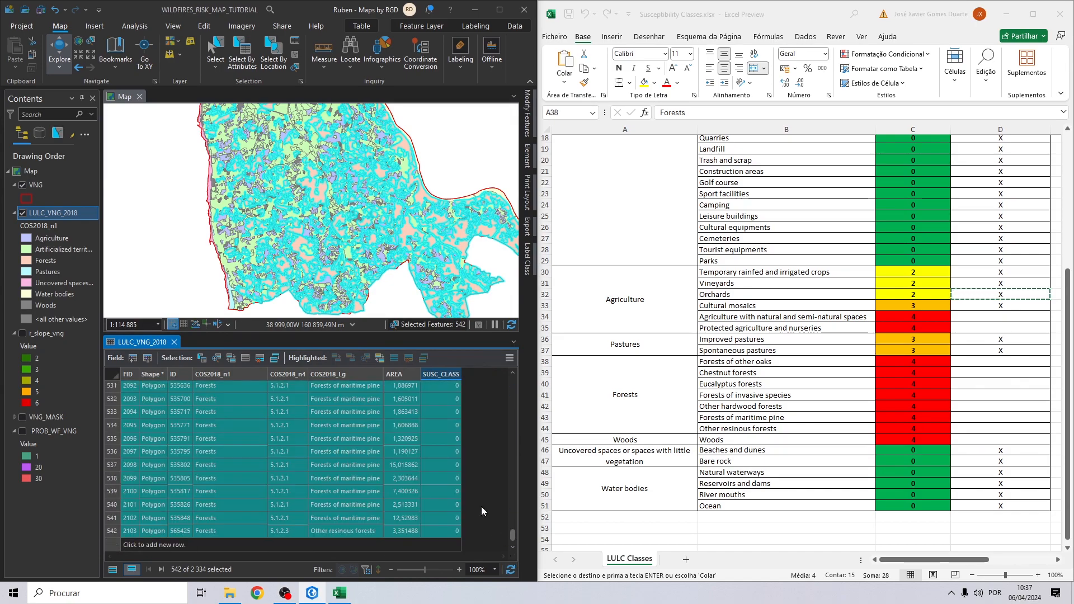
{"action": "right_click", "coordinate": [442, 373]}
{"action": "left_click", "coordinate": [464, 377]}
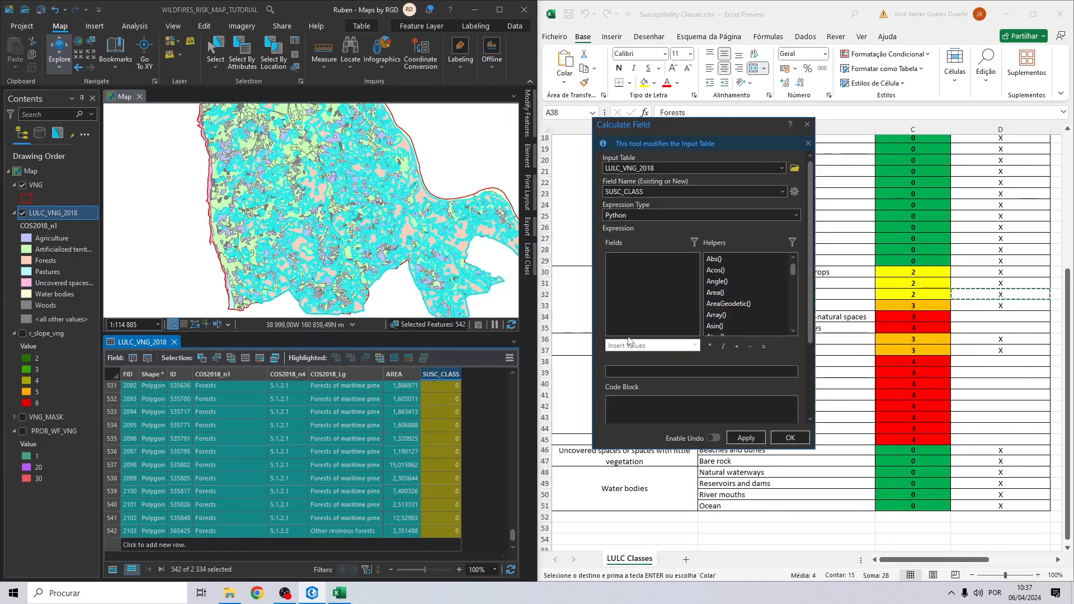
{"action": "left_click", "coordinate": [612, 386]}
{"action": "type", "text": "4"}
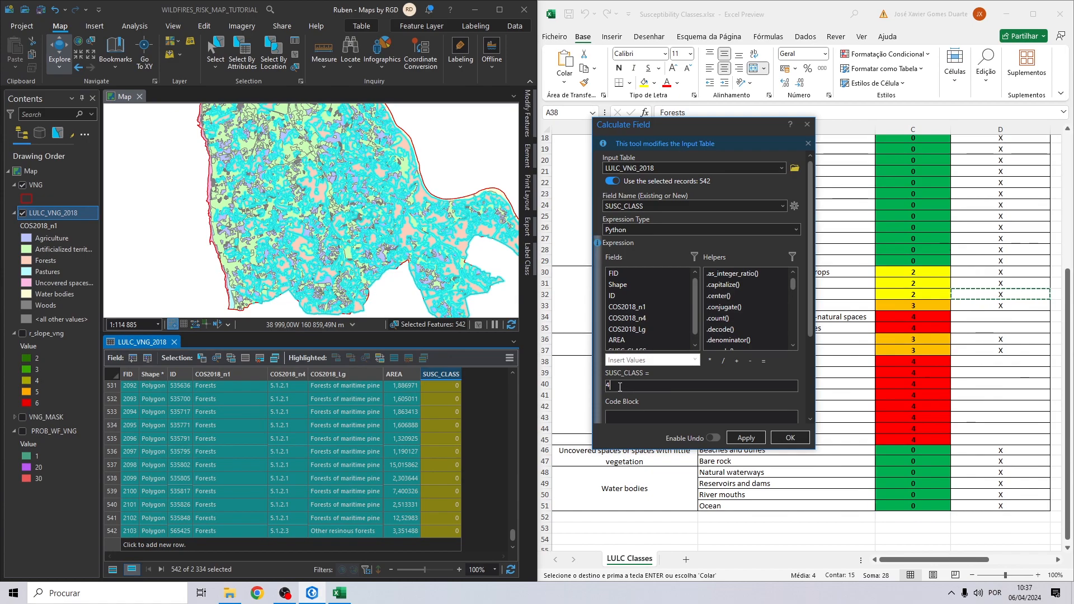
{"action": "left_click", "coordinate": [789, 437]}
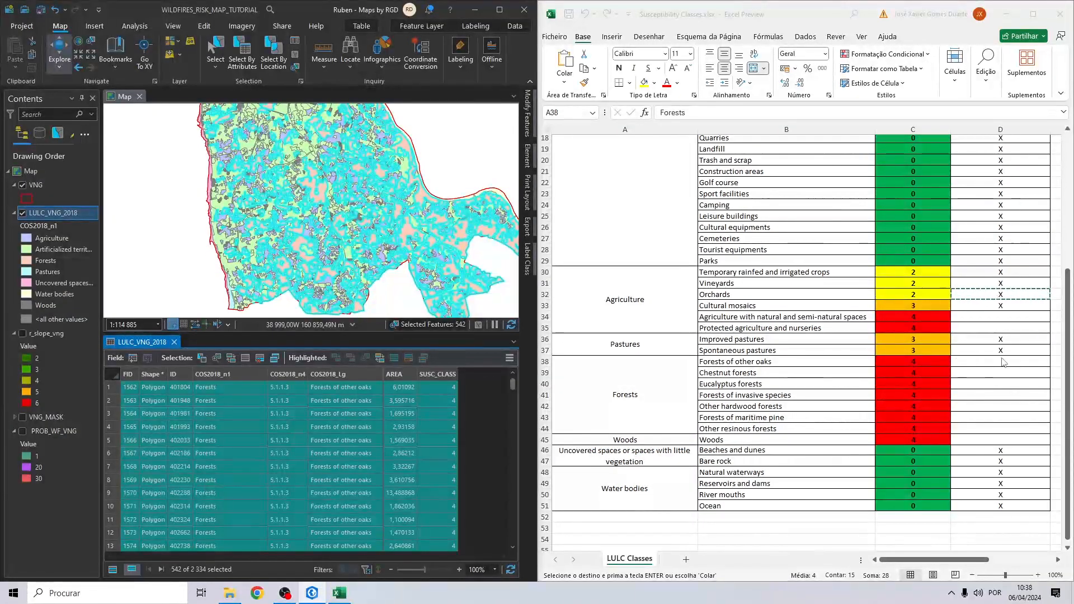
In the Excel workbook, mark every Forests row with X in column D and select the Woods row
{"action": "left_click", "coordinate": [1000, 351]}
{"action": "key", "text": "ctrl+v"}
{"action": "left_click_drag", "start_coordinate": [1051, 356], "coordinate": [1051, 436]}
{"action": "left_click", "coordinate": [630, 441]}
{"action": "left_click_drag", "start_coordinate": [631, 440], "coordinate": [1040, 439]}
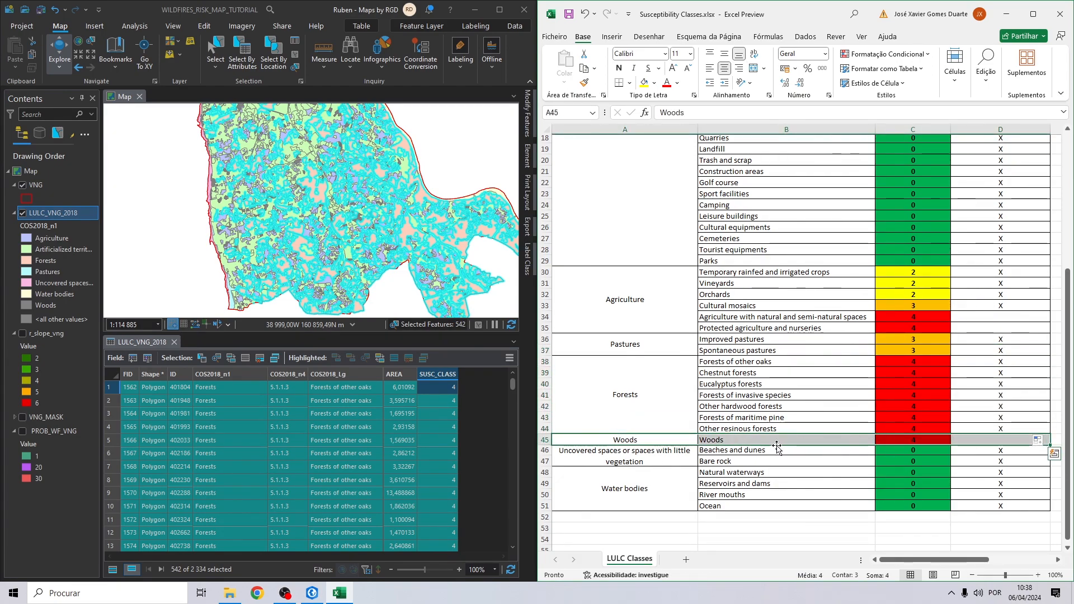
In ArcGIS Pro, replace the current selection with the records where COS2018_n1 is equal to Woods
{"action": "left_click", "coordinate": [294, 55]}
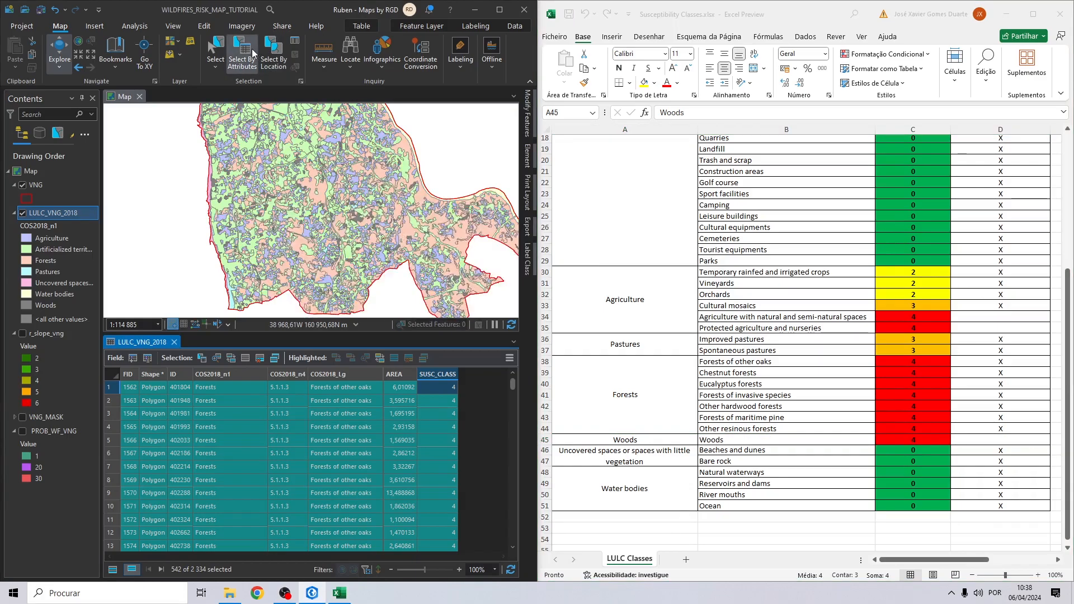
{"action": "left_click", "coordinate": [251, 48]}
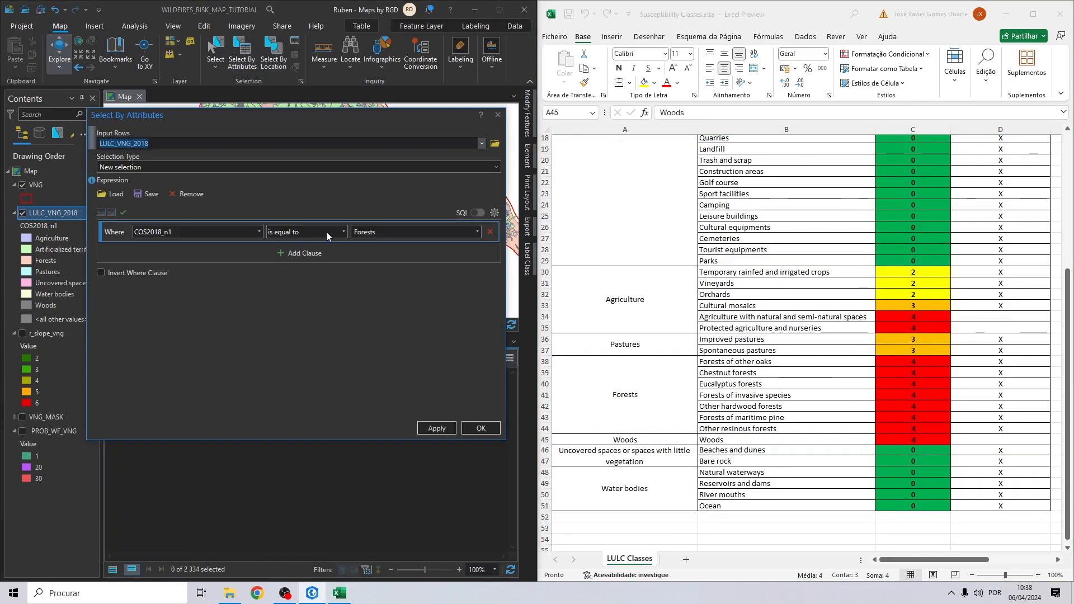
{"action": "left_click", "coordinate": [474, 232]}
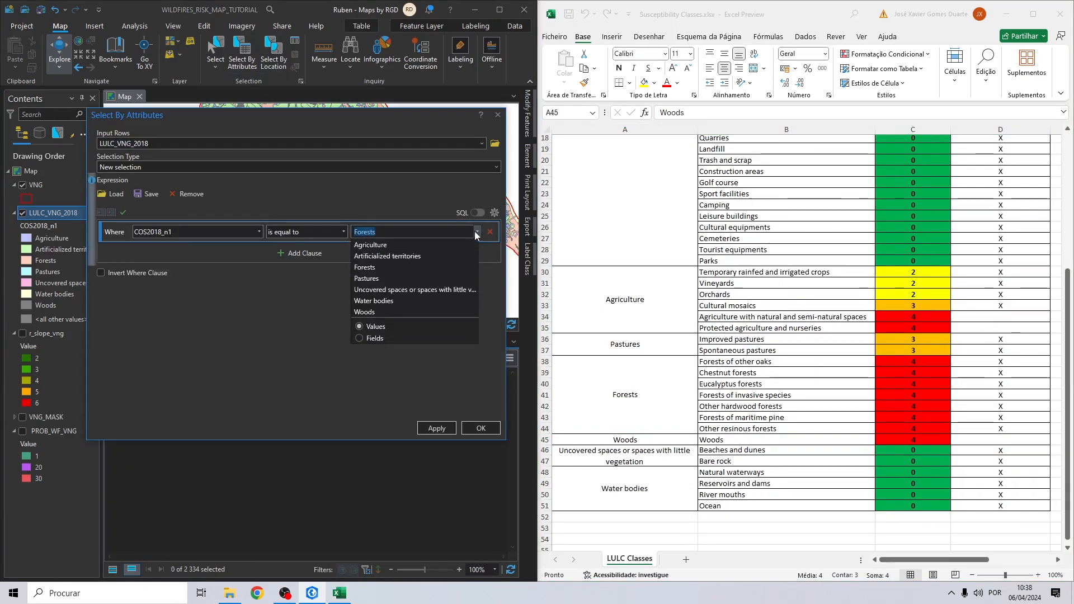
{"action": "left_click", "coordinate": [371, 310]}
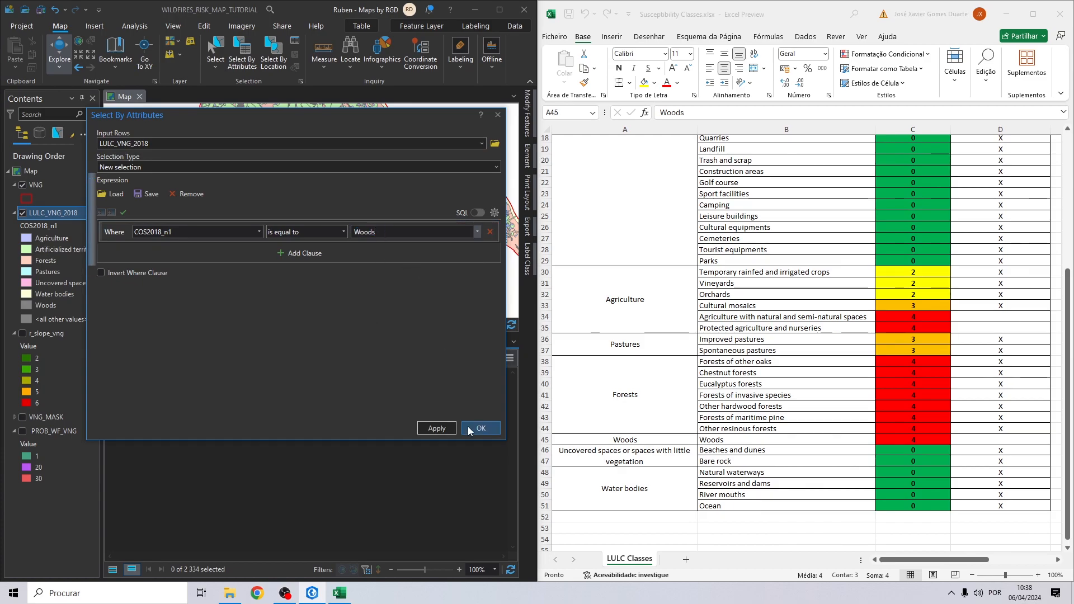
{"action": "left_click", "coordinate": [480, 428]}
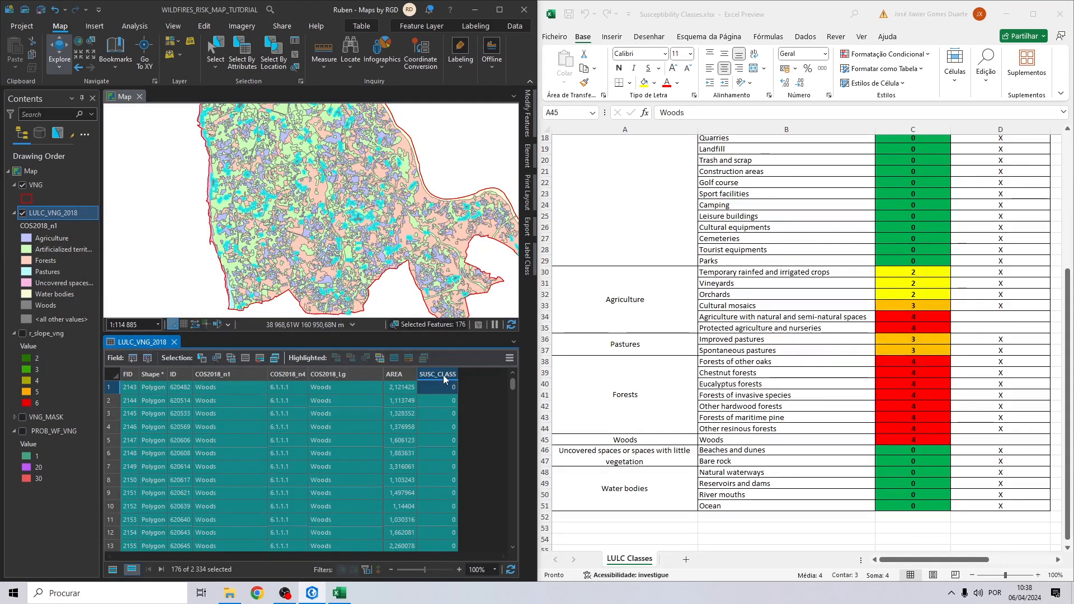
Calculate the SUSC_CLASS field as 4 for the selected Woods records
{"action": "right_click", "coordinate": [443, 374]}
{"action": "left_click", "coordinate": [480, 377]}
{"action": "left_click", "coordinate": [621, 385]}
{"action": "type", "text": "4"}
{"action": "left_click", "coordinate": [790, 437]}
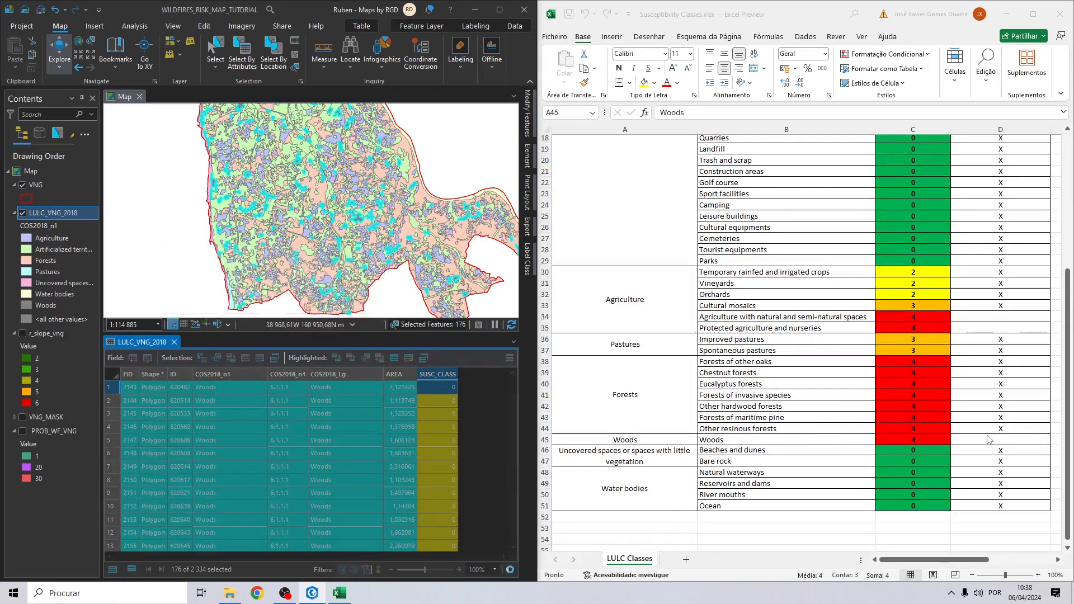
In the Excel workbook, copy the X mark from Other resinous forests to Woods and select the two unmarked Agriculture rows
{"action": "left_click", "coordinate": [1001, 429]}
{"action": "left_click_drag", "start_coordinate": [1050, 434], "coordinate": [1020, 439]}
{"action": "left_click_drag", "start_coordinate": [993, 317], "coordinate": [794, 329]}
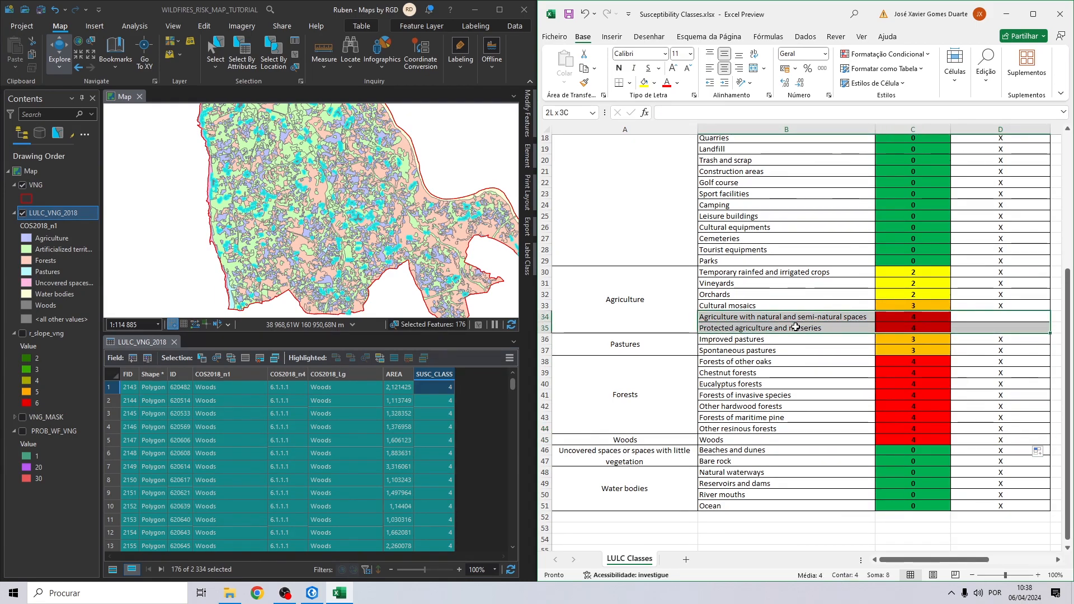
In ArcGIS Pro, clear the selection and start a new attribute query where COS2018_Lg is equal to Agriculture with natural and semi-natural spaces
{"action": "left_click", "coordinate": [295, 54]}
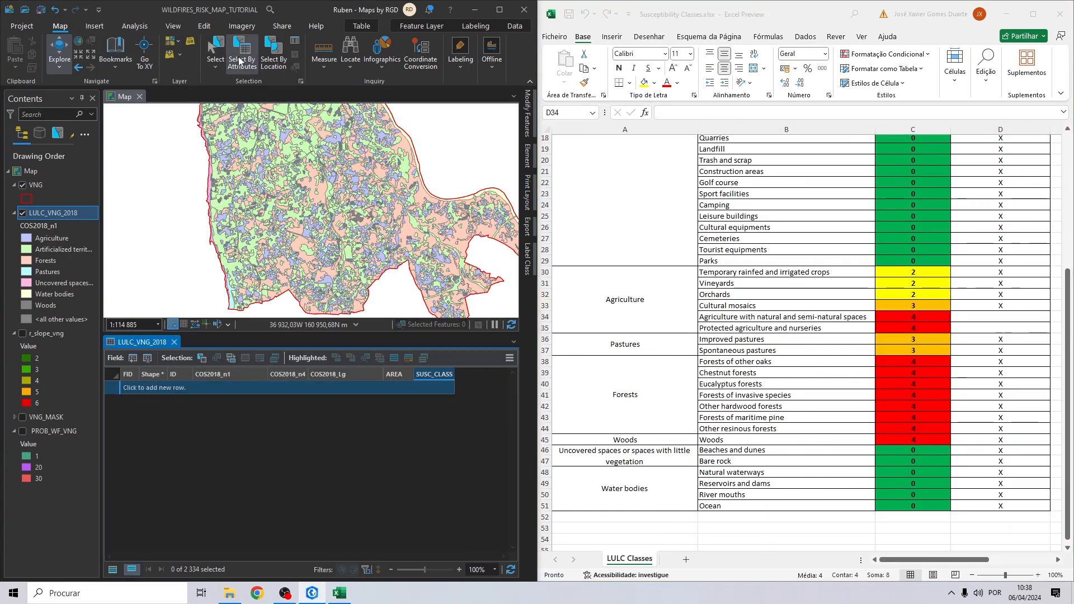
{"action": "left_click", "coordinate": [241, 60]}
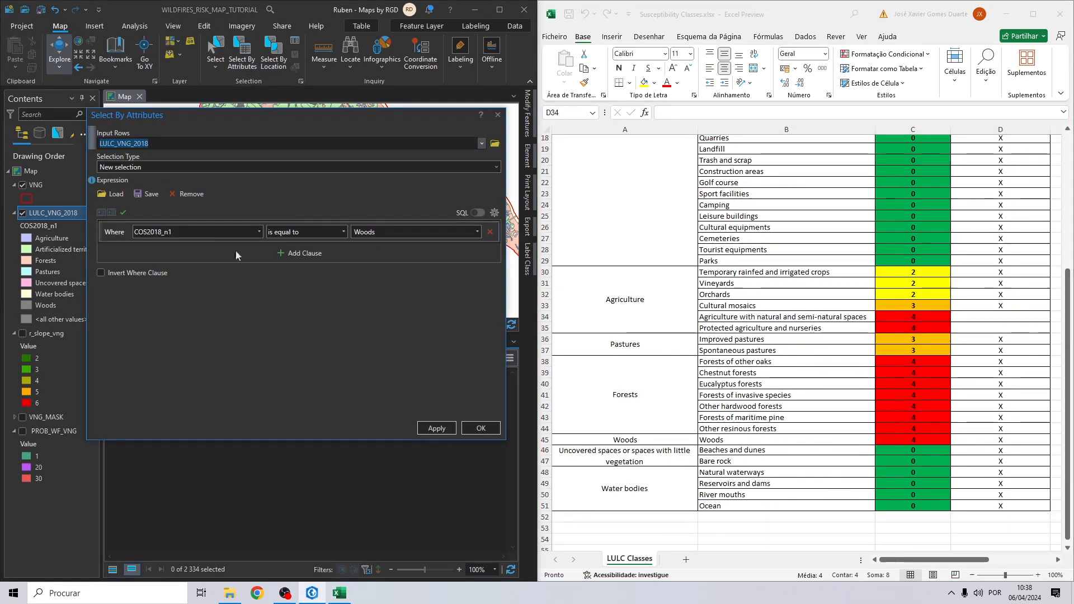
{"action": "left_click", "coordinate": [258, 232]}
{"action": "left_click", "coordinate": [178, 278]}
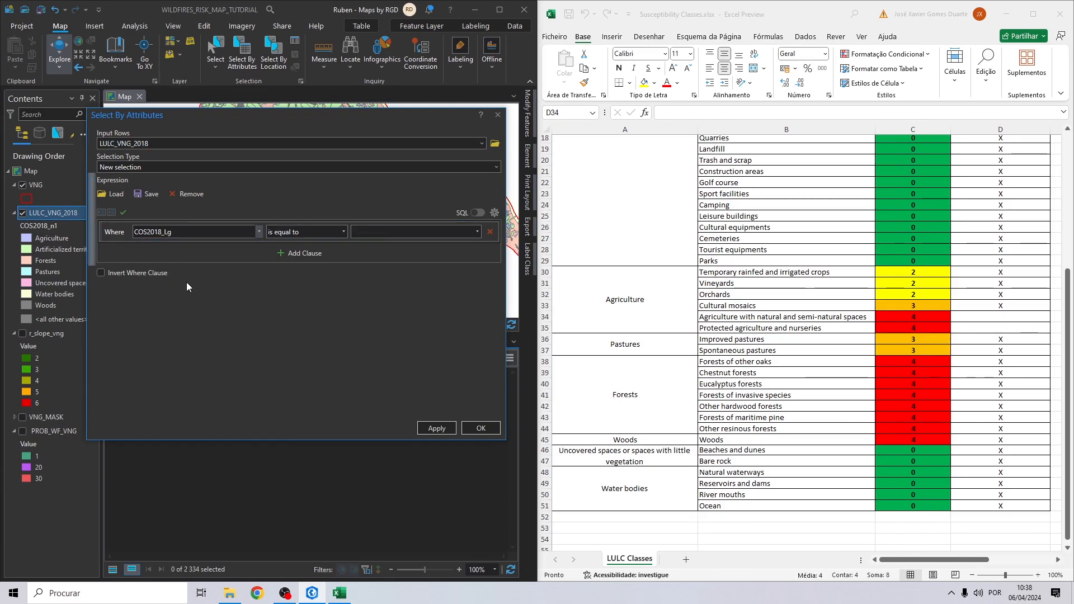
{"action": "left_click", "coordinate": [477, 232]}
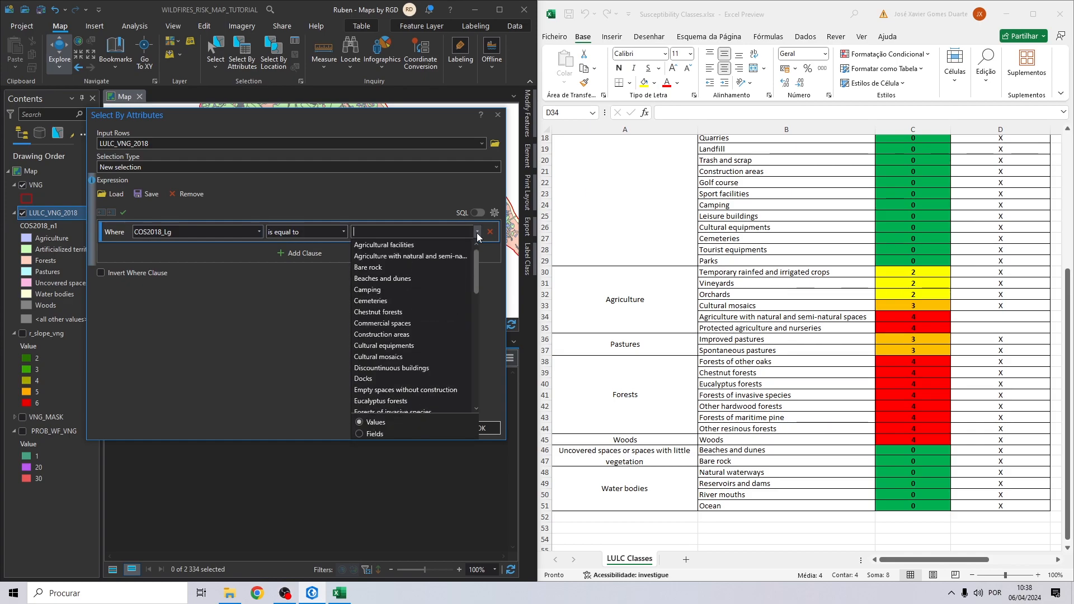
{"action": "type", "text": "Agricultural facilities"}
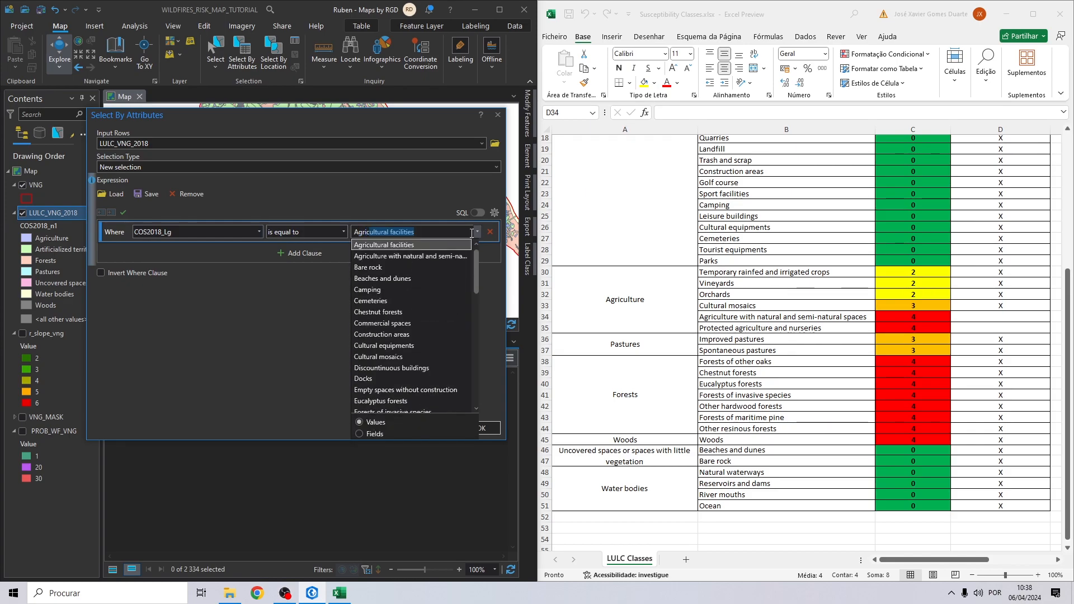
{"action": "left_click", "coordinate": [436, 256]}
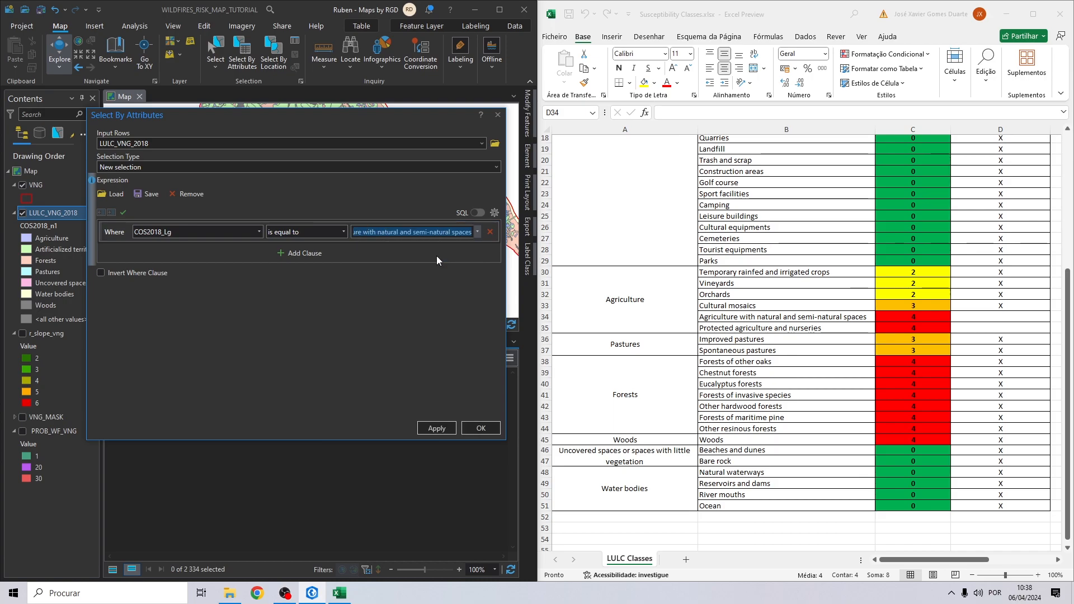
Add an Or clause where COS2018_Lg is equal to Protected agriculture and nurseries, and apply the selection
{"action": "left_click", "coordinate": [301, 253]}
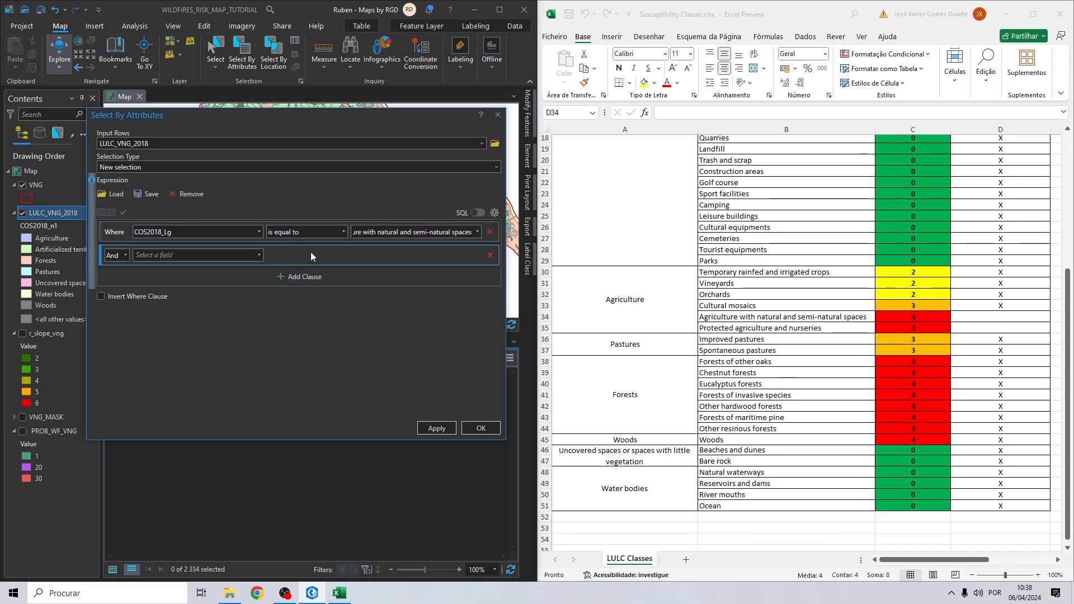
{"action": "left_click", "coordinate": [126, 255]}
{"action": "left_click", "coordinate": [115, 278]}
{"action": "left_click", "coordinate": [259, 255]}
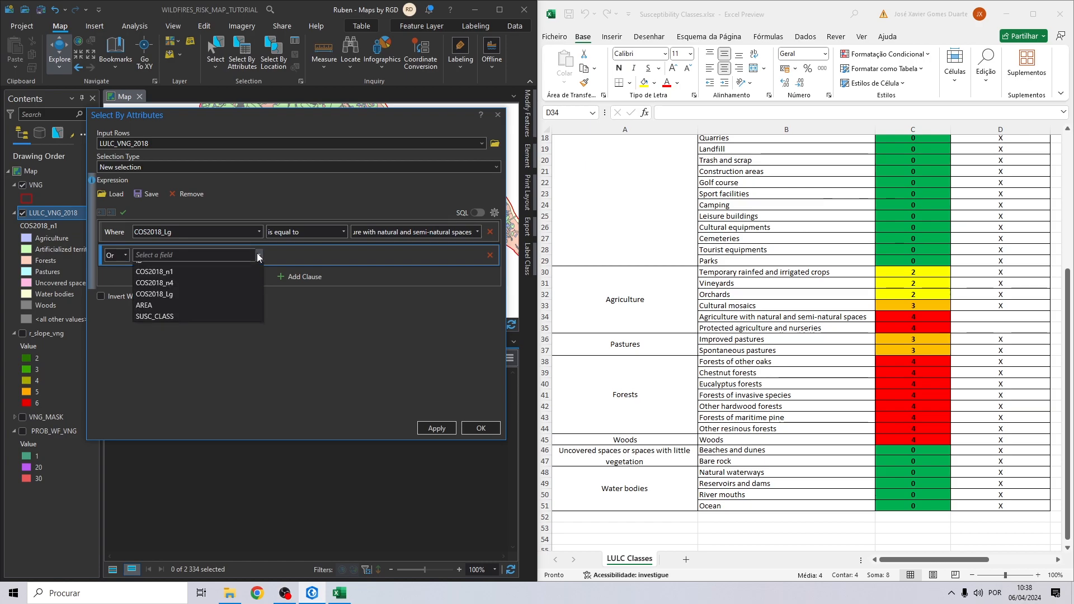
{"action": "left_click", "coordinate": [171, 309]}
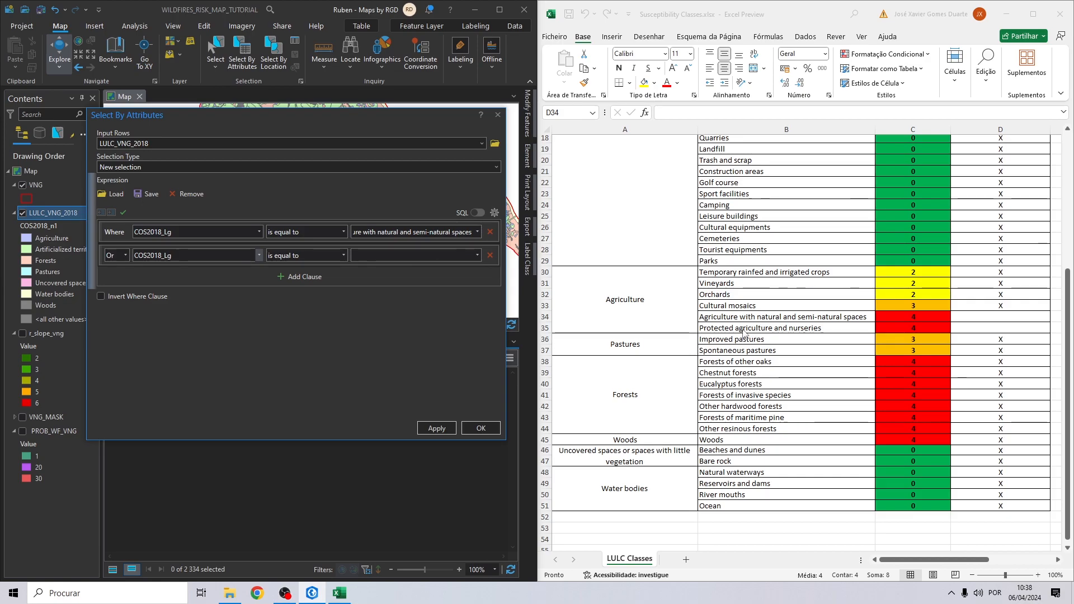
{"action": "left_click", "coordinate": [477, 255]}
{"action": "type", "text": "Pro"}
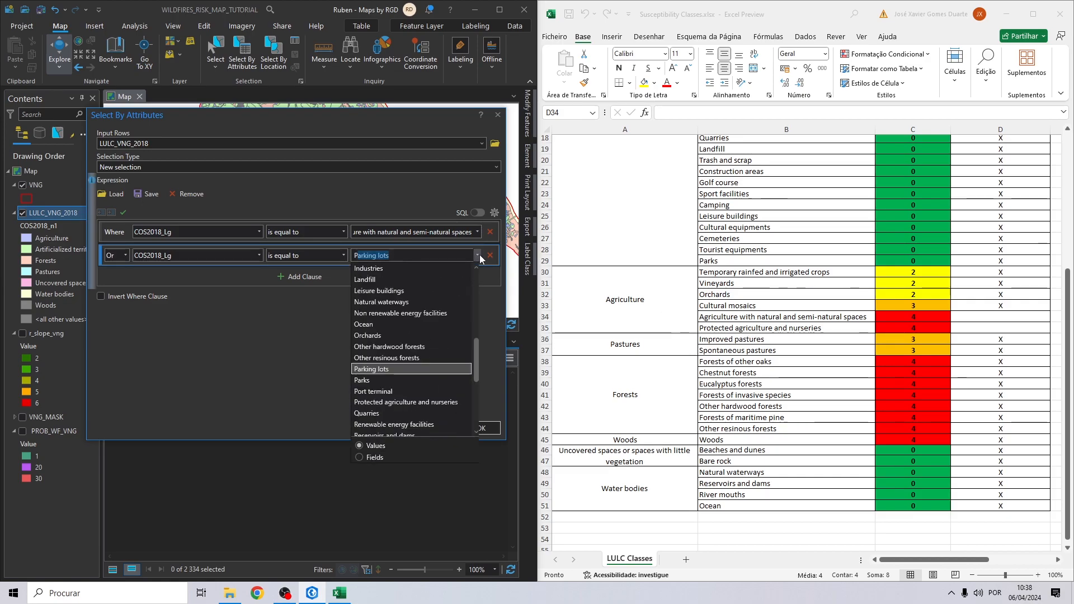
{"action": "left_click", "coordinate": [432, 402]}
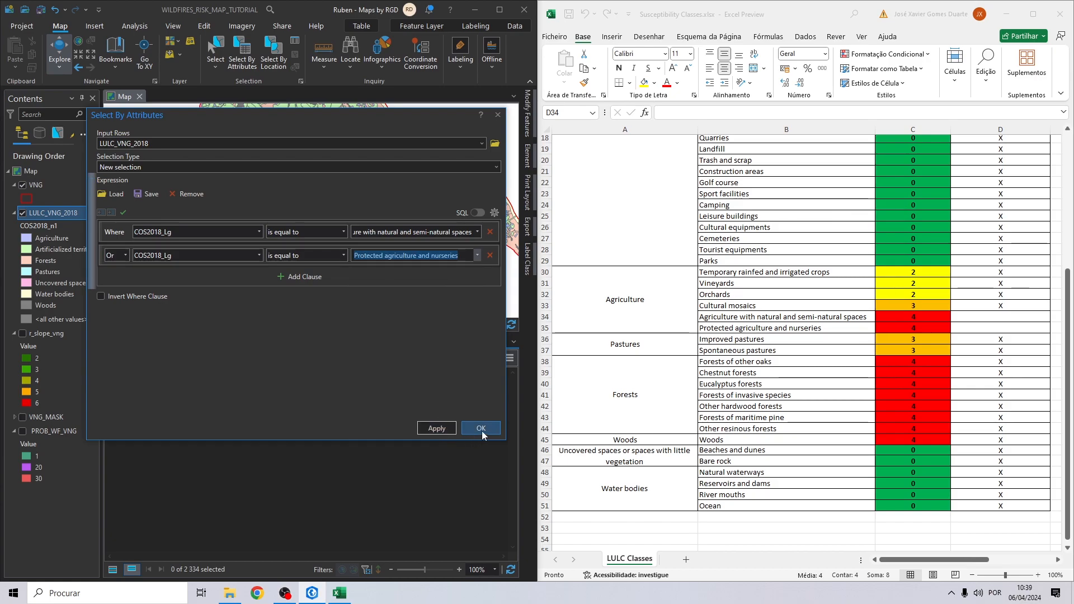
{"action": "left_click", "coordinate": [482, 428]}
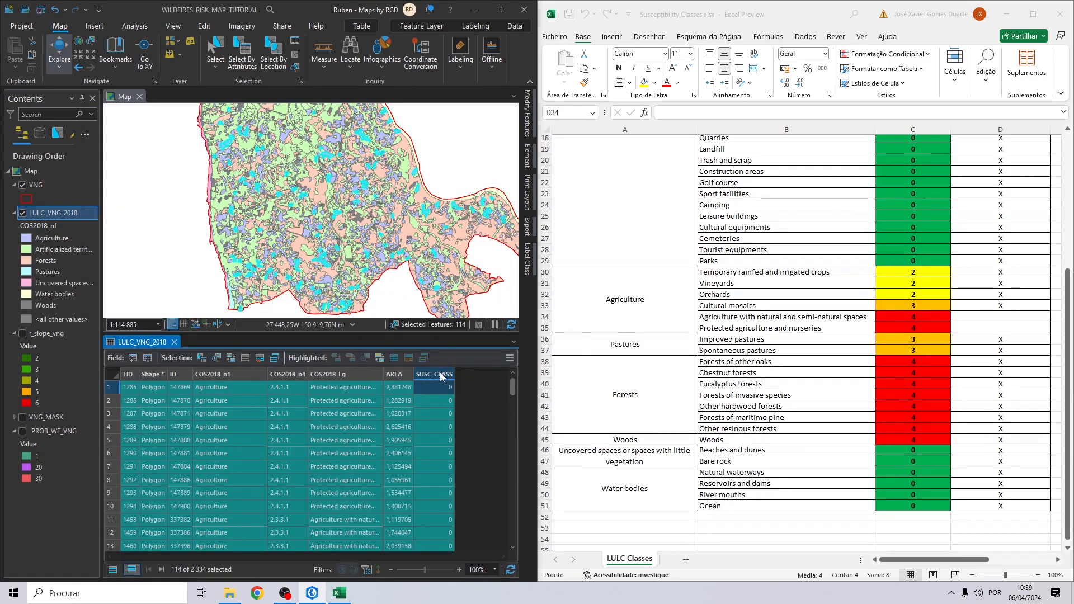
Calculate the SUSC_CLASS field as 4 for the selected natural-space and protected agriculture records
{"action": "right_click", "coordinate": [439, 374]}
{"action": "left_click", "coordinate": [469, 378]}
{"action": "left_click", "coordinate": [640, 386]}
{"action": "type", "text": "4"}
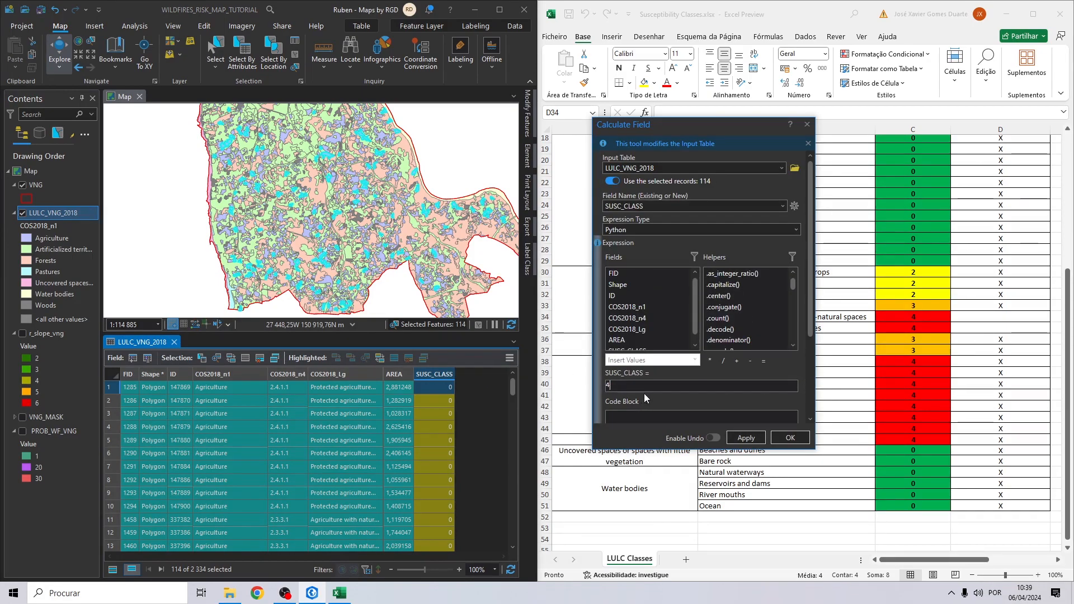
{"action": "left_click", "coordinate": [803, 441]}
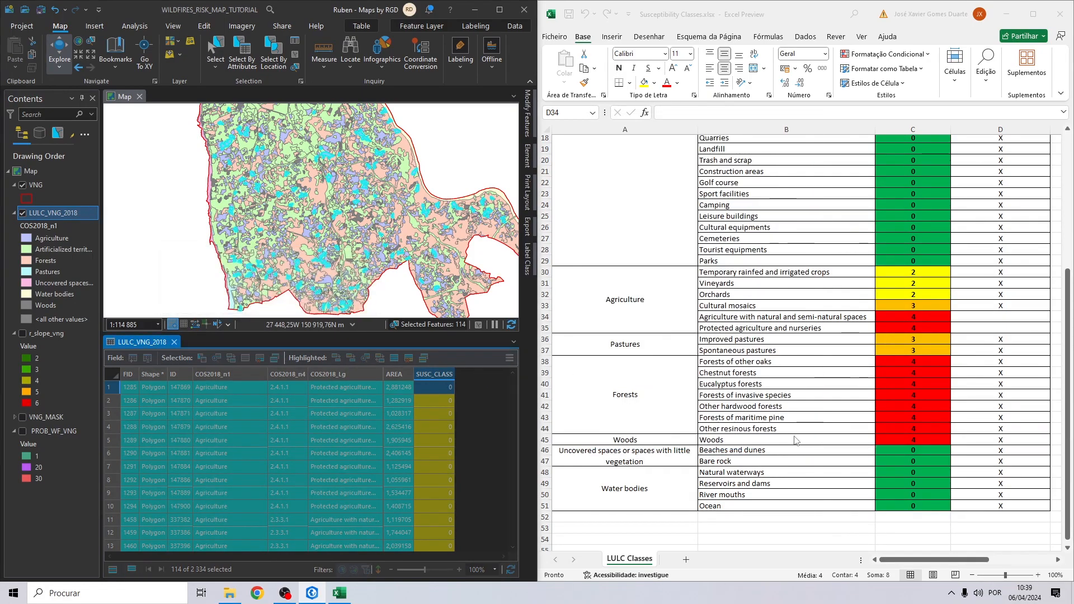
In the Excel workbook, copy the X mark from Cultural mosaics to the two remaining Agriculture rows and close the workbook
{"action": "left_click", "coordinate": [1007, 305]}
{"action": "left_click_drag", "start_coordinate": [1050, 311], "coordinate": [1050, 333]}
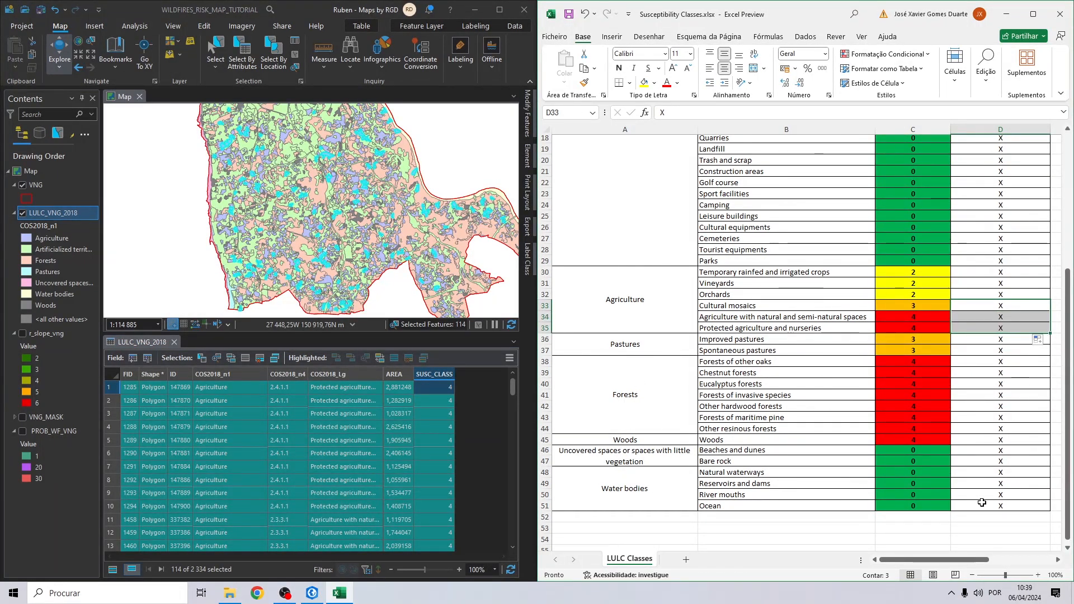
{"action": "left_click_drag", "start_coordinate": [1001, 505], "coordinate": [990, 159]}
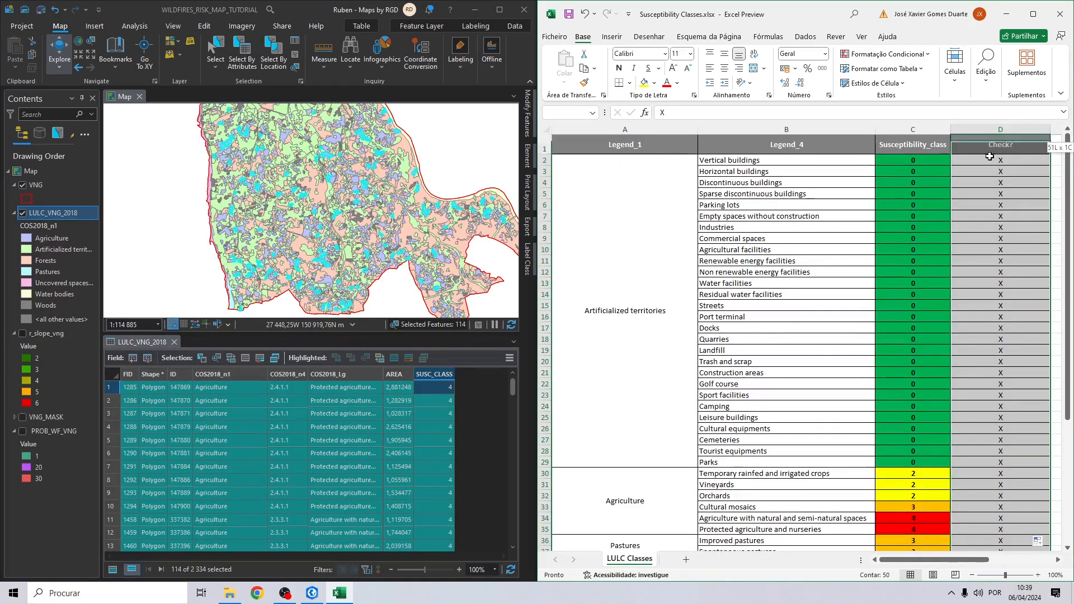
{"action": "left_click", "coordinate": [1056, 14]}
{"action": "left_click", "coordinate": [548, 312]}
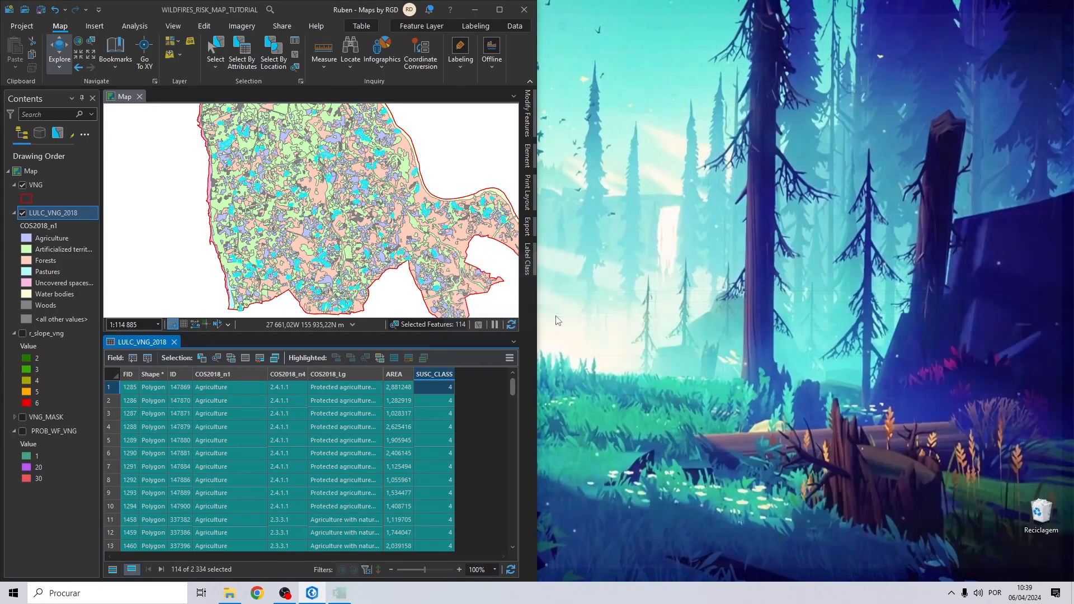
In a maximized ArcGIS Pro window, clear the selection and show all records in the LULC_VNG_2018 attribute table
{"action": "left_click", "coordinate": [499, 9]}
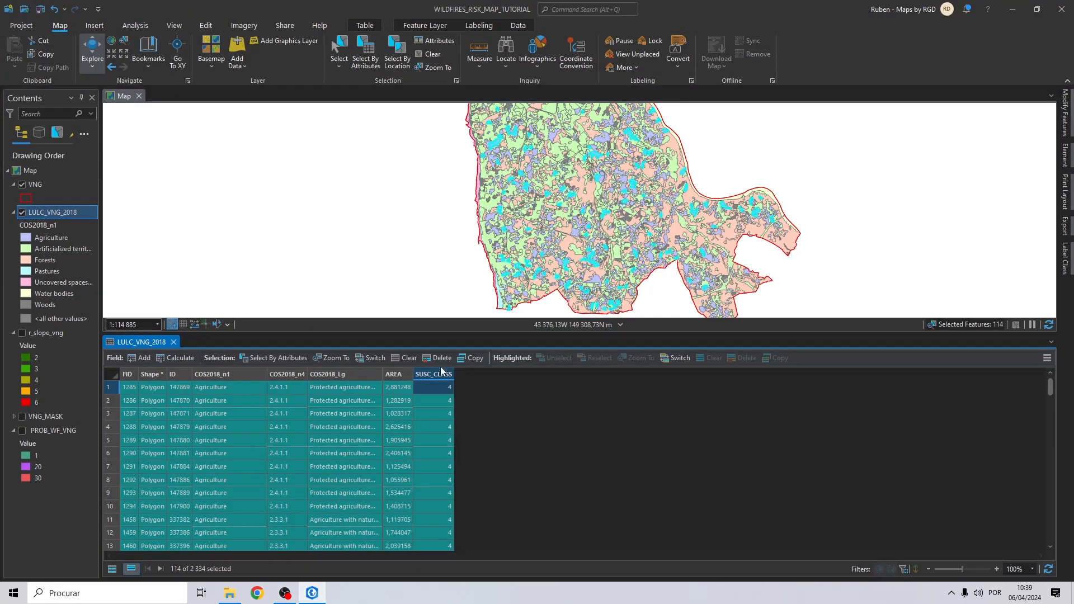
{"action": "left_click", "coordinate": [429, 55]}
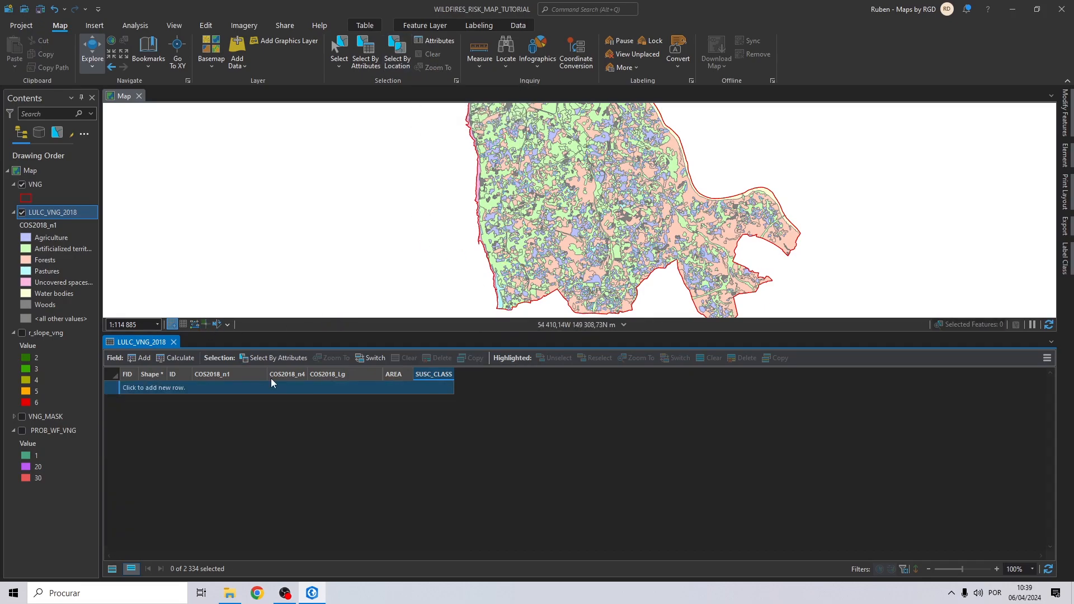
{"action": "left_click", "coordinate": [112, 569]}
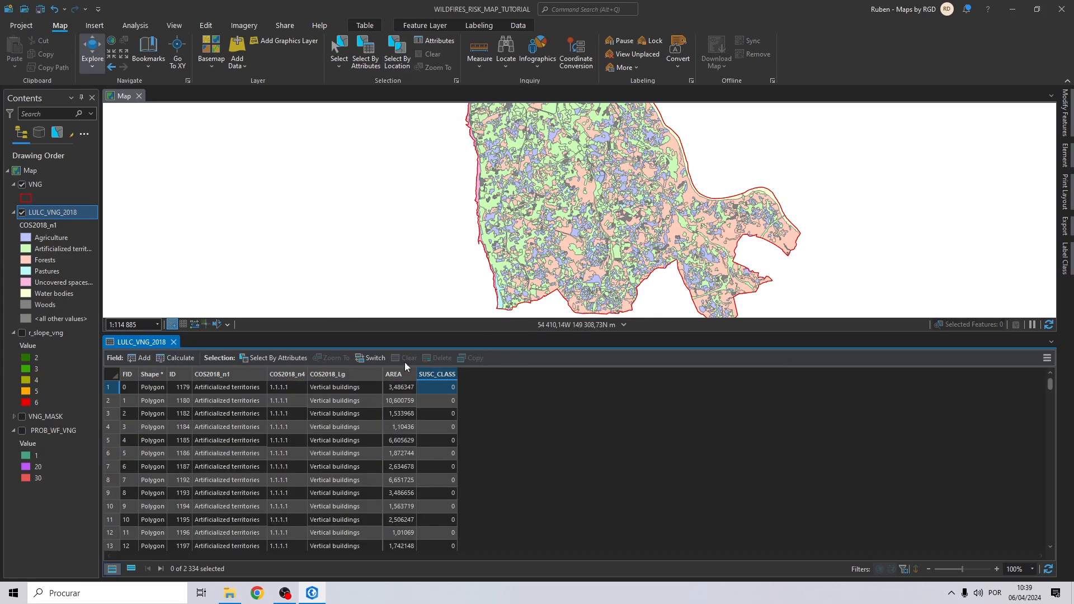
Symbolize the LULC_VNG_2018 layer with unique values of the SUSC_CLASS field, and close the symbology settings and attribute table
{"action": "right_click", "coordinate": [28, 212]}
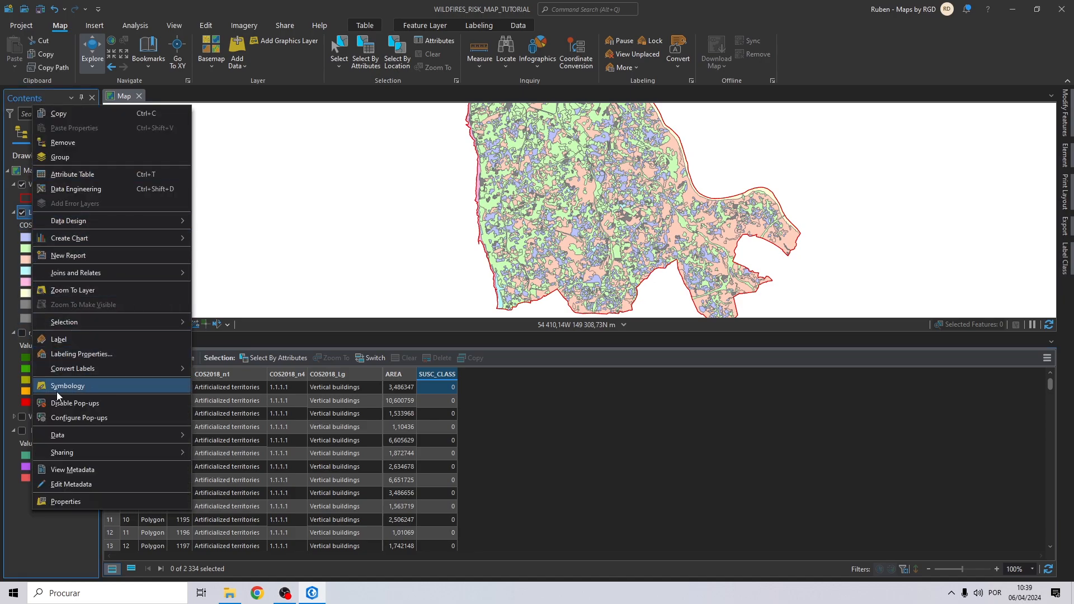
{"action": "left_click", "coordinate": [56, 390]}
{"action": "left_click", "coordinate": [976, 151]}
{"action": "left_click", "coordinate": [977, 152]}
{"action": "left_click", "coordinate": [972, 150]}
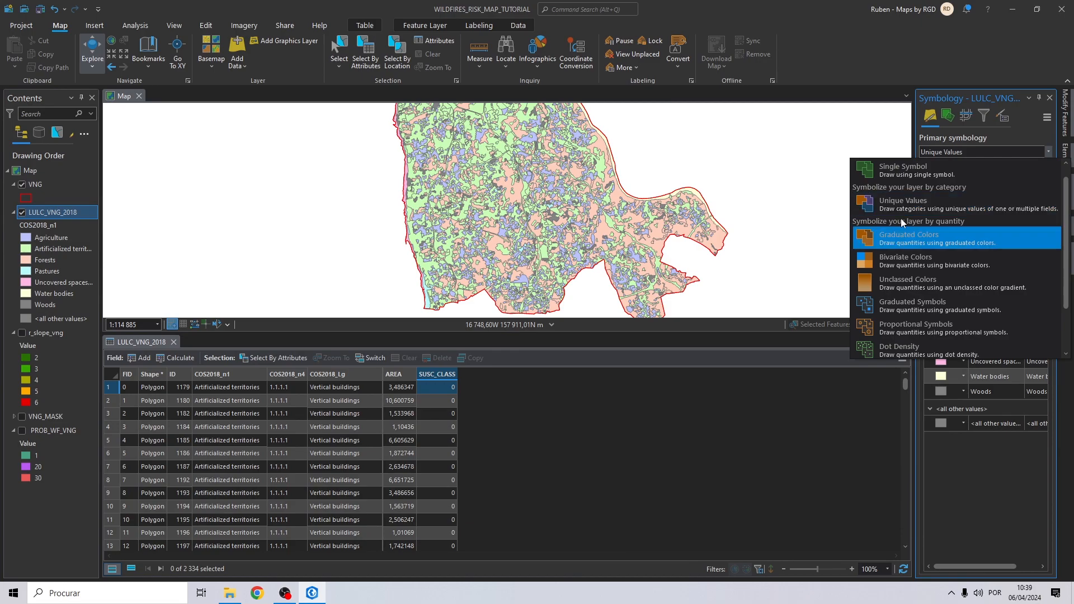
{"action": "left_click", "coordinate": [899, 207]}
{"action": "left_click_drag", "start_coordinate": [917, 157], "coordinate": [804, 162]}
{"action": "left_click", "coordinate": [931, 167]}
{"action": "left_click", "coordinate": [874, 236]}
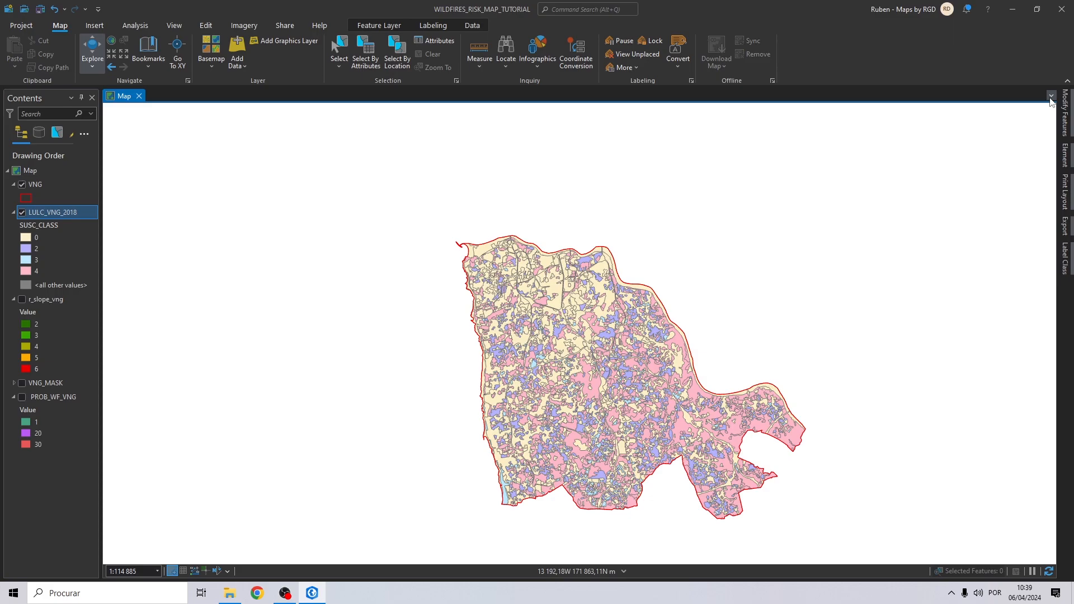
Find the Feature to Raster geoprocessing tool and open it
{"action": "left_click_drag", "start_coordinate": [616, 308], "coordinate": [507, 212]}
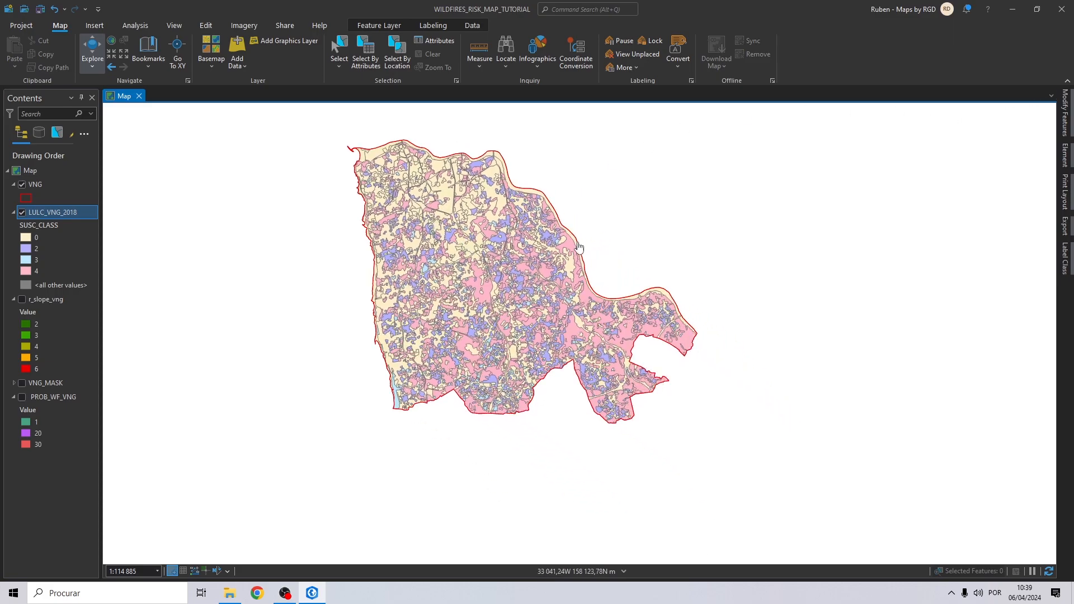
{"action": "left_click", "coordinate": [131, 25]}
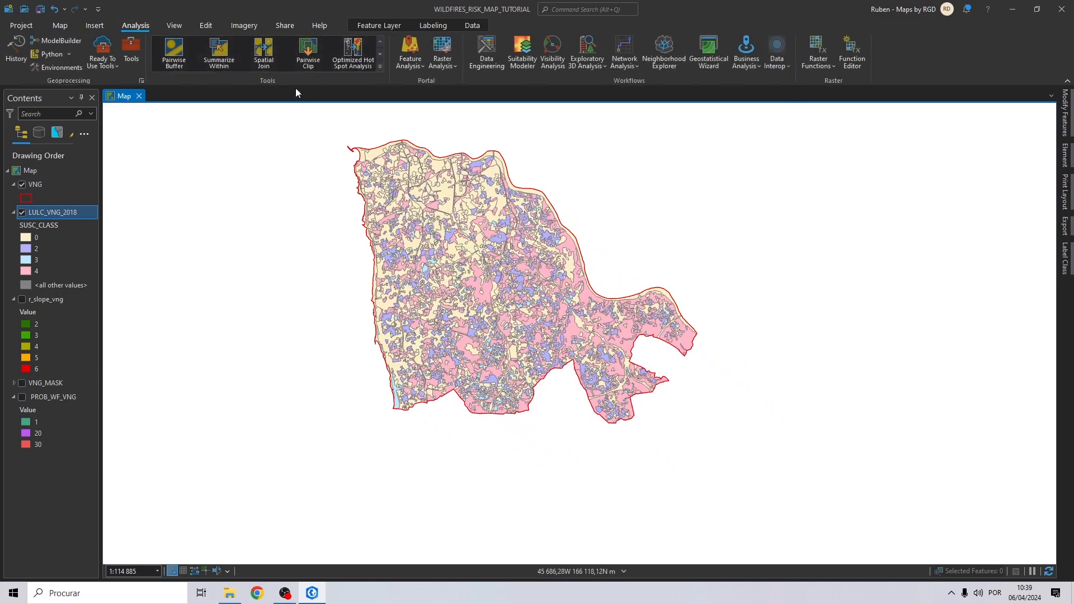
{"action": "left_click", "coordinate": [384, 66]}
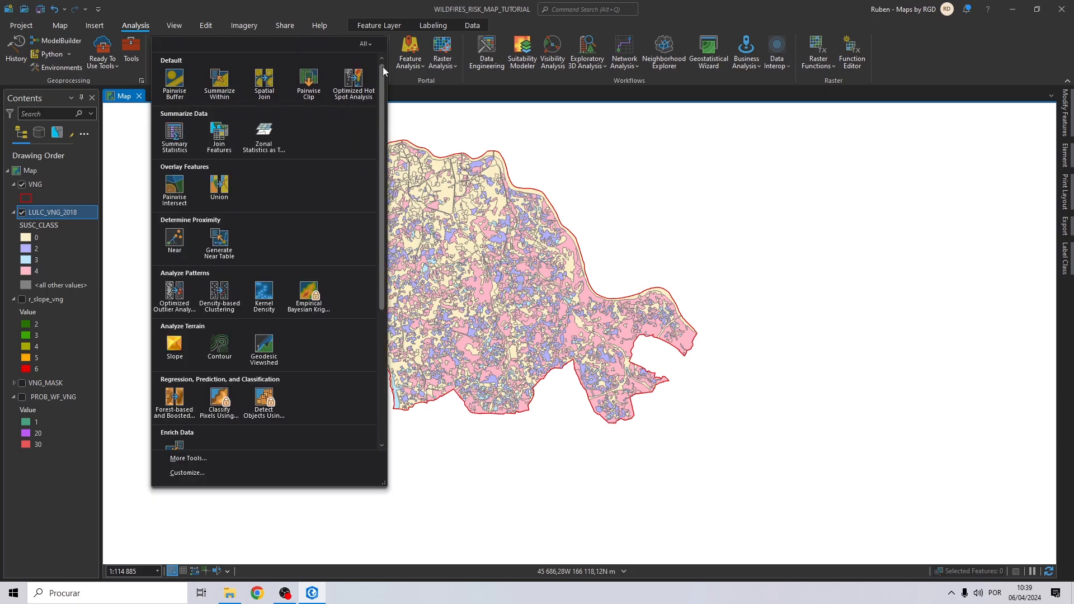
{"action": "left_click", "coordinate": [240, 460]}
{"action": "key", "text": "ctrl+a"}
{"action": "type", "text": "F"}
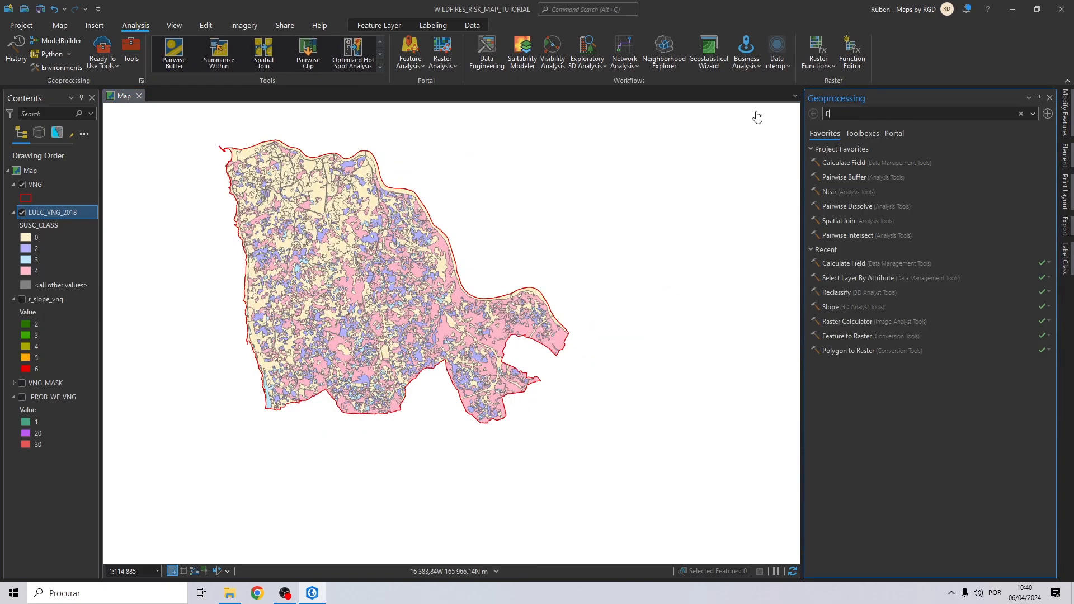
{"action": "type", "text": "EATURE TO RASTER"}
{"action": "left_click", "coordinate": [838, 153]}
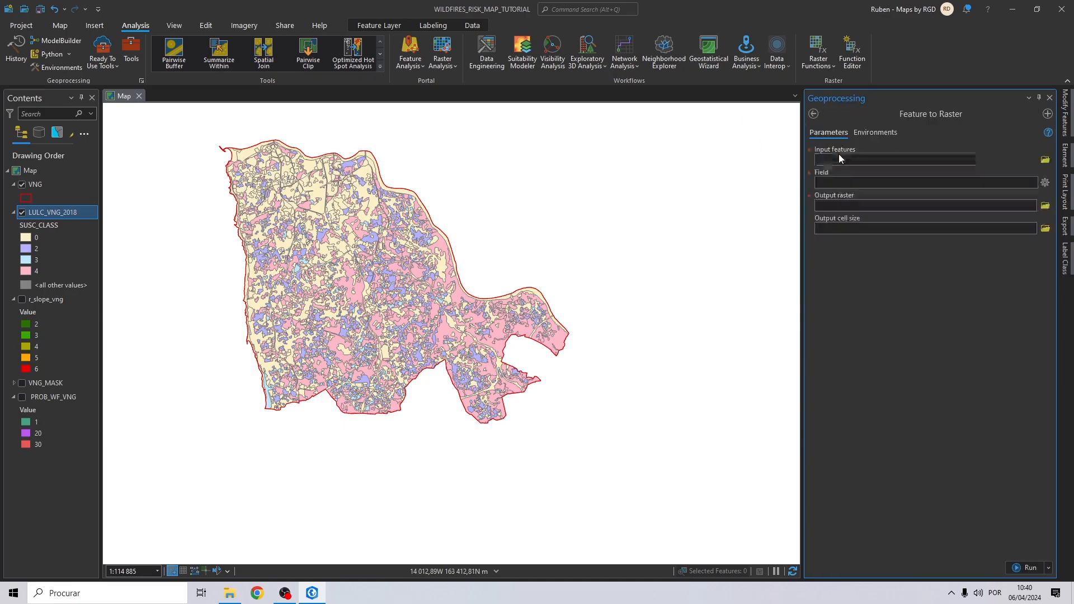
Set LULC_VNG_2018 as the input features and SUSC_CLASS as the field for the Feature to Raster conversion
{"action": "left_click_drag", "start_coordinate": [38, 212], "coordinate": [852, 160]}
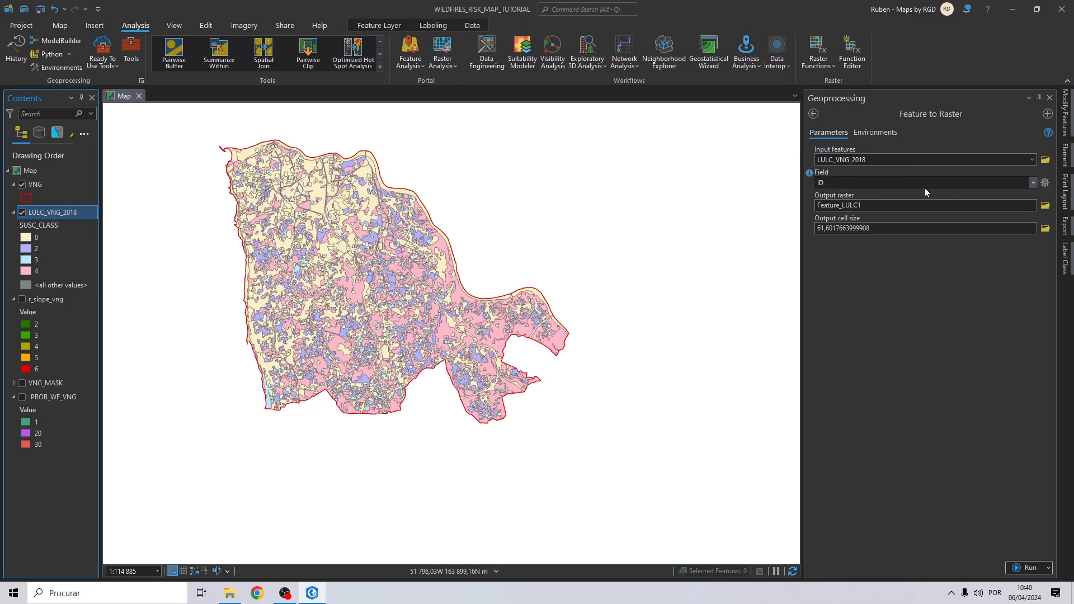
{"action": "left_click", "coordinate": [1032, 182]}
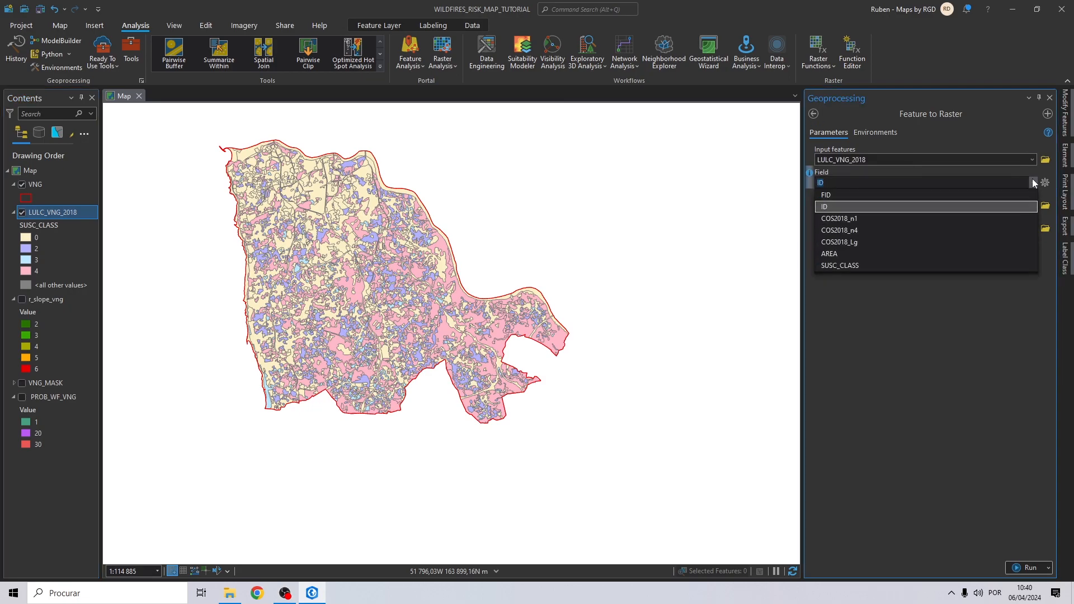
{"action": "left_click", "coordinate": [858, 265]}
Set the output raster to LULC_S_VNG in the WILDFIRE TUTORIAL LULC folder, with an output cell size of 10
{"action": "left_click", "coordinate": [1044, 205]}
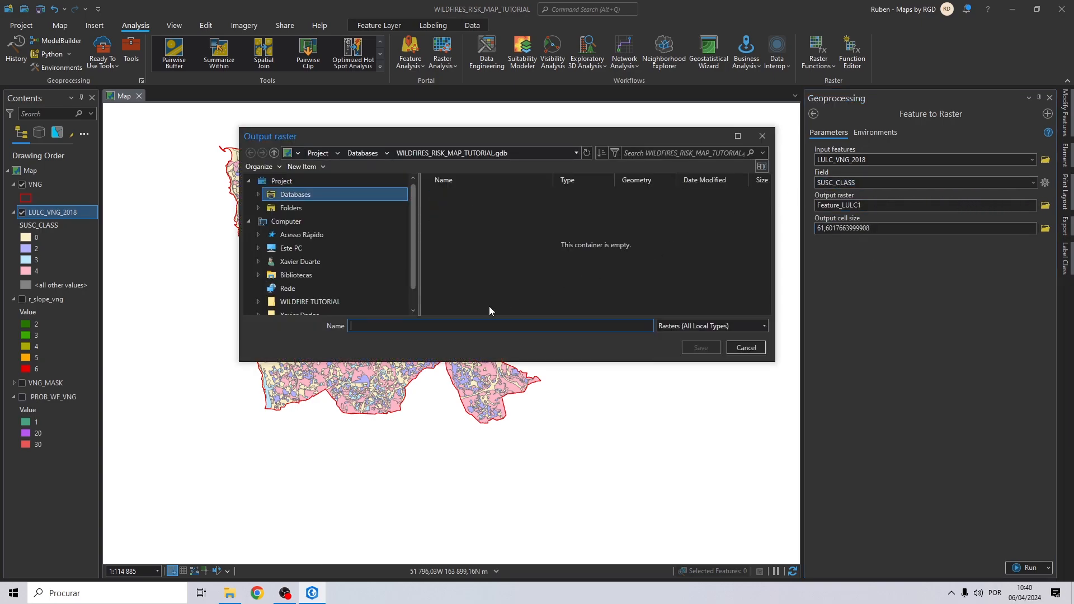
{"action": "double_click", "coordinate": [290, 208]}
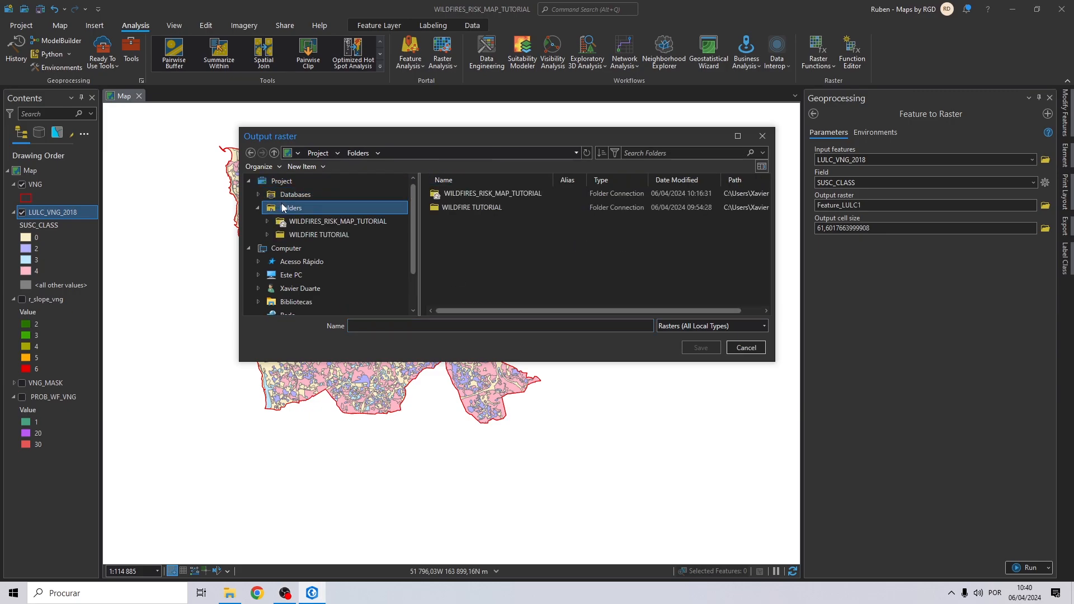
{"action": "double_click", "coordinate": [464, 209]}
{"action": "double_click", "coordinate": [449, 221]}
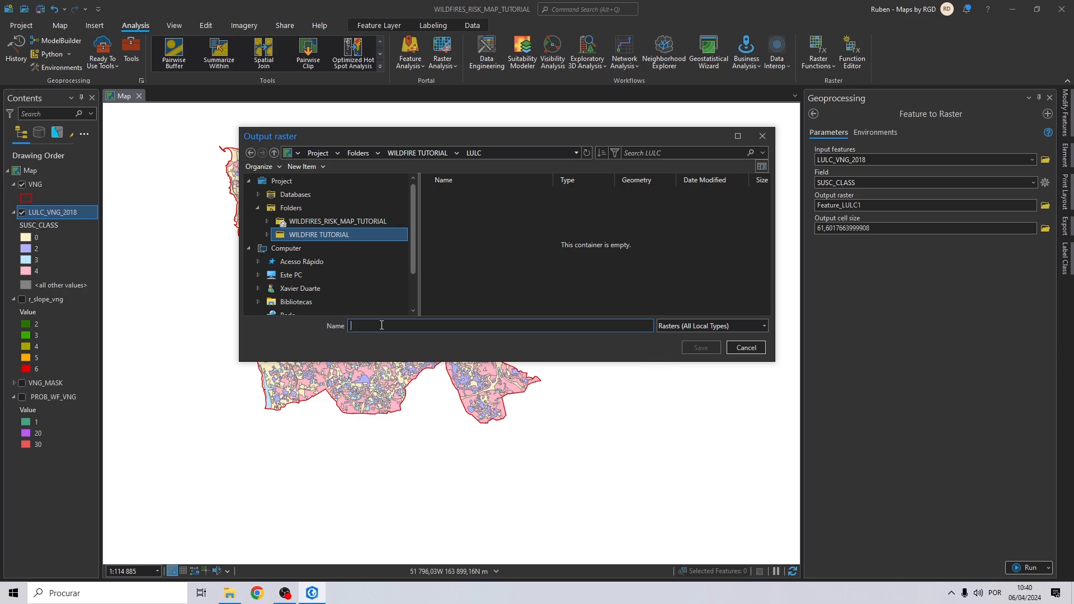
{"action": "type", "text": "LULC_S_VNG"}
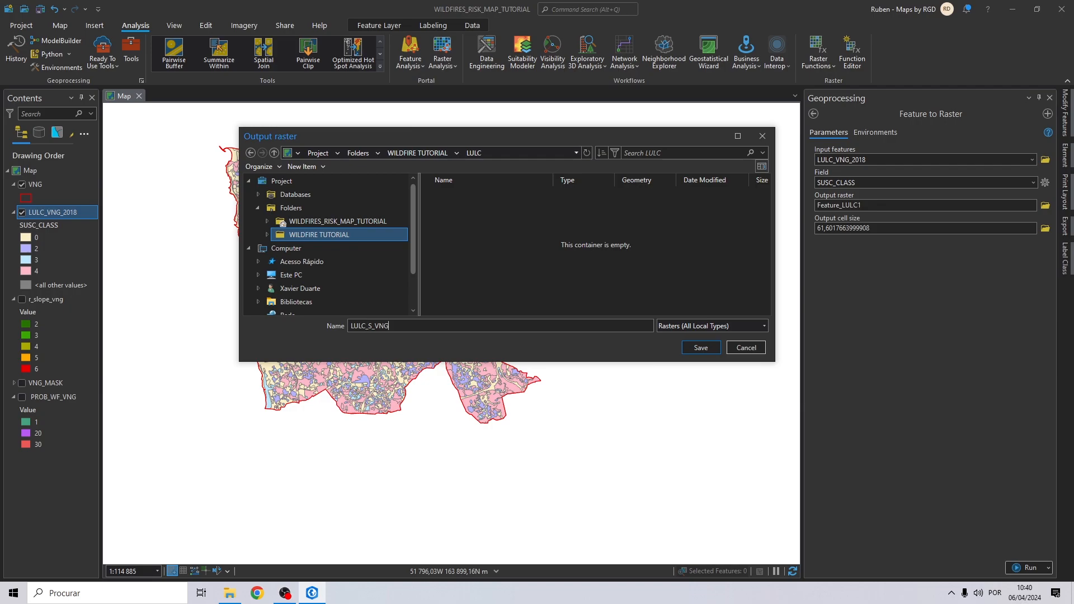
{"action": "left_click", "coordinate": [703, 347]}
{"action": "left_click", "coordinate": [900, 232]}
{"action": "type", "text": "10"}
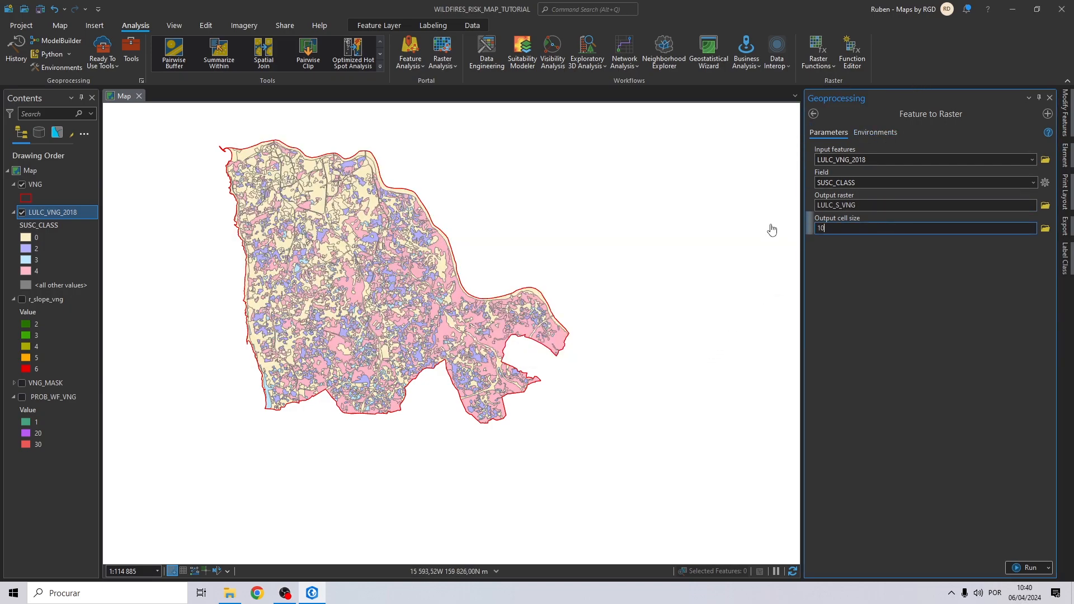
Set the conversion's coordinate system to the current map, extent to VNG and snap raster to VNG_MASK, and run Feature to Raster
{"action": "left_click", "coordinate": [875, 132]}
{"action": "left_click", "coordinate": [1031, 174]}
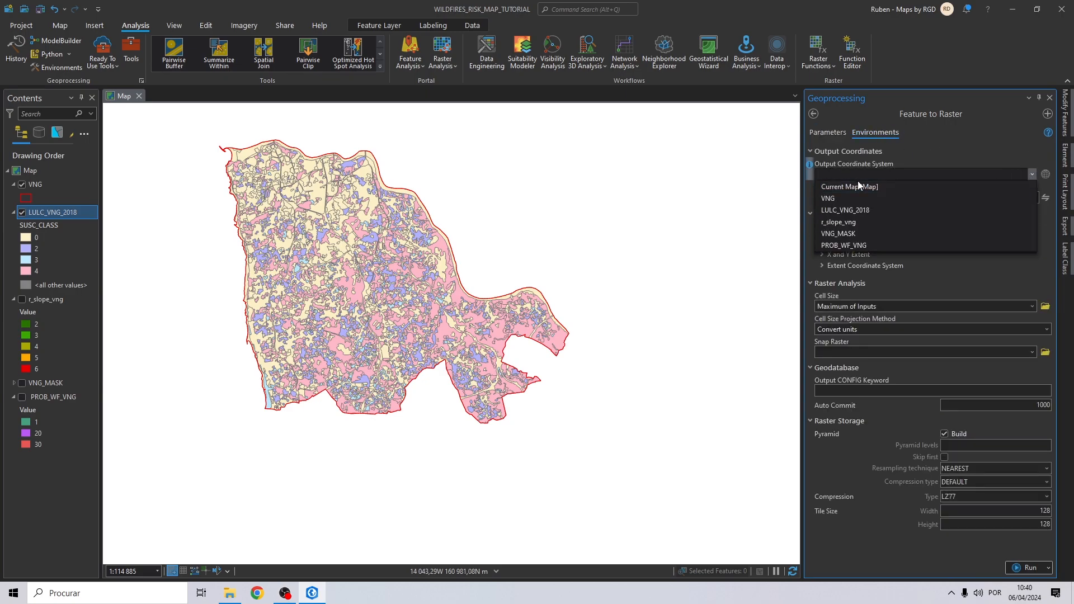
{"action": "left_click", "coordinate": [856, 185]}
{"action": "left_click", "coordinate": [843, 242]}
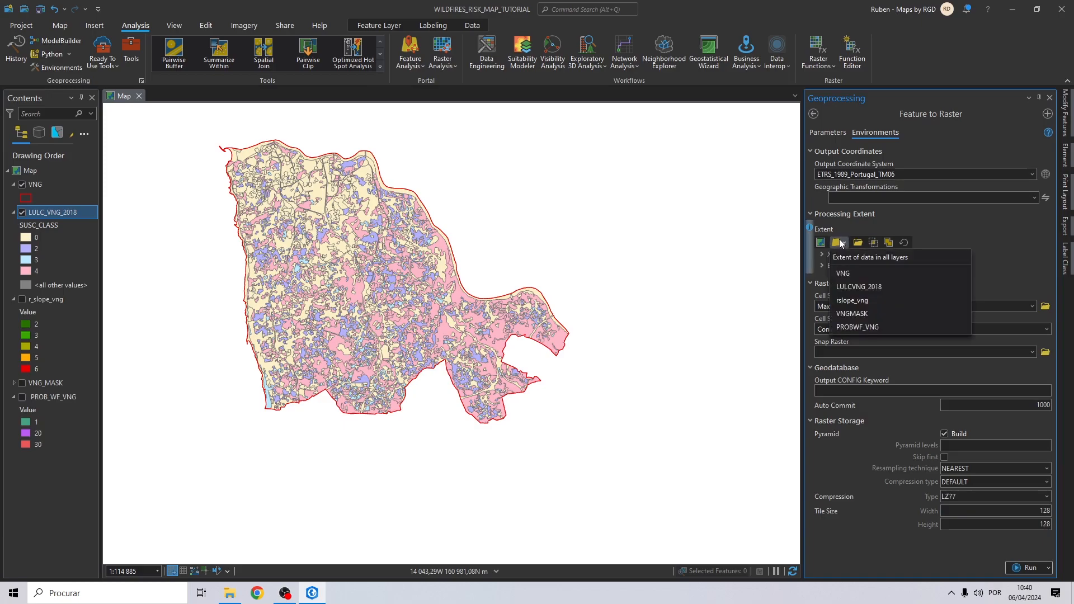
{"action": "left_click", "coordinate": [851, 272]}
{"action": "left_click", "coordinate": [1022, 422]}
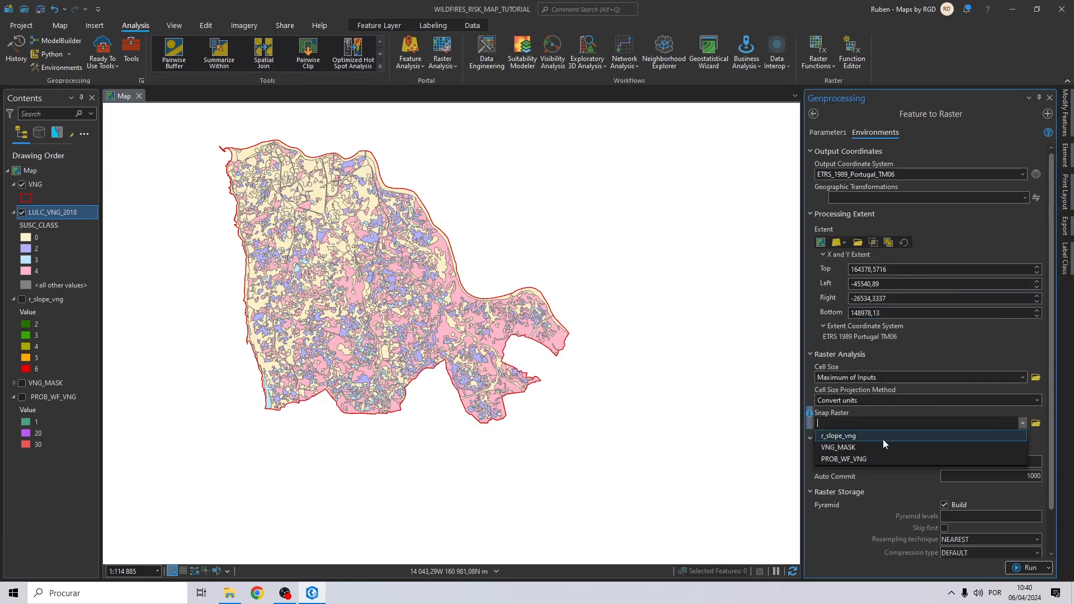
{"action": "left_click", "coordinate": [973, 447]}
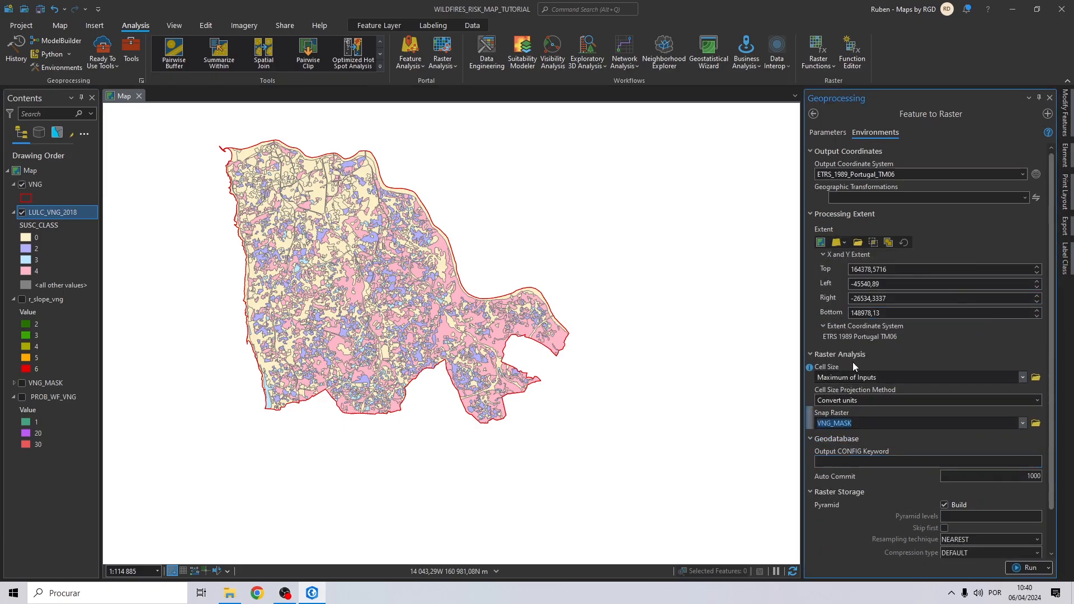
{"action": "left_click", "coordinate": [825, 132]}
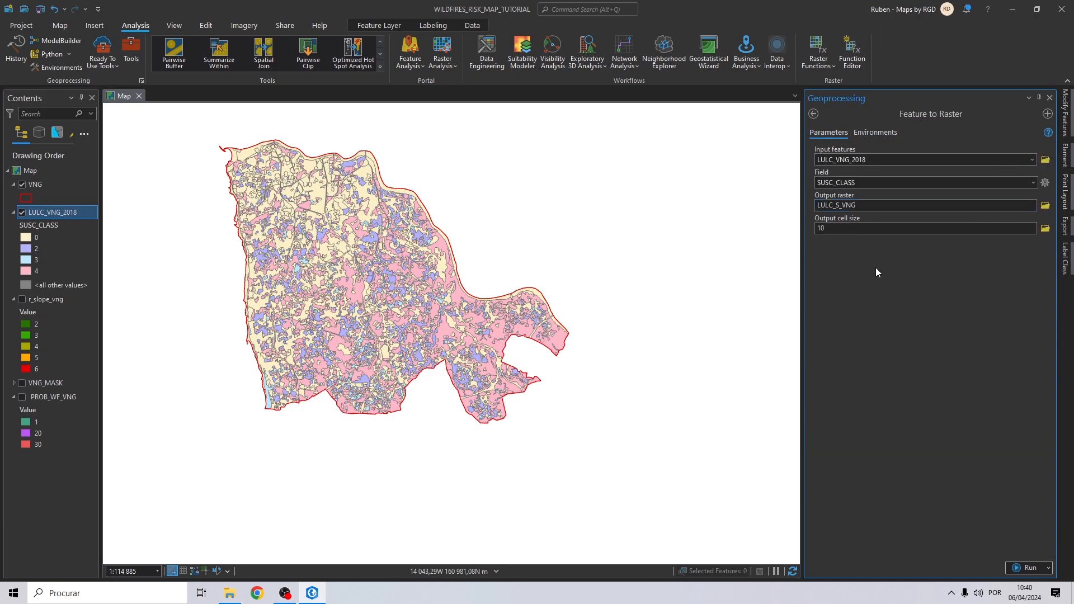
{"action": "left_click", "coordinate": [1032, 565]}
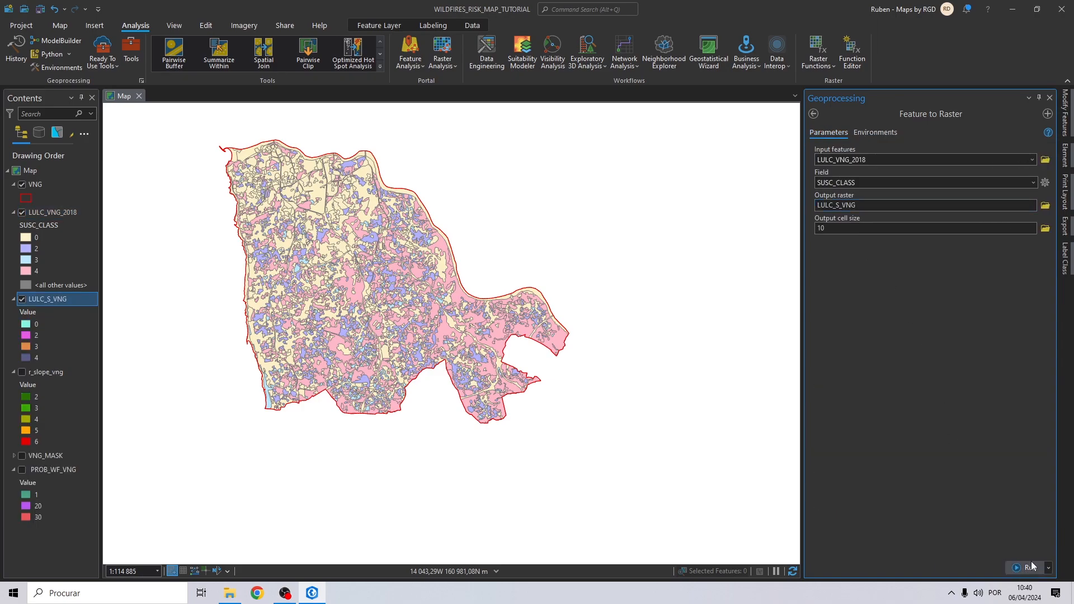
{"action": "mouse_move", "coordinate": [1031, 561]}
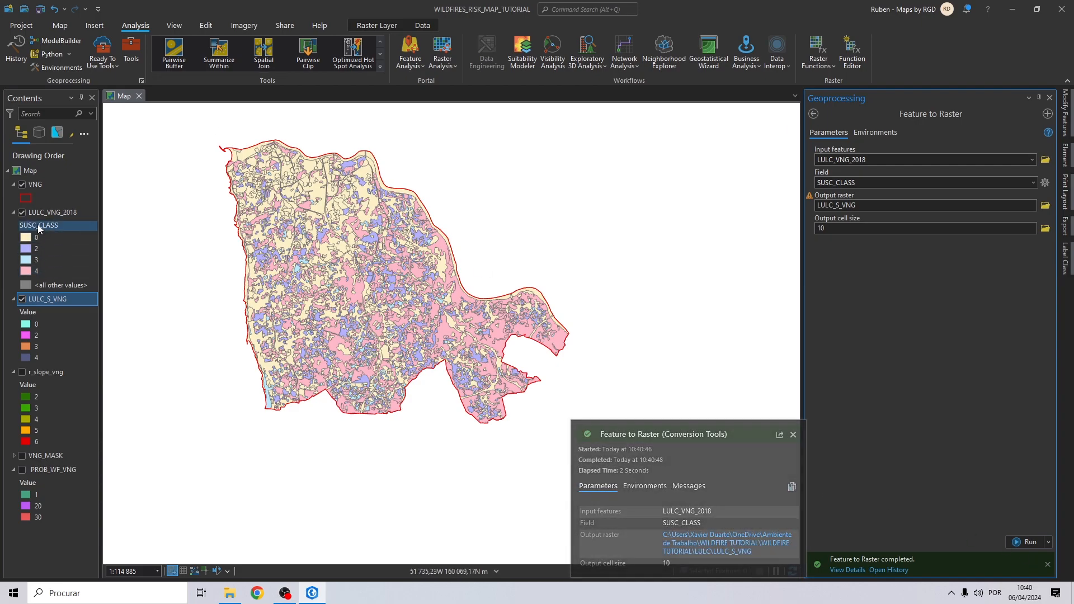
Hide the LULC_VNG_2018 layer and remove it from the map
{"action": "left_click", "coordinate": [22, 212]}
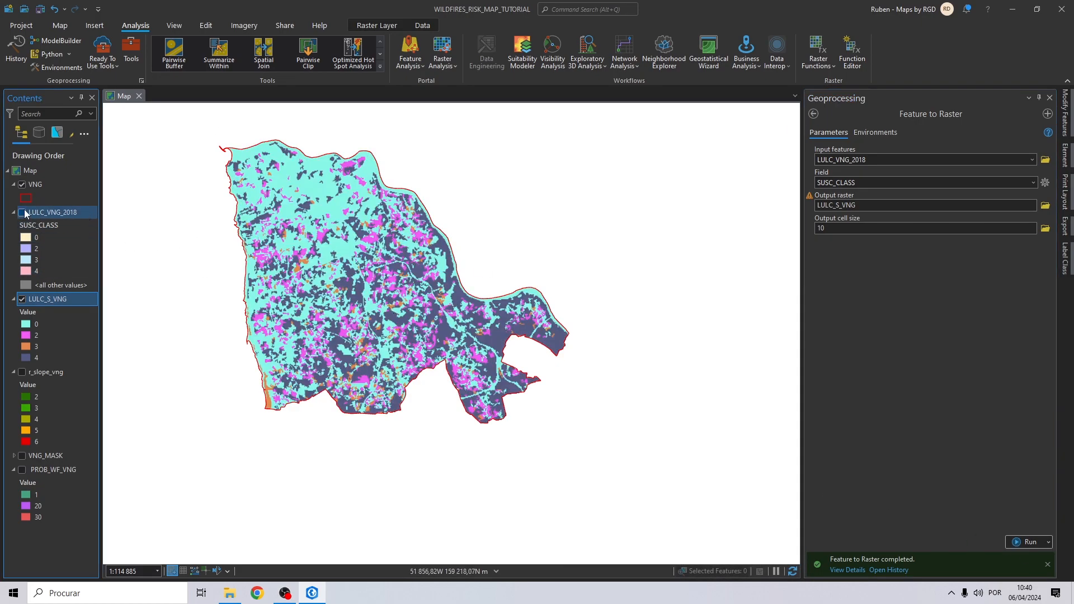
{"action": "left_click", "coordinate": [34, 213]}
{"action": "right_click", "coordinate": [54, 213]}
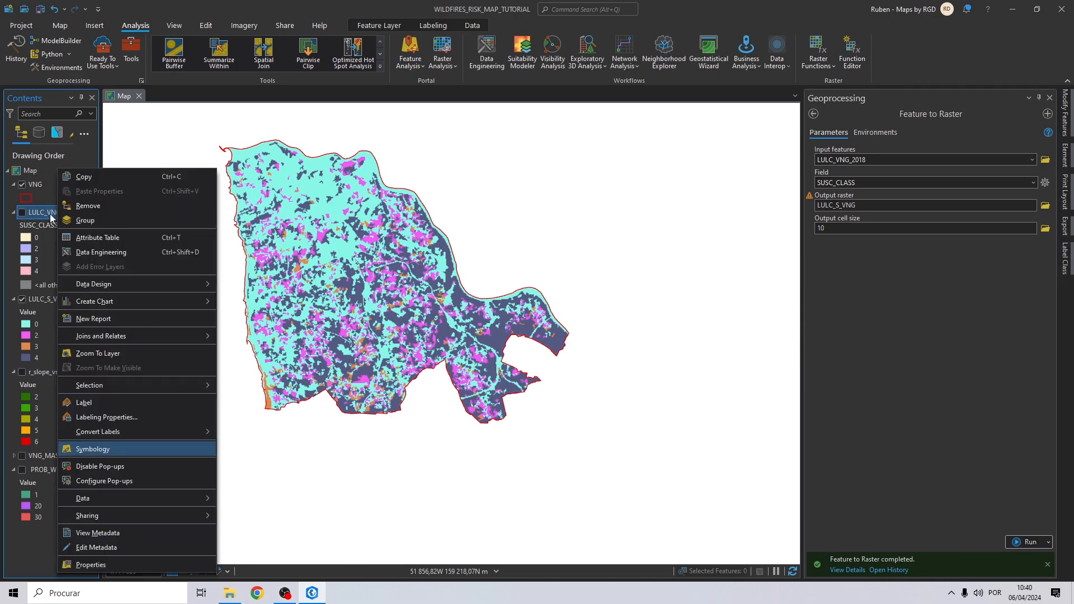
{"action": "left_click", "coordinate": [58, 210]}
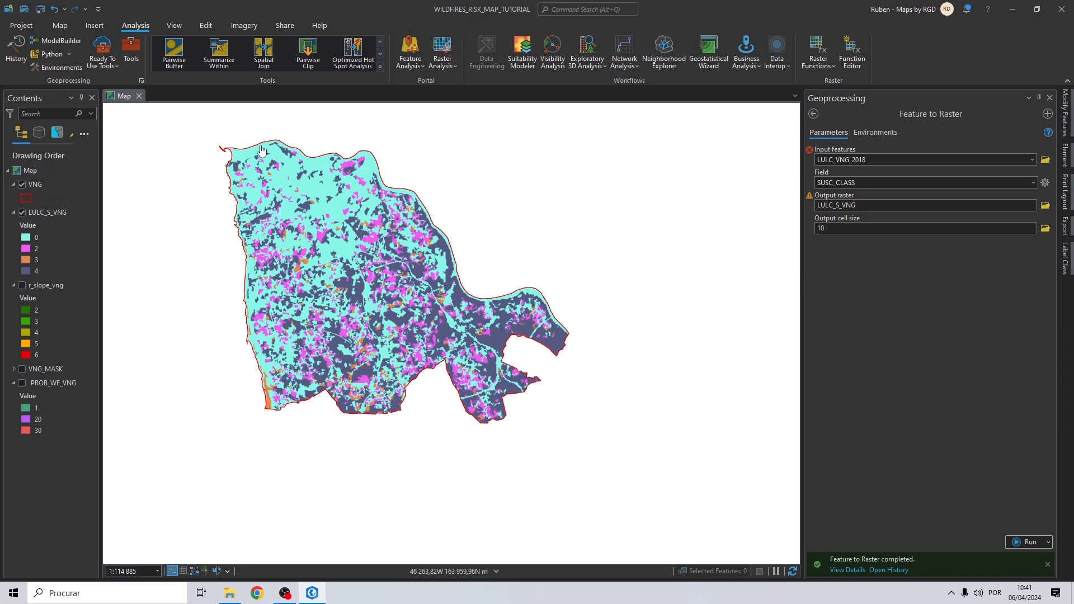
Find the Raster Calculator tool from the Image Analyst Tools and open it
{"action": "left_click", "coordinate": [813, 115]}
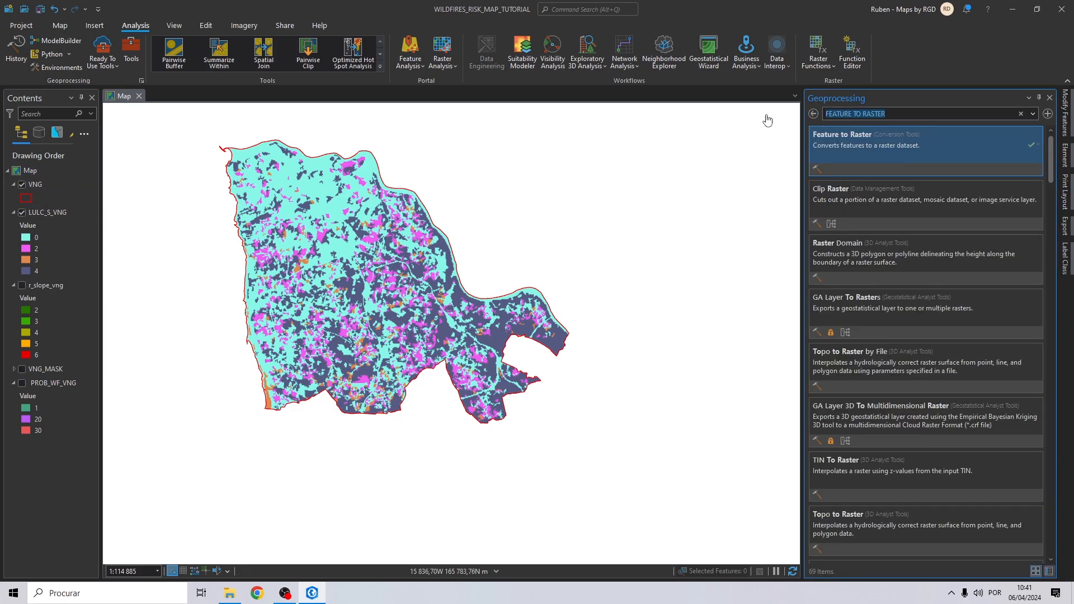
{"action": "type", "text": "RASTER CALCU"}
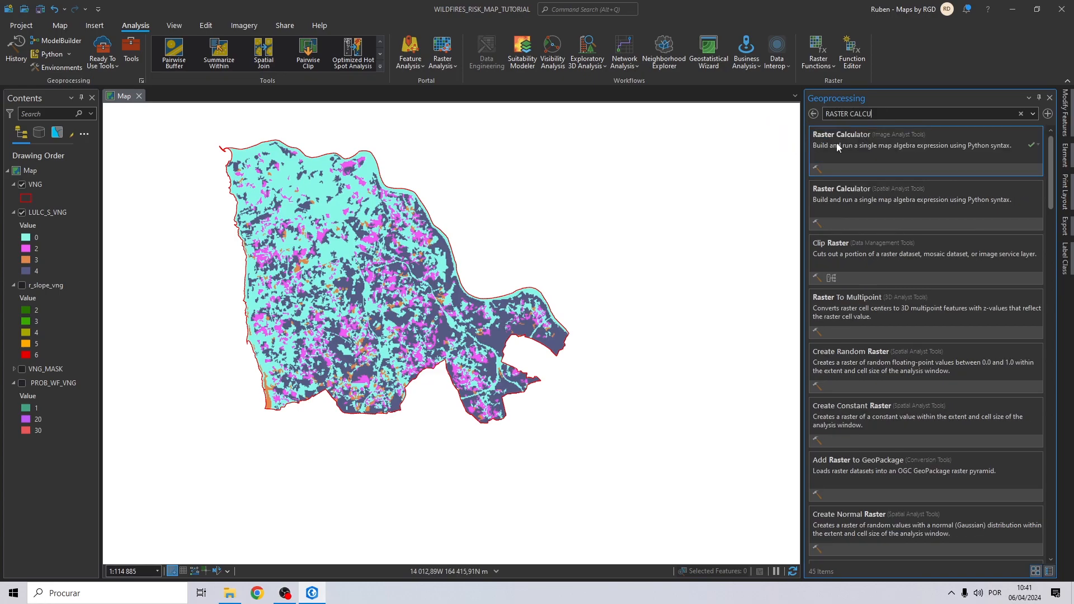
{"action": "left_click", "coordinate": [843, 141]}
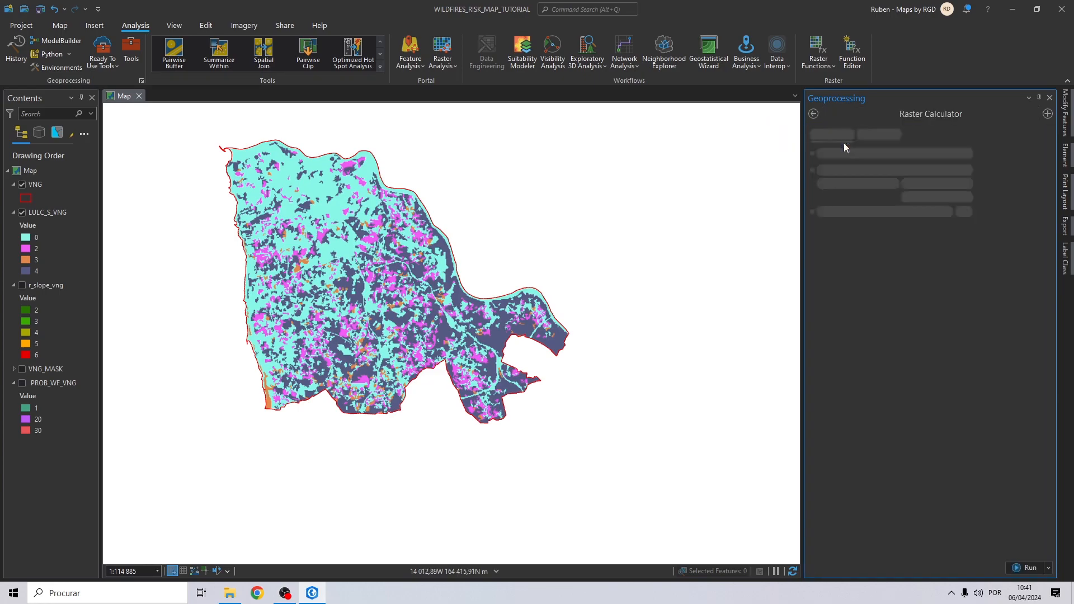
Build the map algebra expression "r_slope_vng" * "LULC_S_VNG" in the Raster Calculator
{"action": "left_click", "coordinate": [50, 184]}
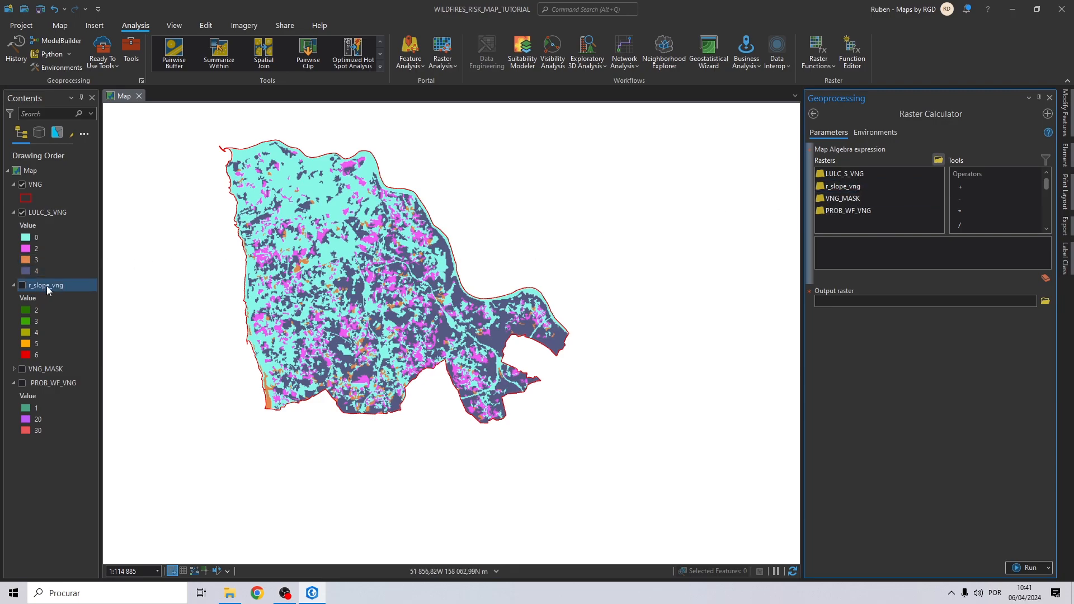
{"action": "double_click", "coordinate": [838, 189]}
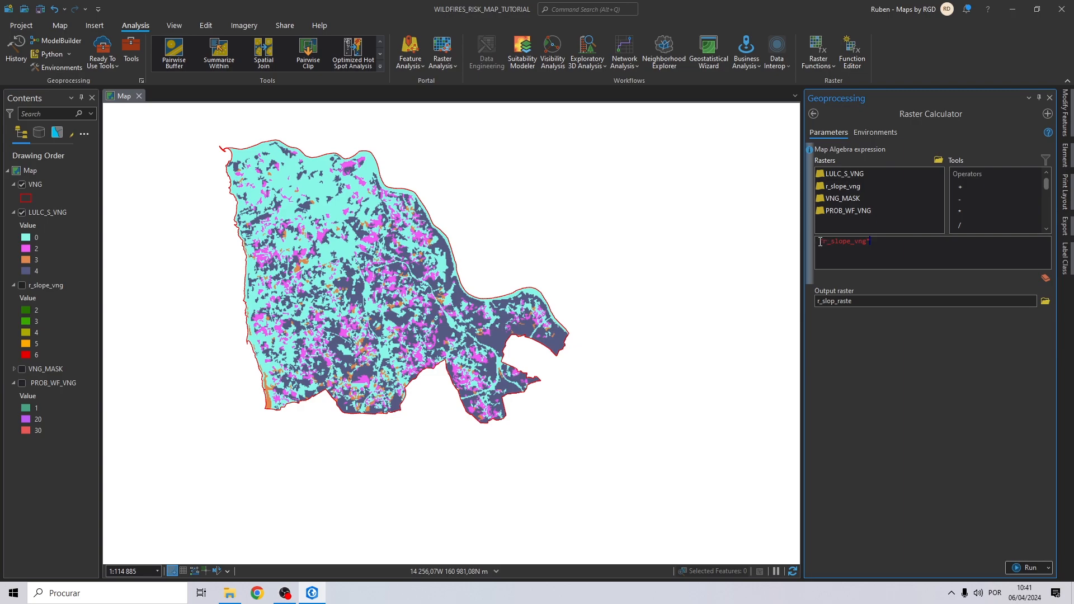
{"action": "key", "text": "BackSpace"}
{"action": "double_click", "coordinate": [968, 214]}
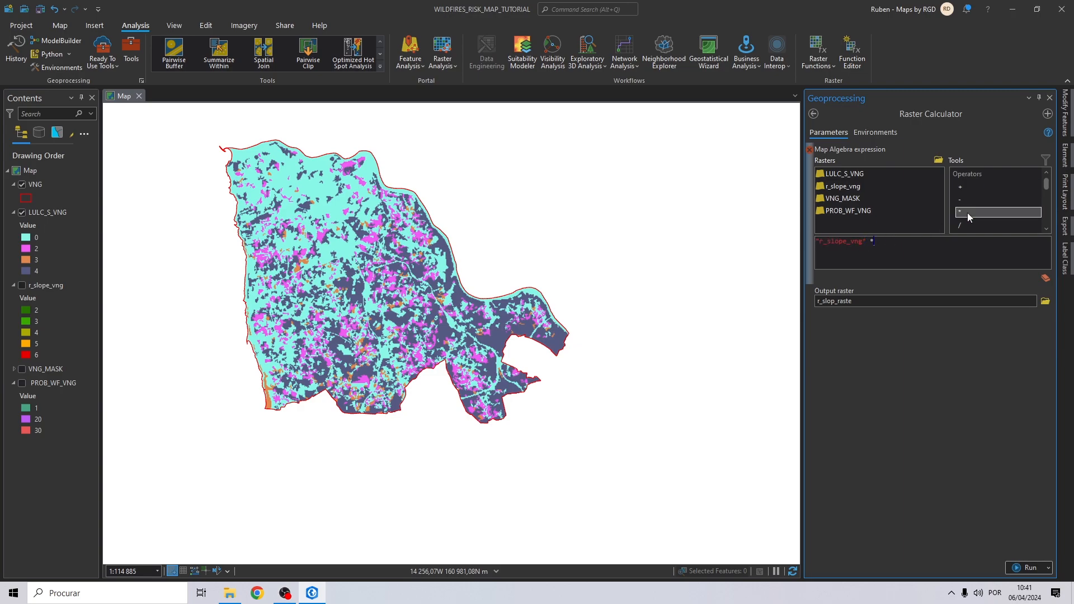
{"action": "double_click", "coordinate": [848, 174]}
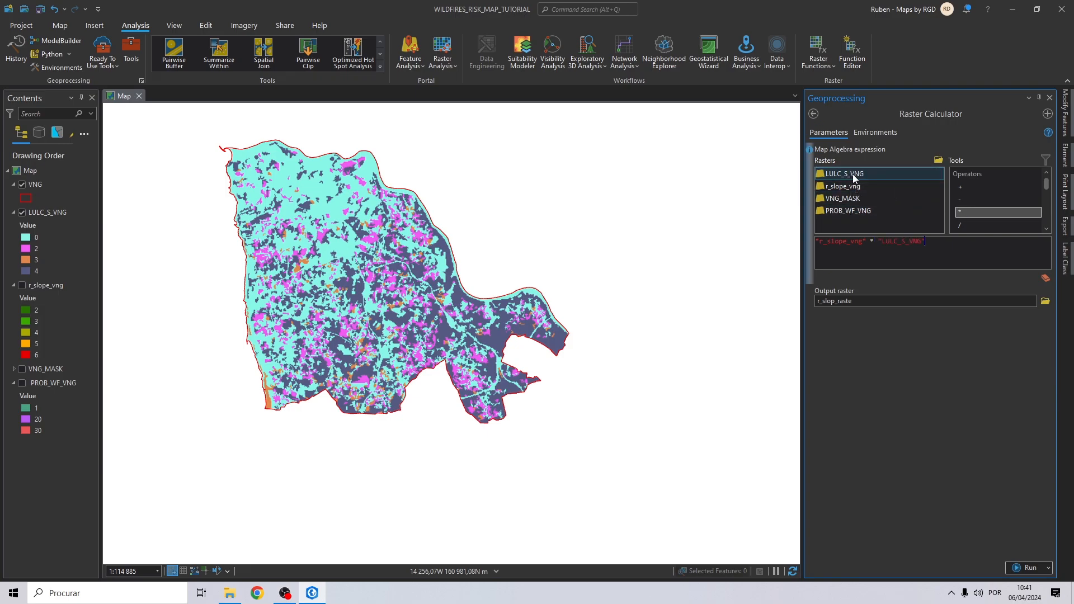
Set the calculation's coordinate system to the current map, extent to VNG, and both mask and snap raster to VNG_MASK
{"action": "left_click", "coordinate": [875, 135]}
{"action": "left_click", "coordinate": [1032, 174]}
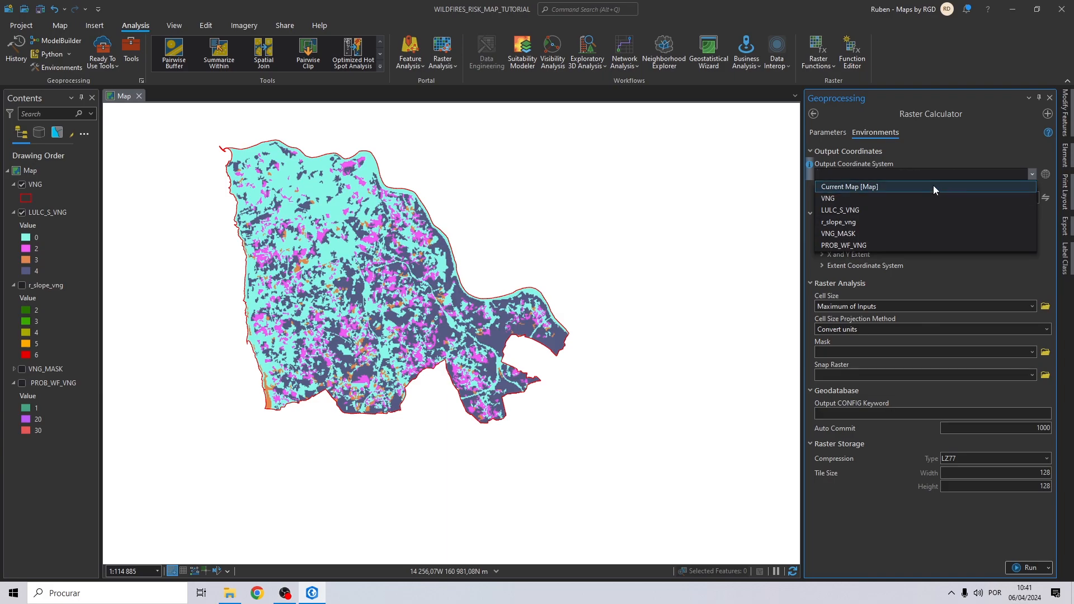
{"action": "left_click", "coordinate": [932, 187]}
{"action": "left_click", "coordinate": [837, 242]}
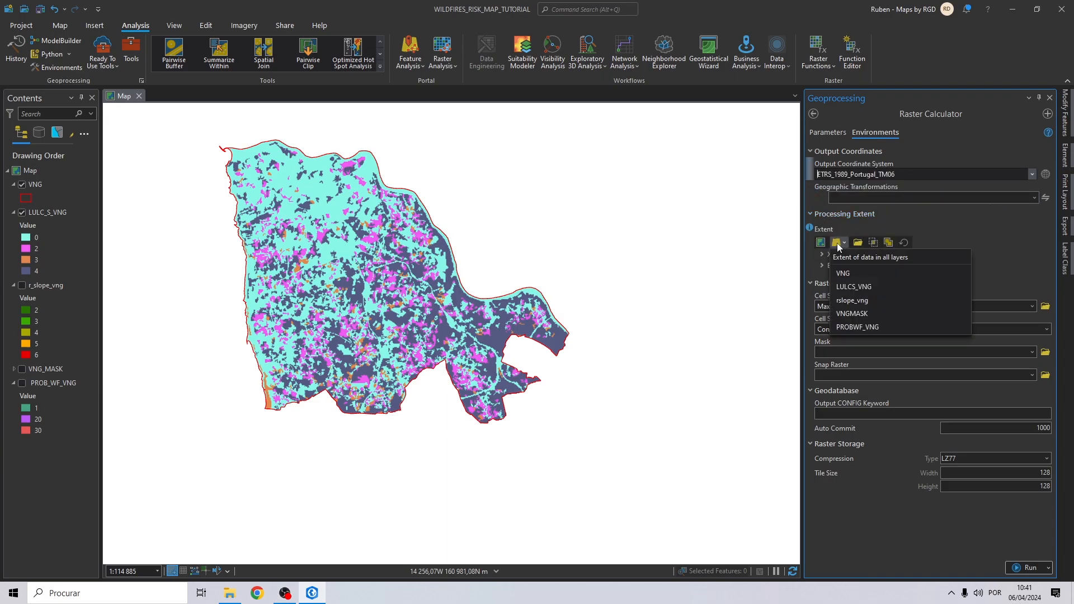
{"action": "left_click", "coordinate": [849, 273]}
{"action": "left_click", "coordinate": [1024, 421]}
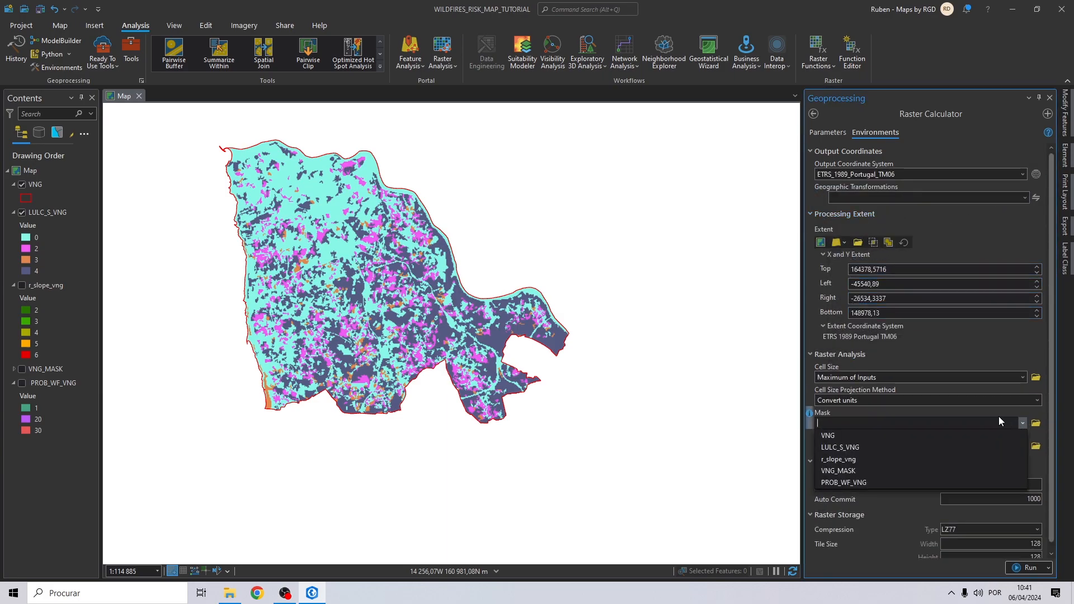
{"action": "left_click", "coordinate": [861, 471]}
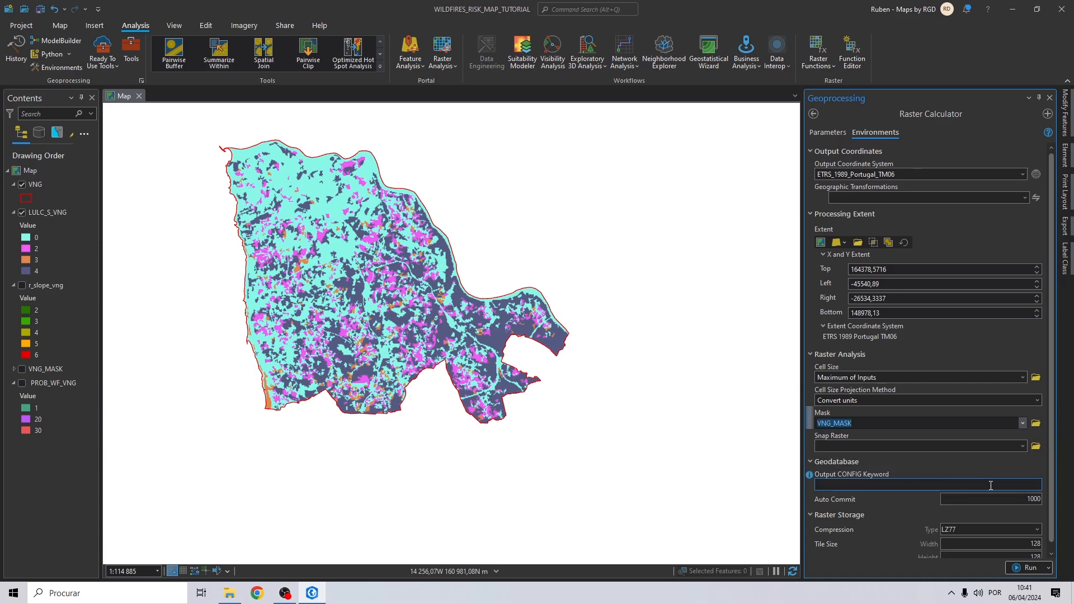
{"action": "left_click", "coordinate": [1022, 446]}
{"action": "left_click", "coordinate": [844, 484]}
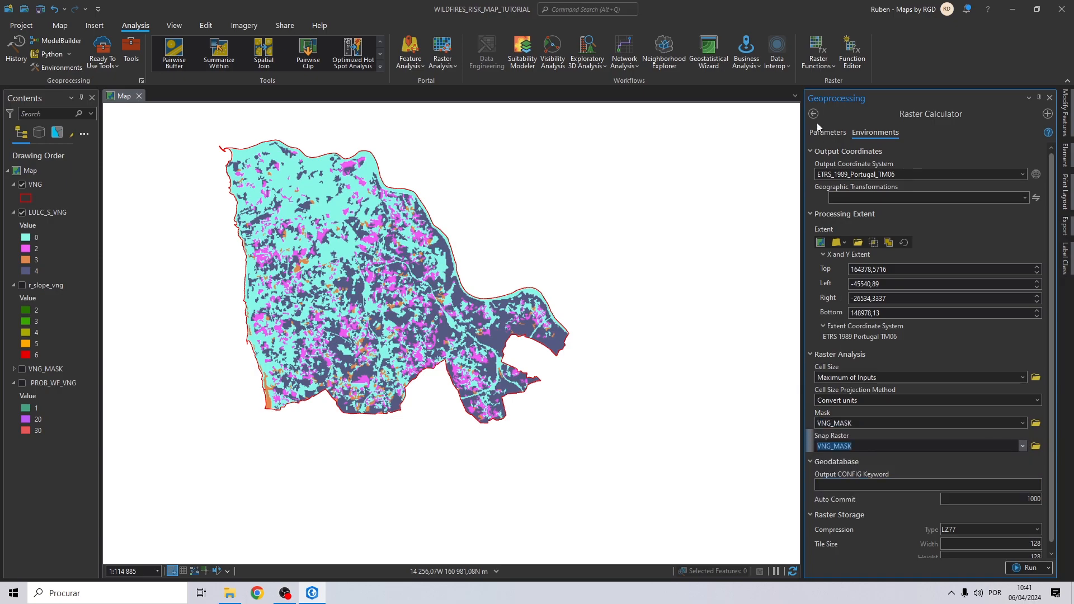
Set the output raster to SUSC_WF_VNG in the WILDFIRE TUTORIAL folder and run the Raster Calculator
{"action": "left_click", "coordinate": [820, 133]}
{"action": "left_click", "coordinate": [1045, 302]}
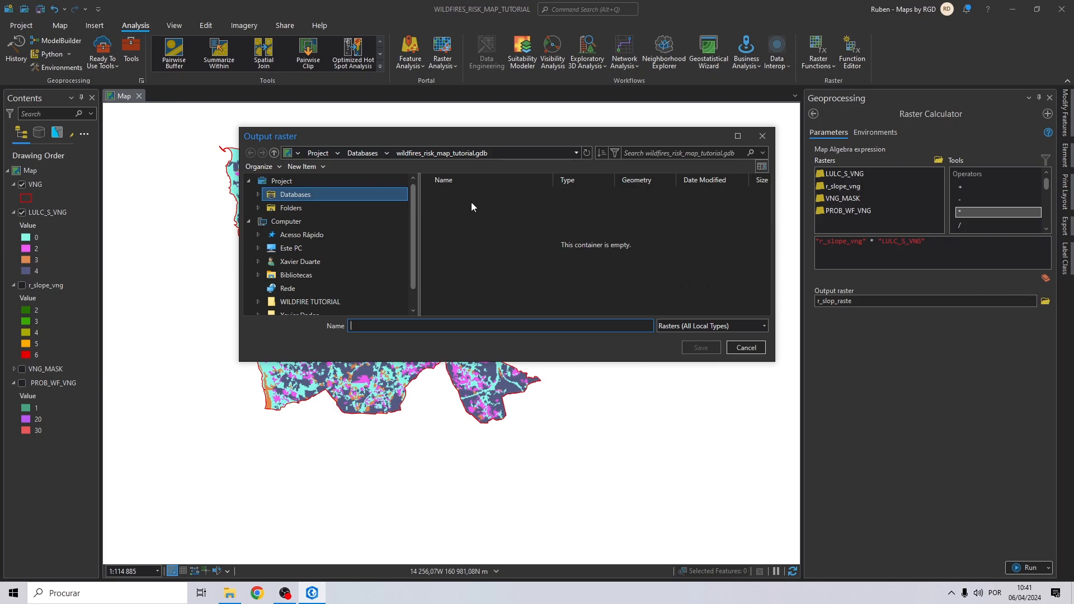
{"action": "left_click", "coordinate": [297, 207]}
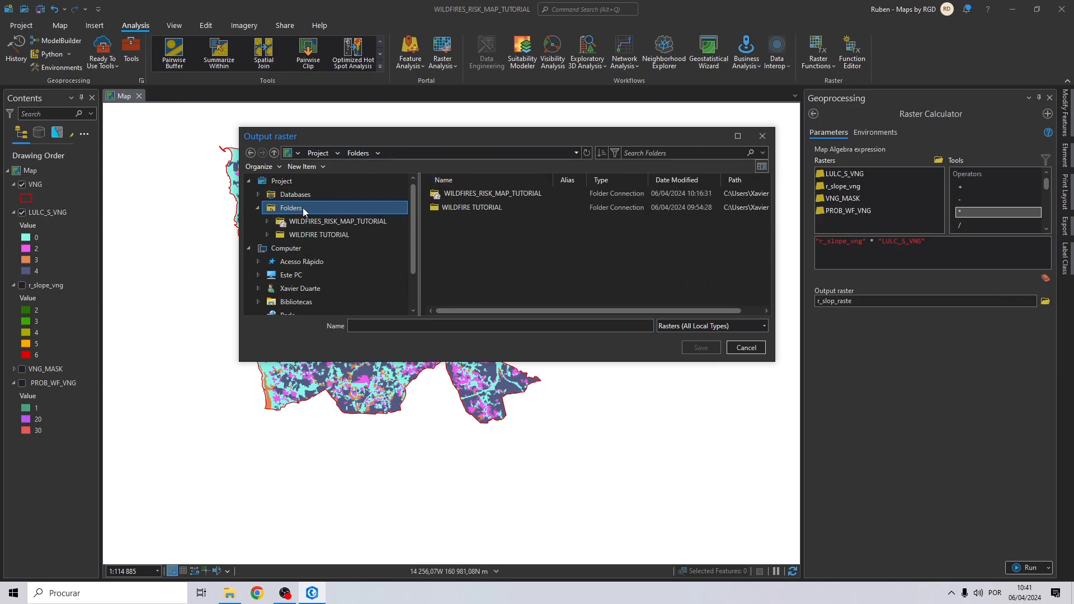
{"action": "double_click", "coordinate": [464, 213]}
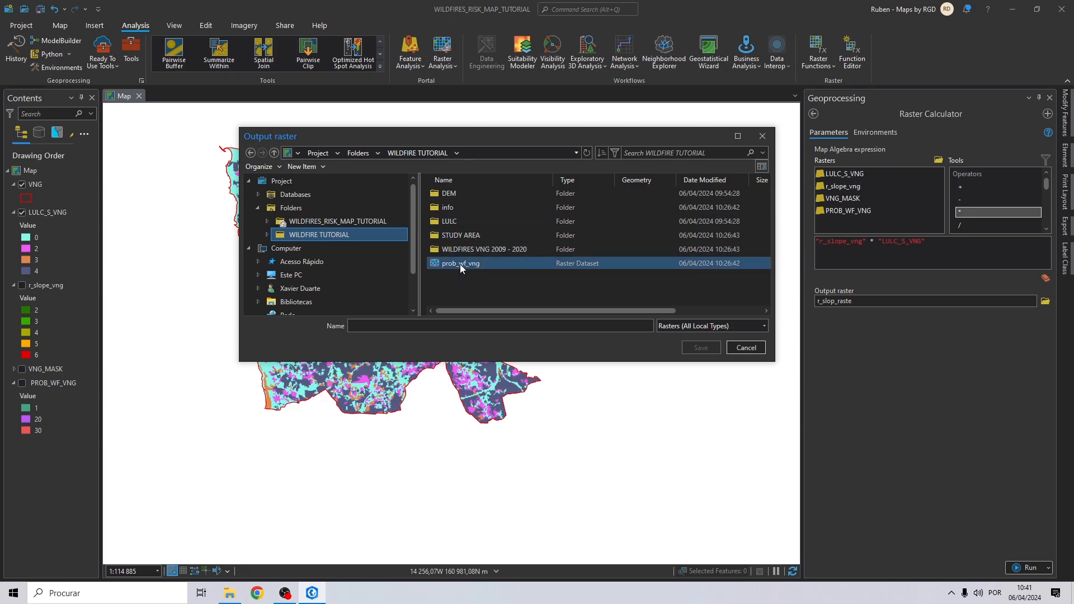
{"action": "left_click", "coordinate": [355, 324]}
{"action": "type", "text": "SUSC_WF_VNG"}
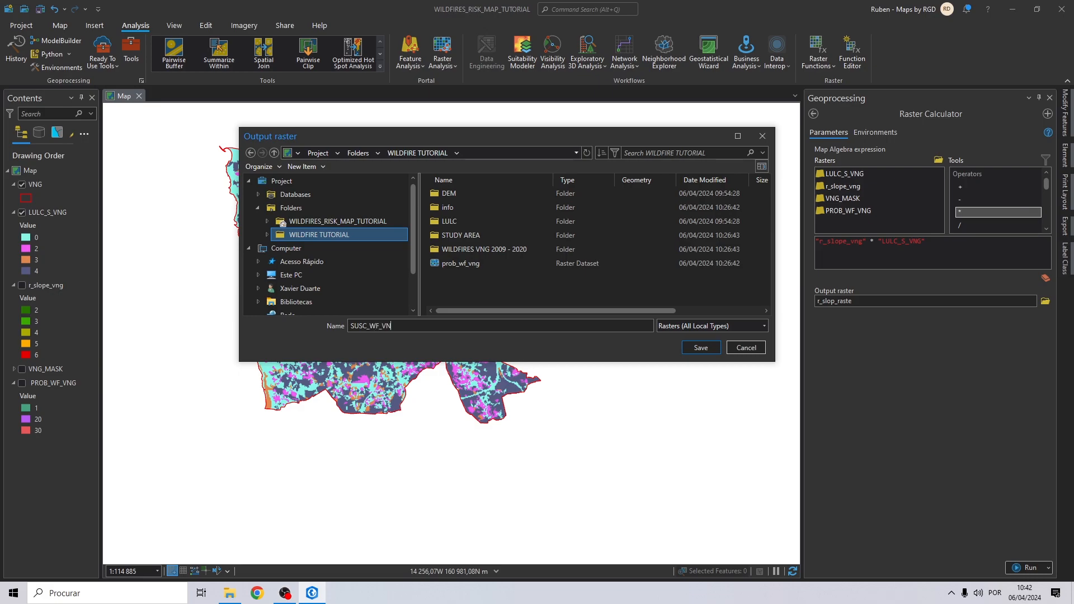
{"action": "left_click", "coordinate": [708, 349]}
{"action": "left_click", "coordinate": [1023, 567]}
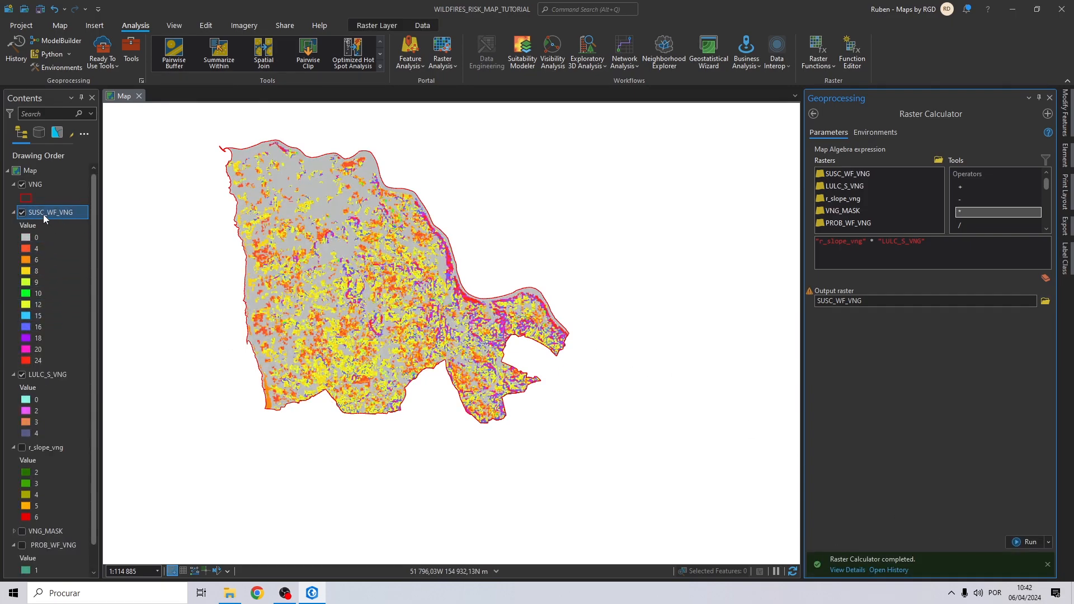
Remove the LULC_S_VNG and r_slope_vng layers from the map
{"action": "scroll", "coordinate": [51, 314], "scroll_direction": "down", "scroll_amount": 1}
{"action": "left_click", "coordinate": [52, 350]}
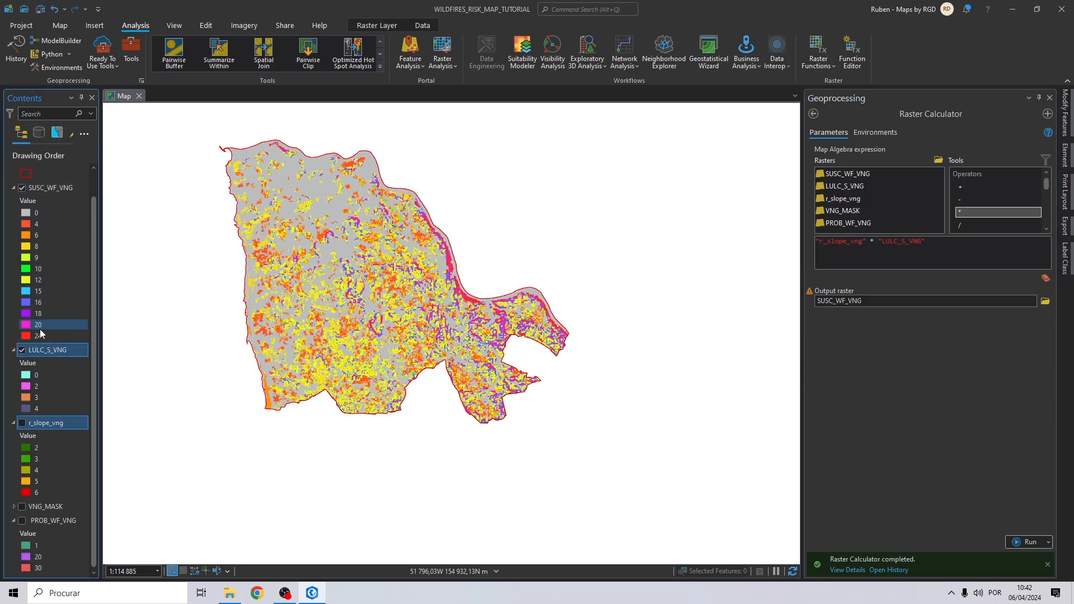
{"action": "right_click", "coordinate": [49, 423]}
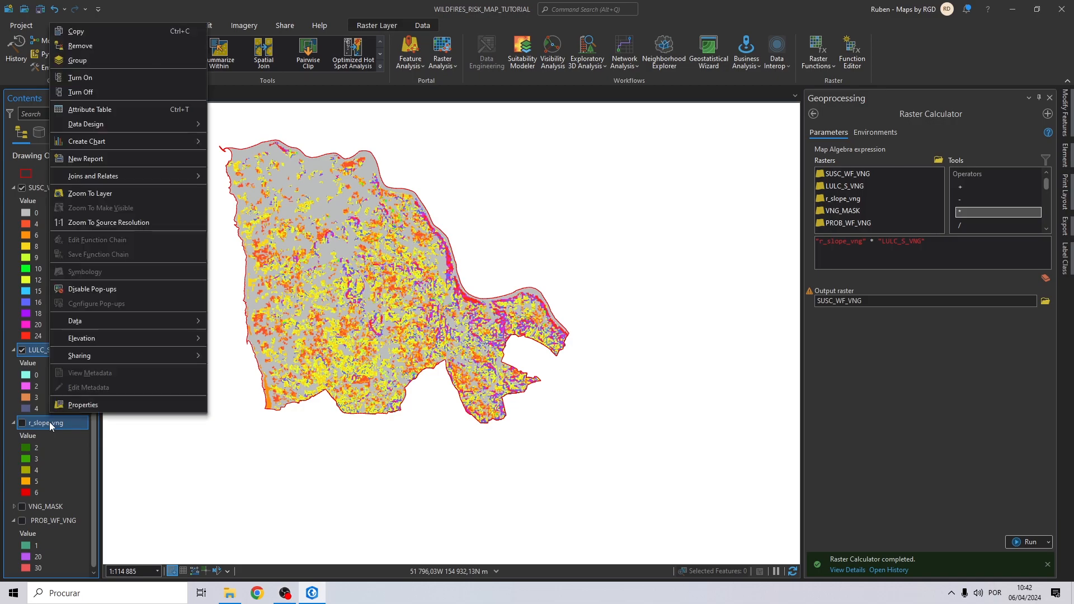
{"action": "left_click", "coordinate": [76, 46]}
Move the PROB_WF_VNG layer directly above SUSC_WF_VNG and make it visible, comparing the two rasters on the map
{"action": "left_click_drag", "start_coordinate": [56, 390], "coordinate": [46, 214]}
{"action": "left_click", "coordinate": [21, 213]}
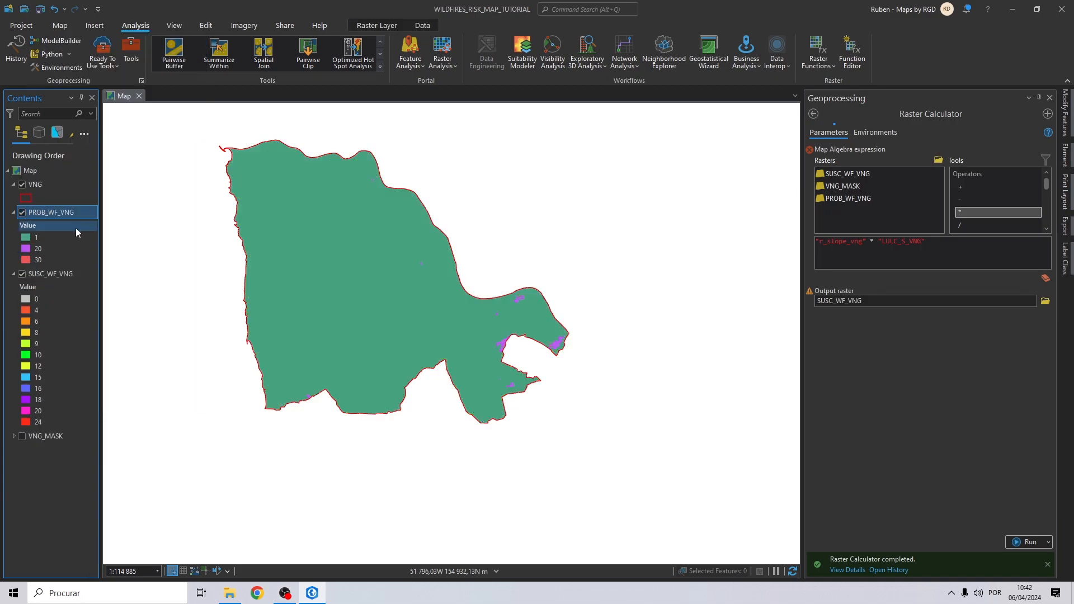
{"action": "left_click", "coordinate": [21, 213]}
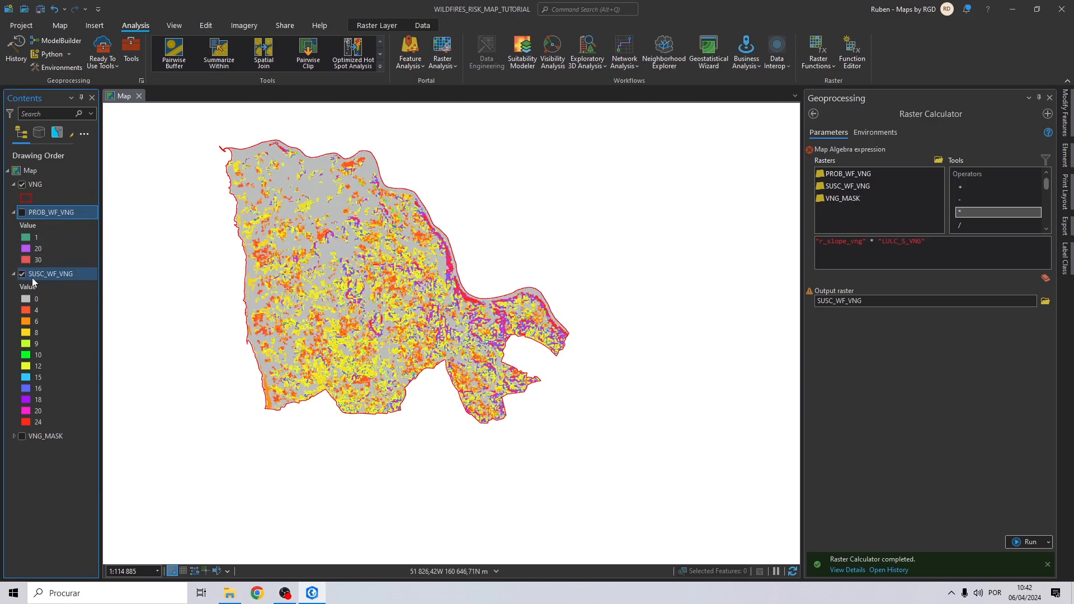
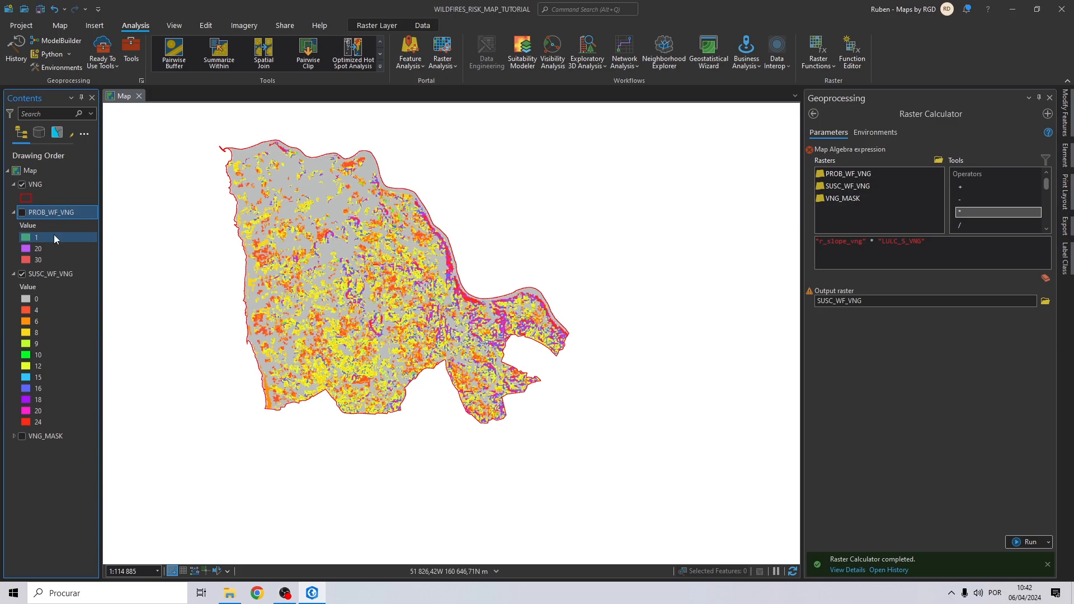
{"action": "left_click", "coordinate": [22, 212]}
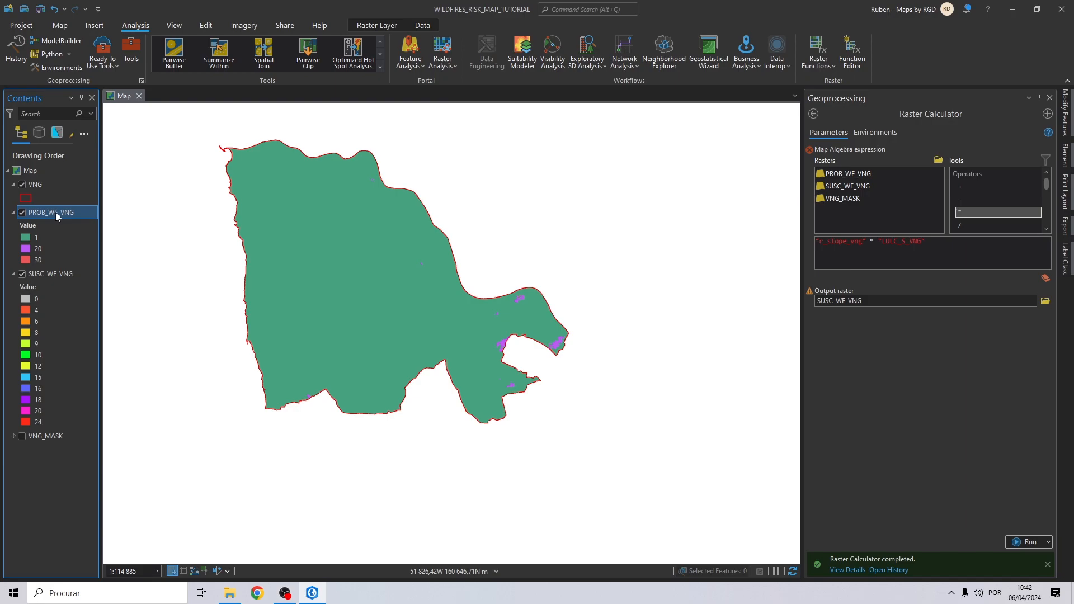
{"action": "left_click", "coordinate": [46, 274]}
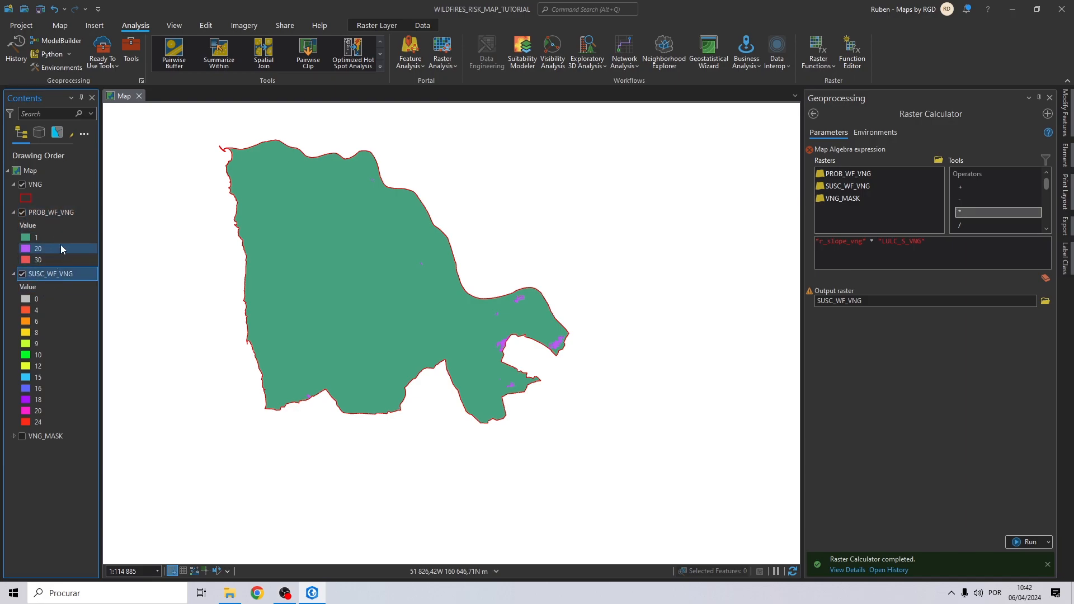
Reopen the Raster Calculator from the Image Analyst Tools and build the expression "PROB_WF_VNG" * "SUSC_WF_VNG"
{"action": "left_click", "coordinate": [813, 115]}
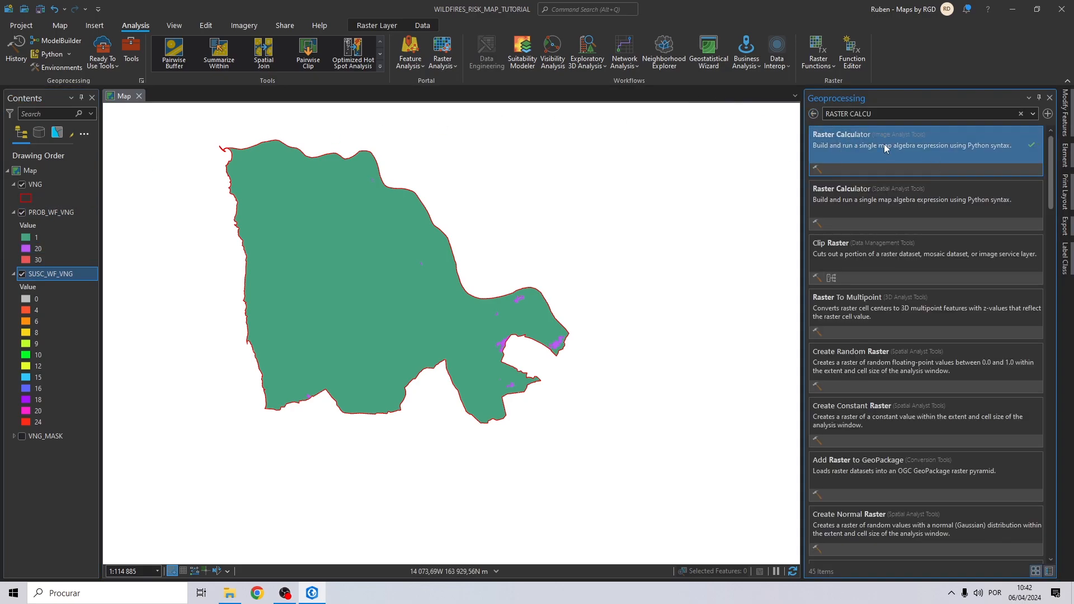
{"action": "left_click", "coordinate": [883, 148]}
{"action": "double_click", "coordinate": [849, 174]}
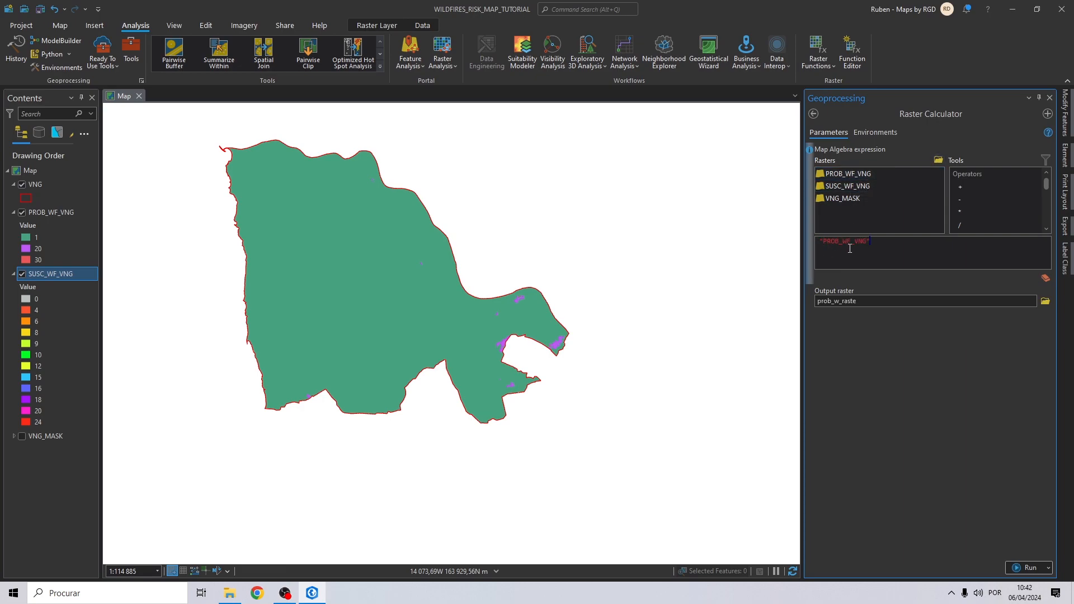
{"action": "key", "text": "BackSpace"}
{"action": "double_click", "coordinate": [960, 212]}
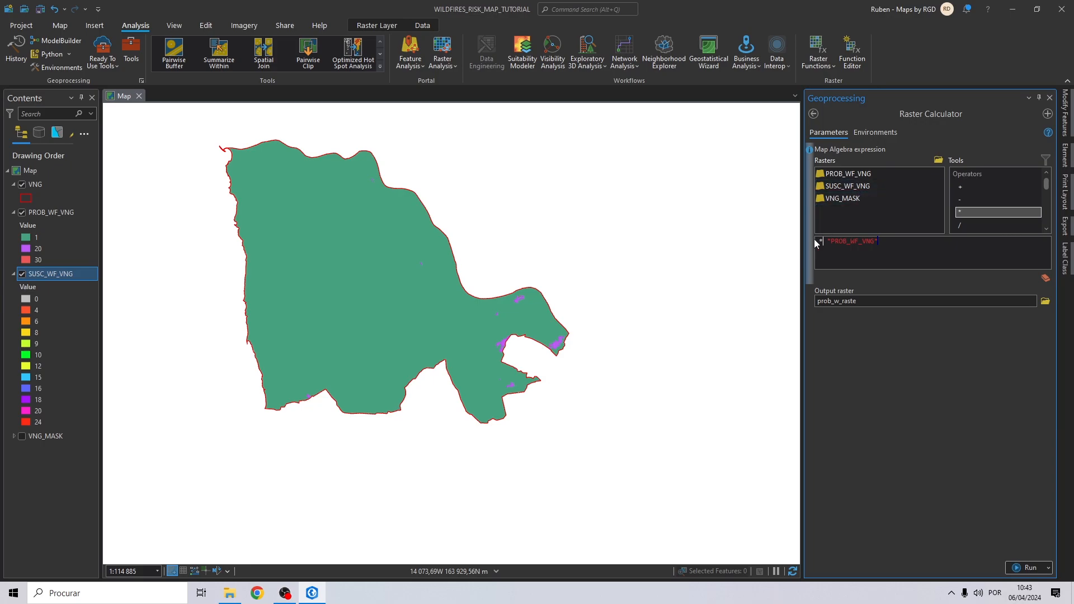
{"action": "left_click", "coordinate": [823, 241]}
{"action": "key", "text": "BackSpace"}
{"action": "key", "text": "BackSpace"}
{"action": "left_click", "coordinate": [876, 243]}
{"action": "double_click", "coordinate": [966, 212]}
{"action": "double_click", "coordinate": [857, 186]}
Set the calculation's coordinate system to ETRS_1989_Portugal_TM06, its extent to VNG, and both mask and snap raster to VNG_MASK
{"action": "left_click", "coordinate": [874, 132]}
{"action": "left_click", "coordinate": [1032, 174]}
{"action": "left_click", "coordinate": [939, 183]}
{"action": "left_click", "coordinate": [839, 242]}
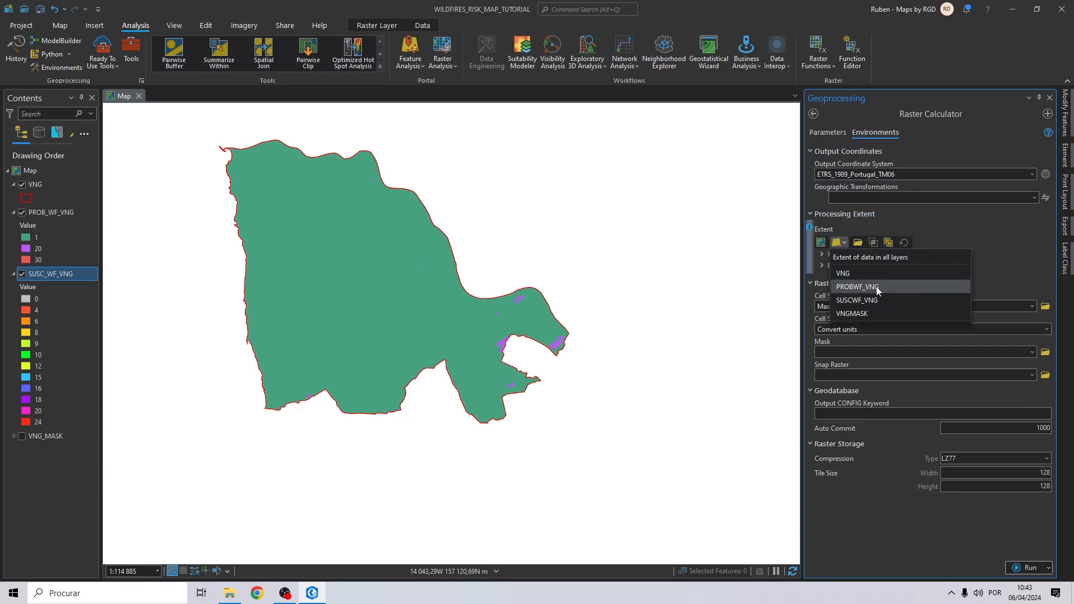
{"action": "left_click", "coordinate": [864, 273]}
{"action": "left_click", "coordinate": [1022, 423]}
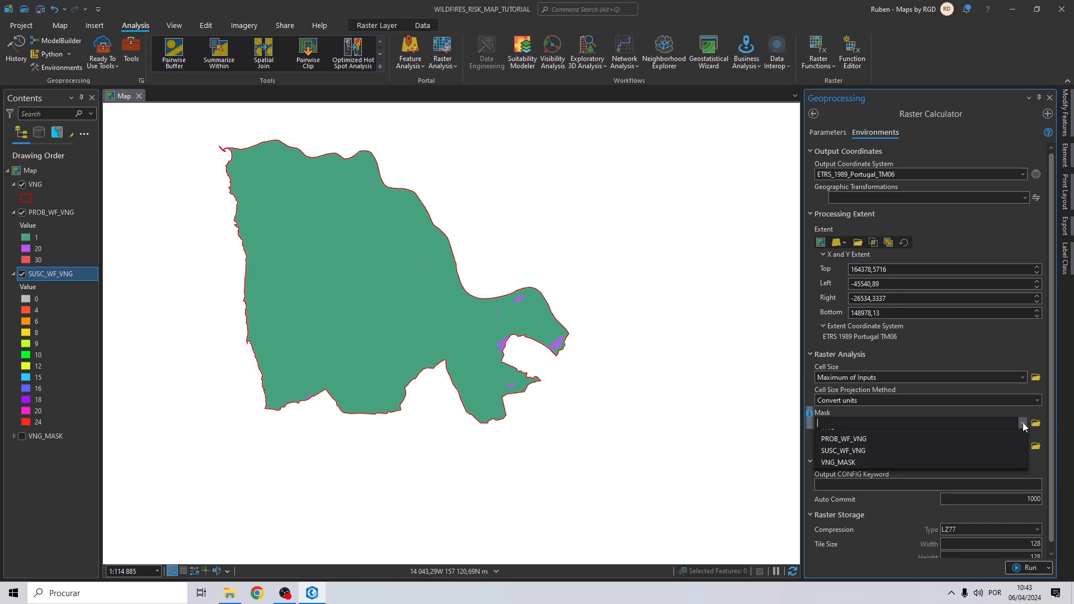
{"action": "left_click", "coordinate": [985, 464]}
{"action": "left_click", "coordinate": [1022, 446]}
{"action": "left_click", "coordinate": [857, 479]}
Set the output raster to prob_susc_vng in the WILDFIRE TUTORIAL folder and run the Raster Calculator
{"action": "left_click", "coordinate": [828, 132]}
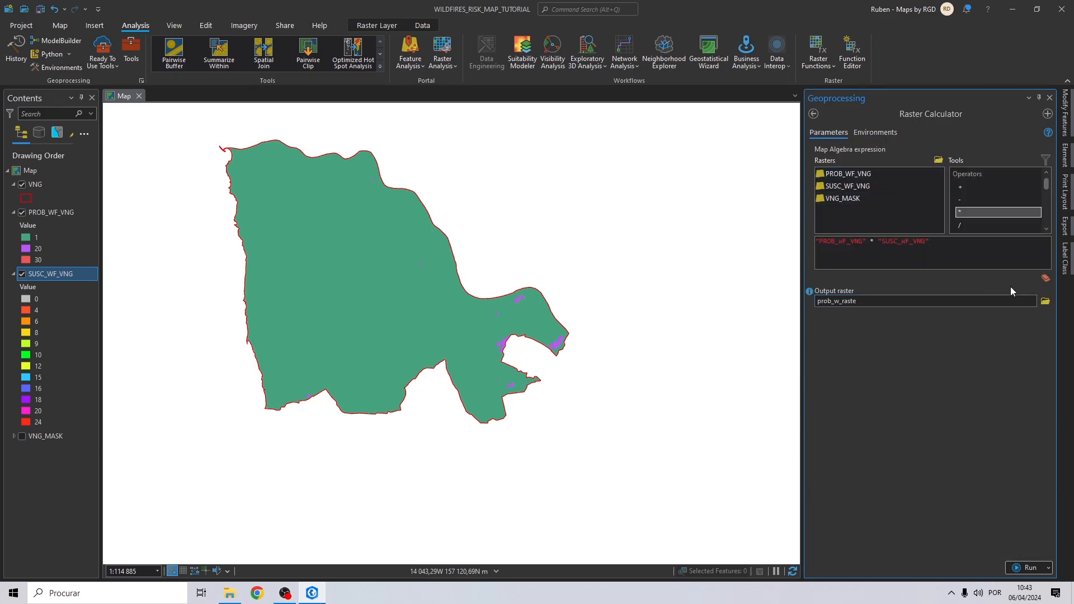
{"action": "left_click", "coordinate": [1045, 301]}
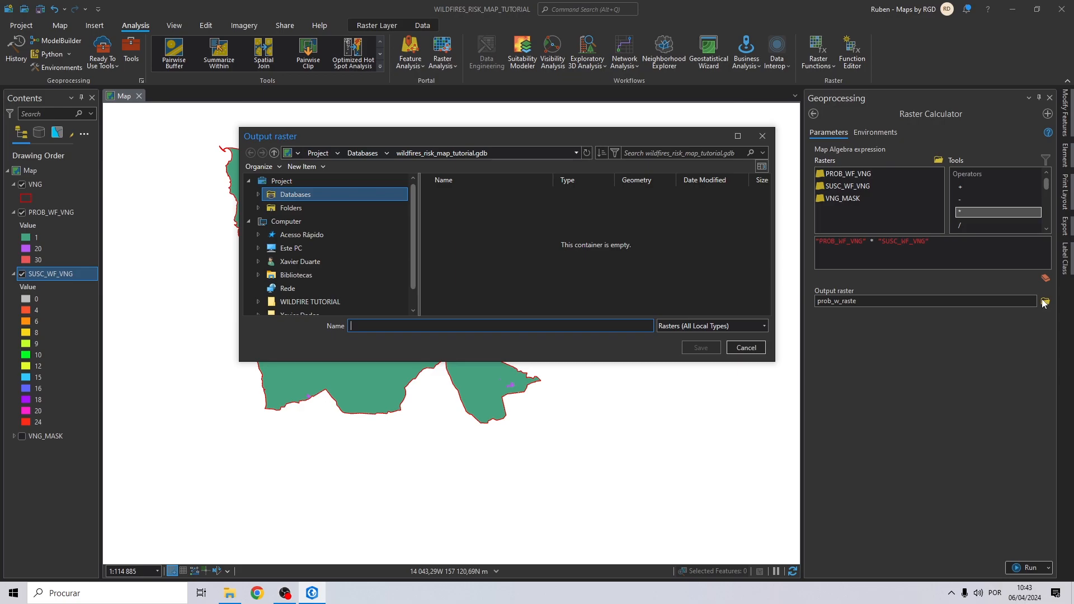
{"action": "left_click", "coordinate": [375, 150]}
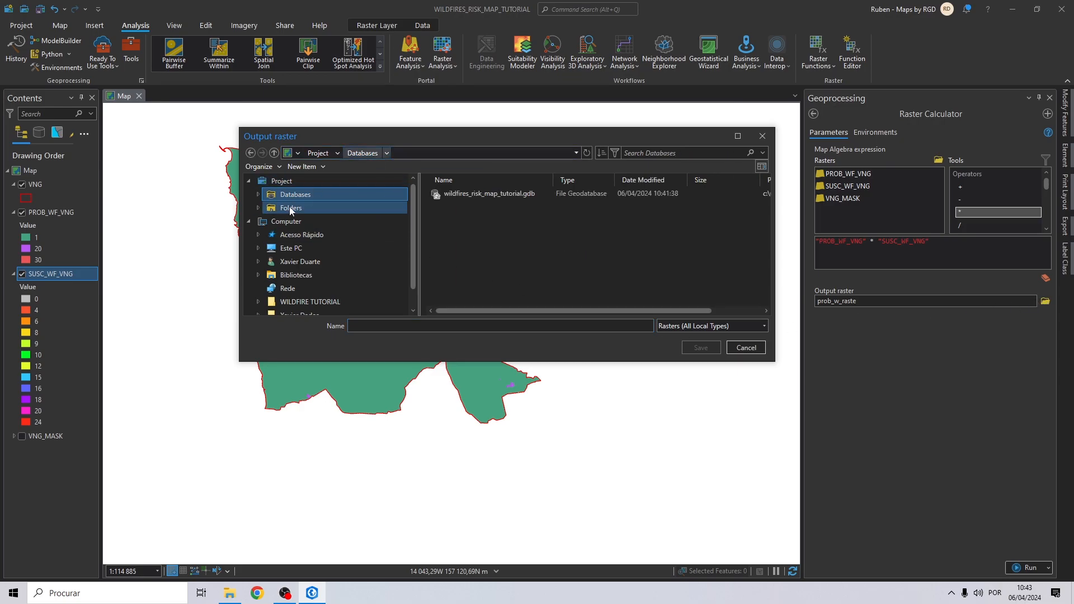
{"action": "left_click", "coordinate": [292, 208]}
{"action": "left_click", "coordinate": [445, 210]}
{"action": "double_click", "coordinate": [446, 214]}
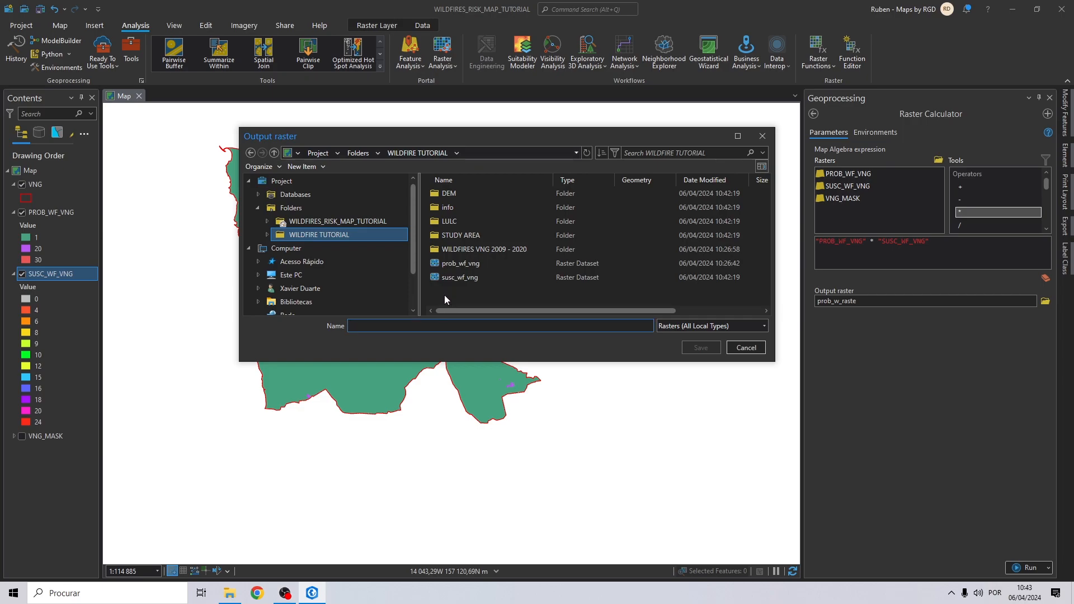
{"action": "type", "text": "pro"}
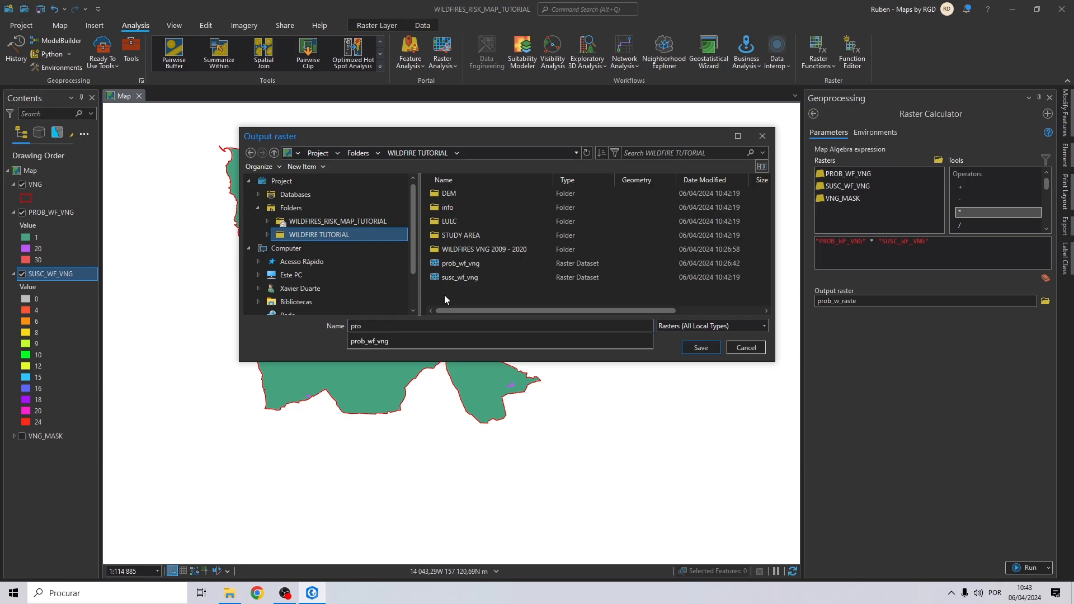
{"action": "type", "text": "b_susc_"}
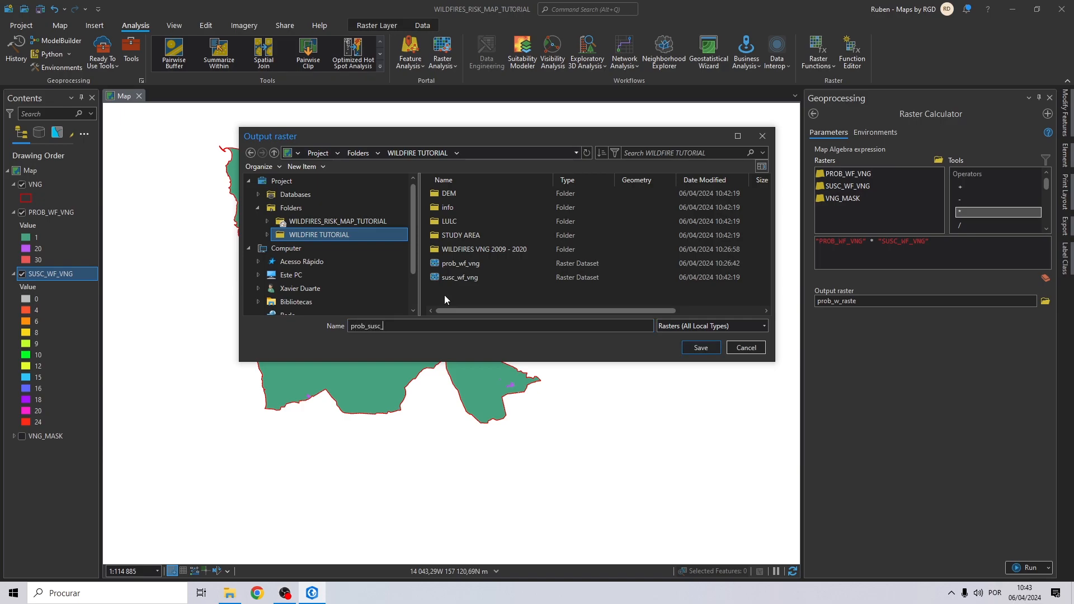
{"action": "type", "text": "vng"}
{"action": "left_click", "coordinate": [710, 350]}
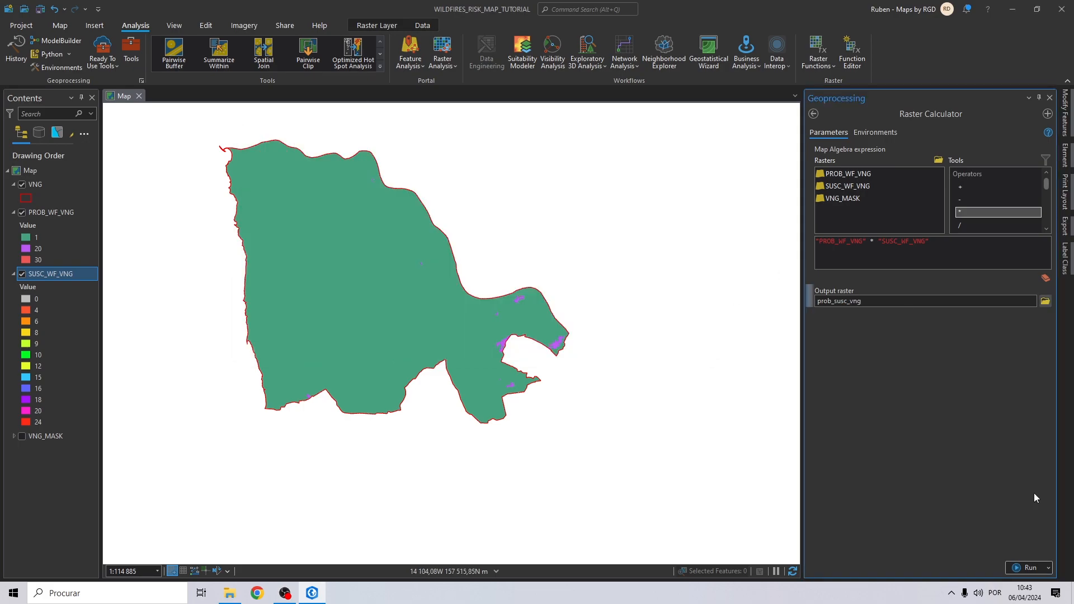
{"action": "left_click", "coordinate": [1021, 570]}
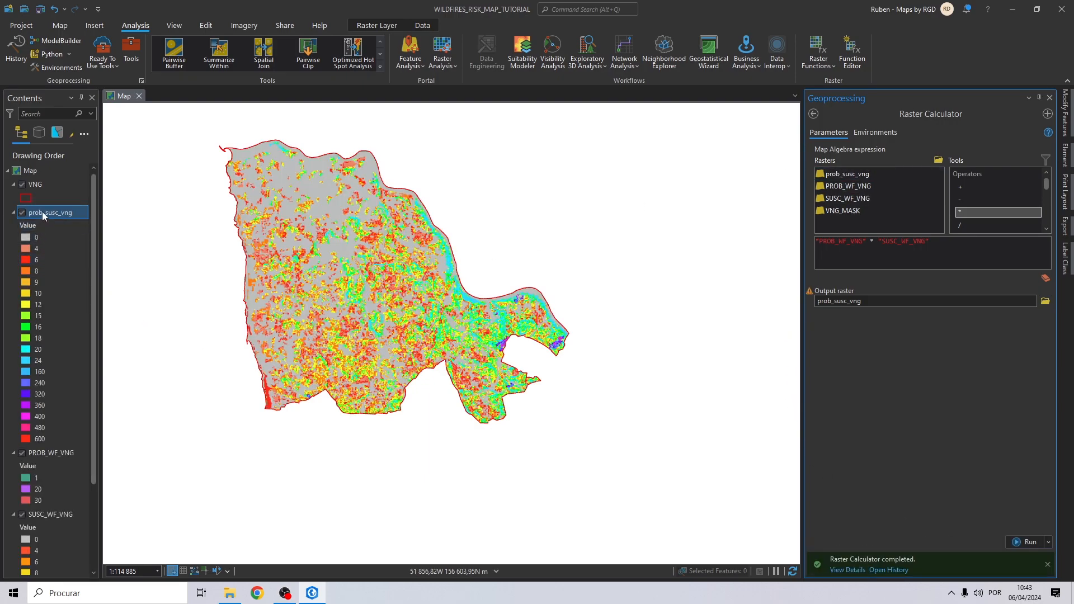
Remove the PROB_WF_VNG and SUSC_WF_VNG layers from the map
{"action": "left_click", "coordinate": [58, 453]}
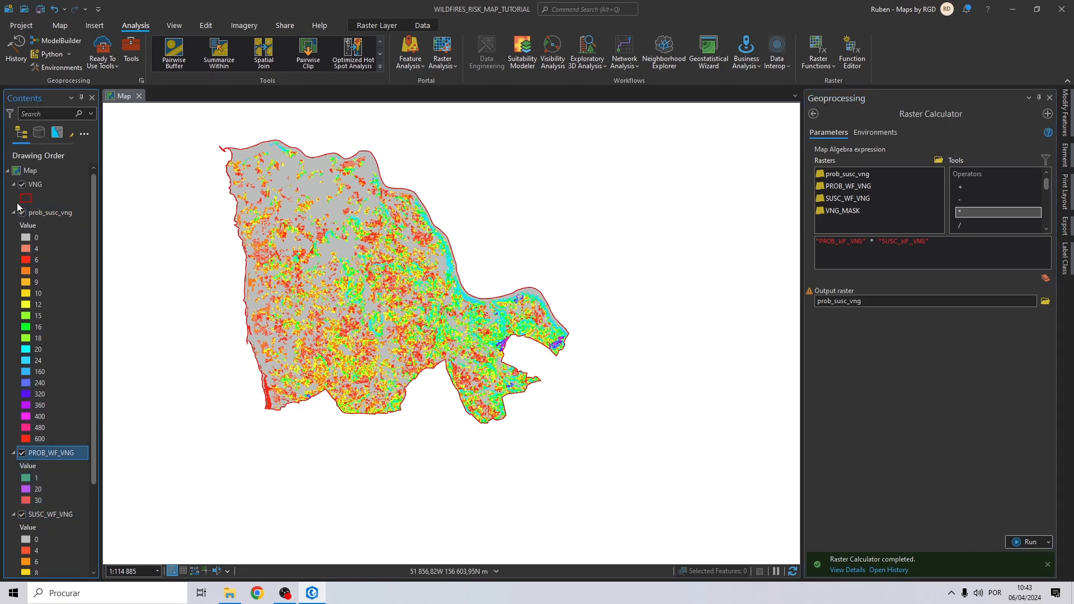
{"action": "left_click", "coordinate": [47, 215]}
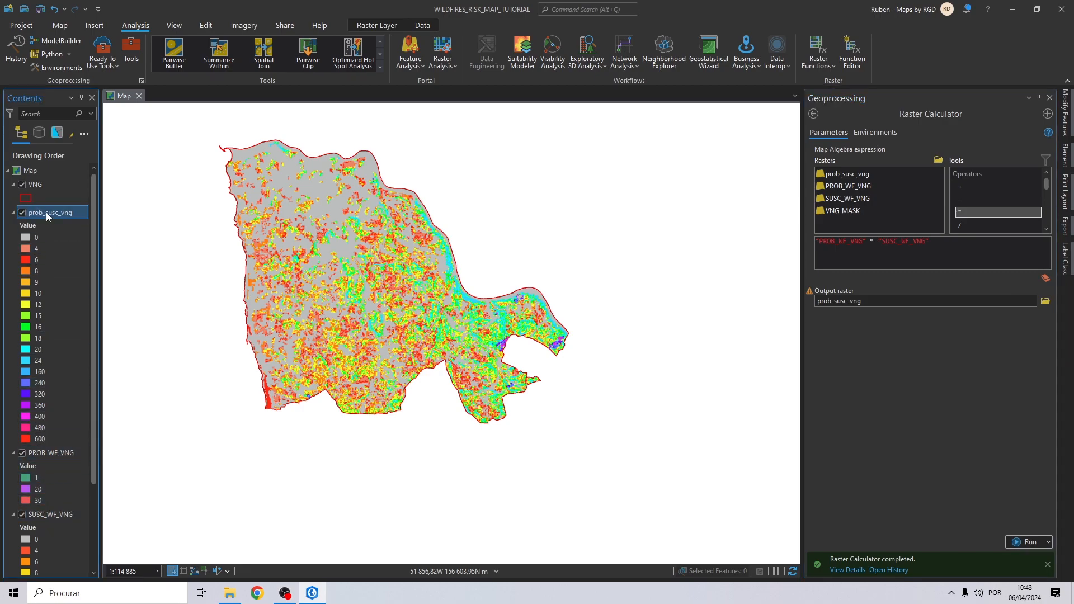
{"action": "left_click", "coordinate": [64, 455]}
{"action": "right_click", "coordinate": [56, 513]}
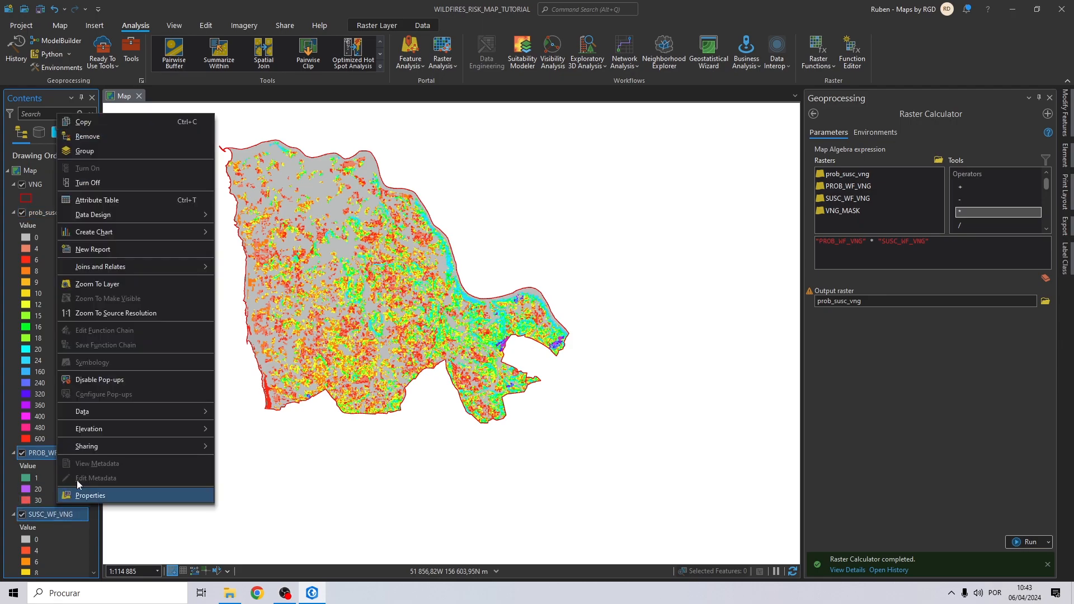
{"action": "left_click", "coordinate": [90, 140]}
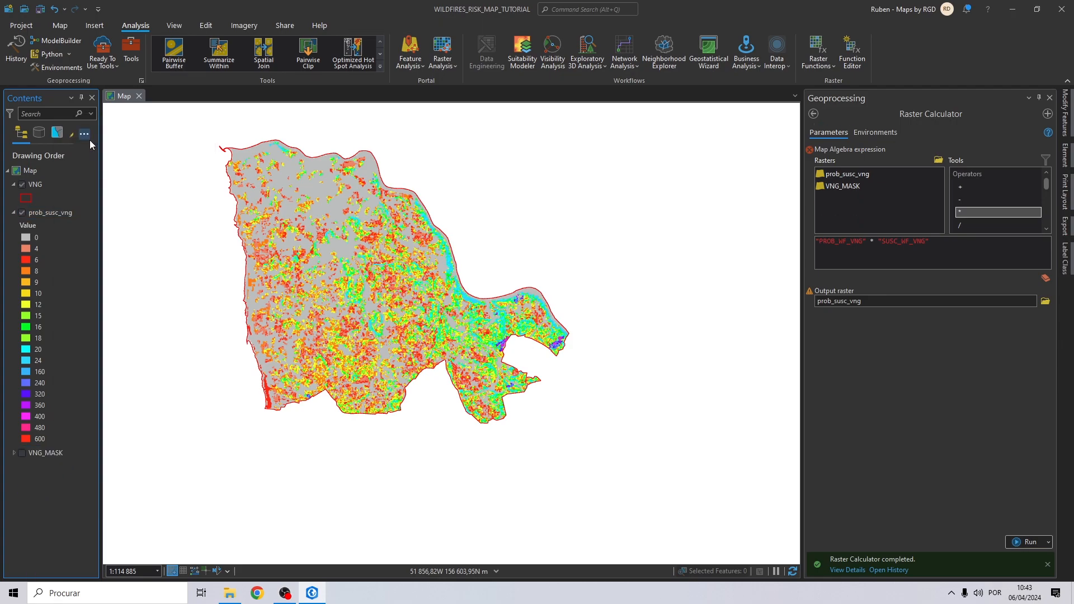
{"action": "left_click_drag", "start_coordinate": [321, 229], "coordinate": [440, 242]}
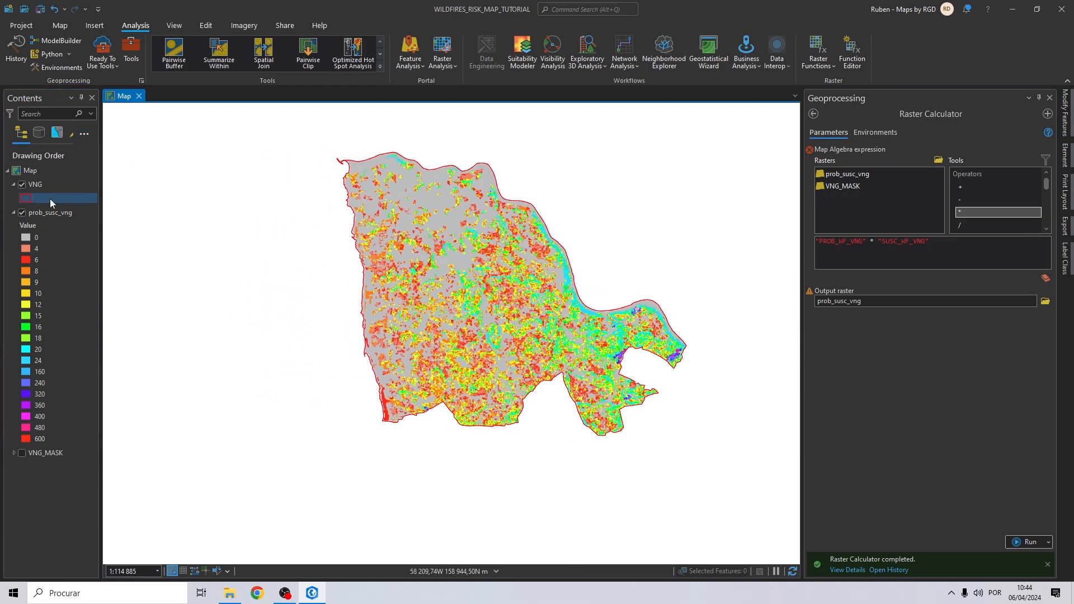
Find the Reclassify tool from the 3D Analyst Tools, open it and use prob_susc_vng as its input raster
{"action": "left_click", "coordinate": [813, 114]}
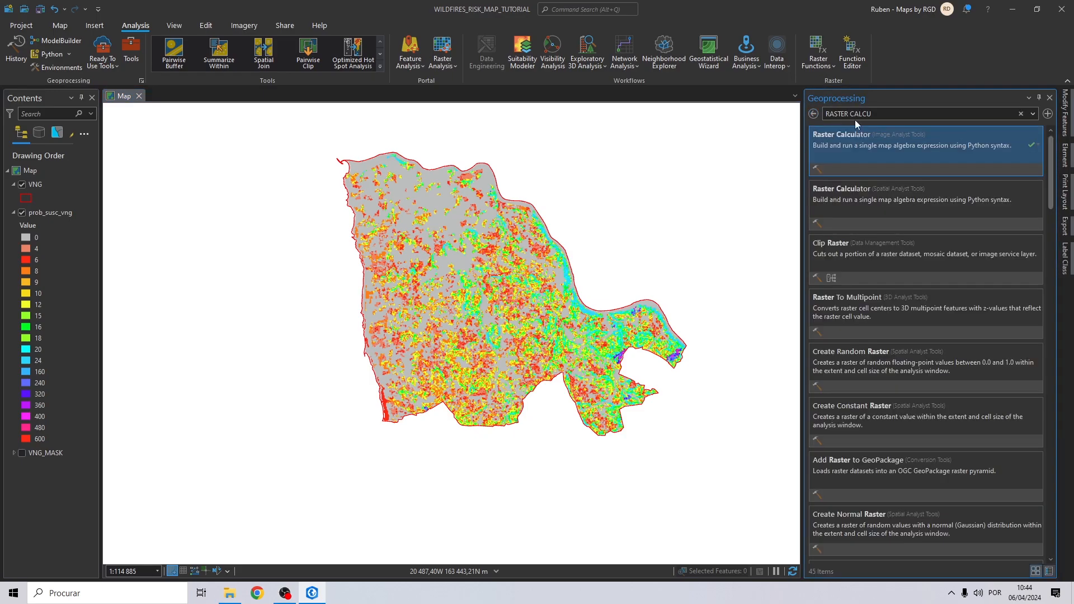
{"action": "type", "text": "reclassify"}
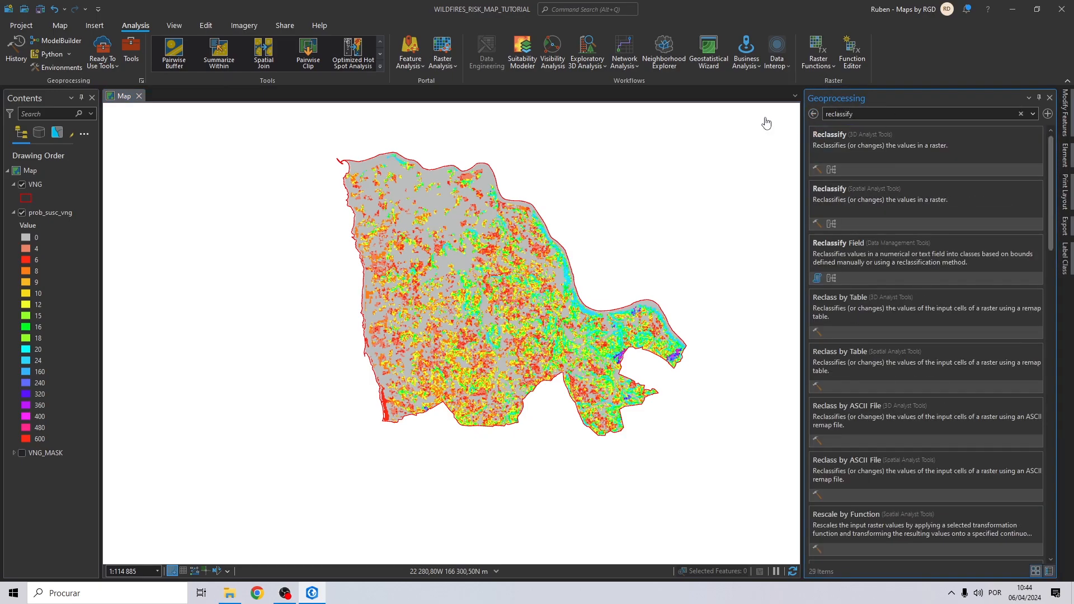
{"action": "left_click", "coordinate": [823, 142]}
{"action": "left_click_drag", "start_coordinate": [29, 217], "coordinate": [872, 157]}
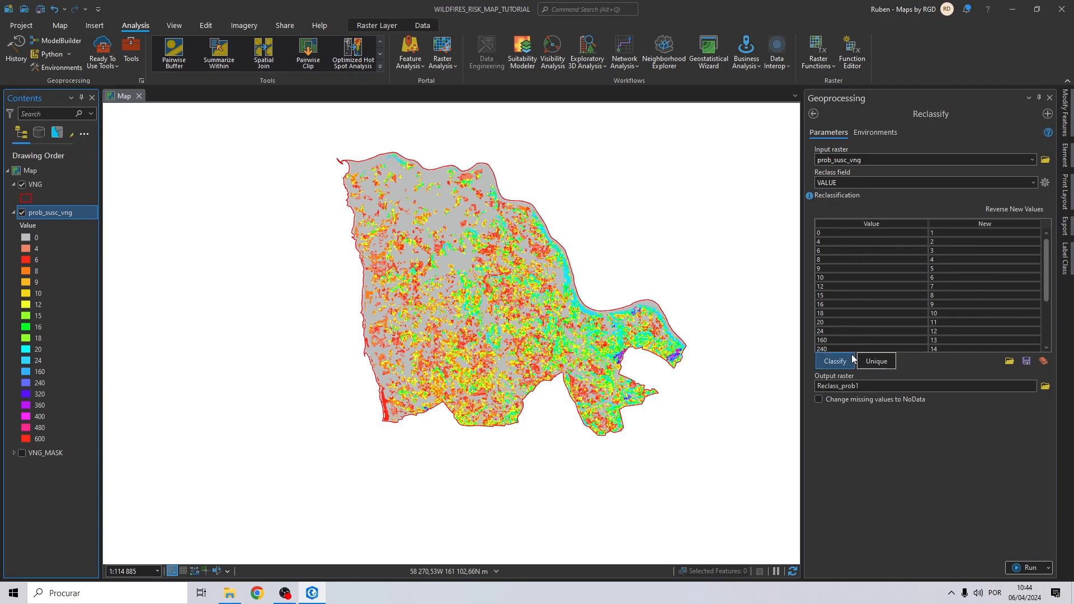
Change the reclassification method to Quantile and review the upper values of its classes
{"action": "left_click", "coordinate": [839, 361]}
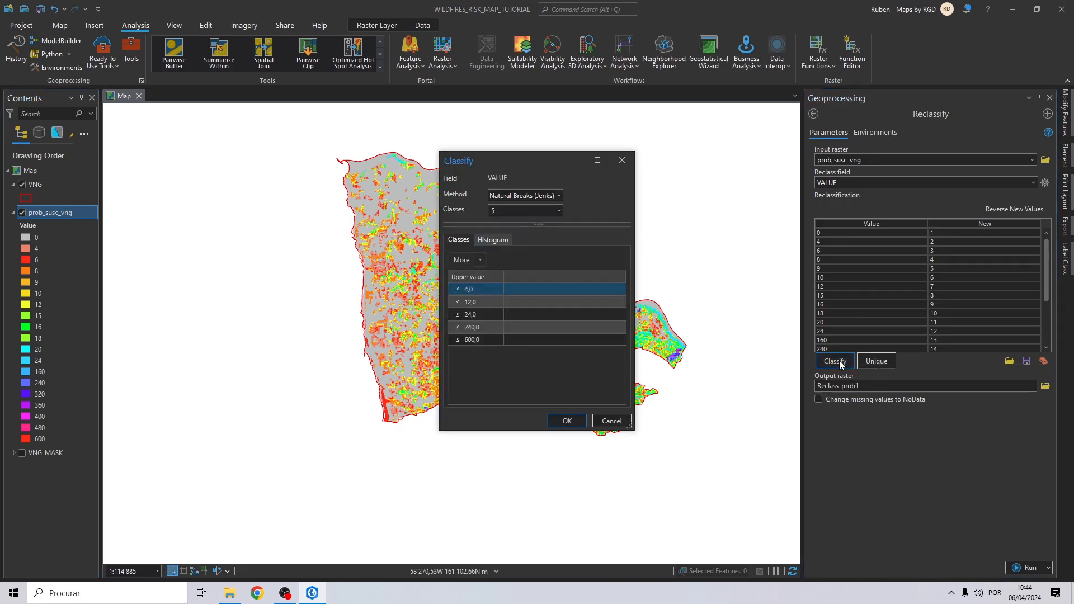
{"action": "left_click", "coordinate": [560, 195]}
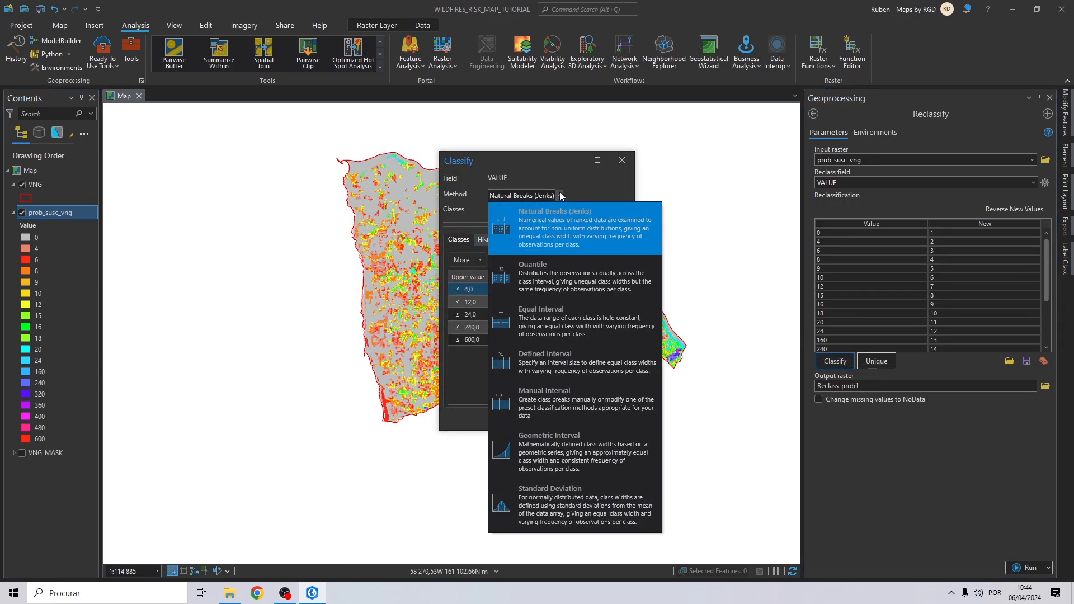
{"action": "left_click", "coordinate": [551, 286]}
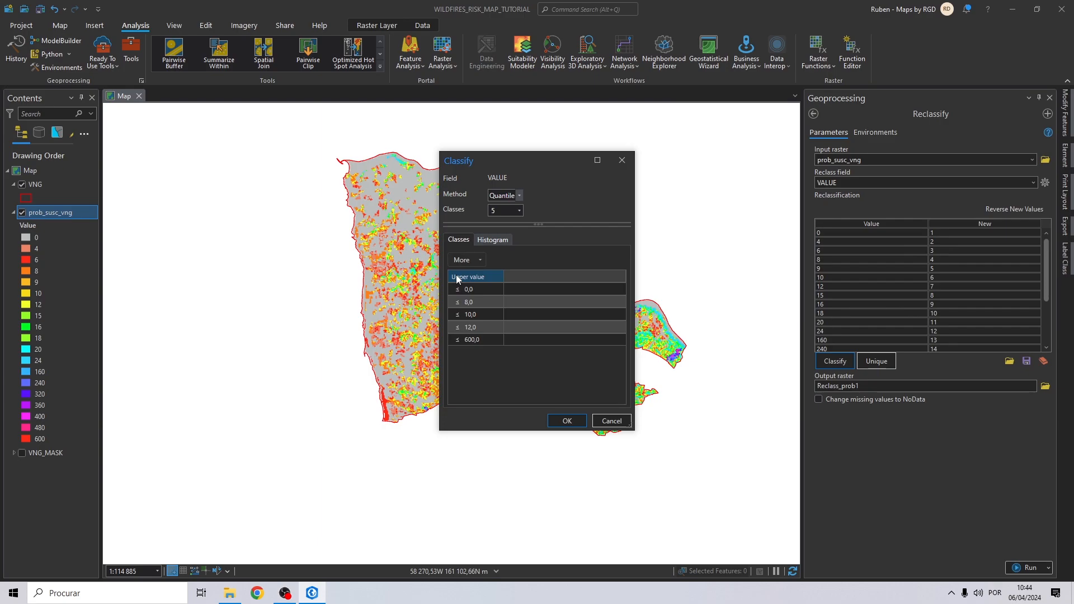
{"action": "left_click_drag", "start_coordinate": [490, 160], "coordinate": [666, 152]}
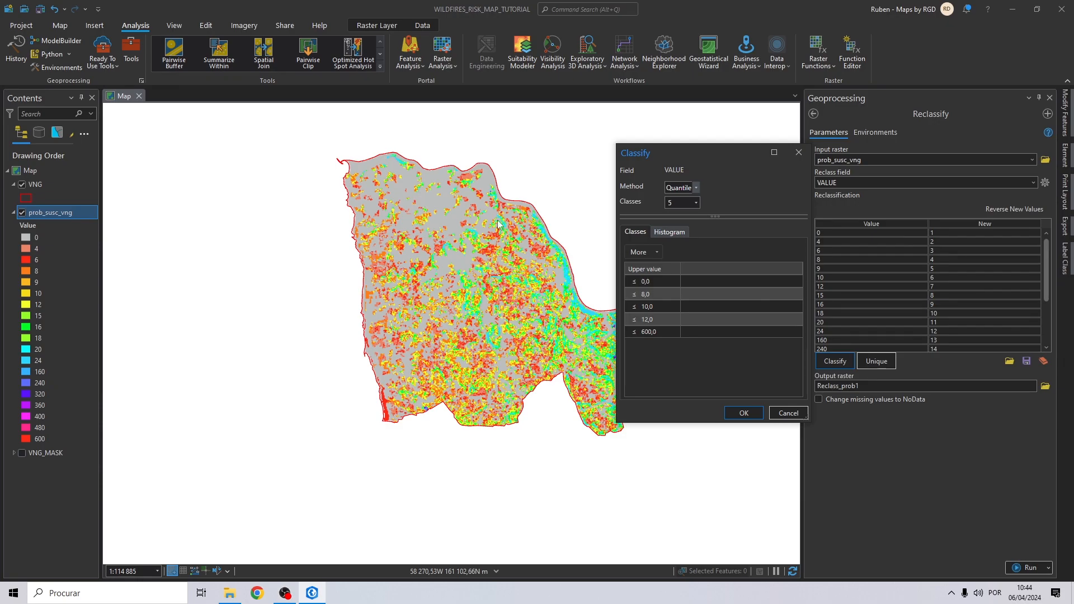
{"action": "left_click", "coordinate": [655, 282]}
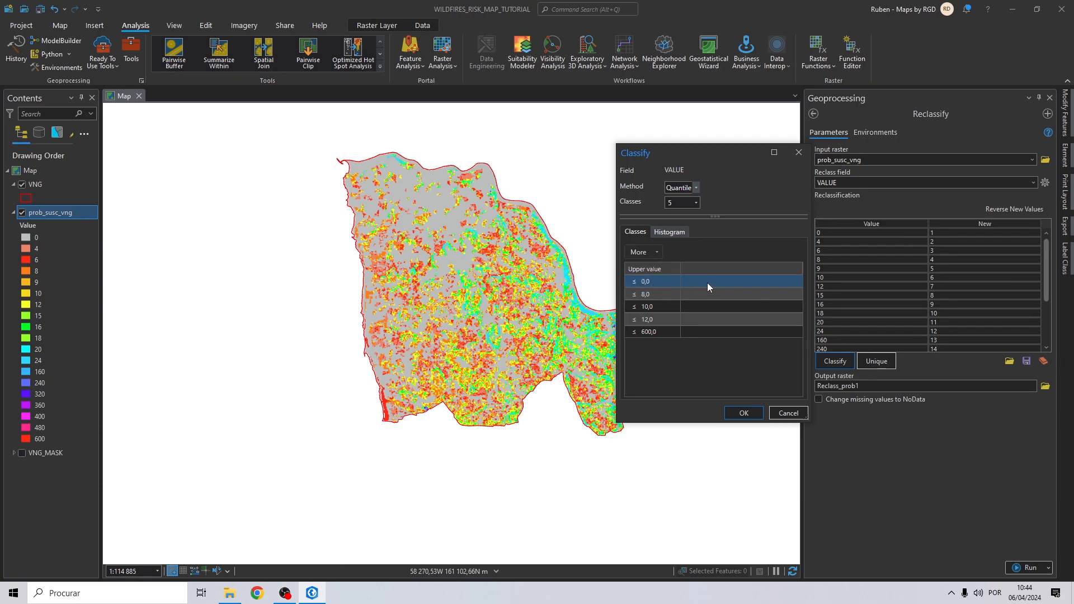
{"action": "left_click", "coordinate": [645, 283]}
{"action": "left_click", "coordinate": [647, 292]}
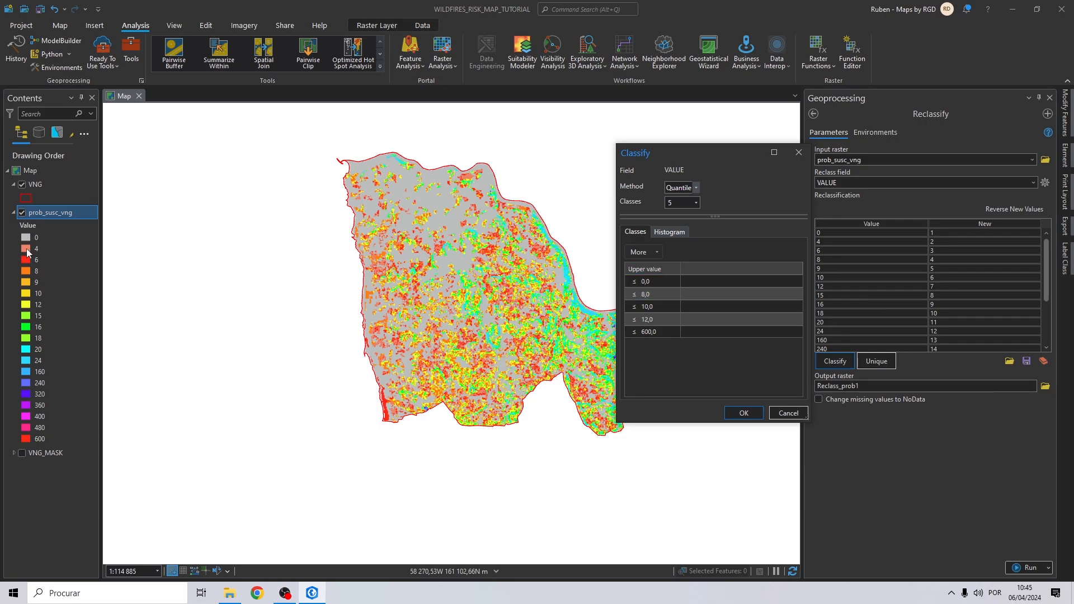
Open a blank Notepad (Bloco de notas) document and place its window over the map beside the Classify dialog
{"action": "left_click", "coordinate": [16, 597]}
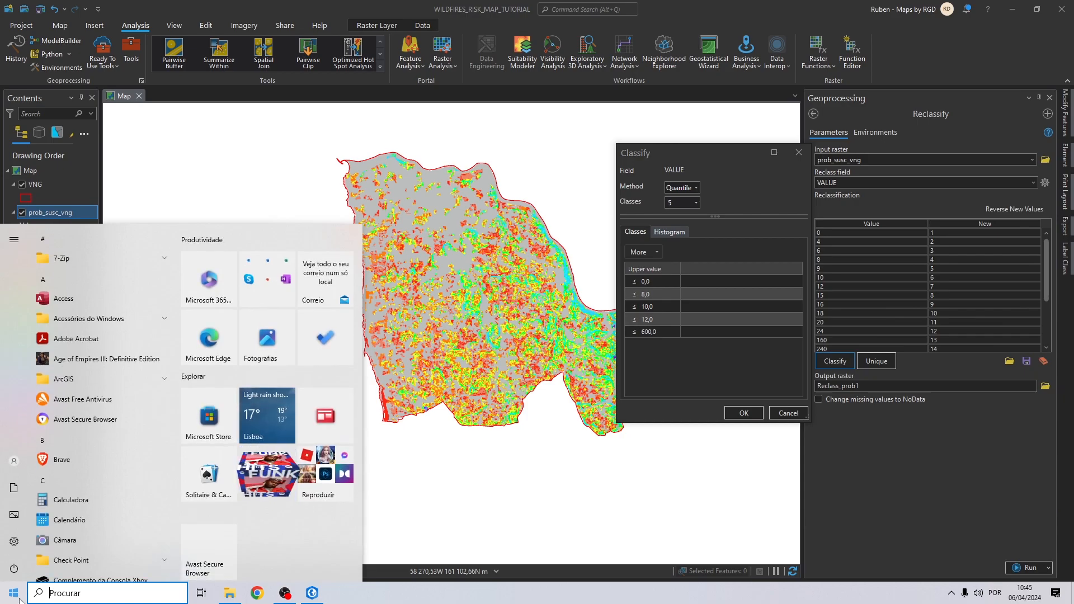
{"action": "type", "text": "bloco"}
{"action": "left_click", "coordinate": [130, 285]}
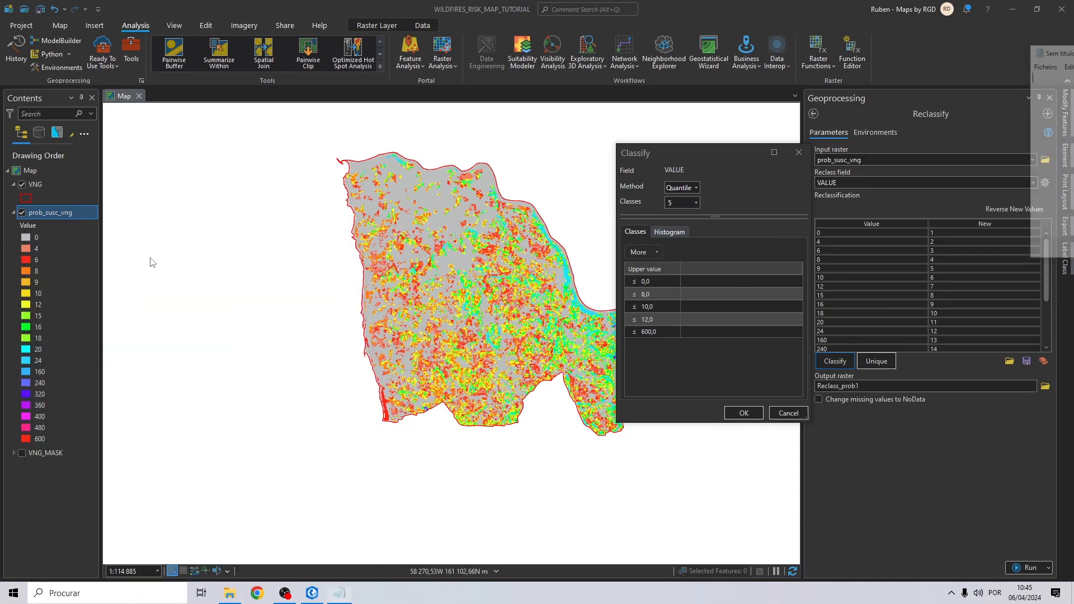
{"action": "left_click_drag", "start_coordinate": [1049, 51], "coordinate": [92, 125]}
{"action": "left_click", "coordinate": [1047, 124]}
{"action": "left_click", "coordinate": [1035, 9]}
{"action": "left_click_drag", "start_coordinate": [951, 195], "coordinate": [196, 195]}
{"action": "left_click_drag", "start_coordinate": [73, 139], "coordinate": [230, 151]}
Note the heading Quantile and the class upper values 0, 8, 10, 12 and 600 on separate lines
{"action": "type", "text": "Quantile "}
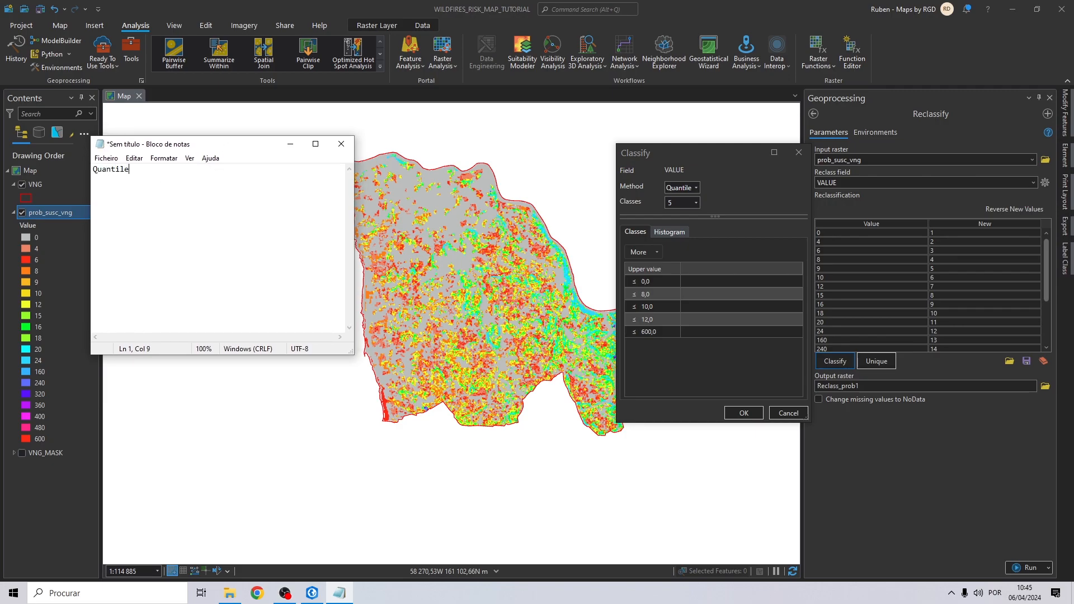
{"action": "type", "text": "0"}
{"action": "key", "text": "Return"}
{"action": "type", "text": "8"}
{"action": "key", "text": "Return"}
{"action": "type", "text": "10 12"}
{"action": "key", "text": "Return"}
{"action": "type", "text": "600"}
Set the classification of prob_susc_vng to 6 quantile classes and switch its method to Manual Interval
{"action": "left_click", "coordinate": [696, 202]}
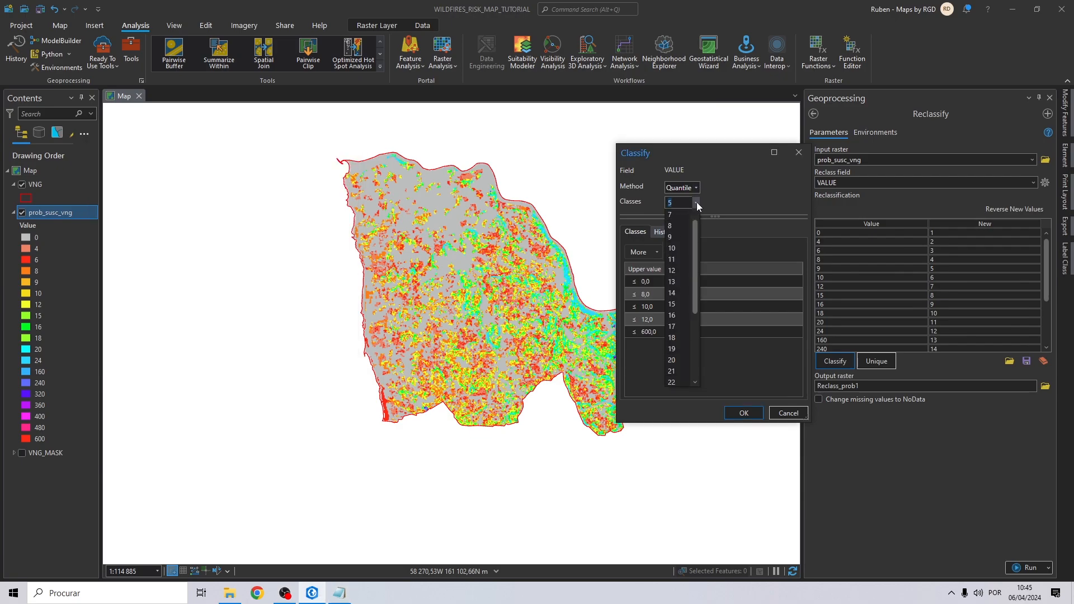
{"action": "left_click", "coordinate": [683, 228]}
{"action": "left_click", "coordinate": [696, 188]}
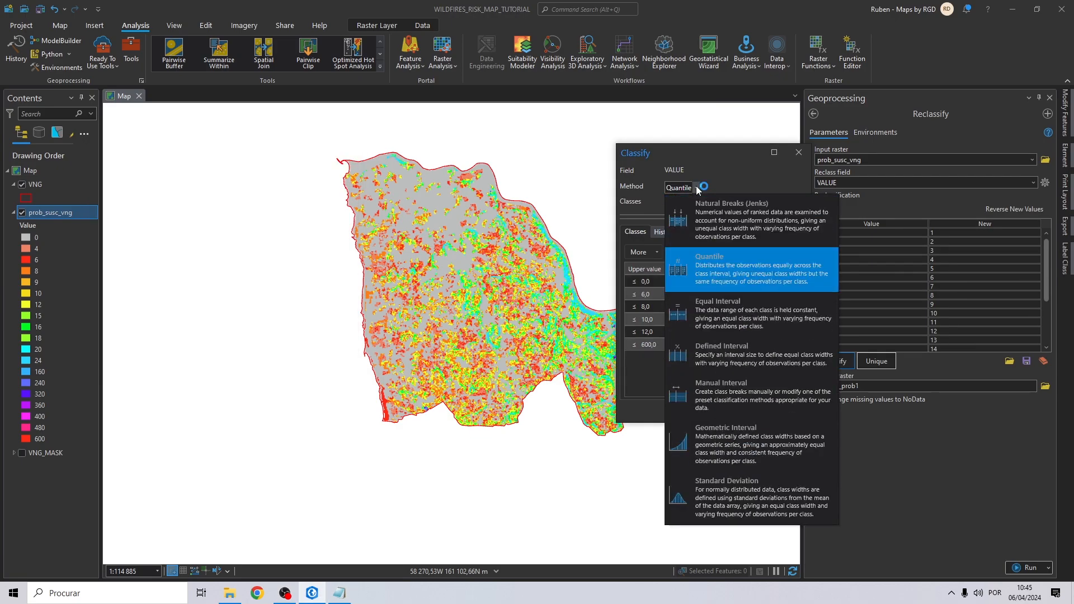
{"action": "left_click", "coordinate": [726, 400]}
{"action": "left_click", "coordinate": [674, 283]}
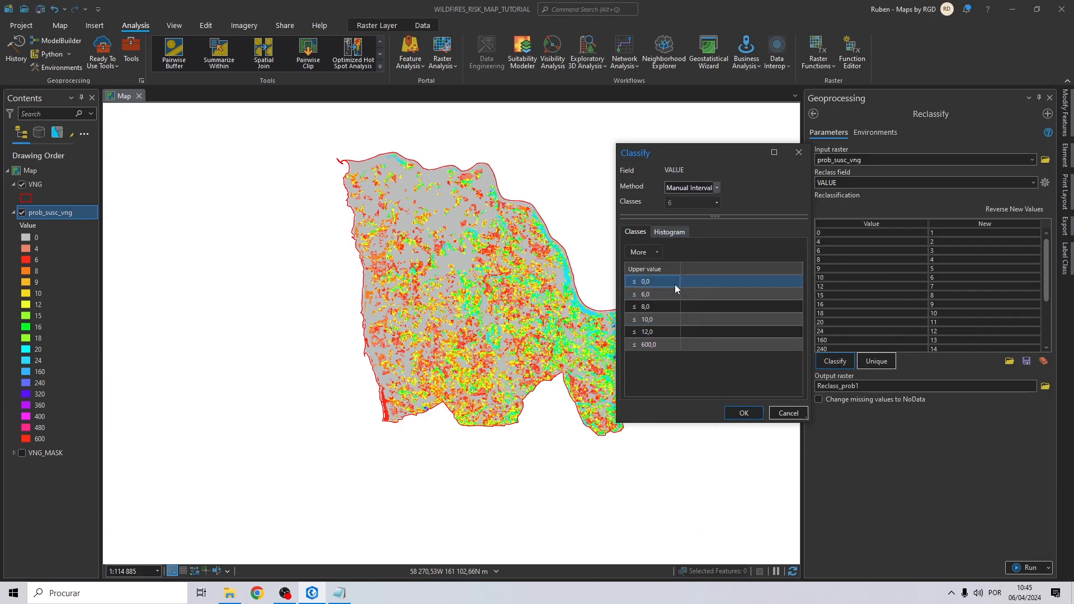
Set the second class's upper value to 4, compare the breaks with the noted quantile values and accept the classification
{"action": "left_click", "coordinate": [647, 293]}
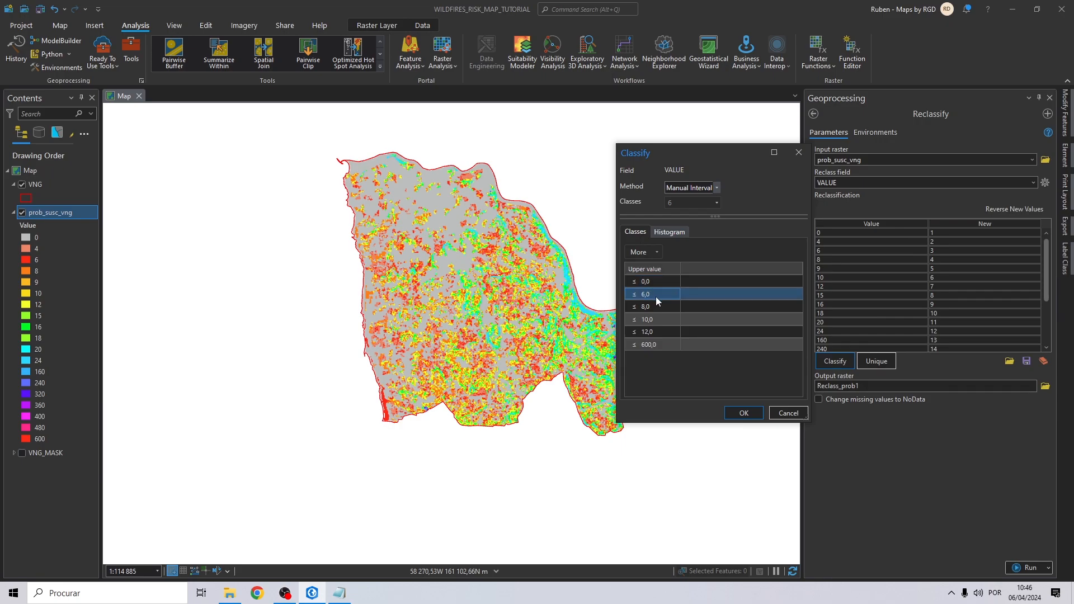
{"action": "left_click", "coordinate": [655, 296]}
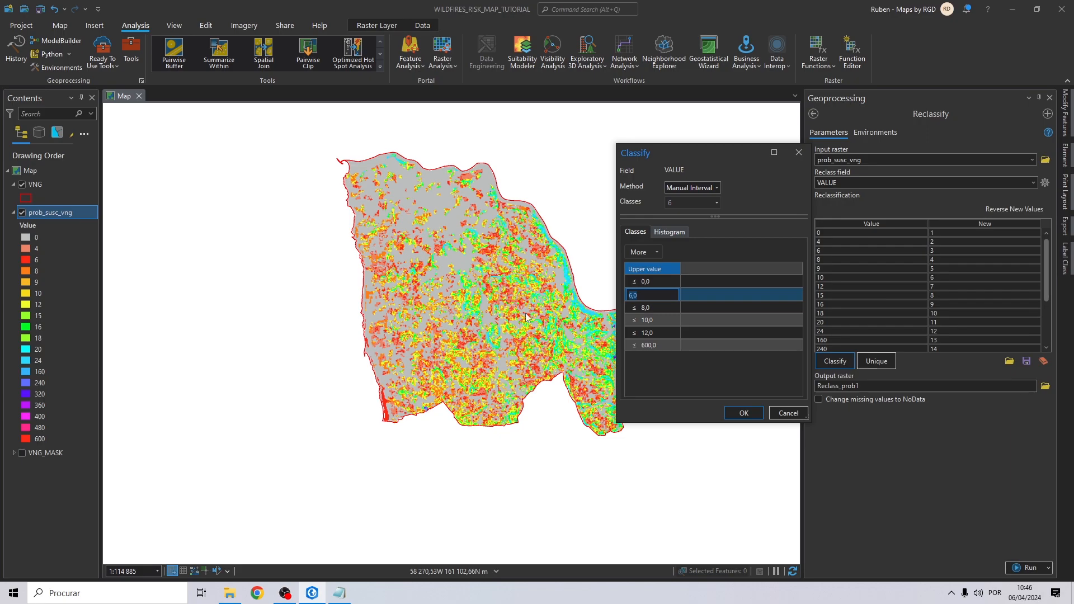
{"action": "type", "text": "4"}
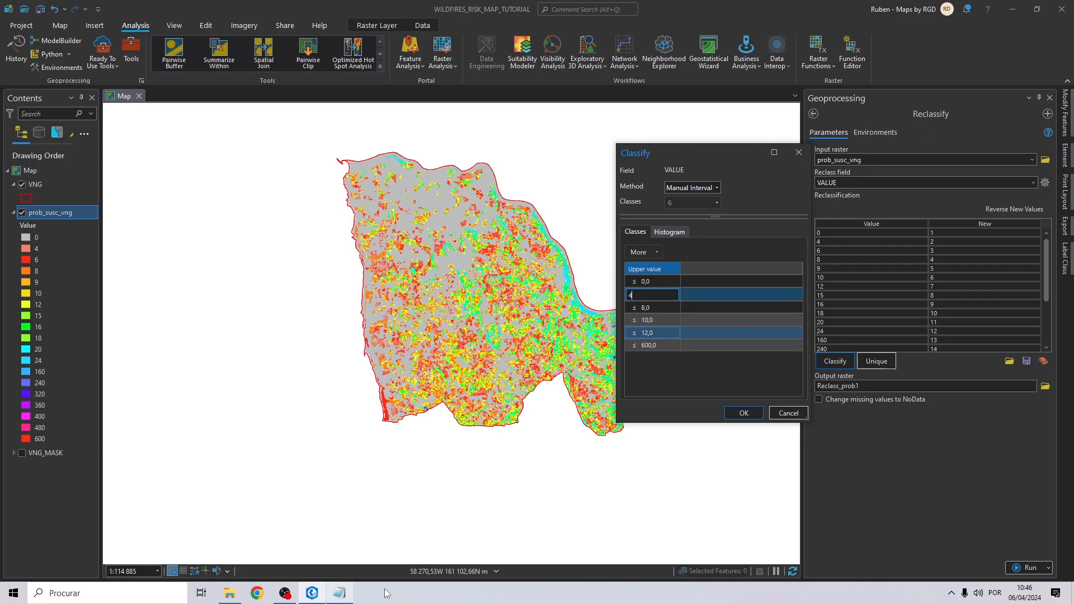
{"action": "left_click", "coordinate": [655, 315]}
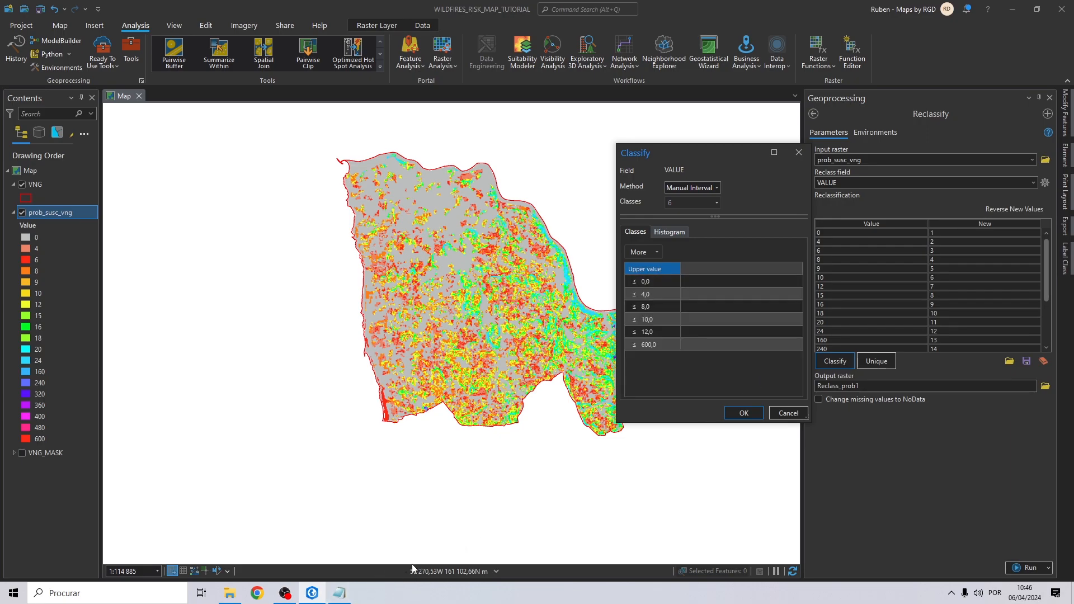
{"action": "left_click", "coordinate": [340, 596]}
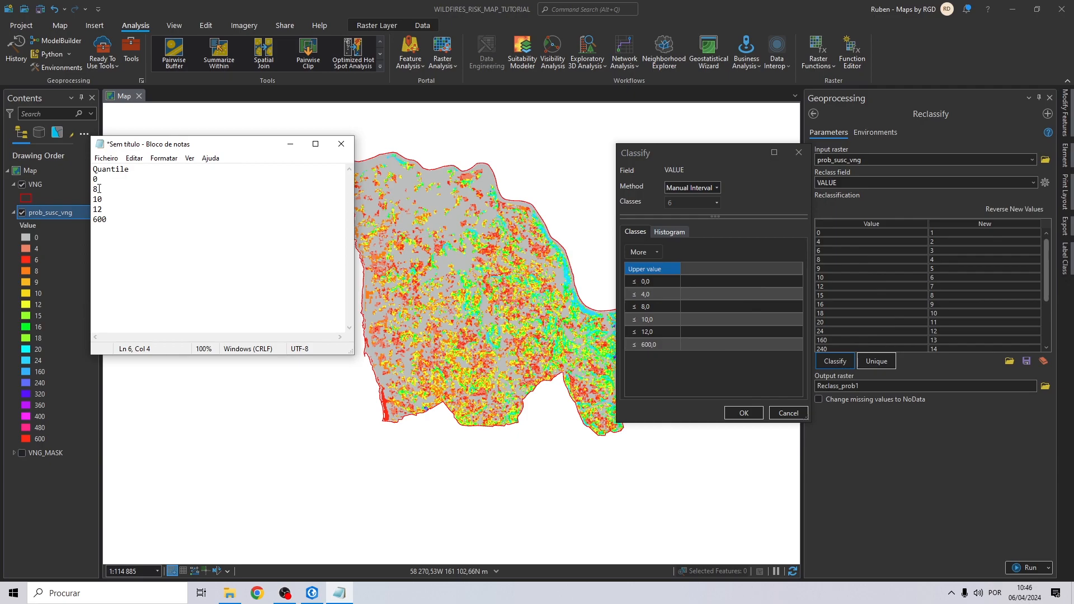
{"action": "left_click", "coordinate": [654, 306]}
{"action": "left_click", "coordinate": [653, 307]}
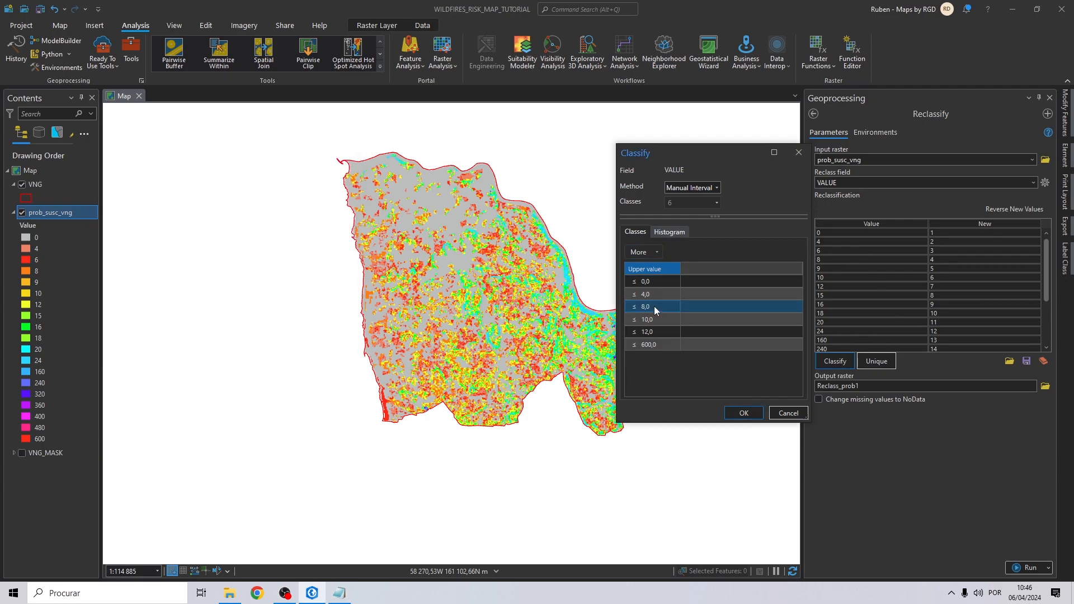
{"action": "left_click", "coordinate": [339, 593]}
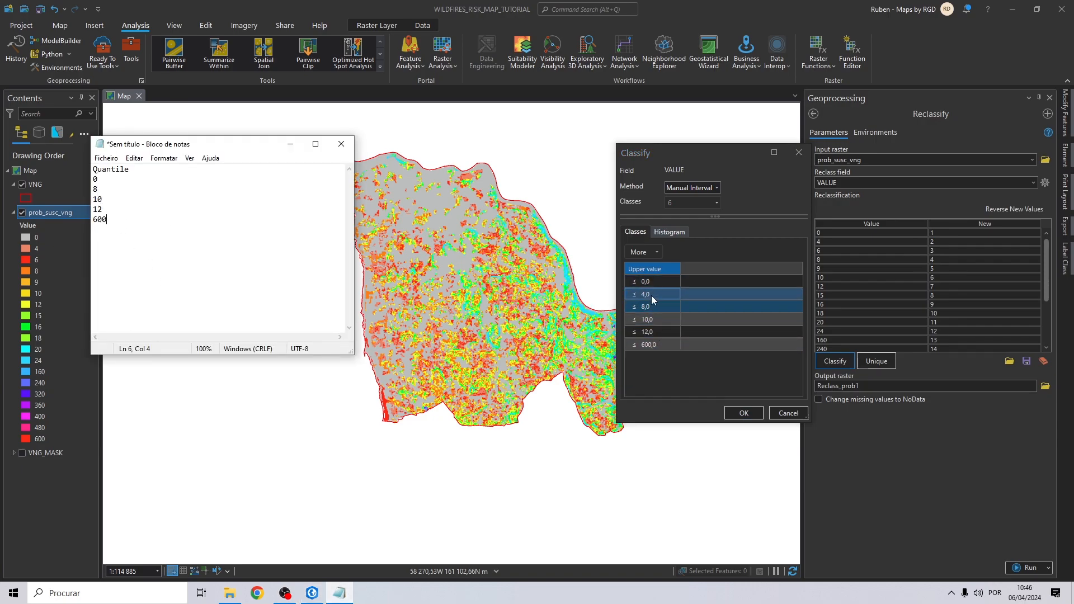
{"action": "left_click", "coordinate": [743, 413]}
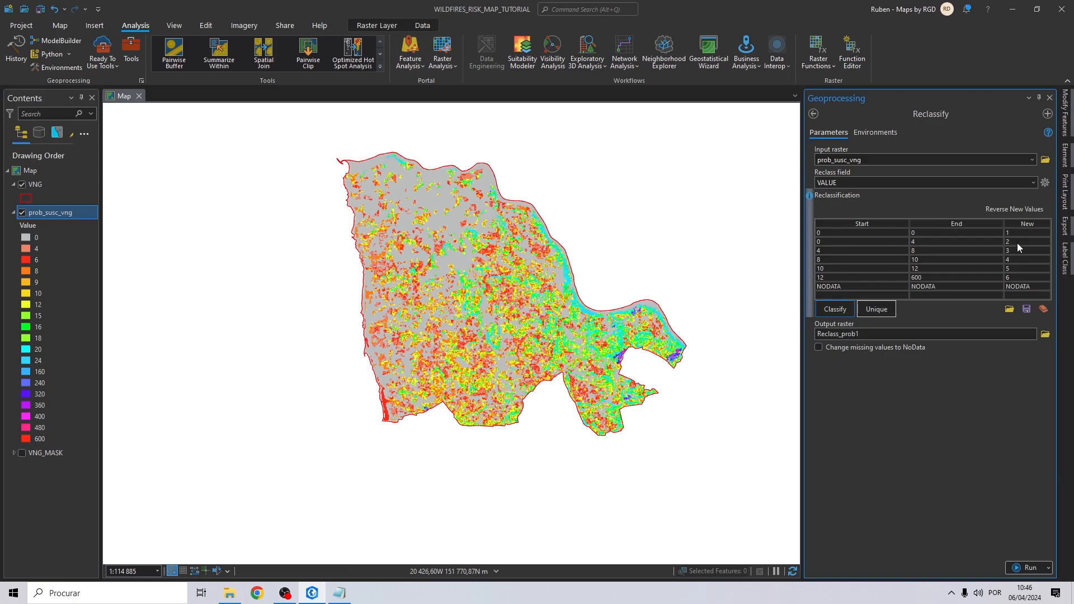
Set the new value of the 0–0 class to NODATA and of the 0–4 class to 1
{"action": "left_click", "coordinate": [1028, 285]}
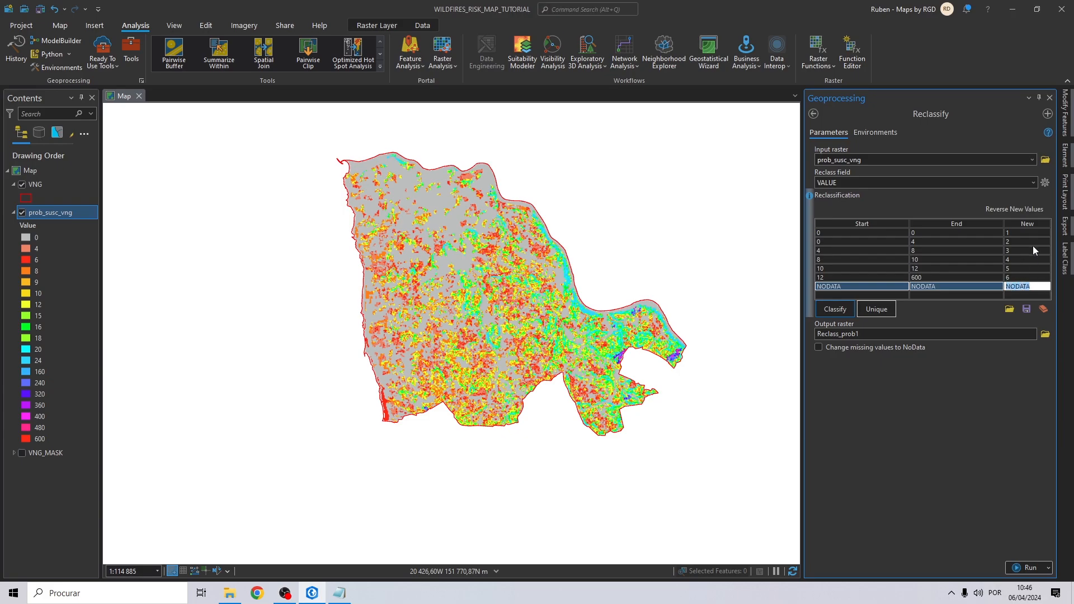
{"action": "left_click", "coordinate": [1019, 232]}
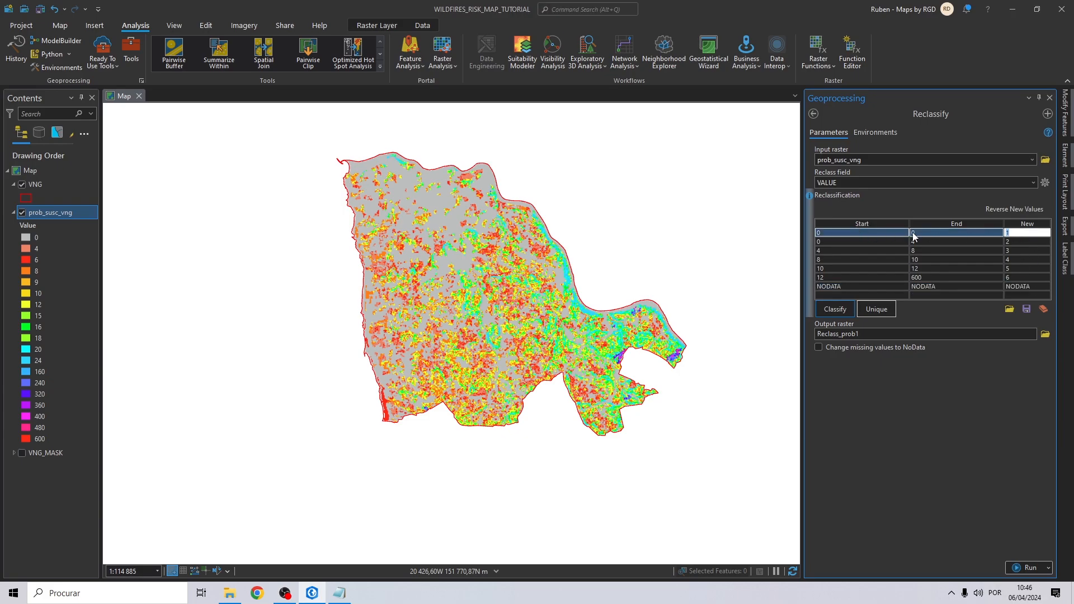
{"action": "type", "text": "NODATA"}
{"action": "left_click", "coordinate": [1015, 243]}
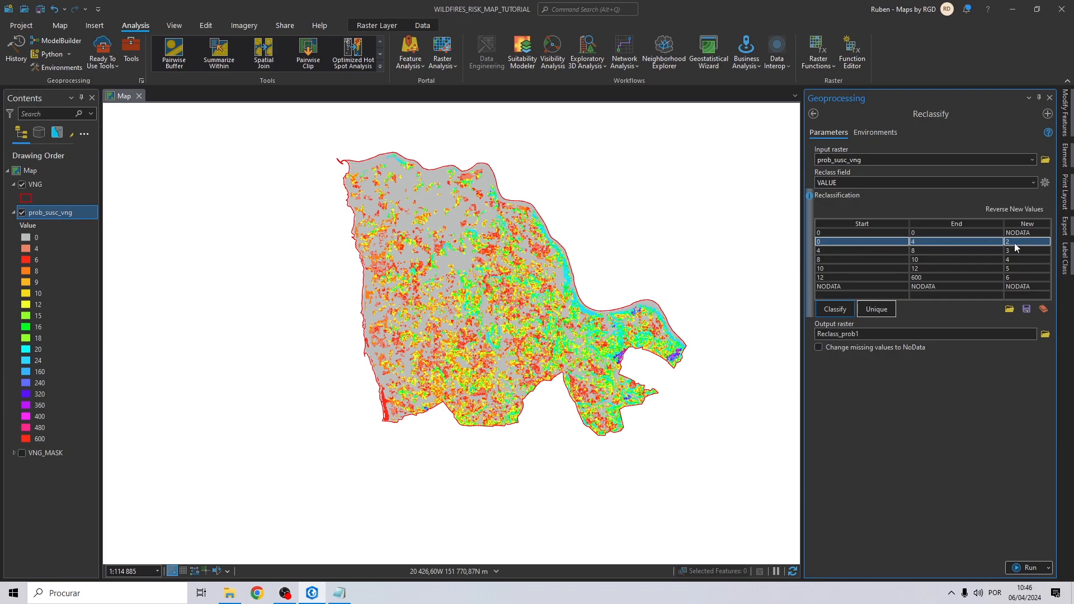
{"action": "left_click", "coordinate": [1012, 240]}
{"action": "type", "text": "1"}
{"action": "key", "text": "Return"}
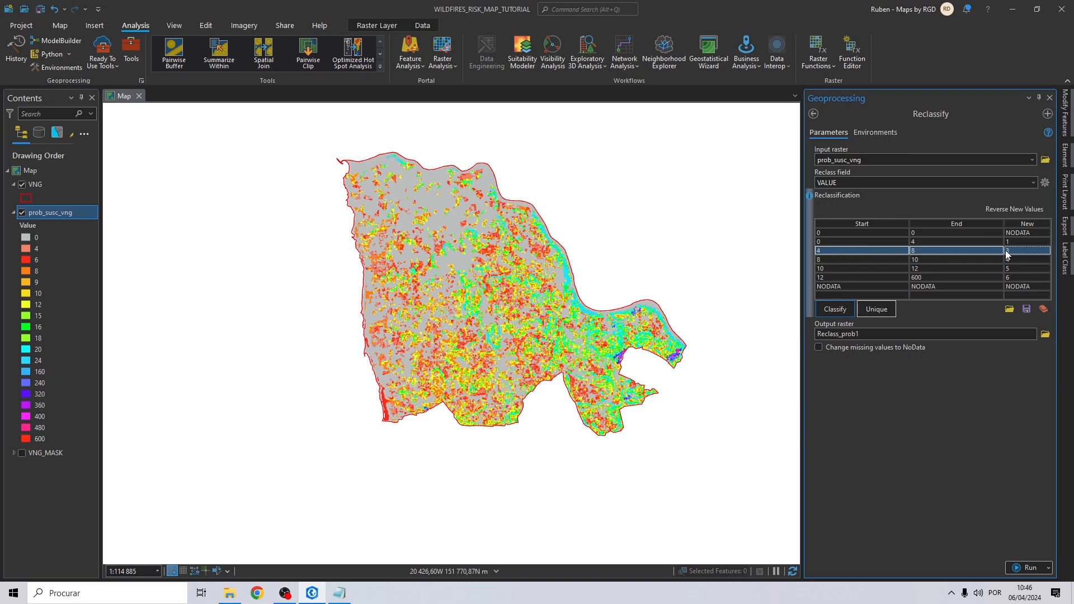
Renumber the four remaining classes, from 4–8 up to 12–600, with the new values 2, 3, 4 and 5
{"action": "left_click", "coordinate": [1017, 250]}
{"action": "key", "text": "Return"}
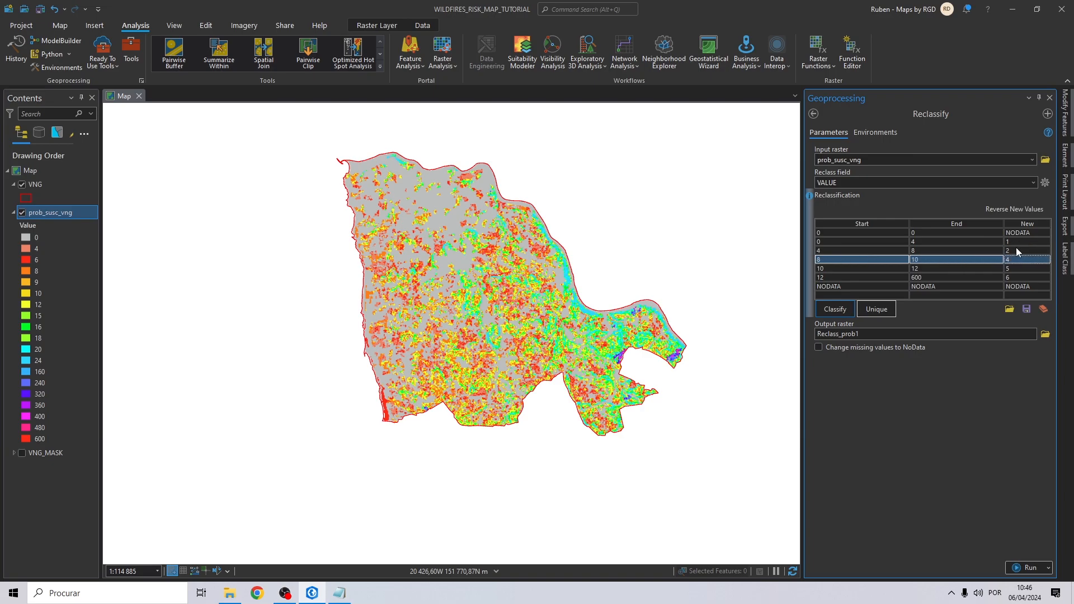
{"action": "type", "text": "3"}
{"action": "key", "text": "Return"}
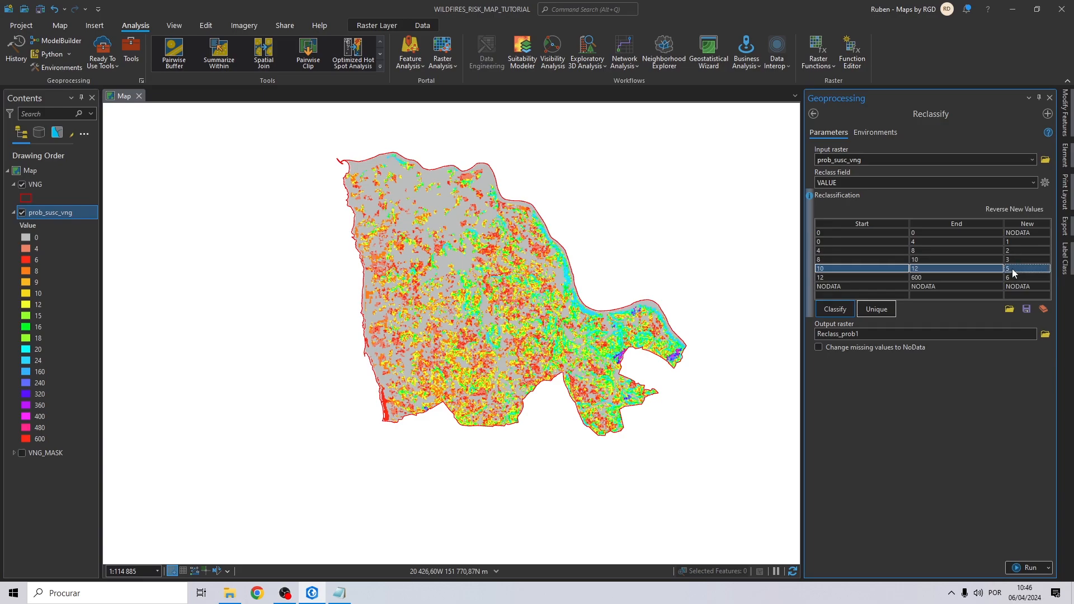
{"action": "left_click", "coordinate": [1012, 268]}
{"action": "key", "text": "Return"}
{"action": "left_click", "coordinate": [1013, 276]}
{"action": "key", "text": "Return"}
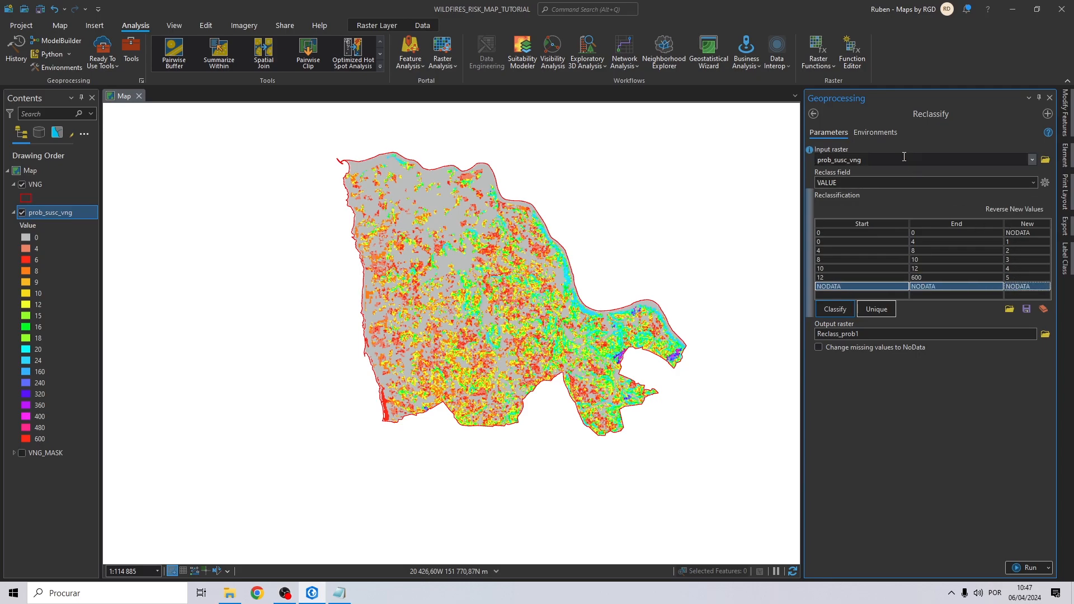
Set the Reclassify environments to output coordinate system ETRS_1989_Portugal_TM06, the extent of VNG, and VNG_MASK as mask and snap raster
{"action": "left_click", "coordinate": [881, 134]}
{"action": "left_click", "coordinate": [1032, 176]}
{"action": "left_click", "coordinate": [871, 181]}
{"action": "left_click", "coordinate": [845, 242]}
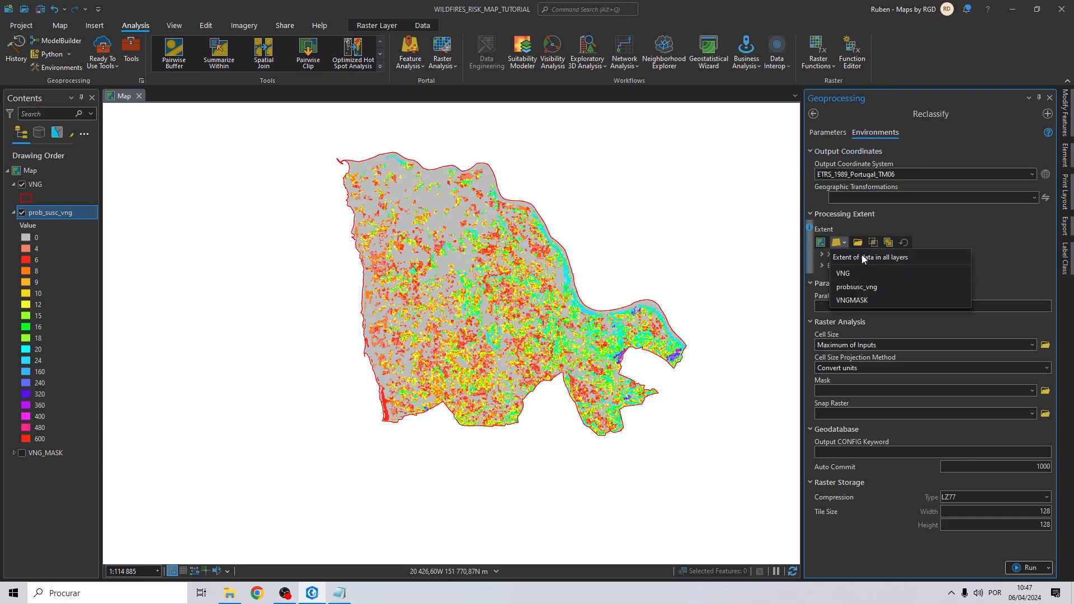
{"action": "left_click", "coordinate": [871, 276]}
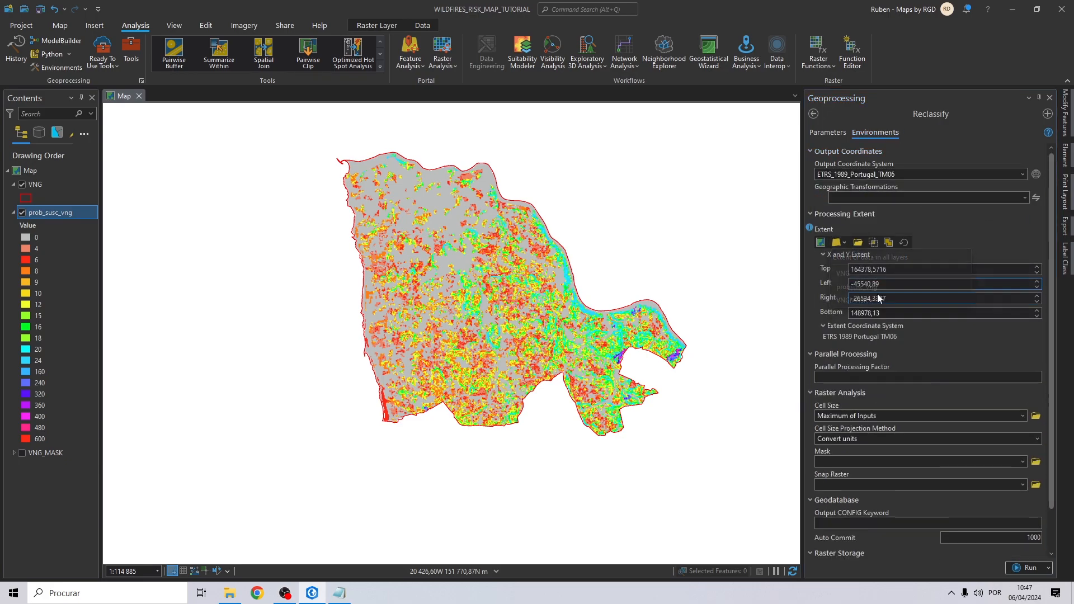
{"action": "left_click", "coordinate": [1021, 462]}
{"action": "left_click", "coordinate": [843, 497]}
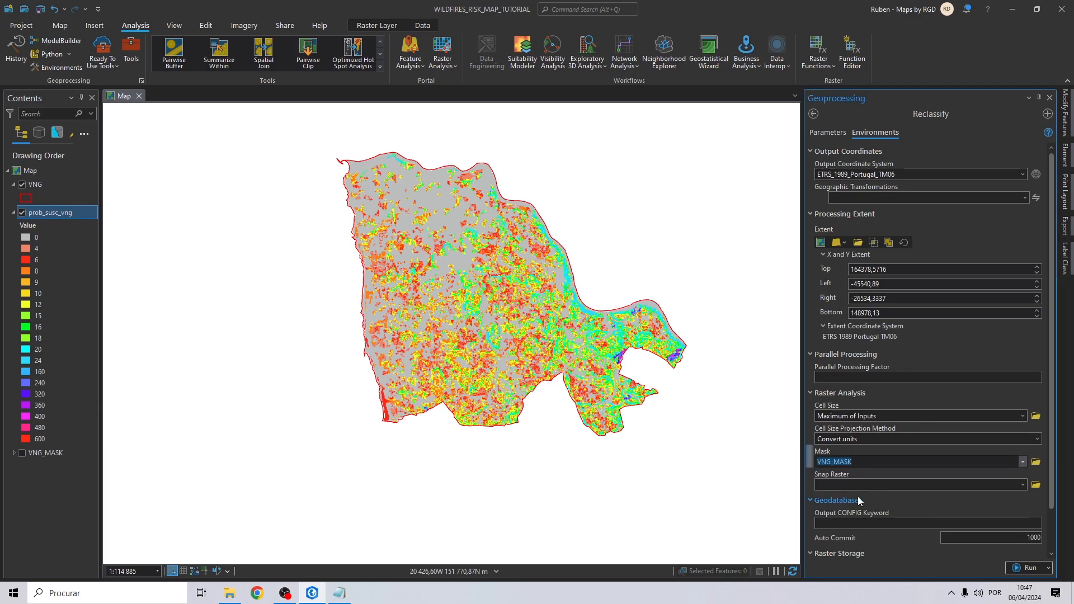
{"action": "left_click", "coordinate": [1020, 484]}
{"action": "left_click", "coordinate": [864, 504]}
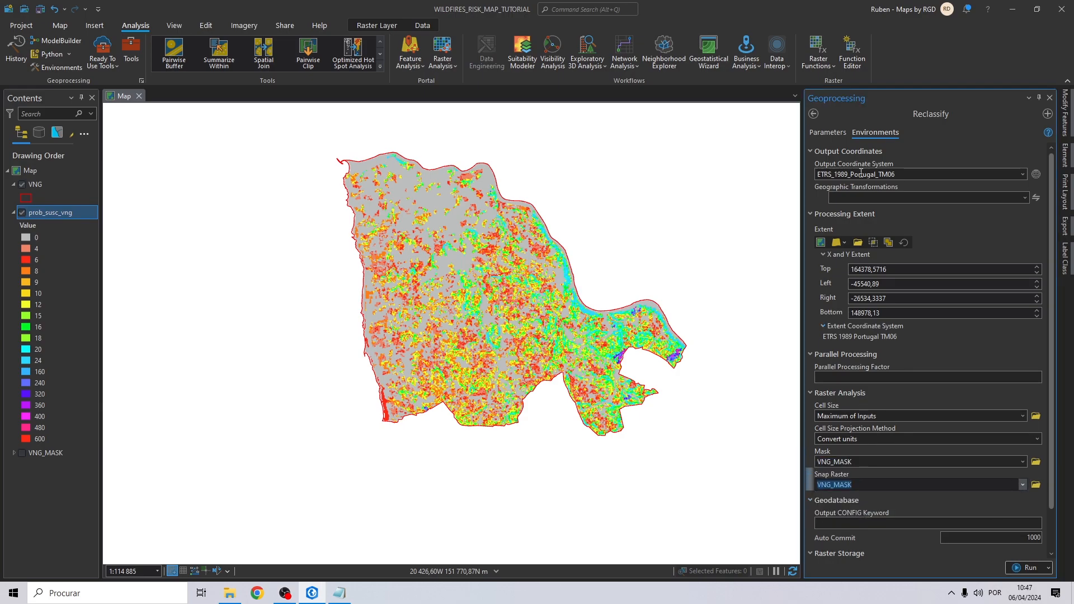
{"action": "left_click", "coordinate": [827, 132]}
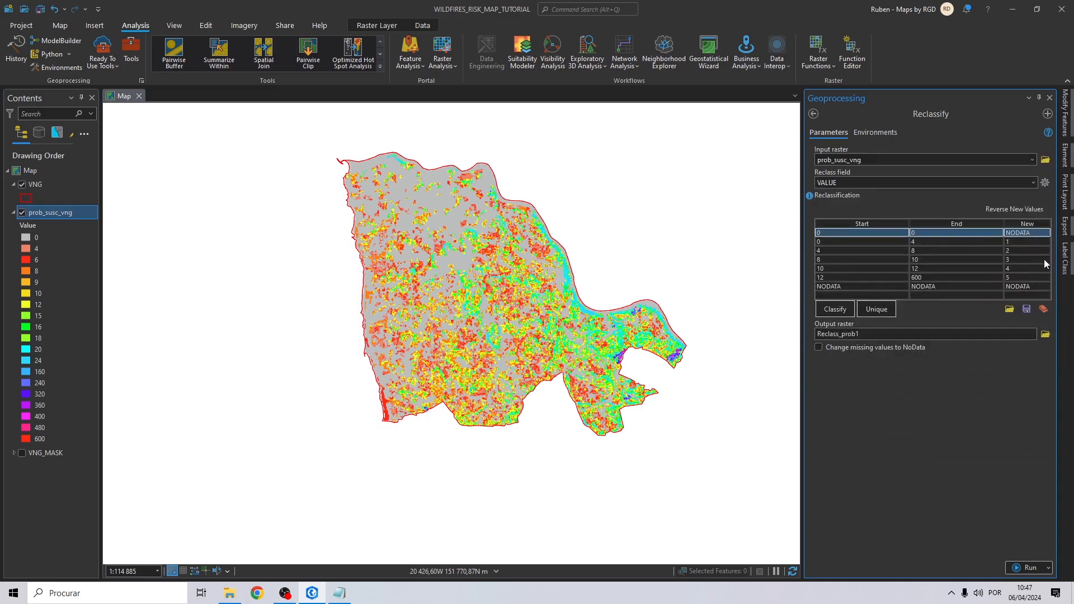
Set the output raster to rDANGER_WF_VNG in the WILDFIRE TUTORIAL folder
{"action": "left_click", "coordinate": [1044, 335]}
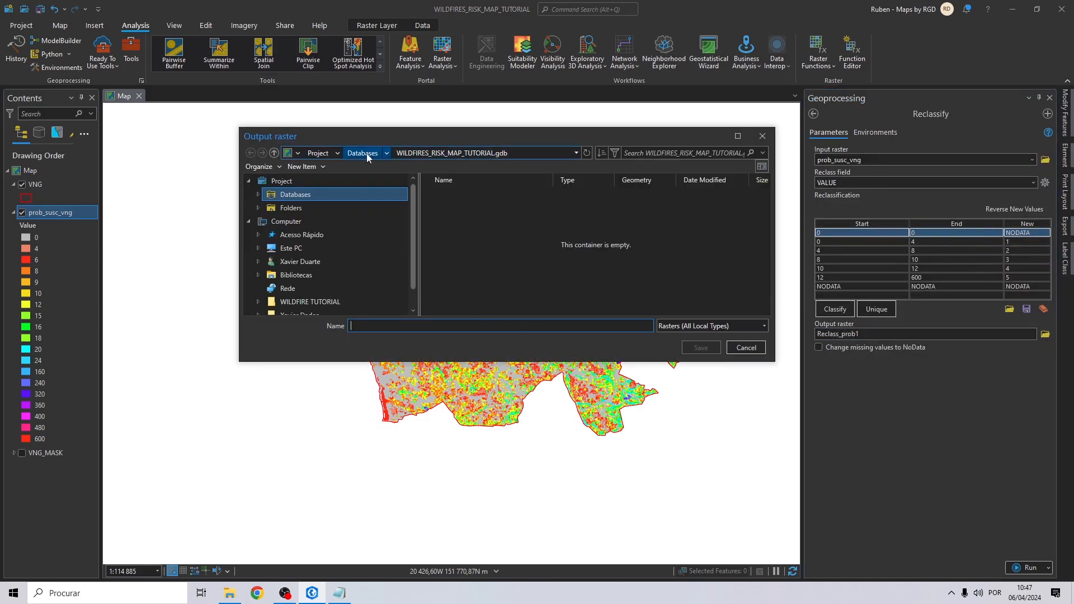
{"action": "left_click", "coordinate": [313, 208]}
{"action": "double_click", "coordinate": [447, 208]}
{"action": "left_click", "coordinate": [426, 322]}
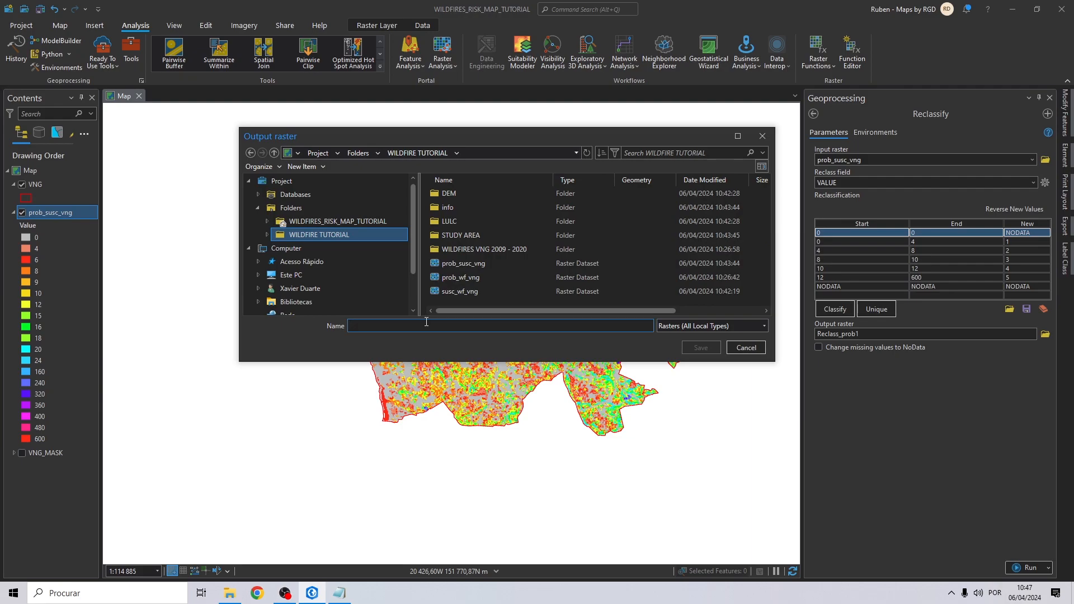
{"action": "type", "text": "PE"}
{"action": "key", "text": "BackSpace"}
{"action": "key", "text": "BackSpace"}
{"action": "type", "text": "D"}
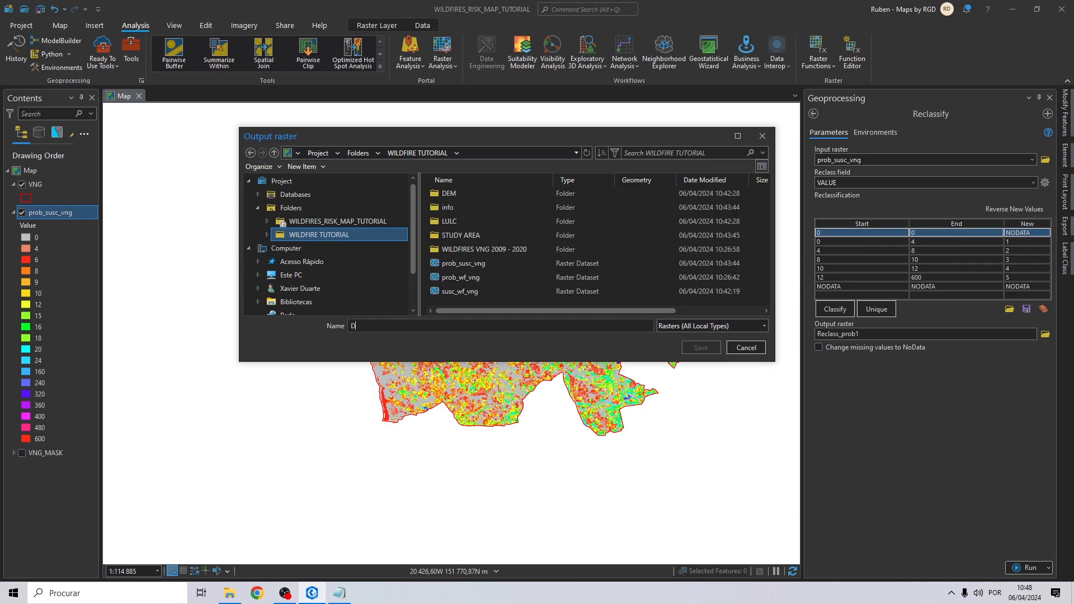
{"action": "type", "text": "ANGER_W"}
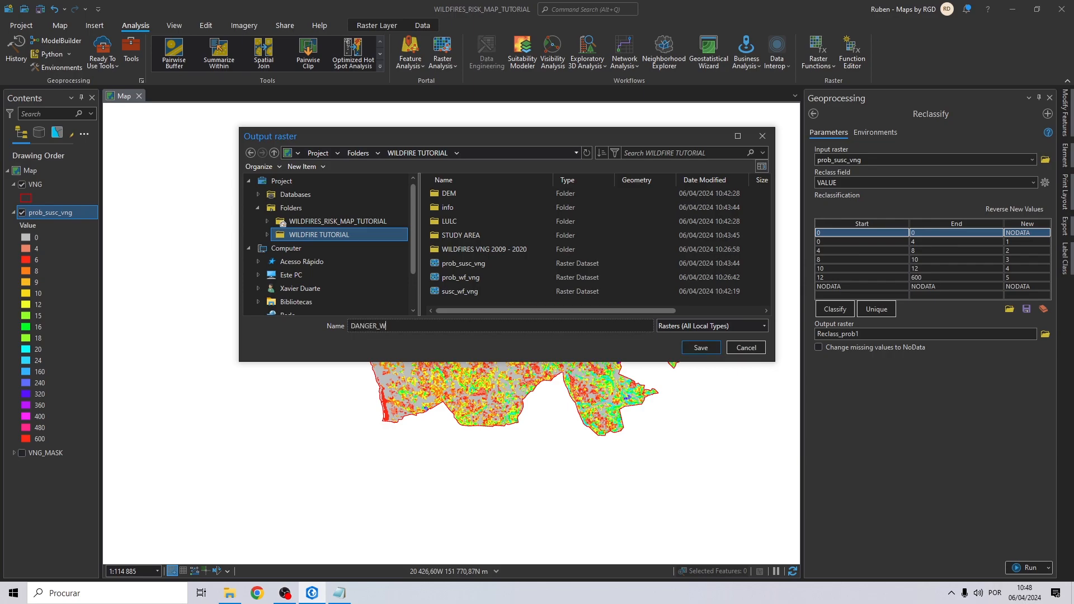
{"action": "type", "text": "F_VNG"}
{"action": "left_click", "coordinate": [354, 325]}
{"action": "type", "text": "r"}
{"action": "left_click", "coordinate": [702, 348]}
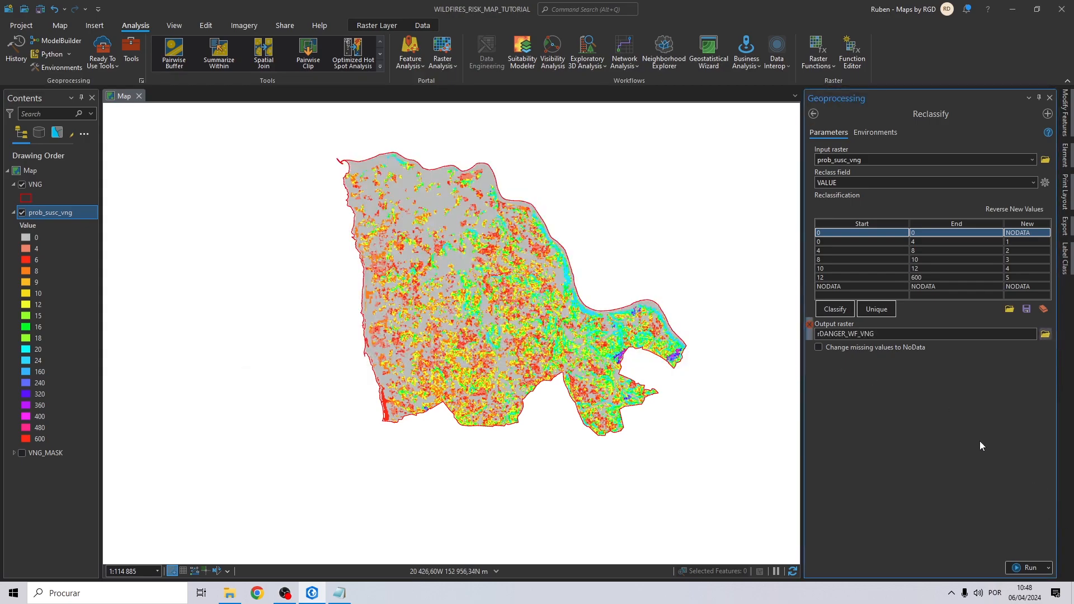
Shorten the output raster's name to rD_WF_VNG and run Reclassify
{"action": "left_click", "coordinate": [820, 334]}
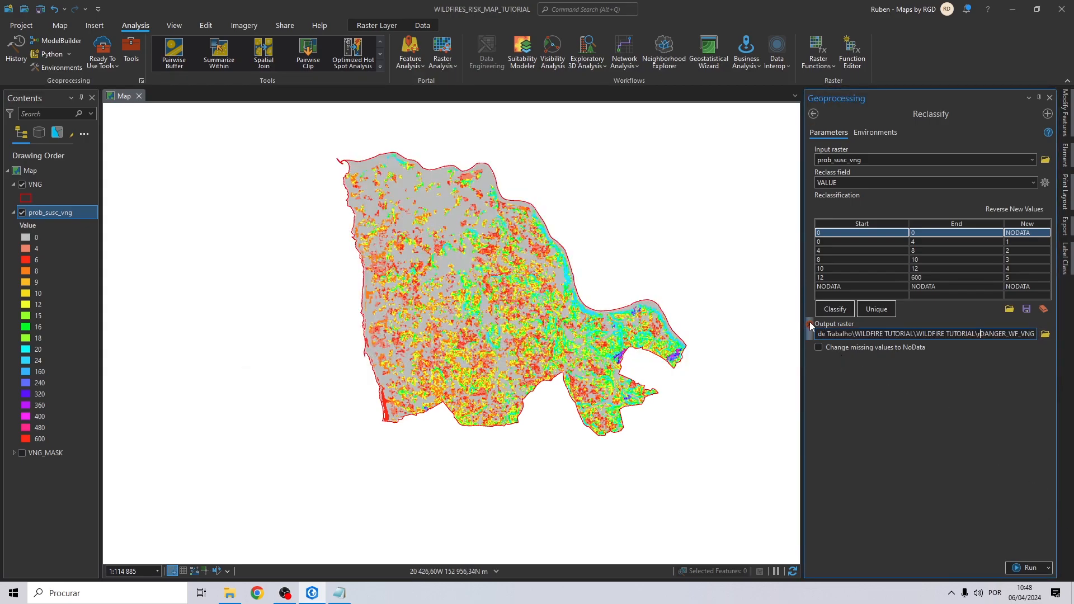
{"action": "left_click", "coordinate": [1006, 333]}
{"action": "key", "text": "BackSpace"}
{"action": "key", "text": "BackSpace"}
{"action": "key", "text": "BackSpace"}
{"action": "key", "text": "BackSpace"}
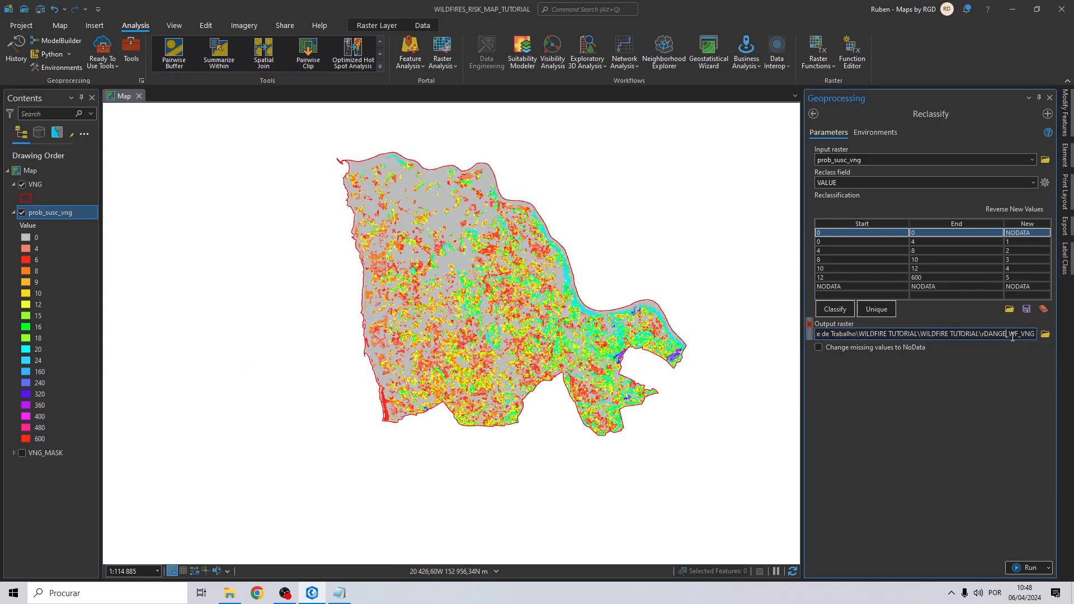
{"action": "key", "text": "BackSpace"}
{"action": "left_click", "coordinate": [996, 360]}
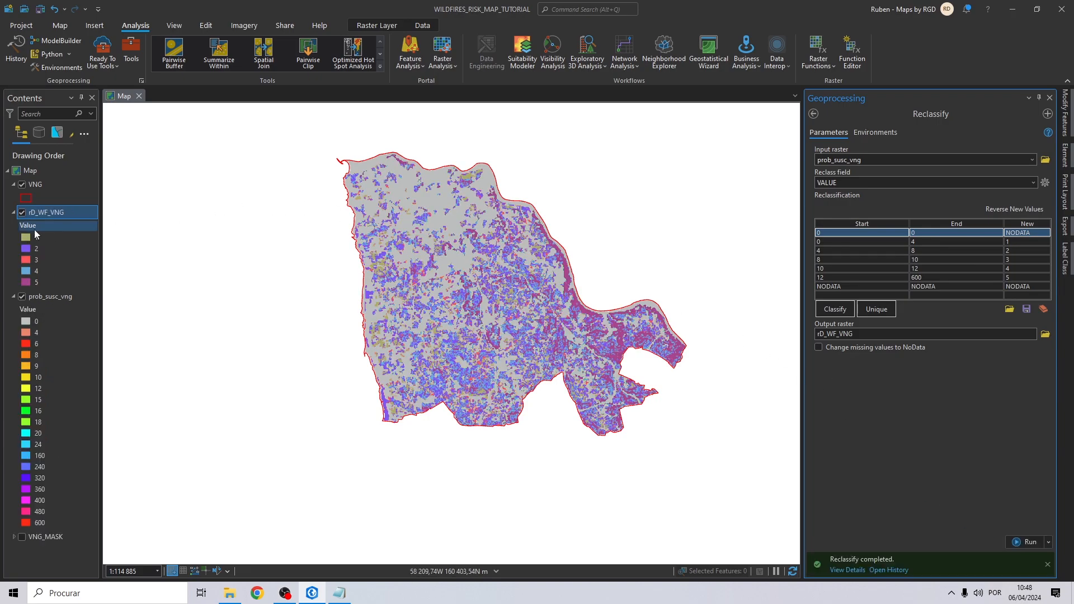
Hide the prob_susc_vng layer and inspect the reclassified rD_WF_VNG raster on the map
{"action": "left_click", "coordinate": [22, 296]}
{"action": "left_click_drag", "start_coordinate": [456, 248], "coordinate": [398, 209]}
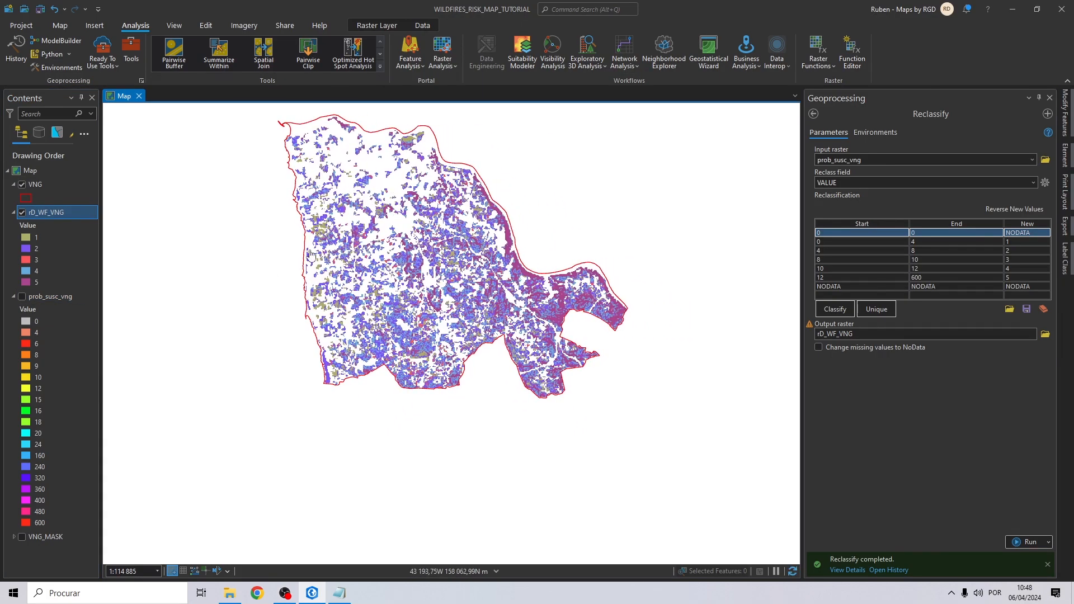
Remove the prob_susc_vng layer from the map and open the symbology settings of rD_WF_VNG
{"action": "right_click", "coordinate": [55, 294]}
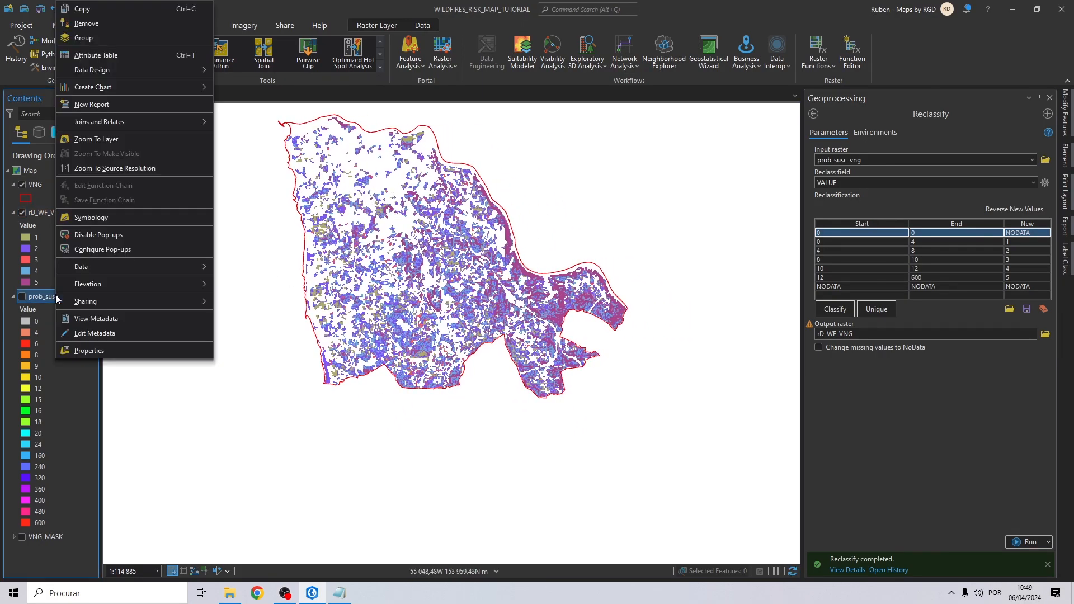
{"action": "left_click", "coordinate": [102, 22]}
{"action": "left_click", "coordinate": [38, 212]}
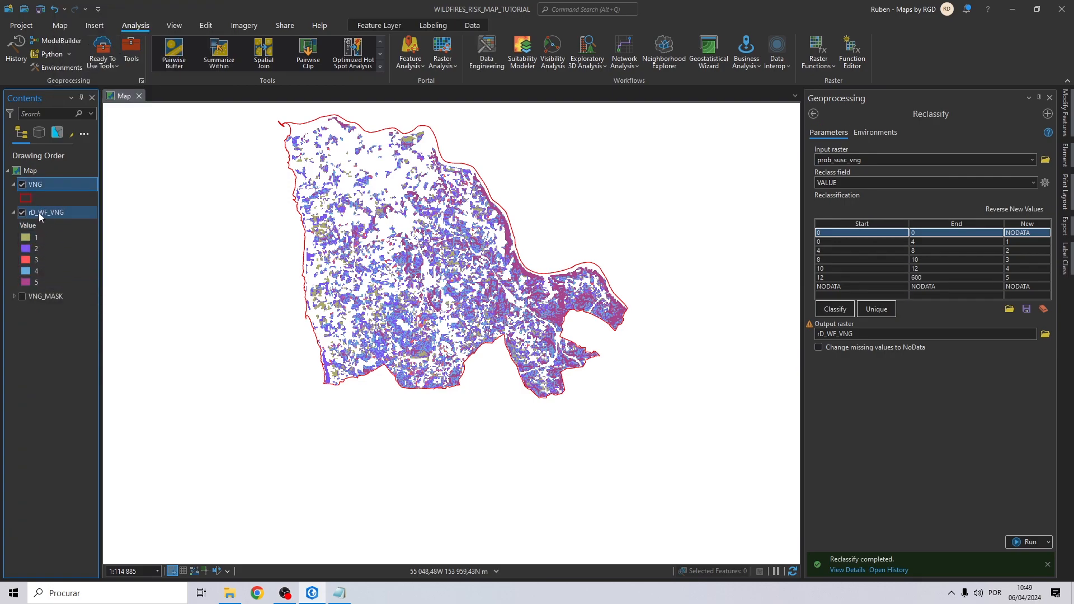
{"action": "right_click", "coordinate": [39, 213]}
{"action": "left_click", "coordinate": [55, 411]}
Label value 1 of rD_WF_VNG as Very Low and value 2 as Low
{"action": "left_click", "coordinate": [958, 303]}
{"action": "left_click", "coordinate": [918, 299]}
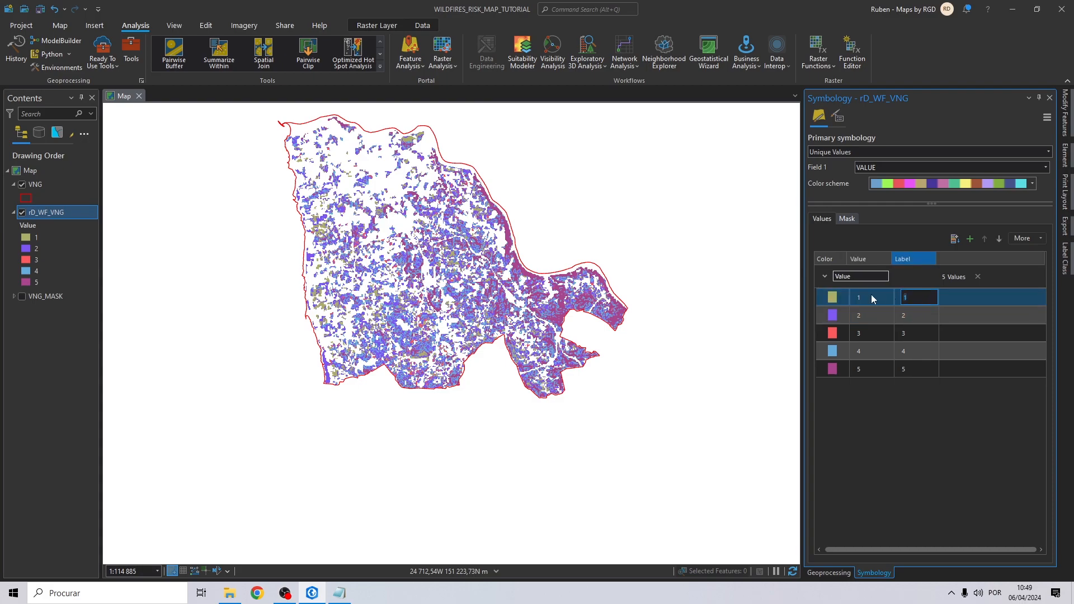
{"action": "type", "text": "Very Low"}
{"action": "key", "text": "Return"}
{"action": "double_click", "coordinate": [917, 313]}
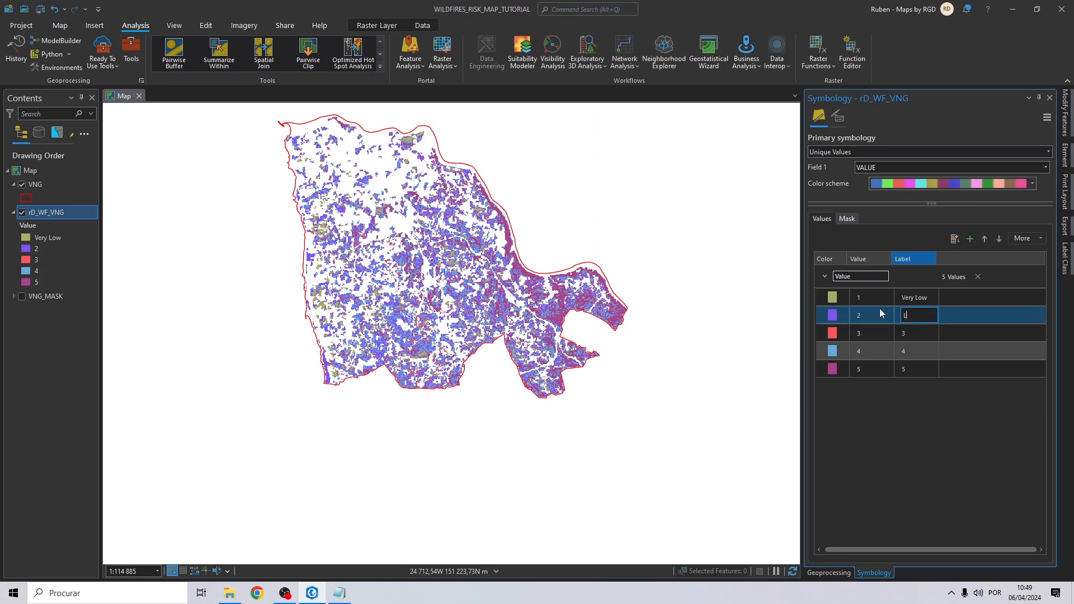
{"action": "type", "text": "Low"}
{"action": "key", "text": "Return"}
Label value 3 of rD_WF_VNG as Medium, value 4 as High and value 5 as Very High
{"action": "double_click", "coordinate": [915, 334]}
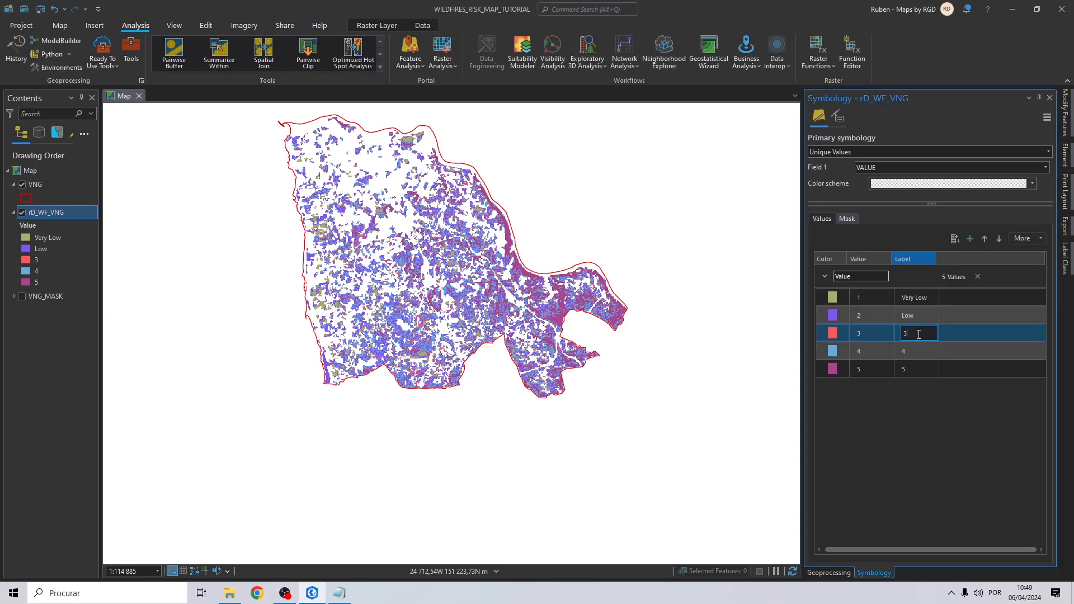
{"action": "type", "text": "Medium"}
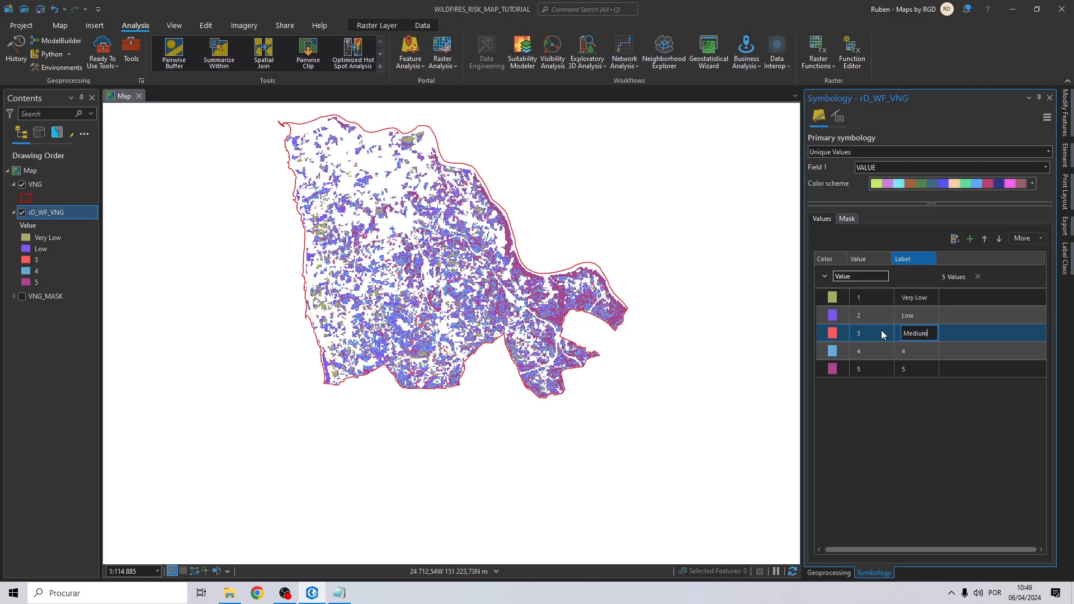
{"action": "key", "text": "Return"}
{"action": "double_click", "coordinate": [911, 351]}
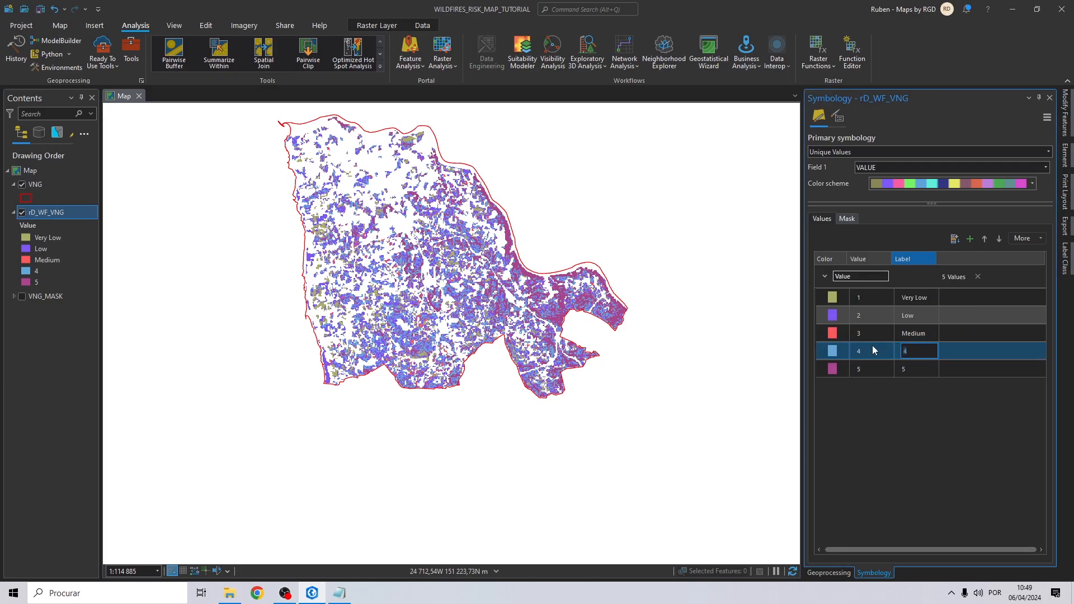
{"action": "type", "text": "High"}
{"action": "key", "text": "Return"}
{"action": "double_click", "coordinate": [921, 368]}
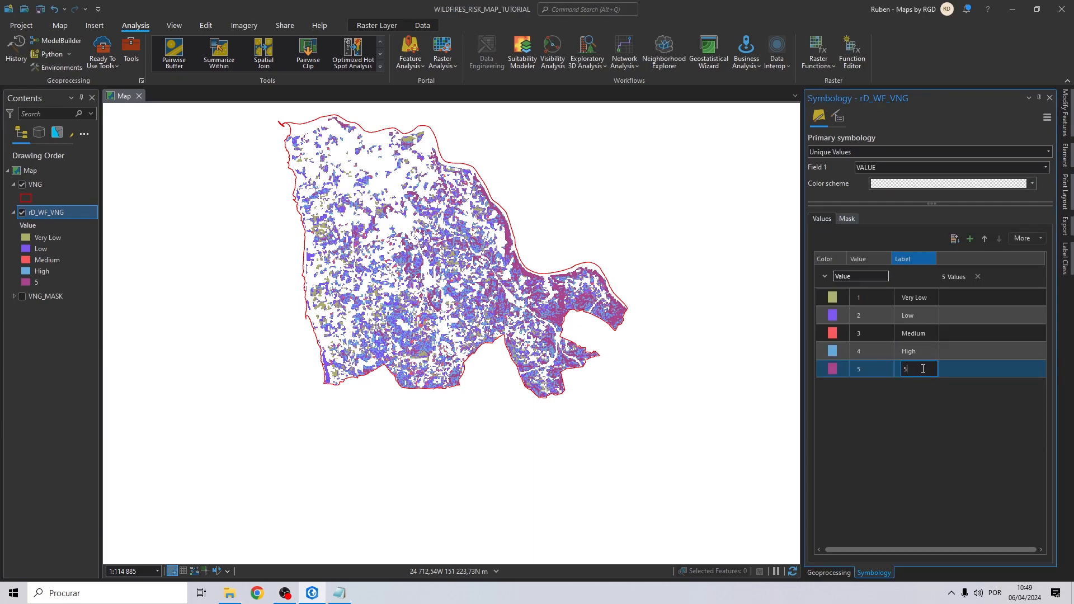
{"action": "type", "text": "Very High"}
{"action": "key", "text": "Return"}
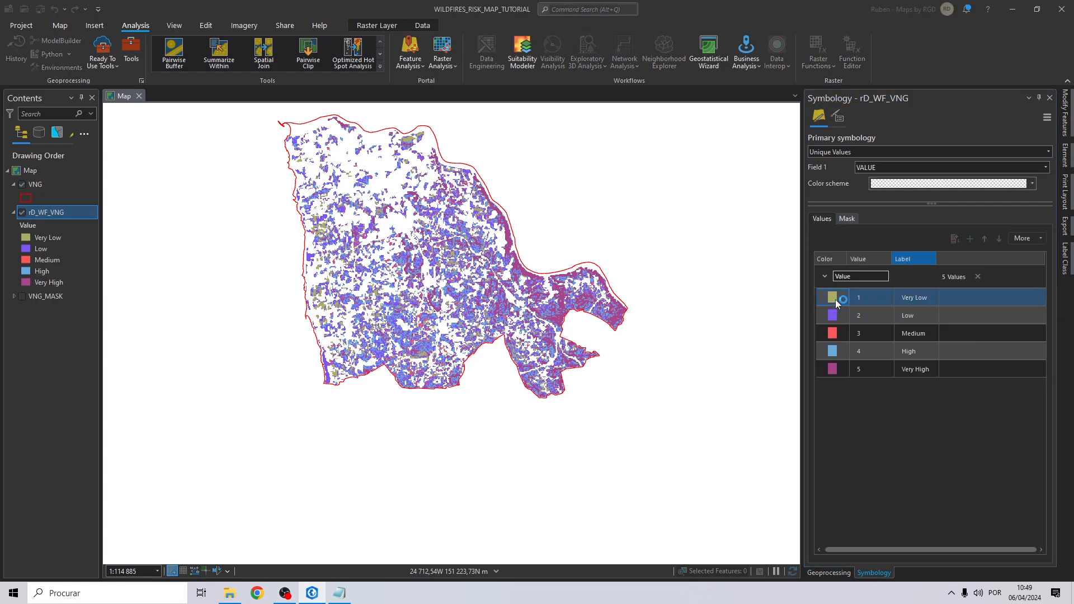
Colour the danger classes from Very Low to Very High in dark green, bright green, yellow, orange and red
{"action": "left_click", "coordinate": [832, 297]}
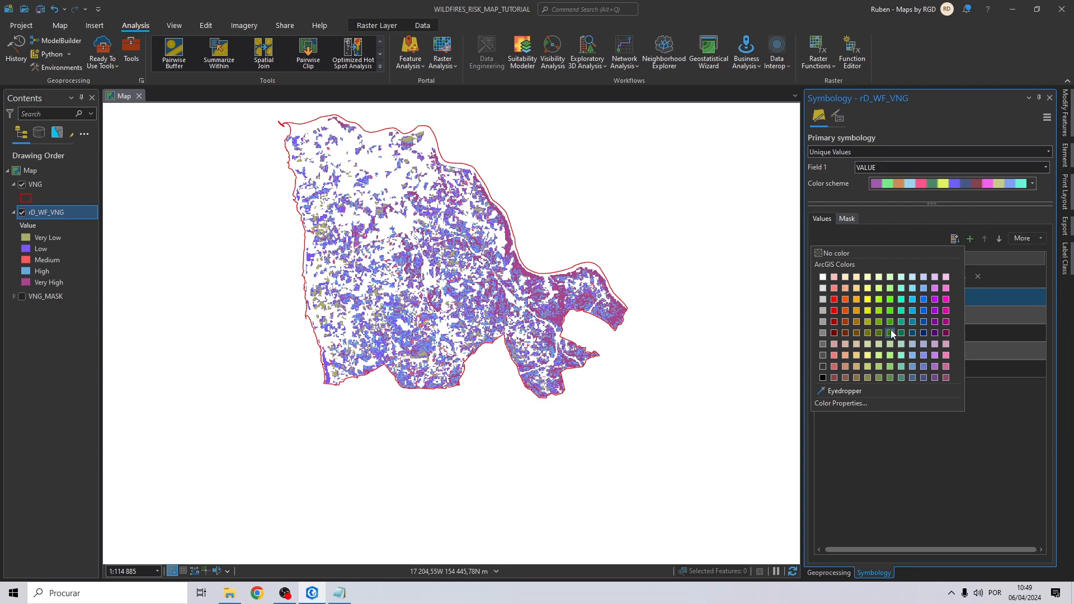
{"action": "left_click", "coordinate": [892, 324]}
{"action": "left_click", "coordinate": [836, 317]}
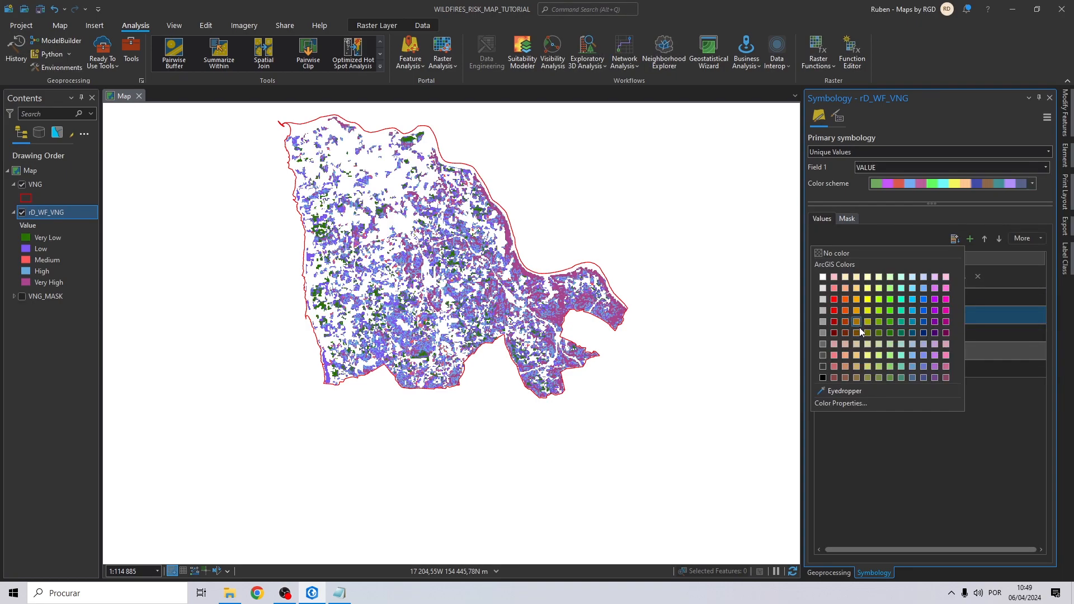
{"action": "left_click", "coordinate": [891, 313]}
{"action": "left_click", "coordinate": [833, 336]}
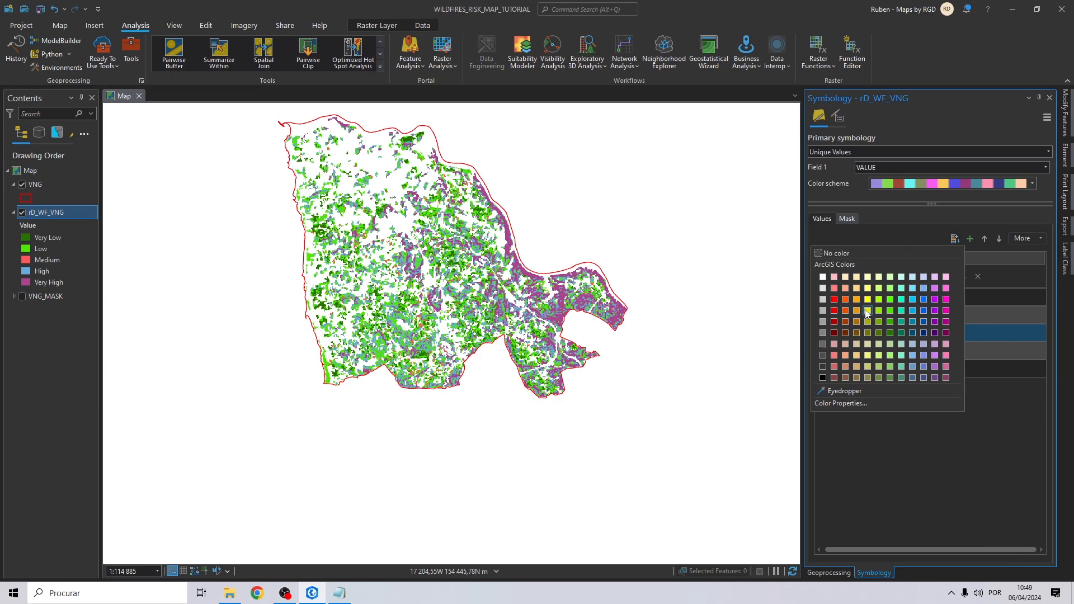
{"action": "left_click", "coordinate": [867, 310]}
{"action": "left_click", "coordinate": [839, 349]}
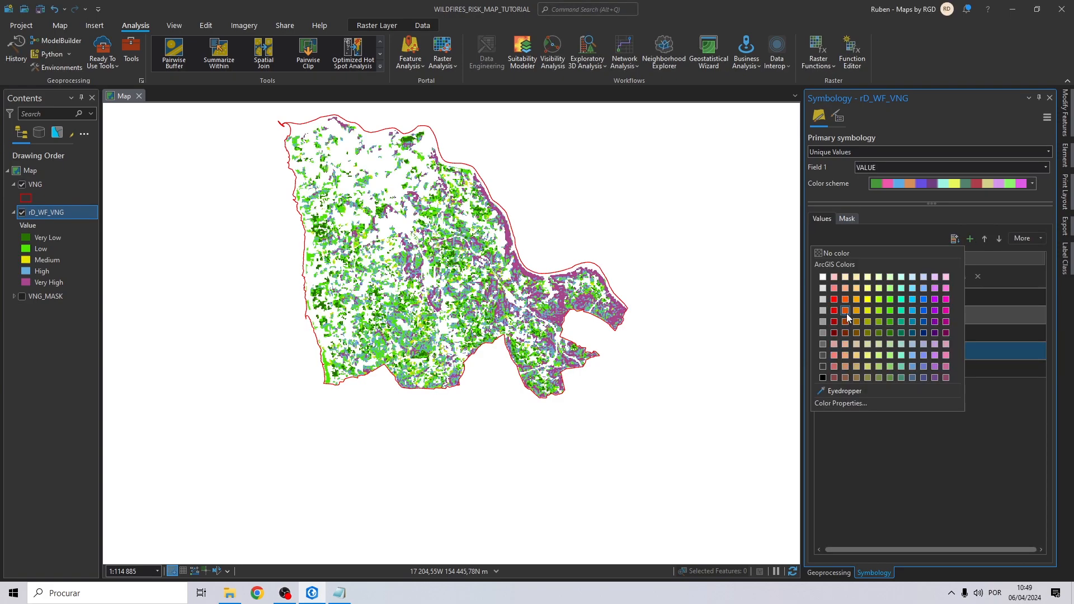
{"action": "left_click", "coordinate": [845, 311]}
{"action": "left_click", "coordinate": [832, 369]}
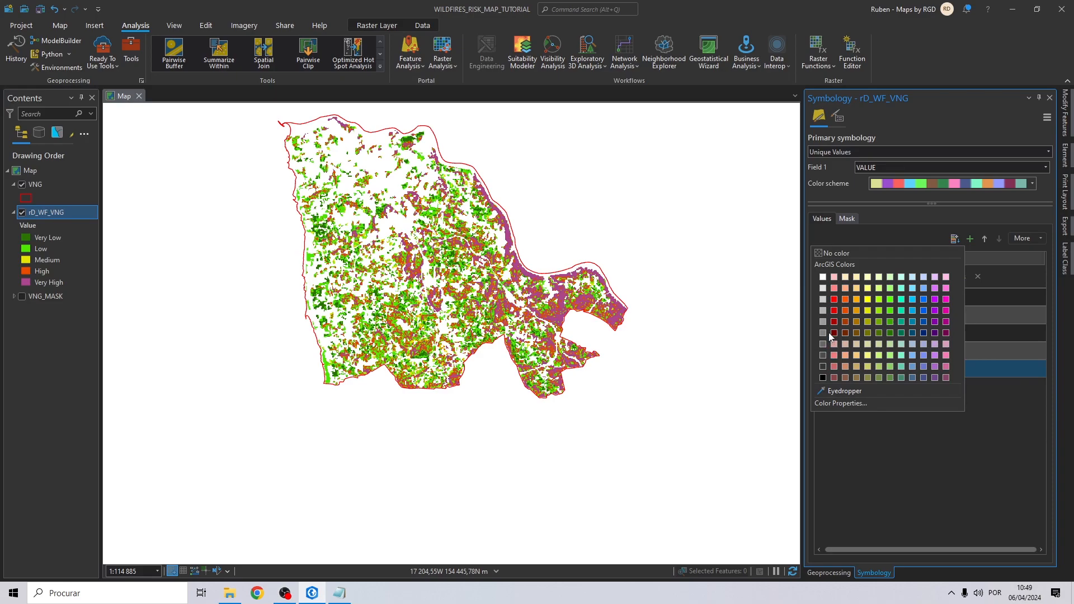
{"action": "left_click", "coordinate": [833, 310]}
Examine how the five wildfire danger classes are distributed across the VNG municipality, overall and in closer detail
{"action": "left_click_drag", "start_coordinate": [439, 197], "coordinate": [487, 216]}
{"action": "mouse_move", "coordinate": [601, 347]}
{"action": "left_mouse_down"}
{"action": "mouse_move", "coordinate": [595, 326]}
{"action": "mouse_move", "coordinate": [588, 349]}
{"action": "left_mouse_up"}
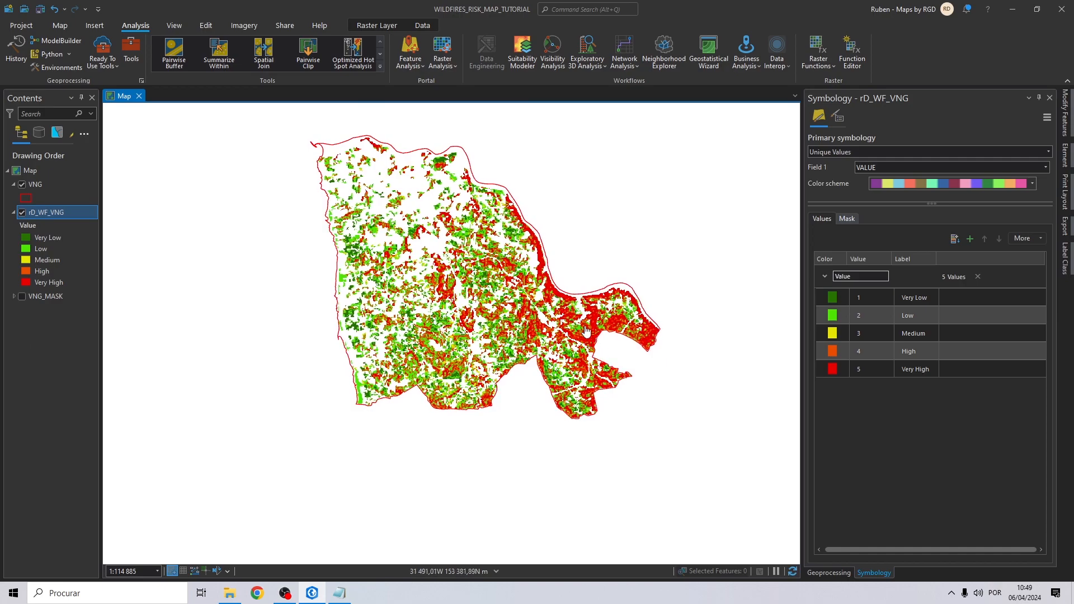
{"action": "mouse_move", "coordinate": [585, 324]}
{"action": "left_mouse_down"}
{"action": "mouse_move", "coordinate": [560, 313]}
{"action": "mouse_move", "coordinate": [534, 327]}
{"action": "mouse_move", "coordinate": [567, 330]}
{"action": "left_mouse_up"}
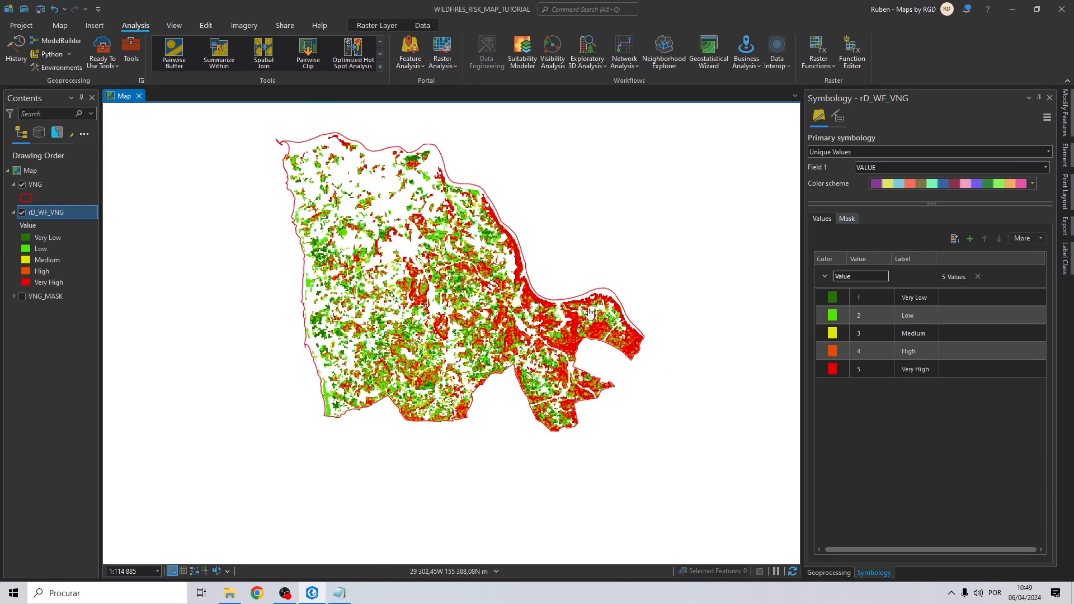
{"action": "scroll", "coordinate": [532, 313], "scroll_direction": "up", "scroll_amount": 3}
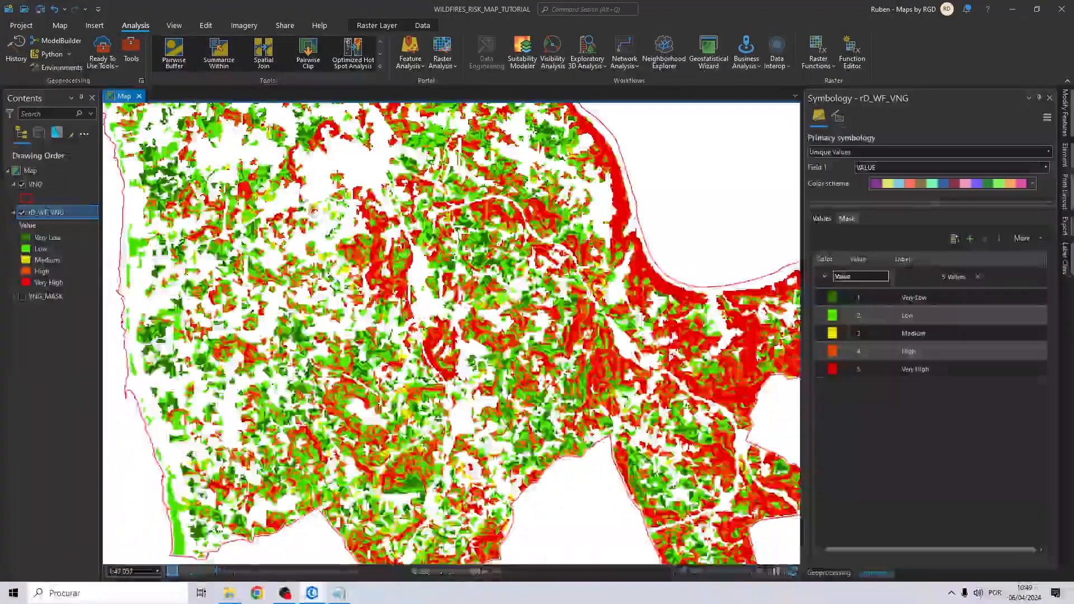
{"action": "scroll", "coordinate": [313, 190], "scroll_direction": "up", "scroll_amount": 3}
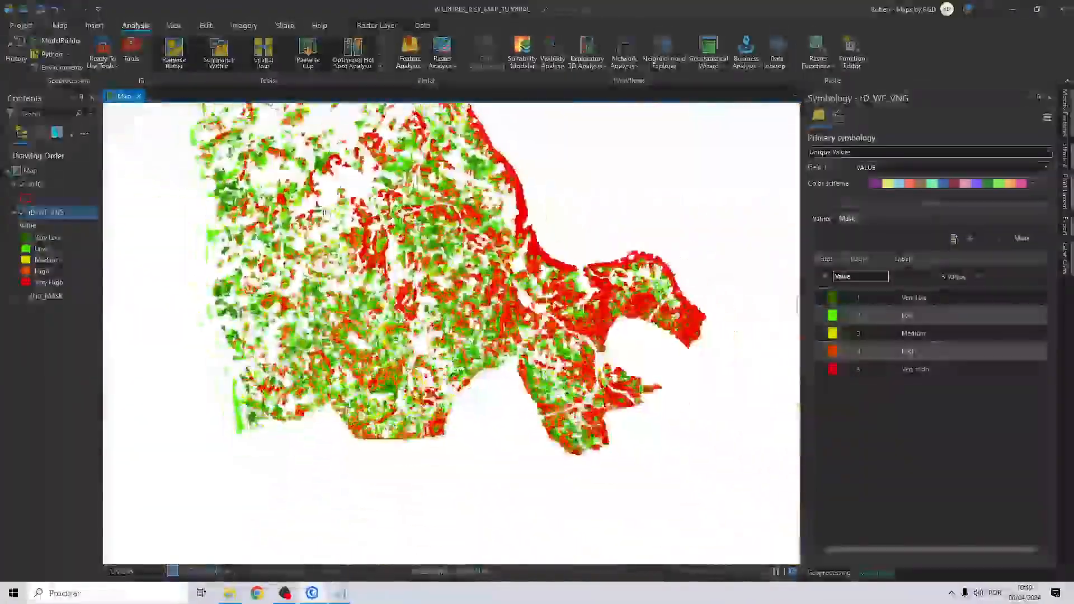
{"action": "scroll", "coordinate": [324, 212], "scroll_direction": "down", "scroll_amount": 2}
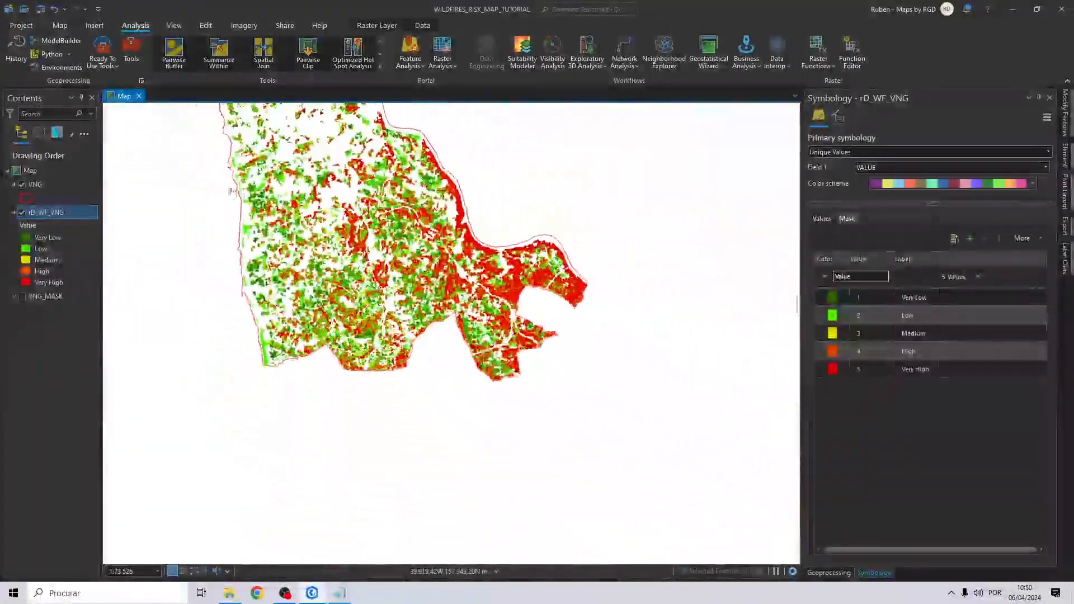
{"action": "left_click_drag", "start_coordinate": [334, 177], "coordinate": [345, 221]}
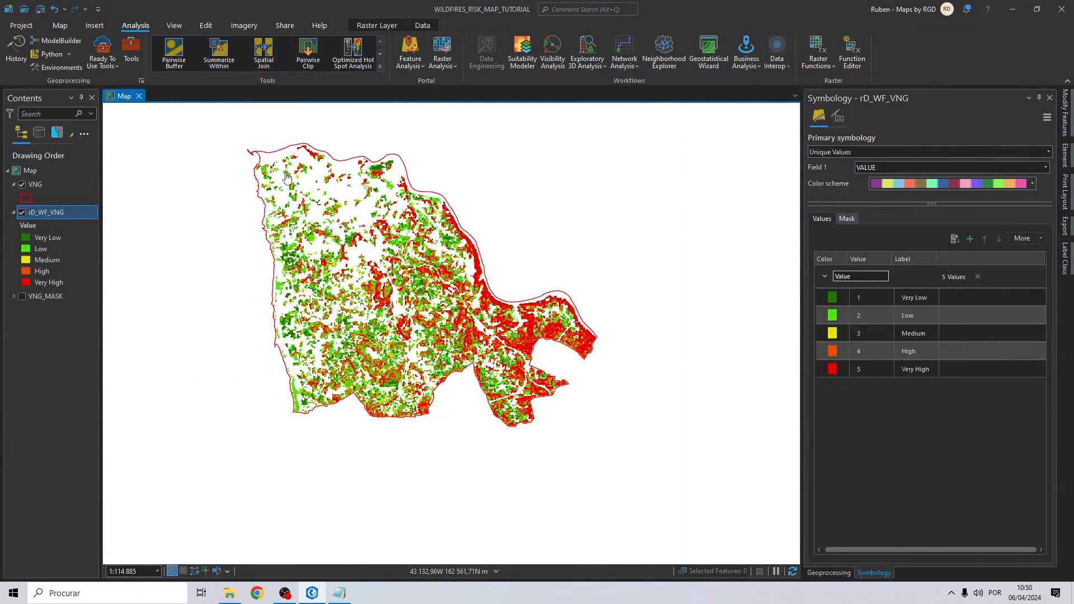
{"action": "left_click_drag", "start_coordinate": [453, 383], "coordinate": [494, 314]}
{"action": "scroll", "coordinate": [438, 282], "scroll_direction": "up", "scroll_amount": 4}
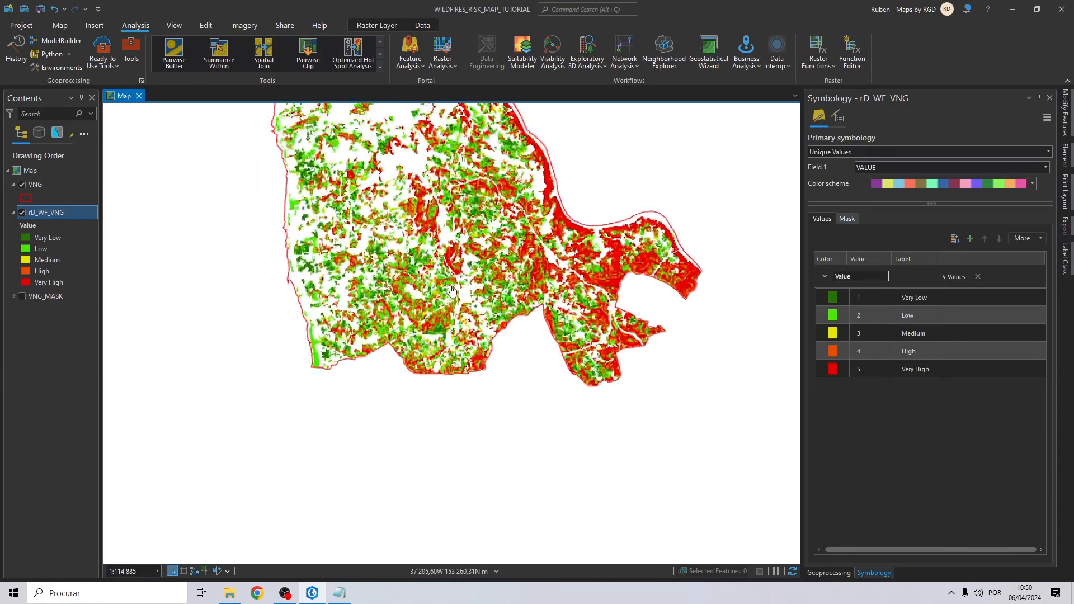